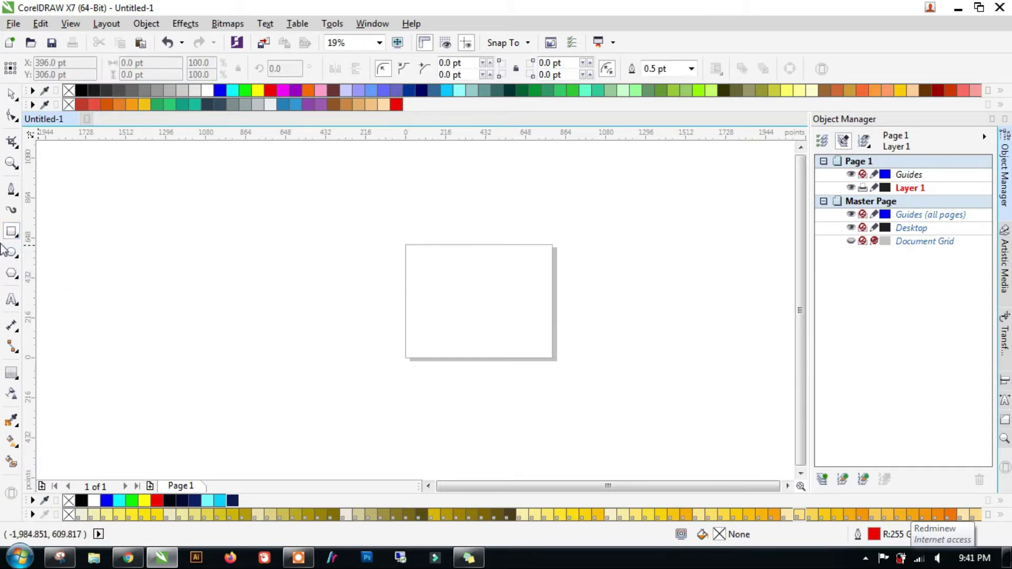
Create a page-sized background rectangle, fill it with near-black #010411 and remove its outline.
double_click(11, 232)
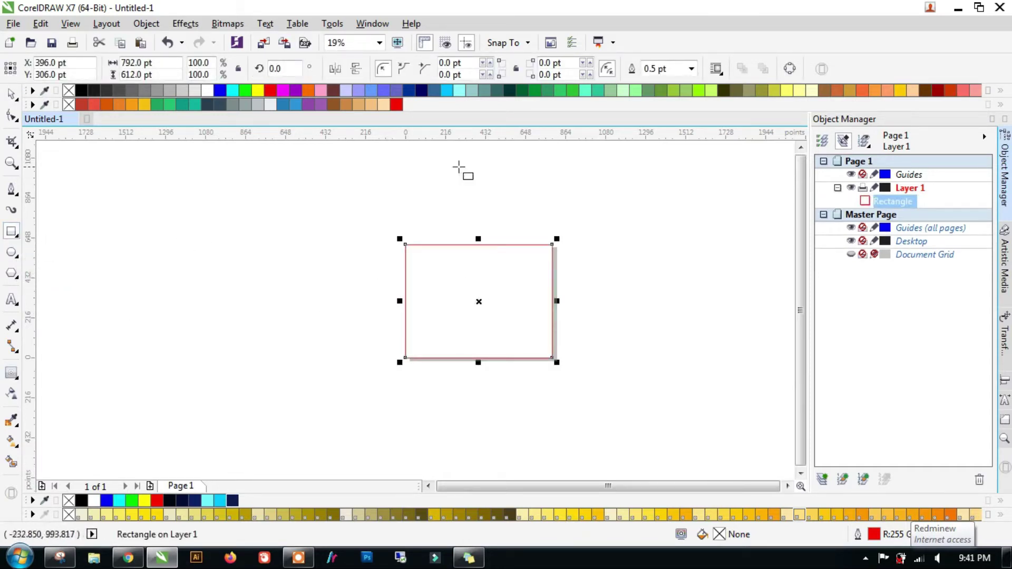
left_click(171, 500)
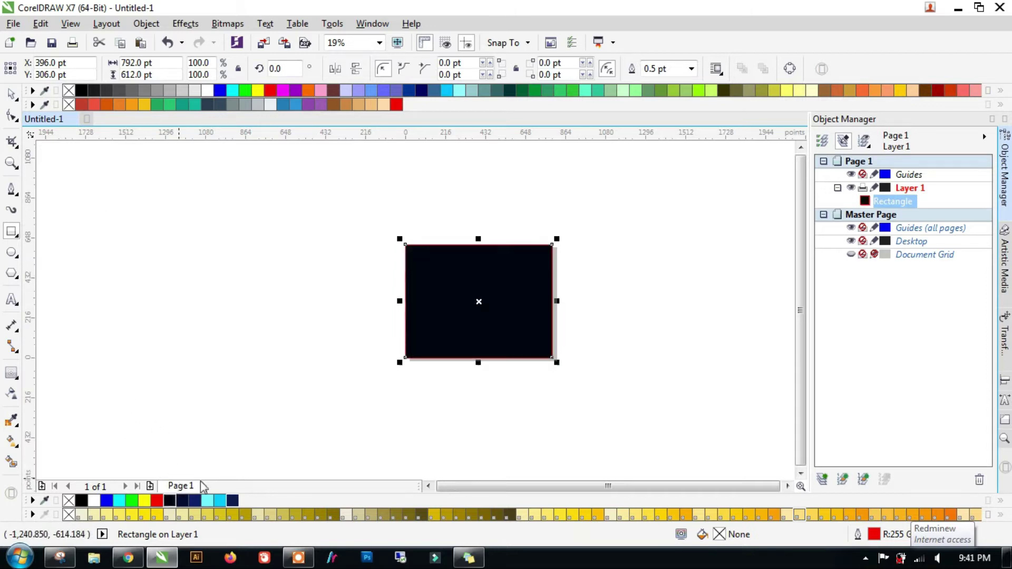
right_click(69, 91)
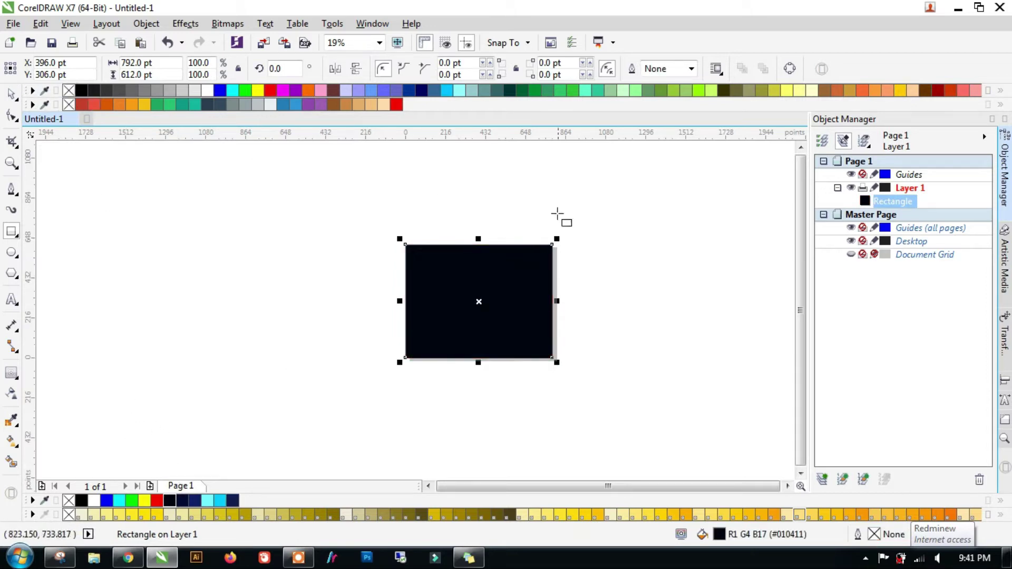
left_click(13, 94)
left_click(255, 246)
Draw a small brick rectangle about 69 by 29 pt in the upper-left corner of the page background.
scroll(467, 285, "down", 1)
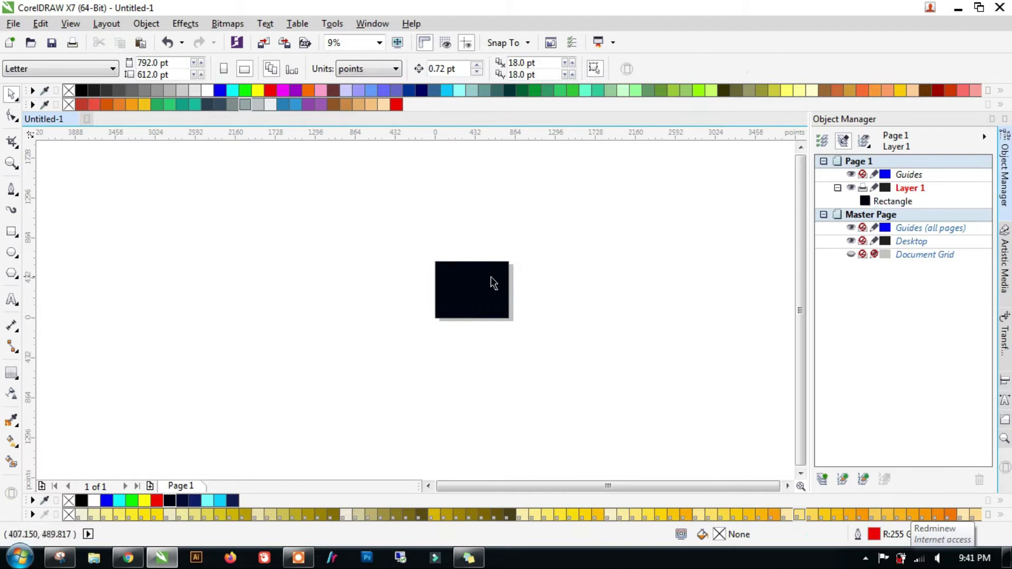
scroll(493, 283, "up", 2)
key("F6")
scroll(295, 218, "up", 1)
left_click_drag(240, 215, 325, 244)
scroll(273, 226, "down", 2)
scroll(272, 228, "up", 2)
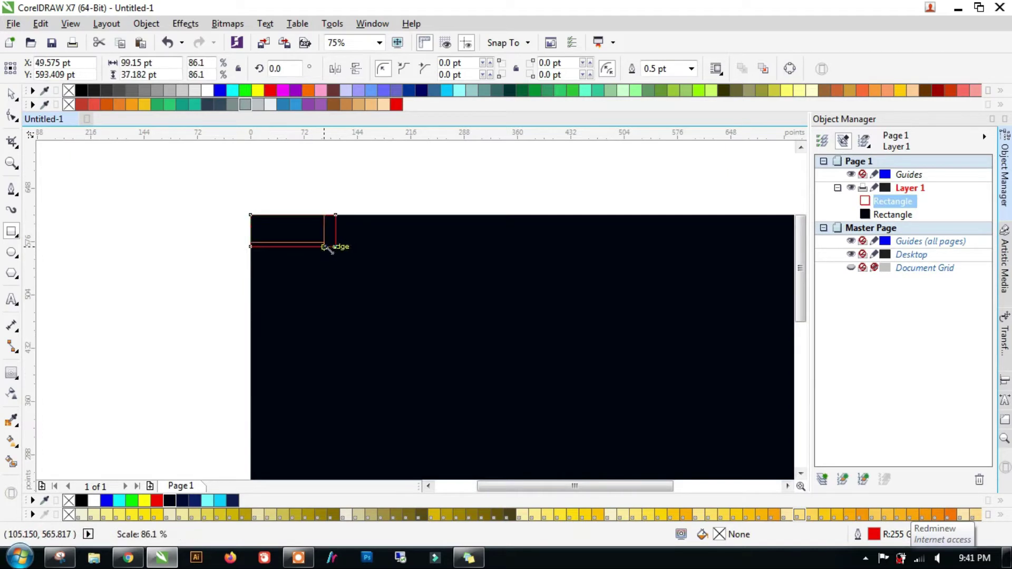
scroll(287, 224, "down", 1)
scroll(267, 208, "up", 2)
mouse_move(438, 271)
left_mouse_down()
mouse_move(422, 271)
mouse_move(422, 298)
mouse_move(399, 289)
left_mouse_up()
scroll(422, 298, "up", 1)
scroll(146, 196, "down", 4)
scroll(146, 196, "up", 3)
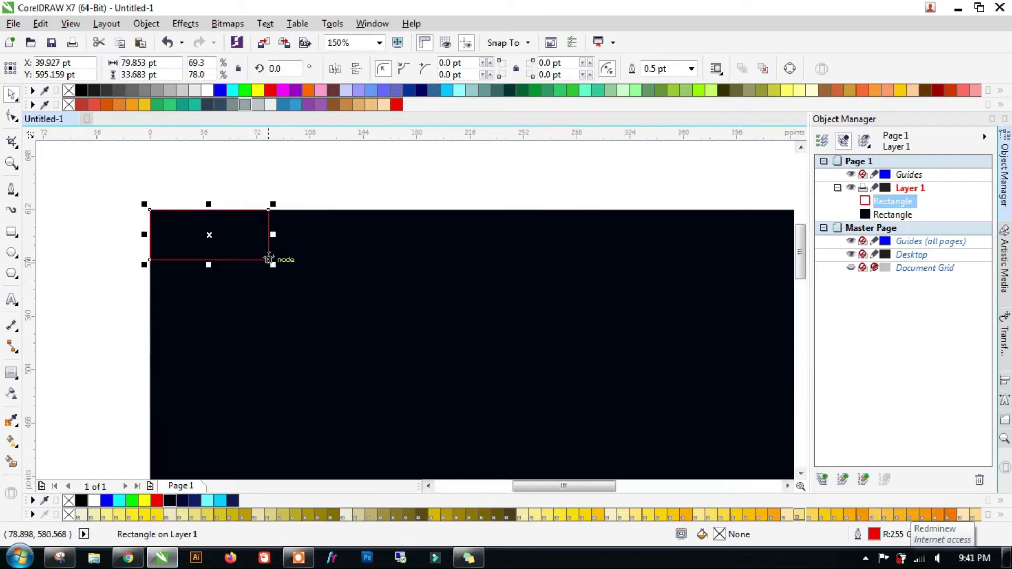
left_click_drag(272, 264, 255, 256)
scroll(232, 234, "down", 2)
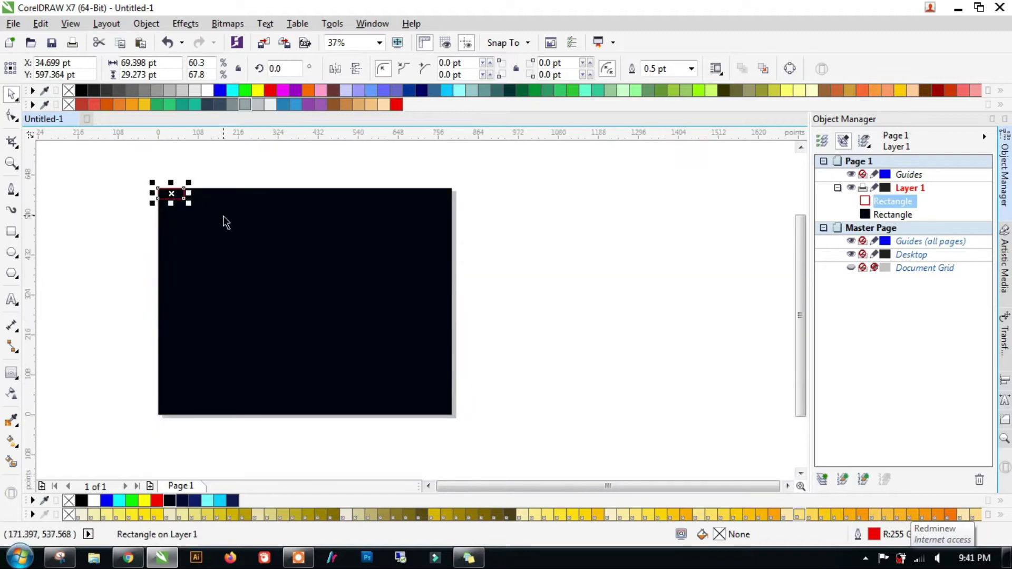
Fill the small brick rectangle with dark blue #111A51.
scroll(140, 195, "up", 3)
left_click(234, 495)
scroll(289, 417, "down", 1)
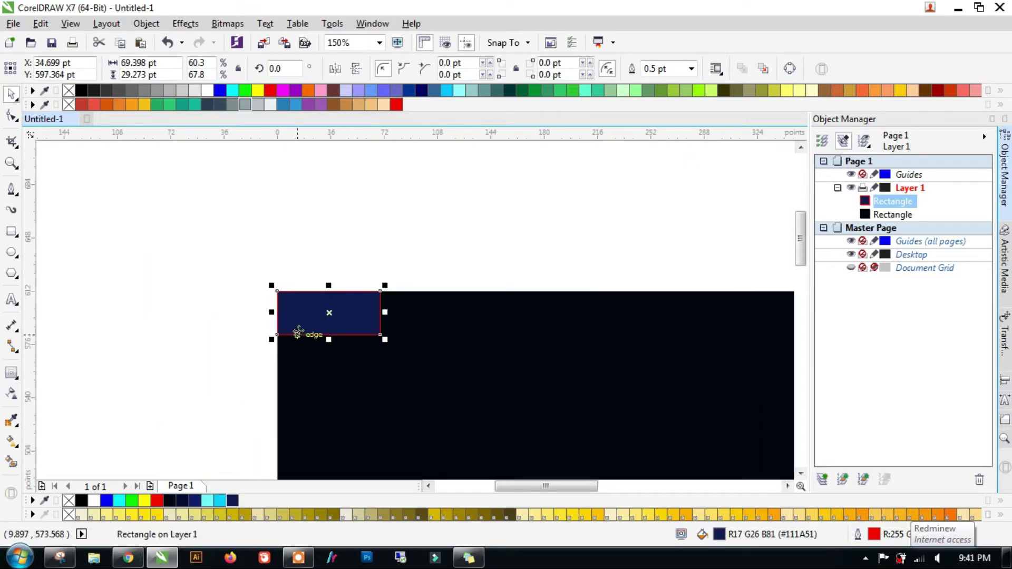
Shift the brick up and left so it straddles the page's upper-left corner, and remove its outline.
scroll(315, 310, "up", 1)
left_click_drag(345, 317, 312, 273)
right_click(74, 91)
left_click(456, 208)
left_click(389, 254)
Duplicate the brick and place the copy directly to its right, leaving a narrow mortar gap.
left_click(41, 24)
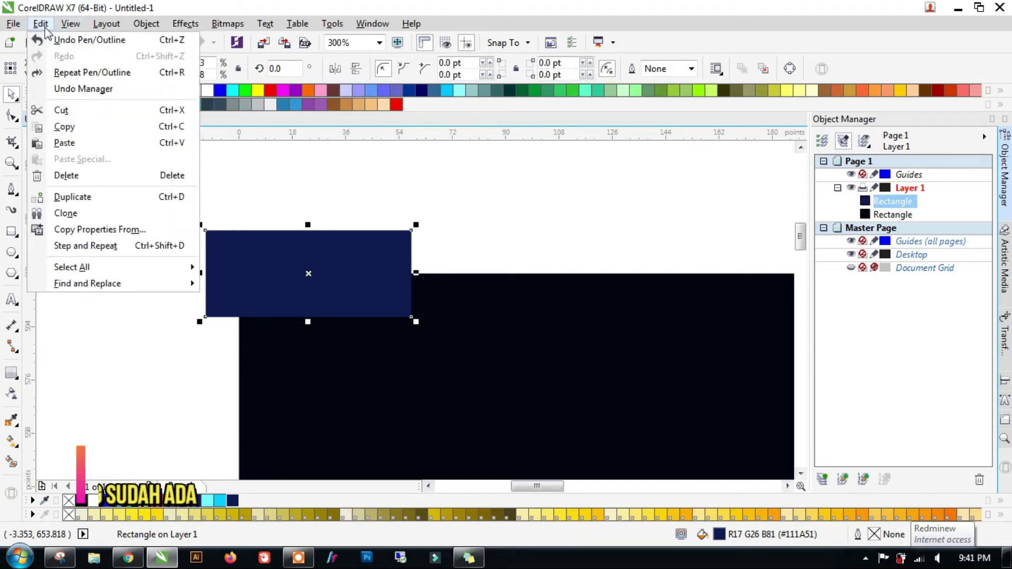
left_click(76, 128)
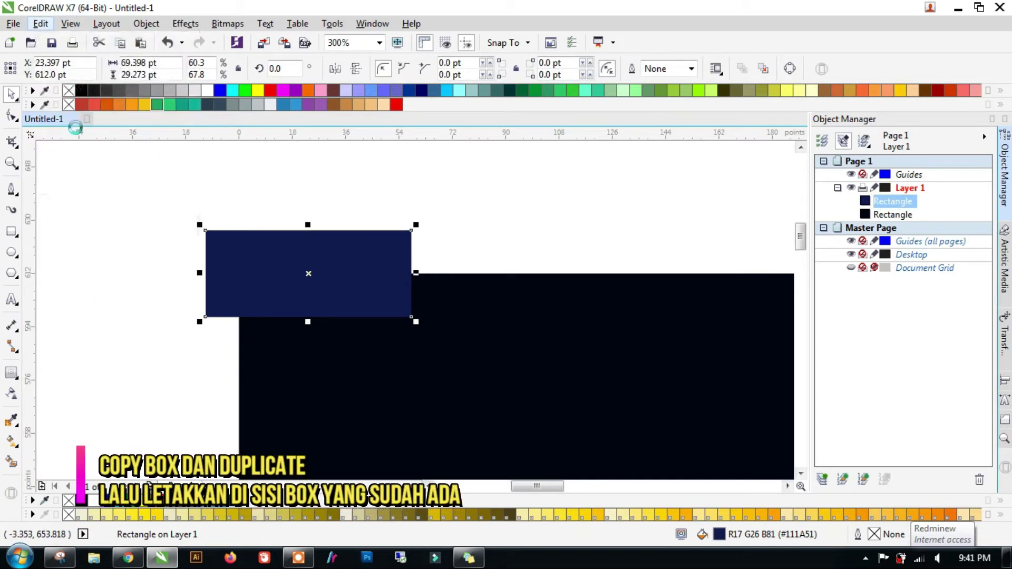
left_click(40, 24)
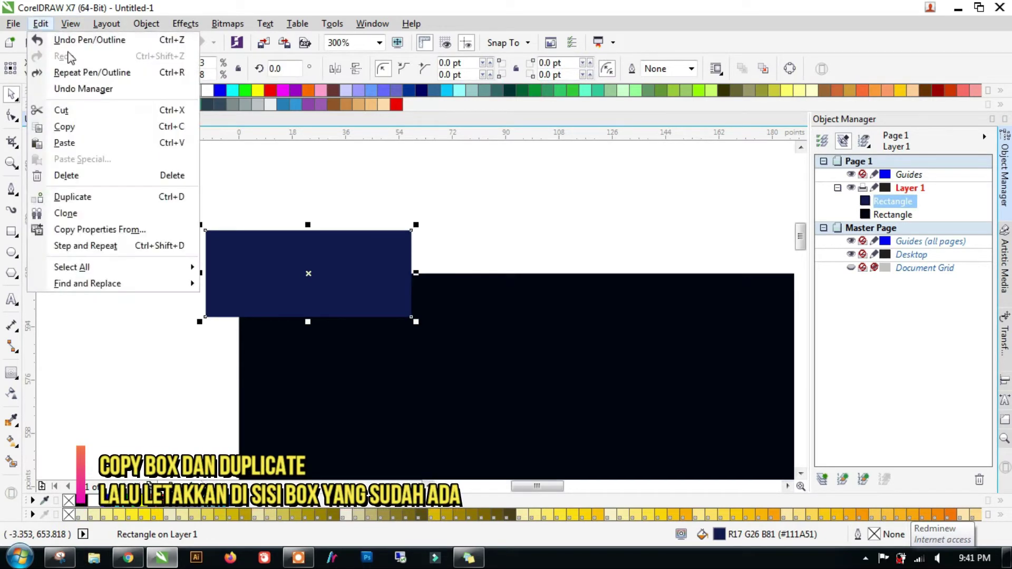
left_click(134, 200)
left_click_drag(361, 220, 527, 274)
scroll(226, 176, "down", 4)
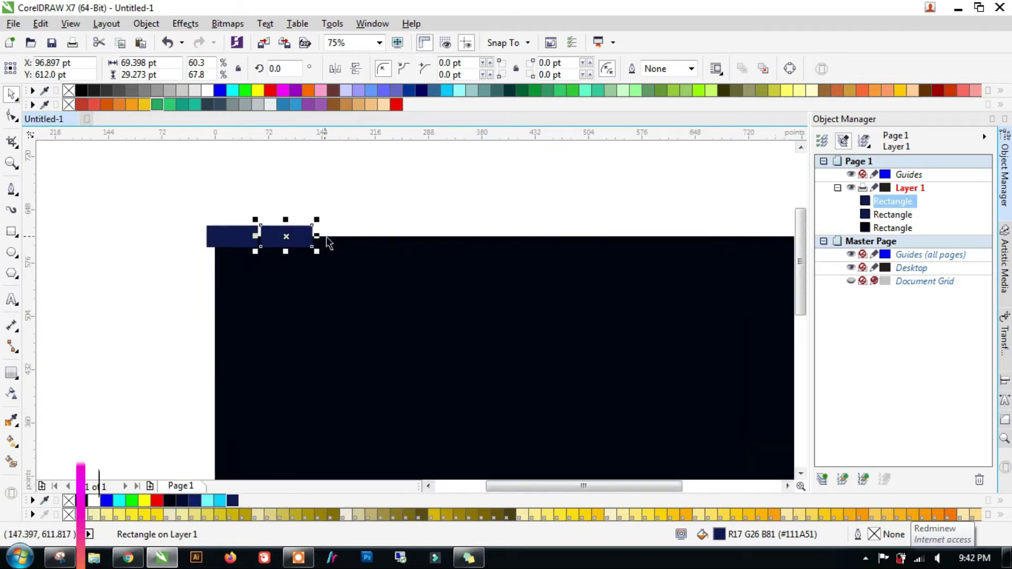
Repeat the spaced duplication until the row holds 23 bricks, extending well past the page's right edge.
key("ctrl+d")
key("ctrl+d")
key("ctrl+d")
key("ctrl+d")
key("ctrl+d")
key("ctrl+d")
key("ctrl+d")
key("ctrl+d")
key("ctrl+d")
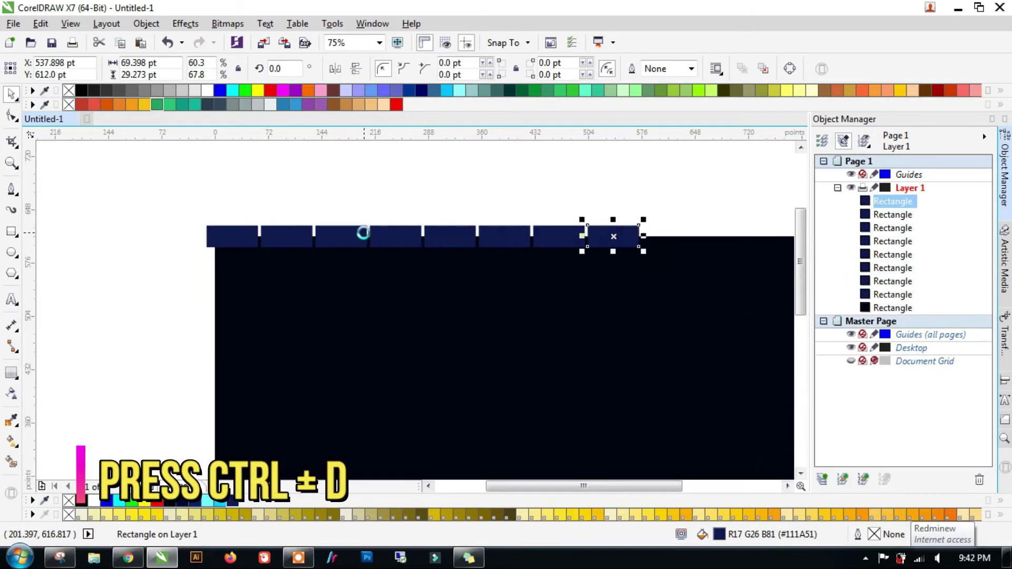
scroll(282, 233, "down", 4)
key("ctrl+d")
key("ctrl+d")
key("ctrl+d")
key("ctrl+d")
key("ctrl+d")
key("ctrl+d")
key("ctrl+d")
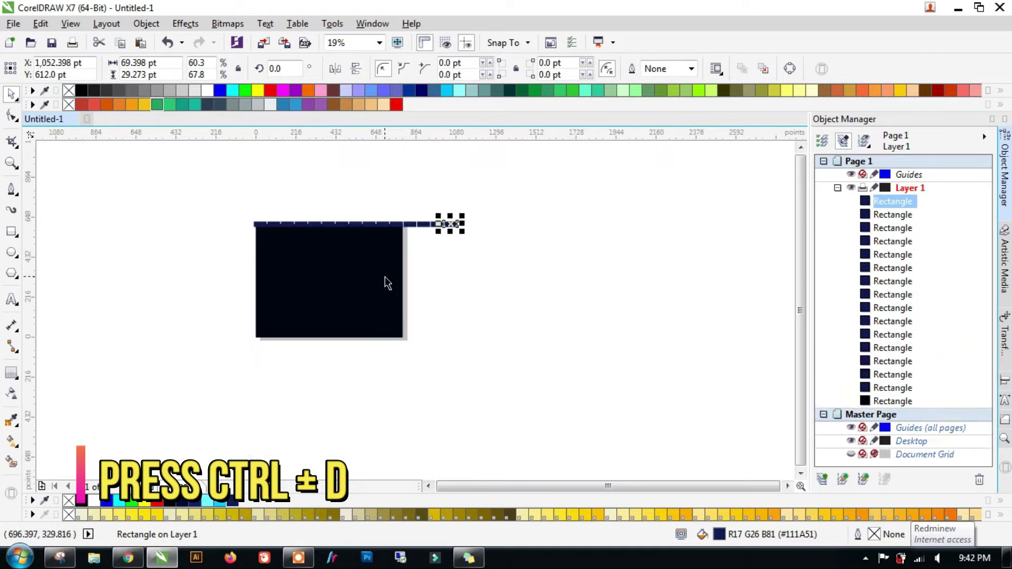
key("ctrl+d")
key("ctrl+d")
key("ctrl+d")
key("ctrl+d")
key("ctrl+d")
Duplicate the whole brick row and place the copy just below, offset half a brick to the left.
left_click_drag(231, 198, 618, 260)
scroll(238, 226, "up", 5)
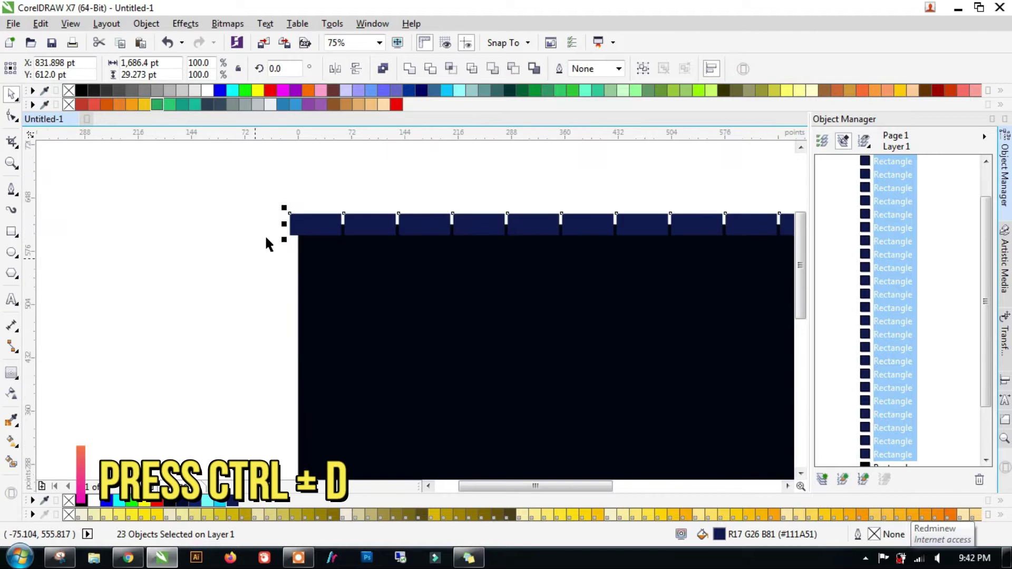
left_click(41, 23)
left_click(41, 24)
left_click(40, 24)
left_click(79, 127)
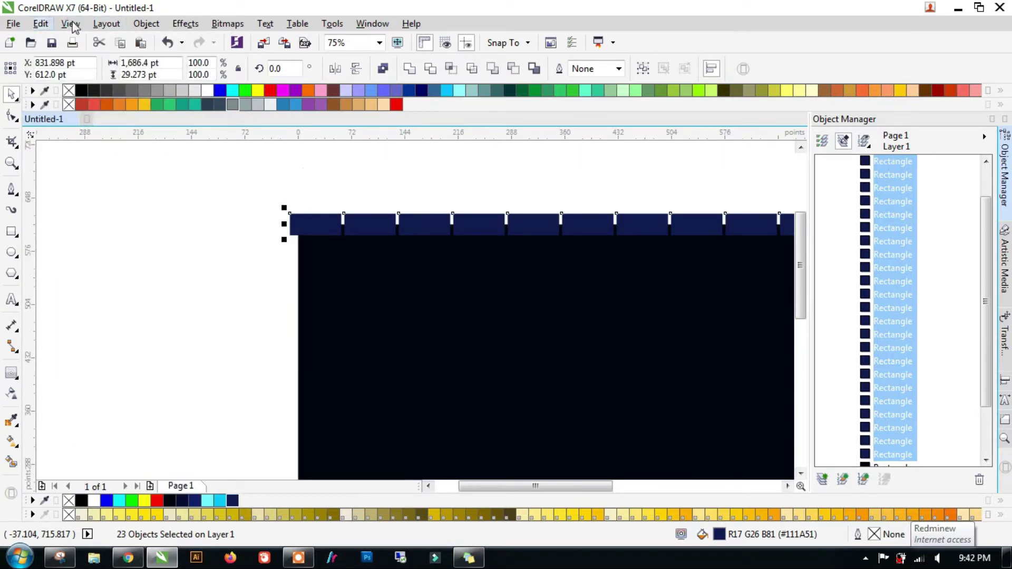
left_click(45, 24)
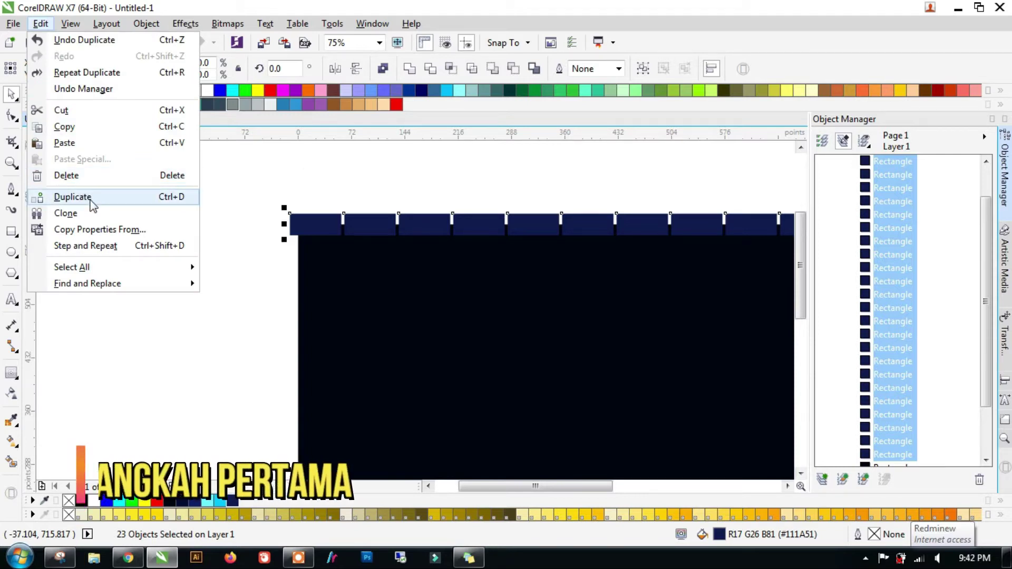
left_click(85, 196)
scroll(375, 222, "up", 2)
left_click_drag(311, 199, 229, 275)
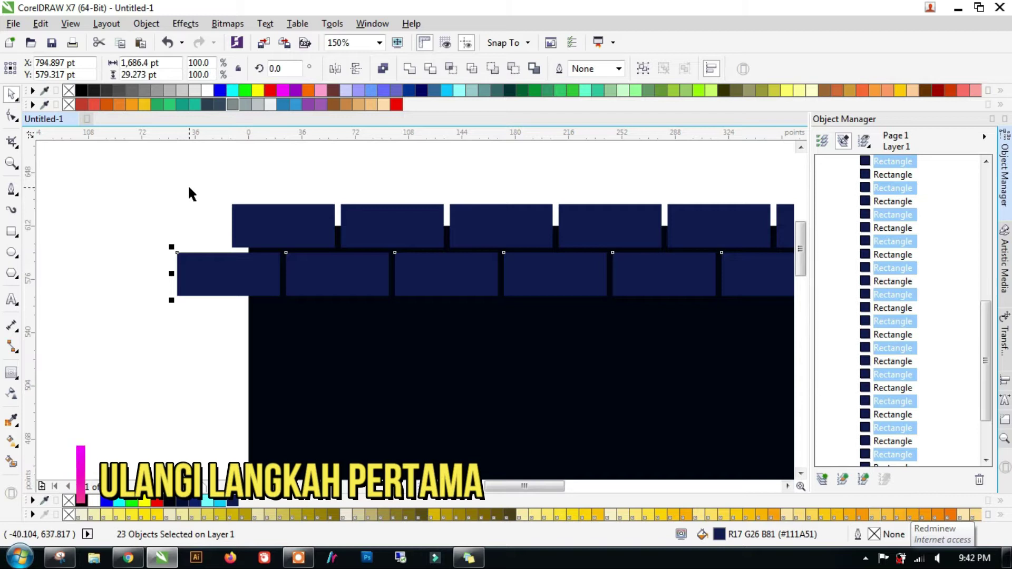
Repeat the offset row duplication until staggered brick rows cover the page down to its bottom edge.
key("ctrl+r")
key("ctrl+r")
key("ctrl+r")
key("ctrl+r")
scroll(309, 171, "down", 1)
key("ctrl+r")
key("ctrl+r")
key("ctrl+r")
key("ctrl+r")
key("ctrl+r")
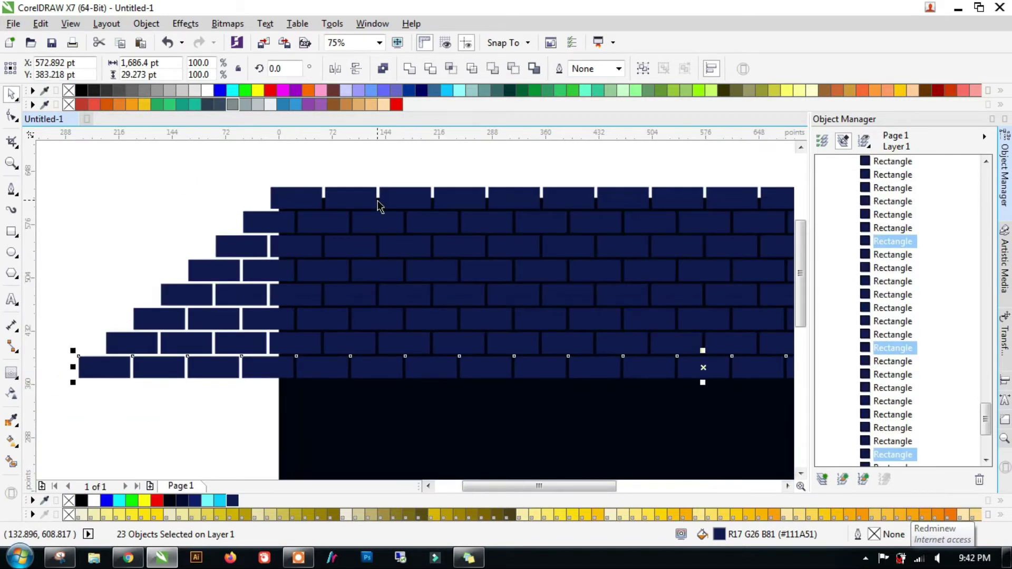
scroll(315, 191, "down", 1)
key("ctrl+r")
key("ctrl+r")
key("ctrl+r")
key("ctrl+r")
key("ctrl+r")
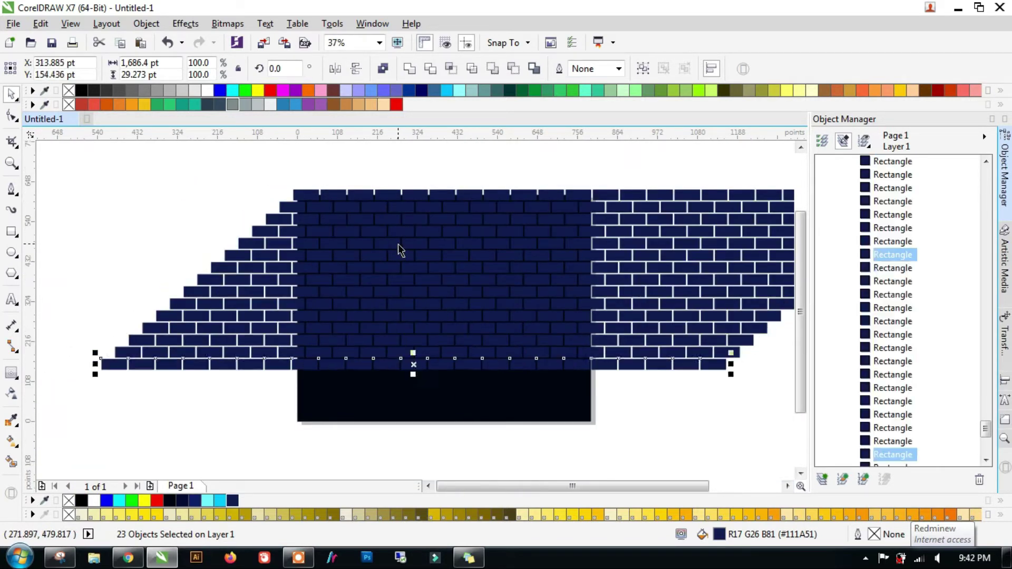
key("ctrl+r")
key("ctrl+r")
key("ctrl+r")
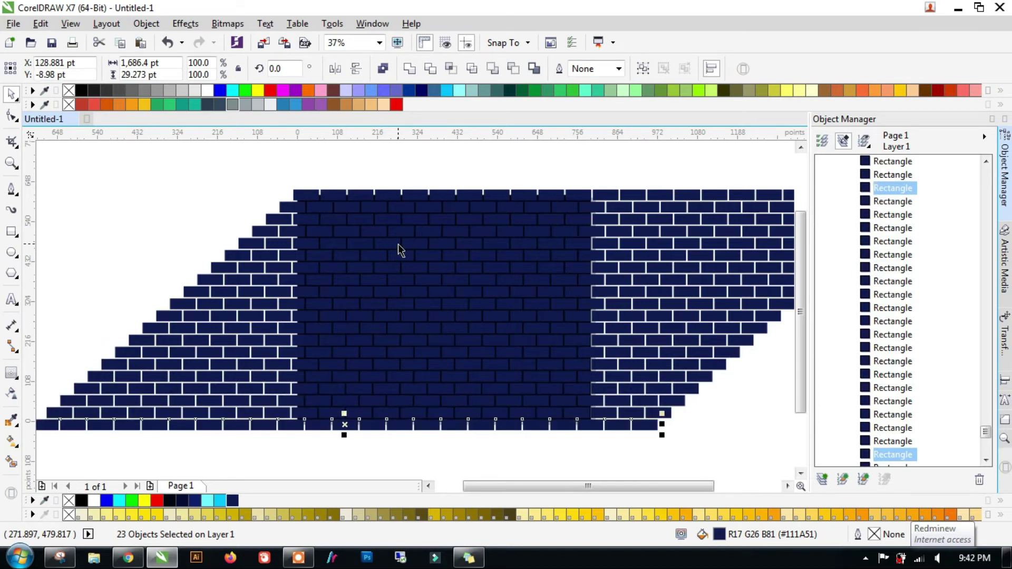
Delete the surplus bricks lying entirely beyond the page's right edge.
scroll(309, 221, "down", 1)
left_click(517, 382)
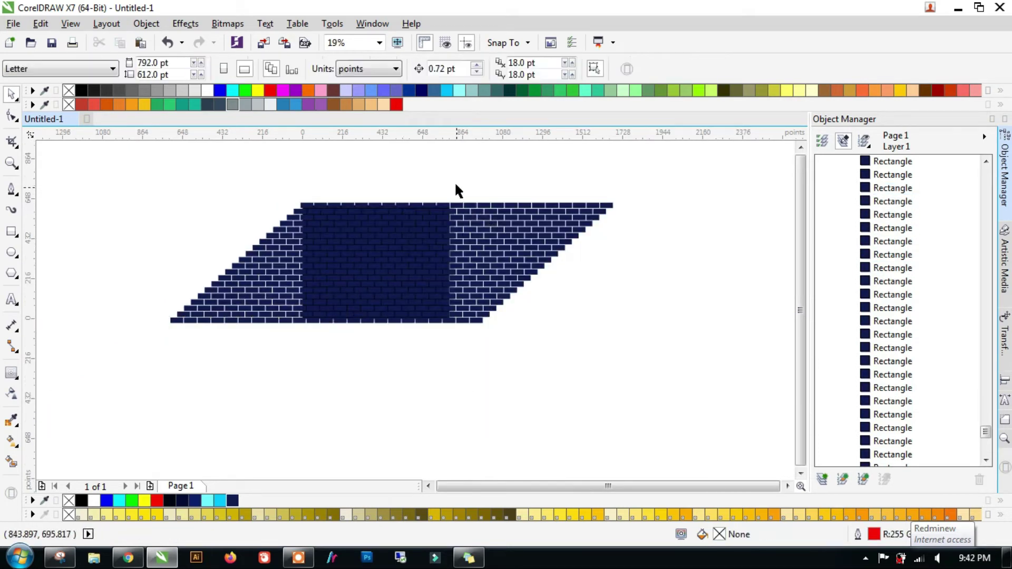
left_click_drag(450, 176, 666, 384)
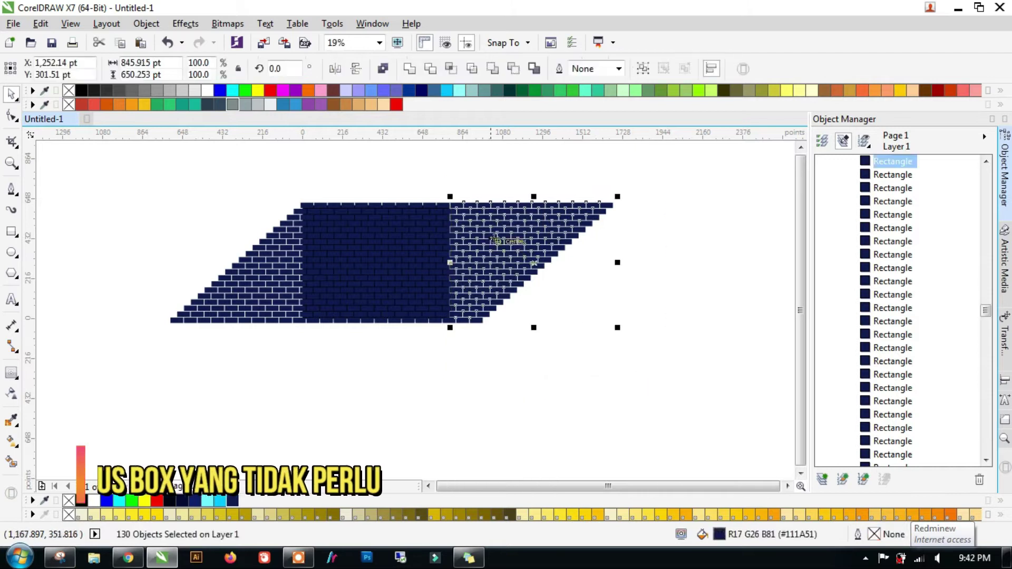
scroll(490, 235, "up", 1)
key("Delete")
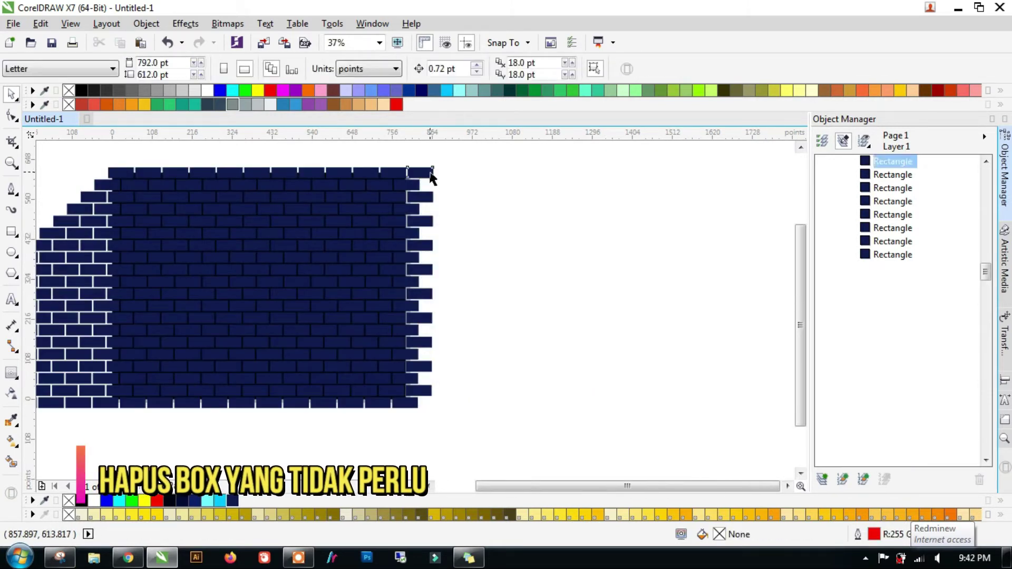
left_click(435, 203)
left_click_drag(400, 158, 534, 446)
key("Delete")
Delete the surplus bricks lying entirely beyond the page's left edge.
scroll(541, 237, "down", 1)
left_click_drag(161, 194, 327, 394)
scroll(320, 228, "up", 1)
key("Delete")
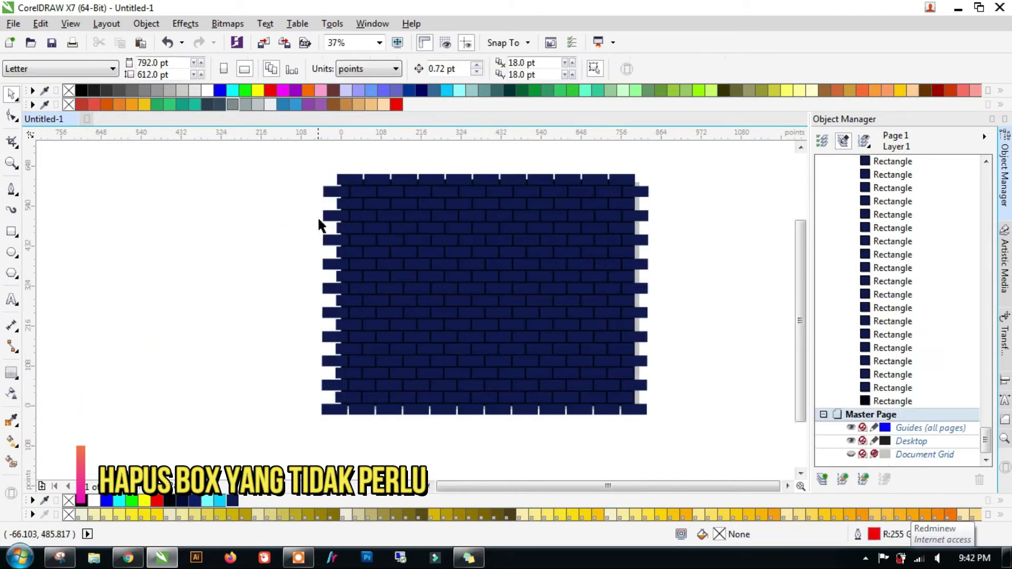
left_click_drag(295, 160, 238, 396)
Select all the bricks without the background rectangle and weld them into a single curve.
left_click_drag(684, 436, 219, 174)
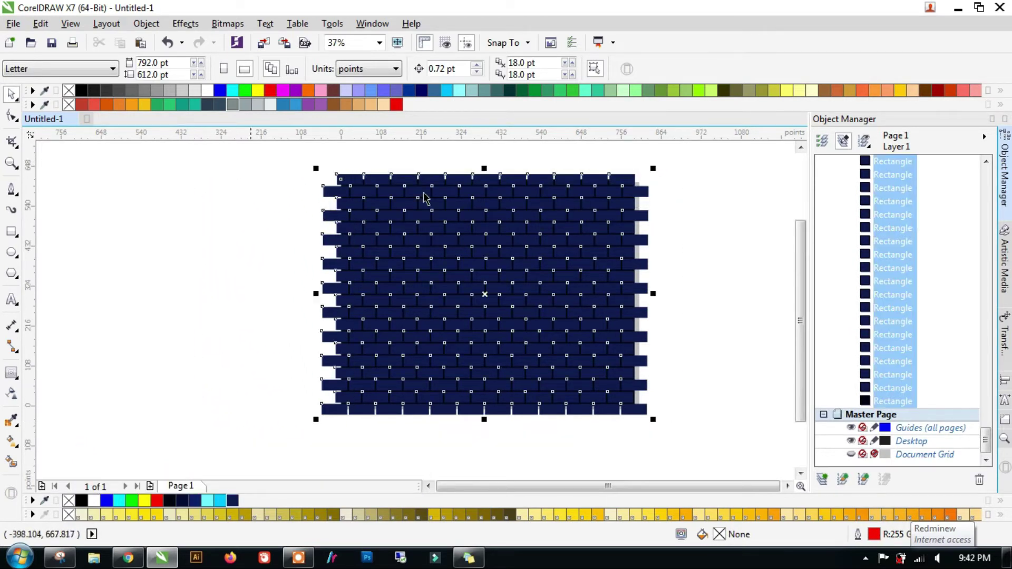
left_click(885, 403, "ctrl")
left_click(409, 70)
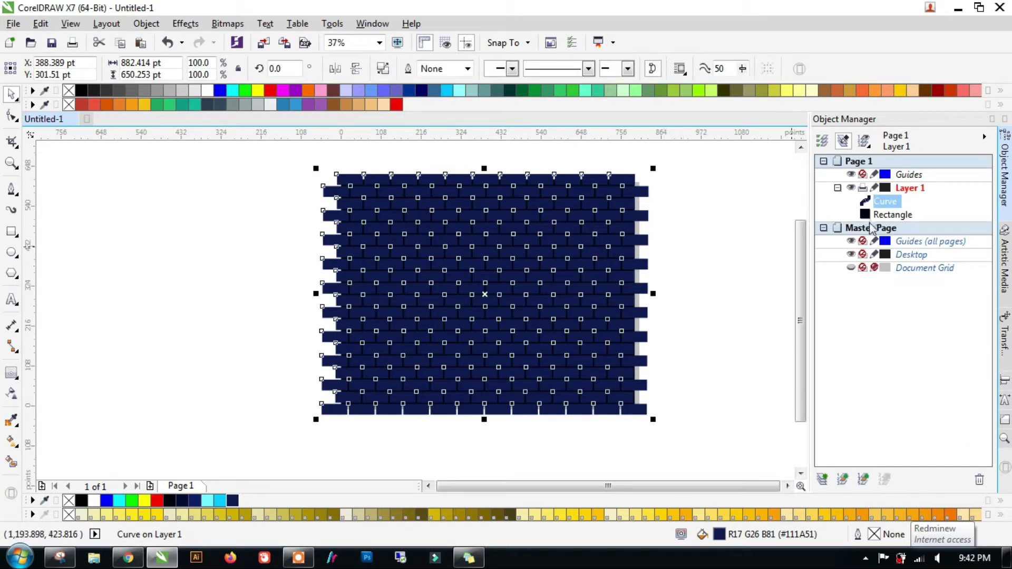
Intersect the welded bricks with the background rectangle and delete the original overhanging brick curve.
left_click(882, 216, "ctrl")
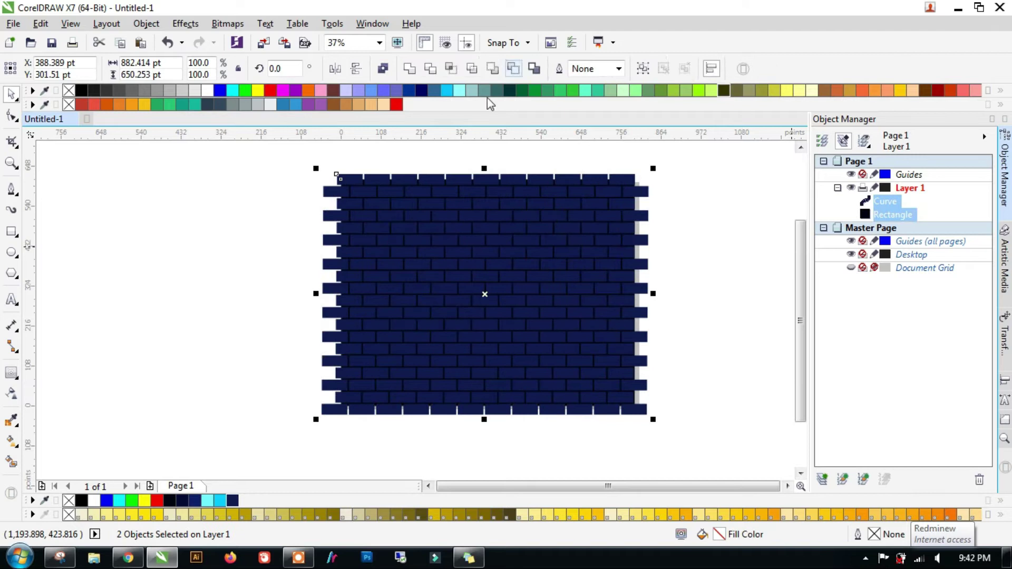
left_click(453, 71)
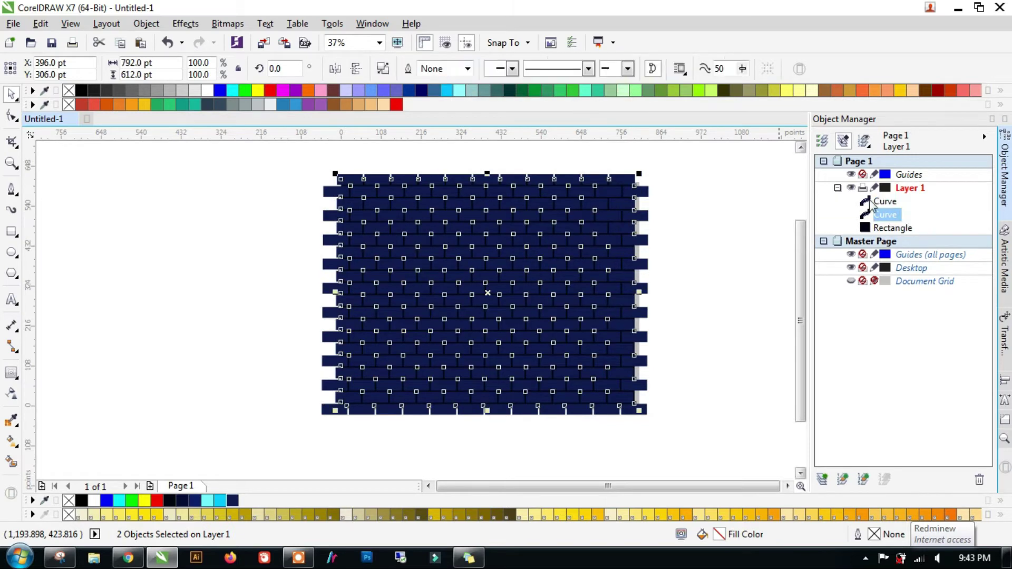
key("Delete")
Fill the page-sized intersected brick curve with dark blue #111A51.
left_click(638, 195)
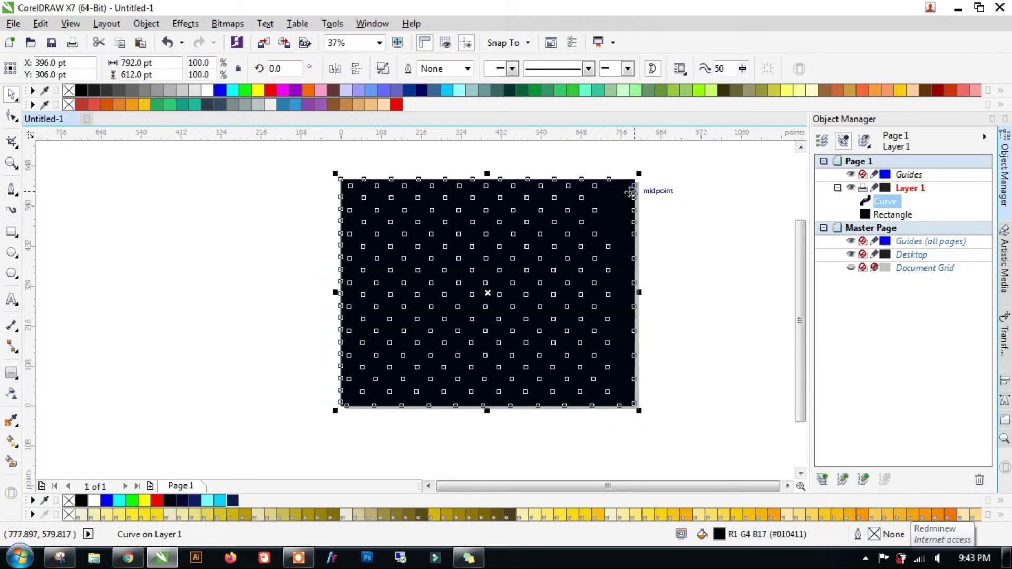
left_click(232, 500)
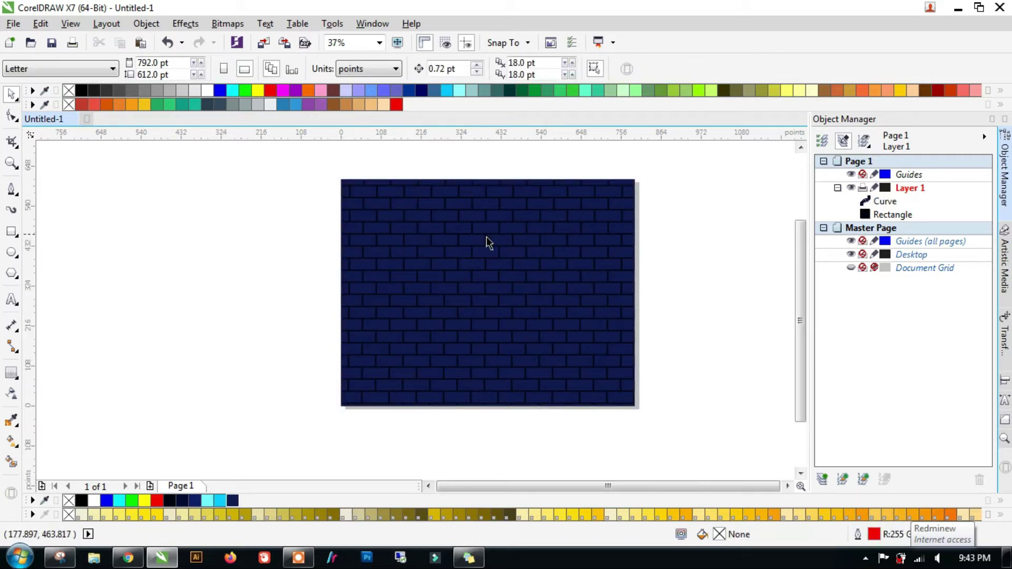
Apply an elliptical fountain transparency to the bricks, centred on the page and reaching out to the right edge at 0°.
left_click(13, 394)
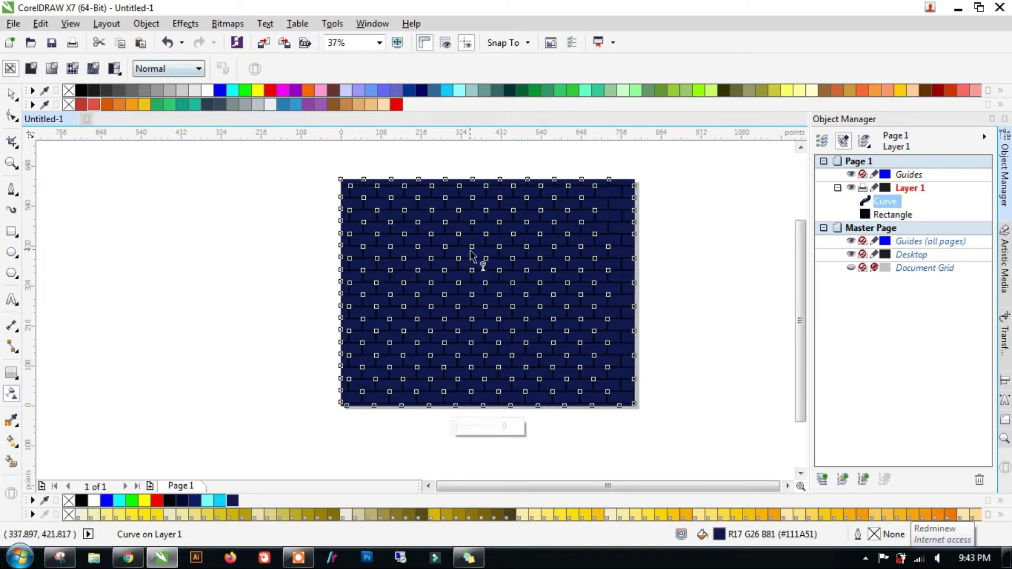
left_click_drag(477, 269, 592, 269)
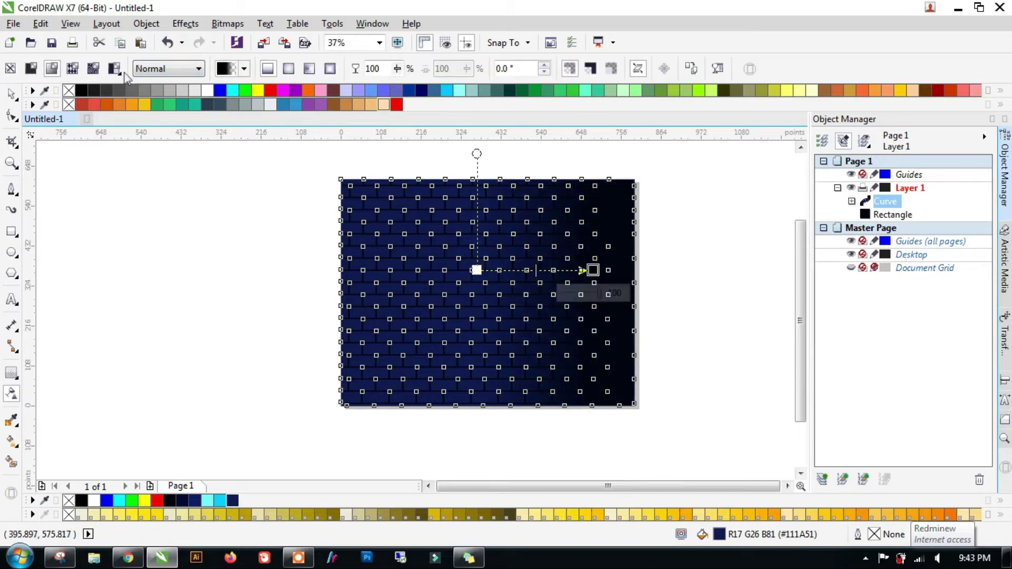
left_click(289, 69)
left_click_drag(532, 268, 484, 293)
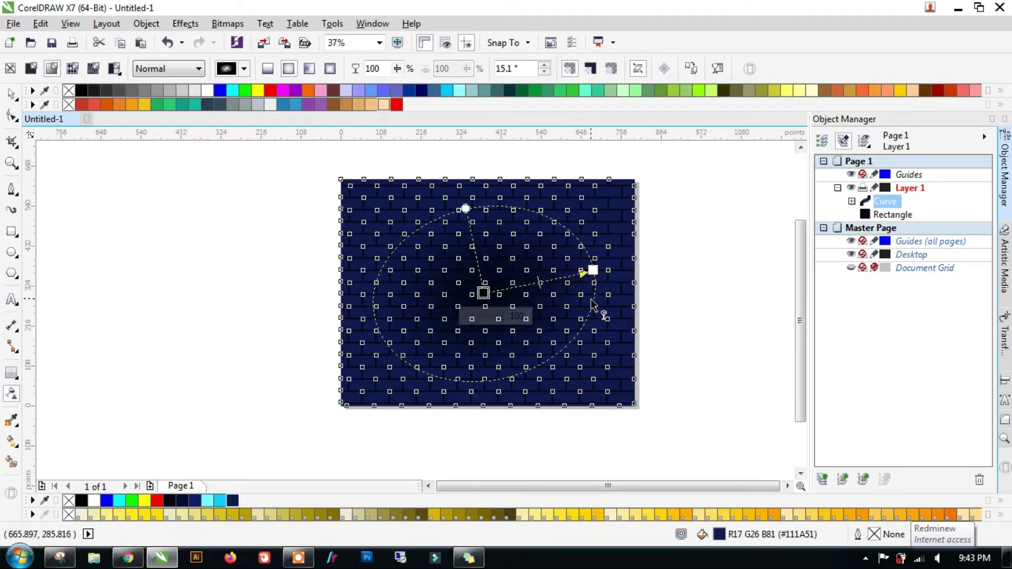
left_click_drag(592, 270, 627, 293)
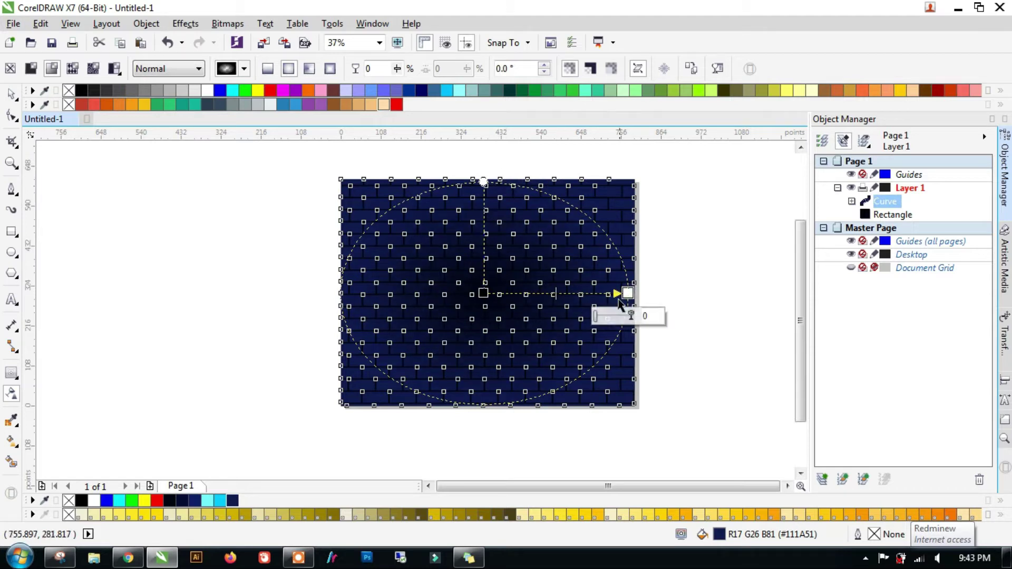
Reverse the bricks' elliptical transparency by setting the outer node to 100 and the centre node to 0.
left_click_drag(594, 316, 635, 317)
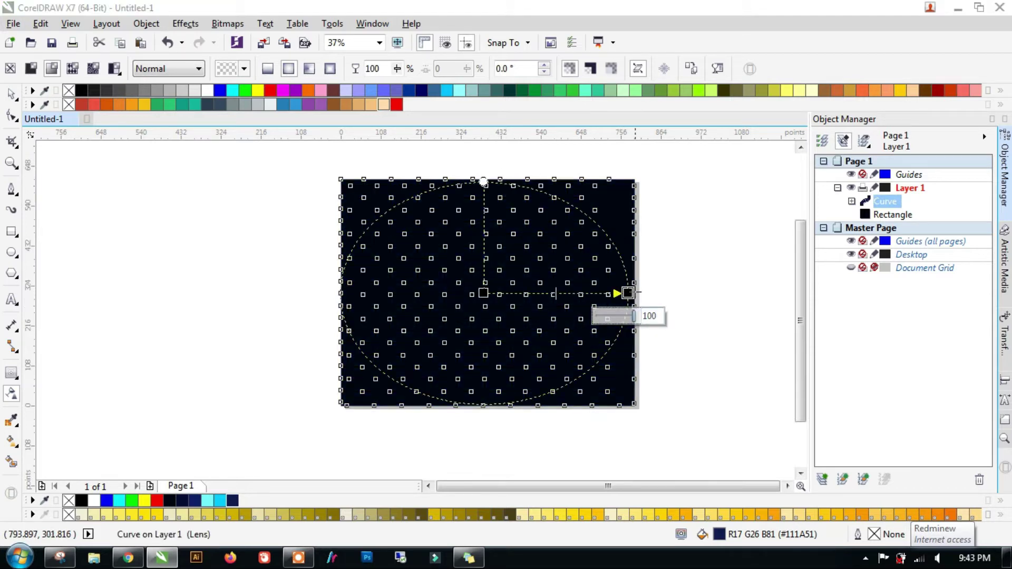
left_click(483, 293)
left_click_drag(491, 320, 436, 314)
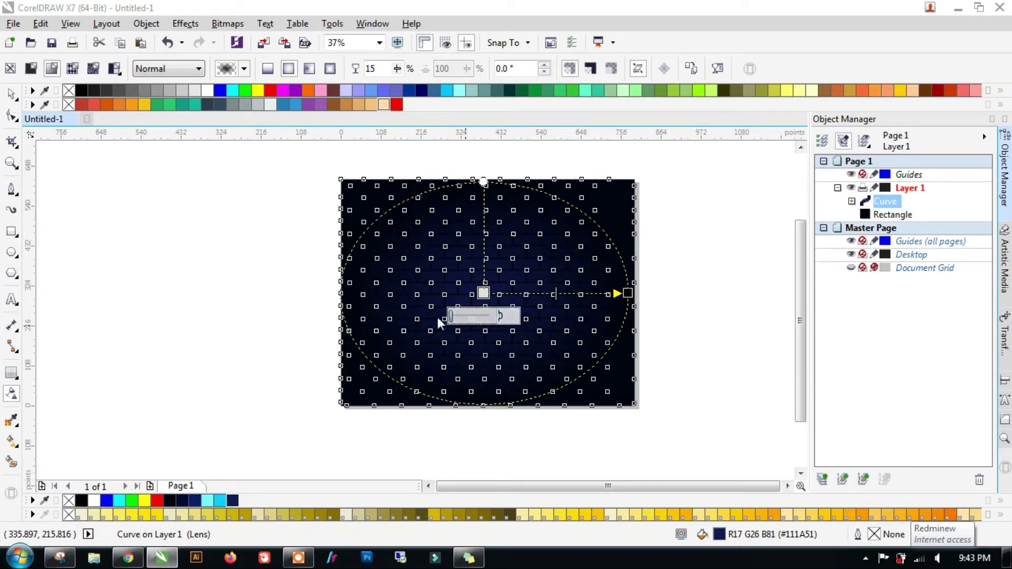
left_click(486, 180)
key("space")
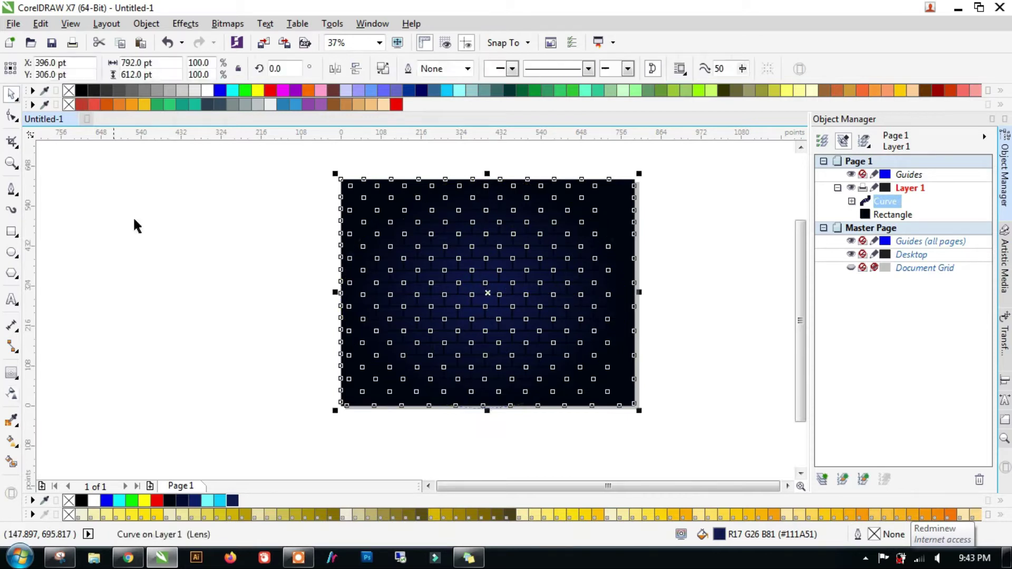
key("Escape")
scroll(536, 286, "up", 1)
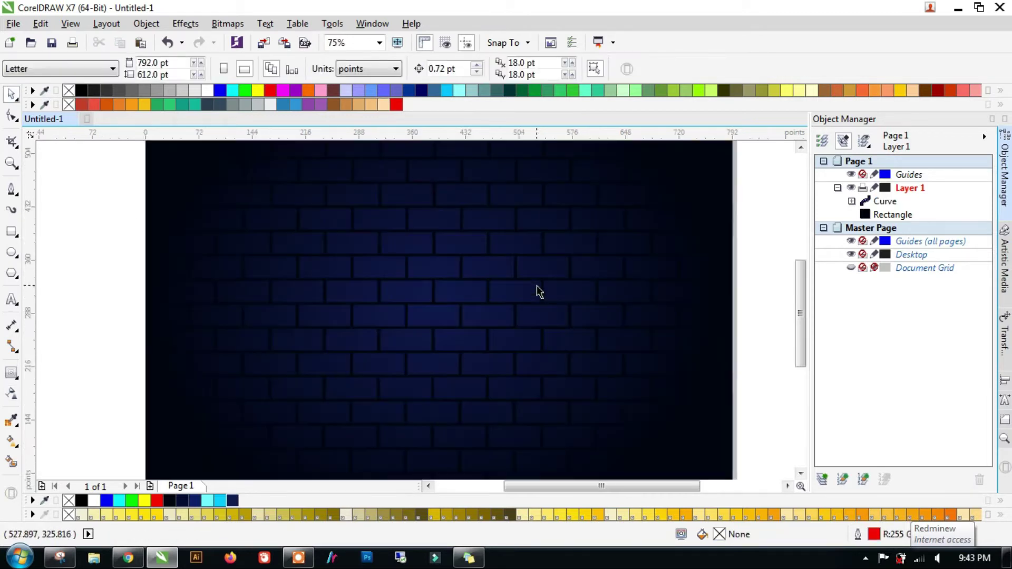
scroll(482, 271, "down", 1)
Group the brick curve with the background rectangle and lock the group.
left_click(488, 296)
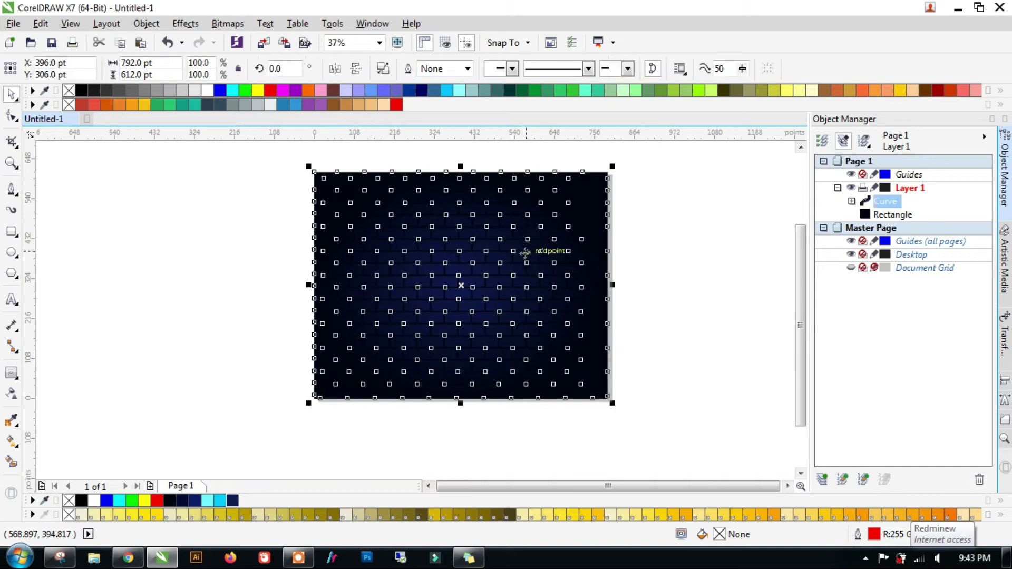
left_click(886, 216, "shift")
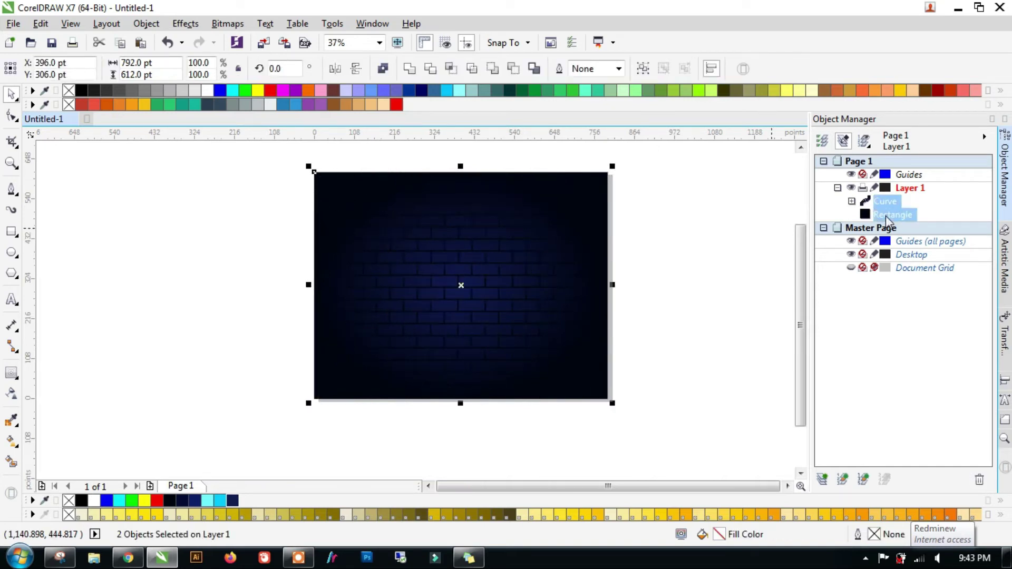
key("ctrl+g")
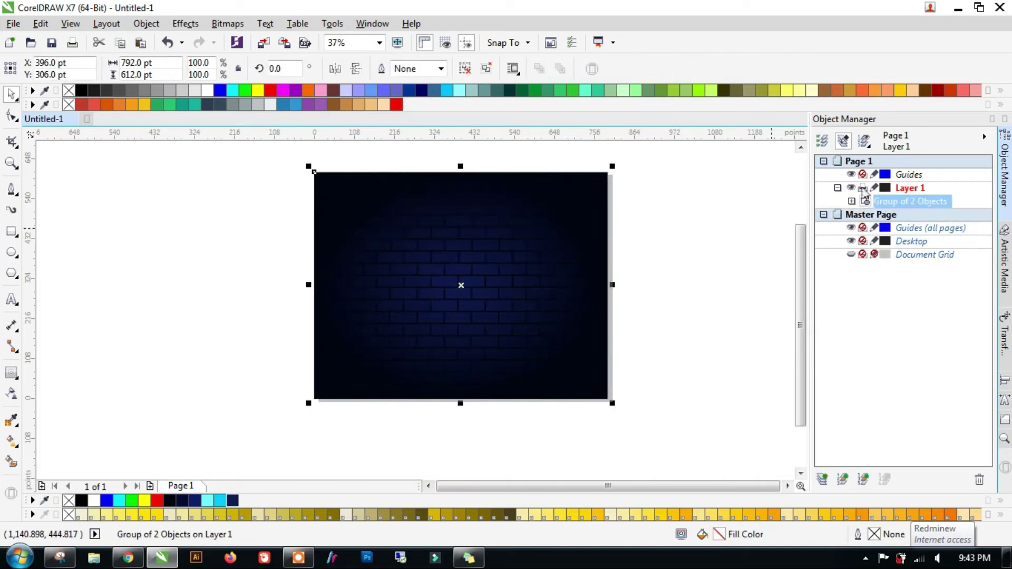
right_click(903, 205)
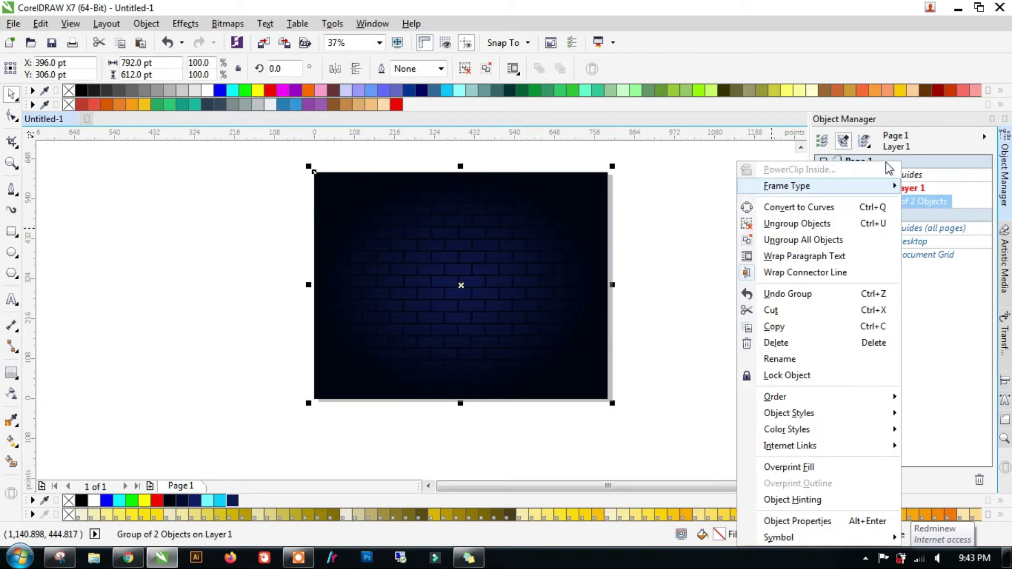
left_click(783, 375)
Draw a circle about 523 pt in diameter over the wall and centre it on the page.
key("F7")
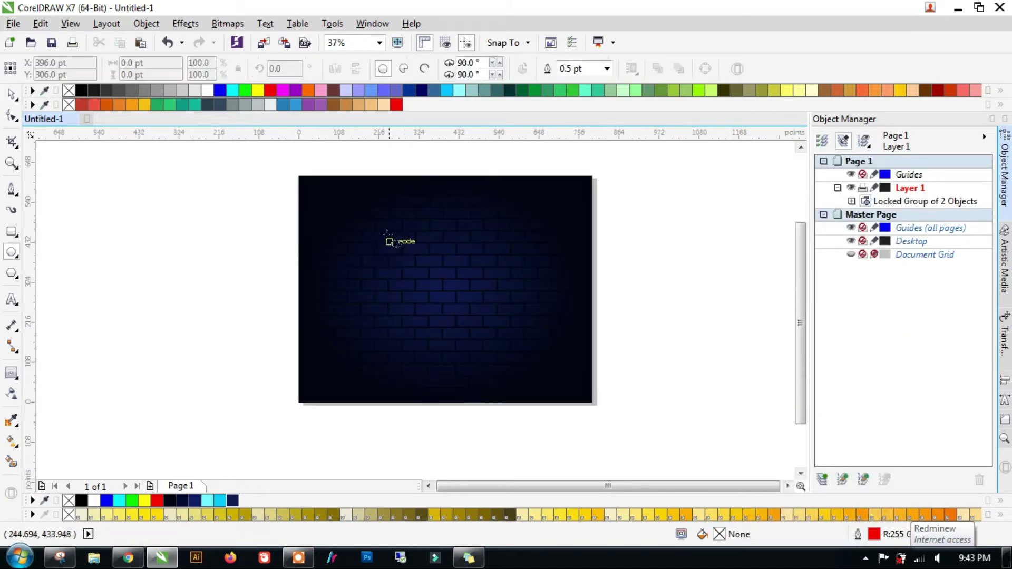
left_click_drag(361, 205, 556, 399)
key("space")
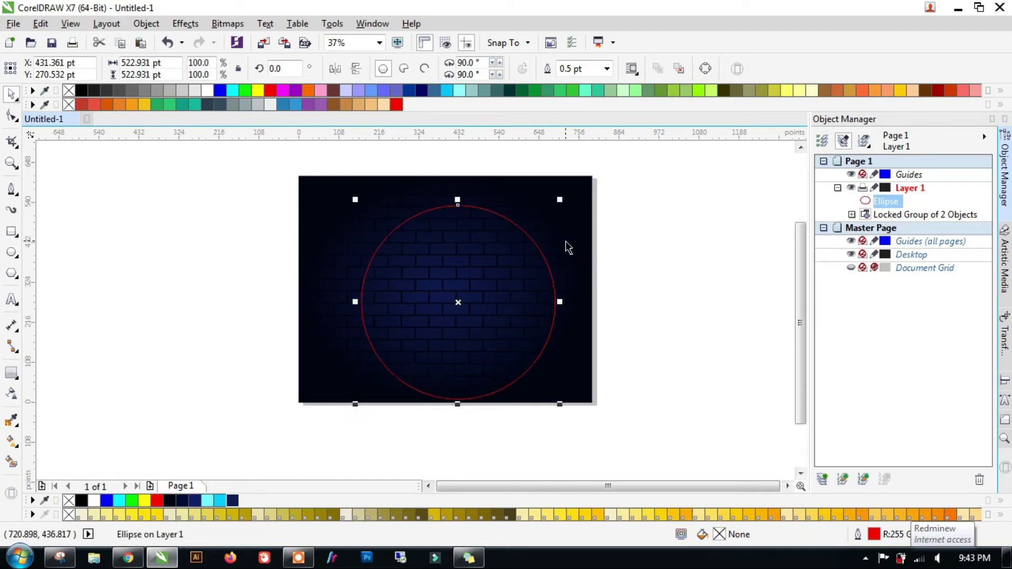
key("p")
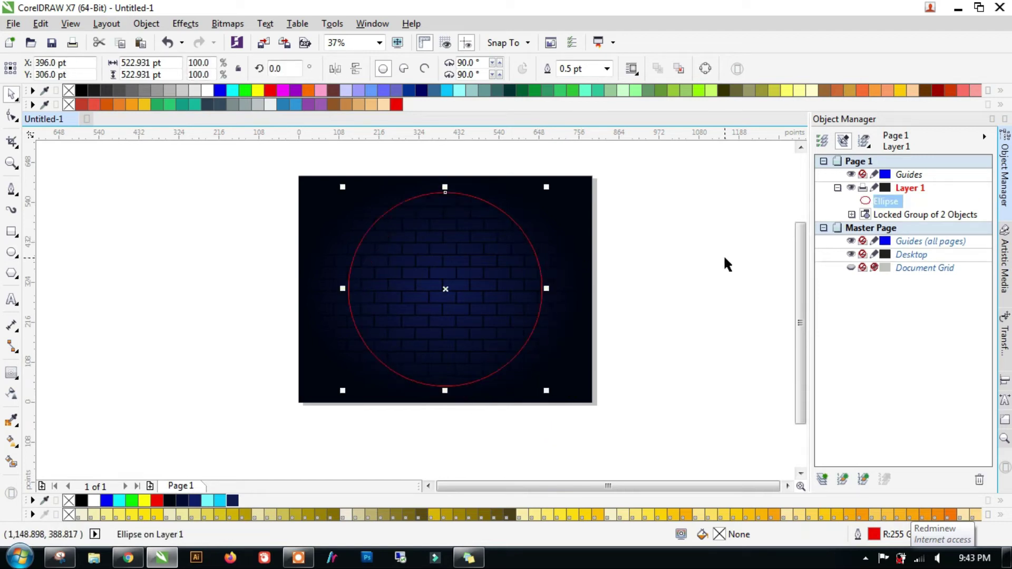
Set the circle's outline width to 3.0 pt.
left_click(606, 68)
left_click(575, 138)
scroll(471, 215, "up", 2)
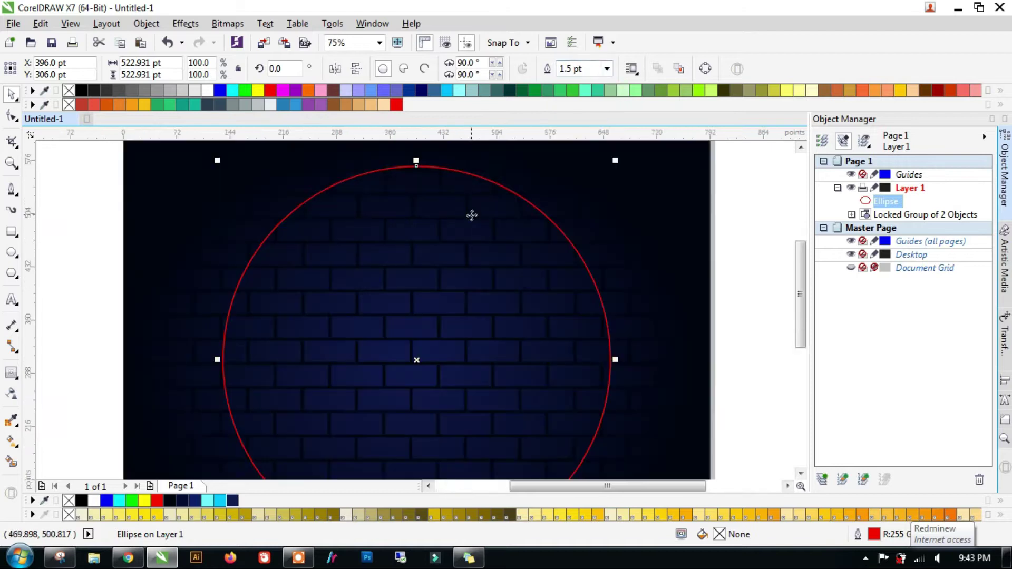
left_click(606, 69)
left_click(581, 148)
left_click(607, 68)
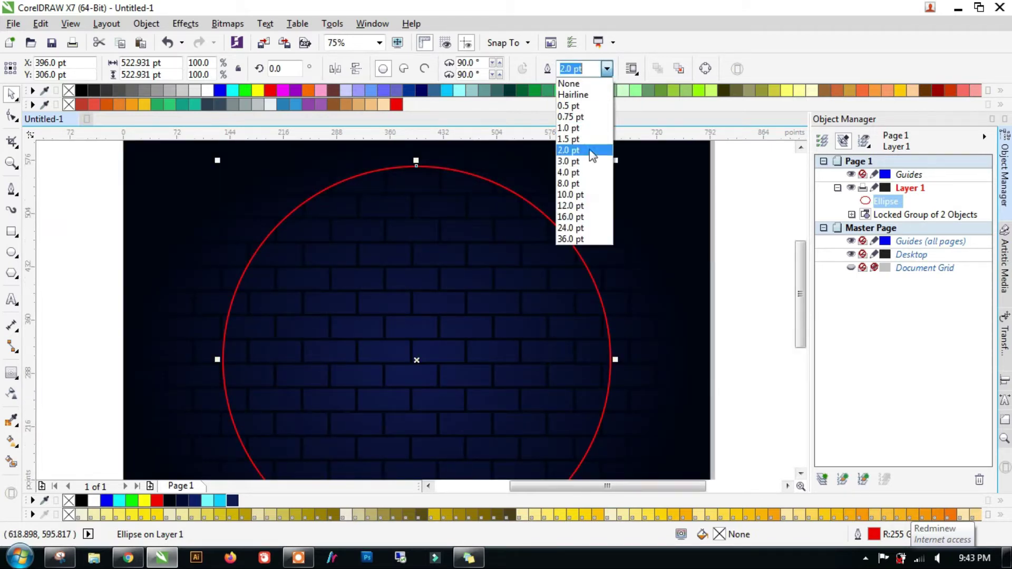
left_click(580, 158)
scroll(449, 170, "up", 3)
scroll(414, 169, "down", 3)
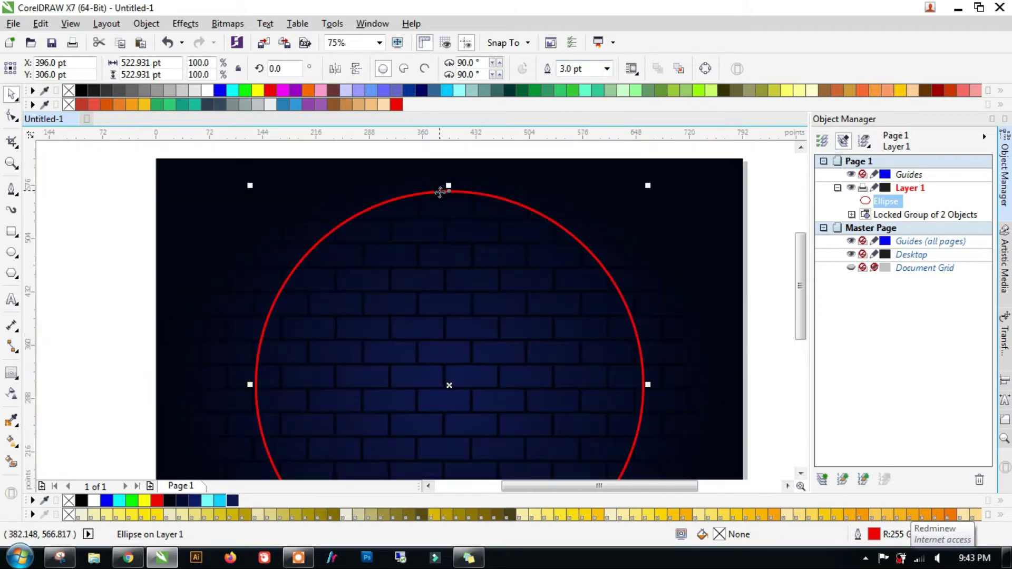
Convert the circle to curves and break it apart at its top node.
right_click(450, 198)
left_click(441, 196)
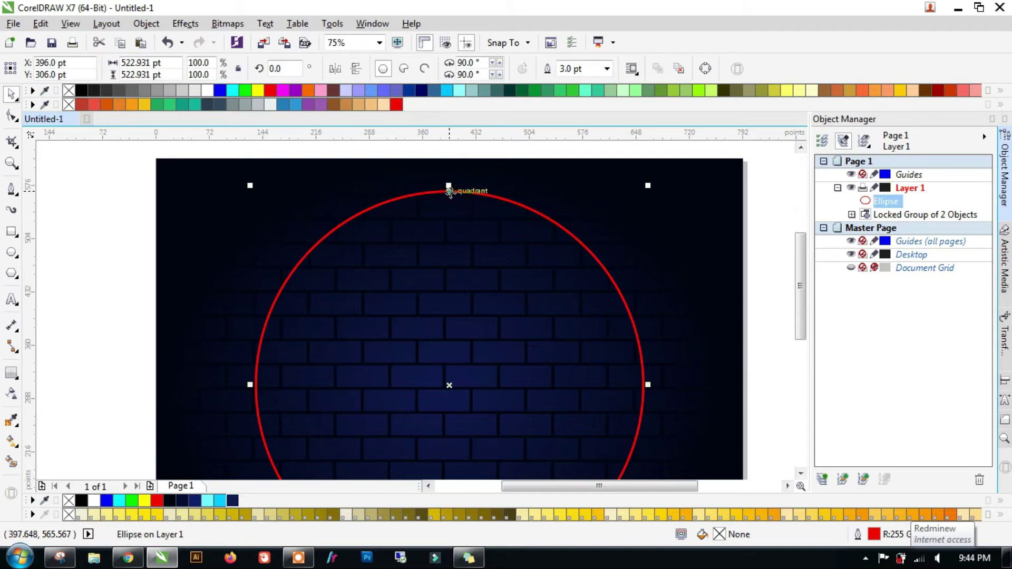
right_click(449, 191)
left_click(542, 208)
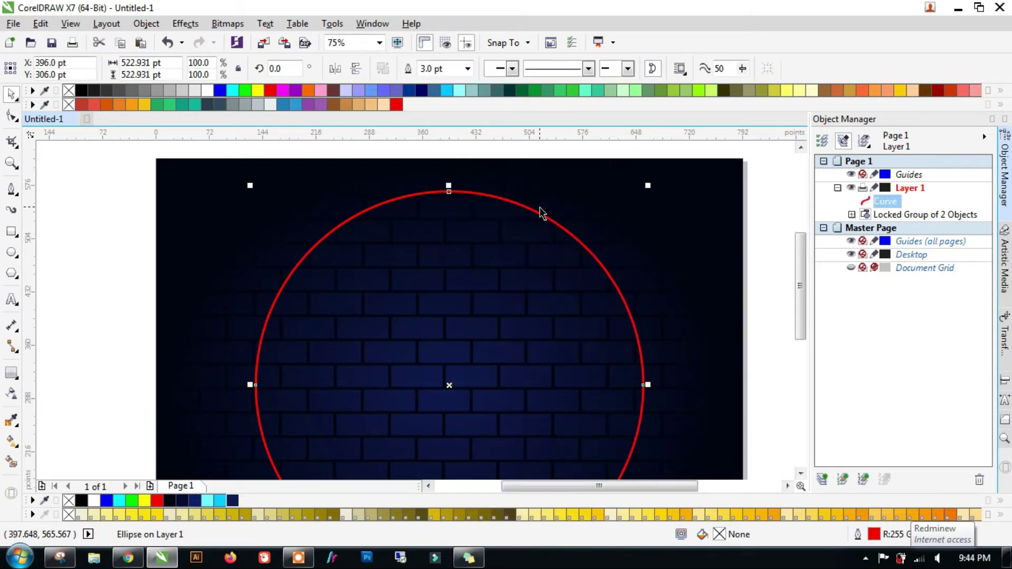
scroll(456, 196, "down", 2)
scroll(463, 203, "up", 2)
key("F10")
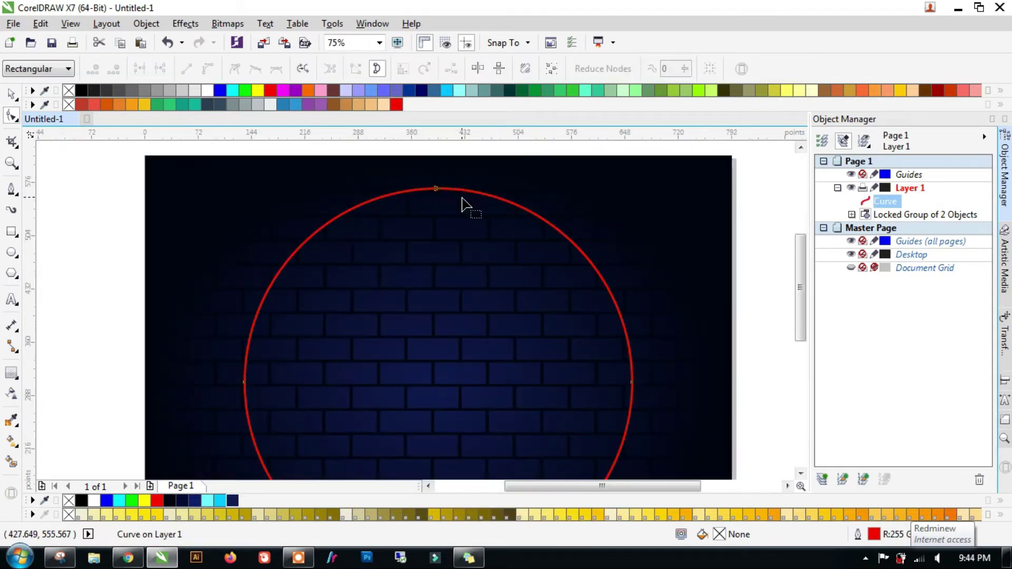
right_click(437, 190)
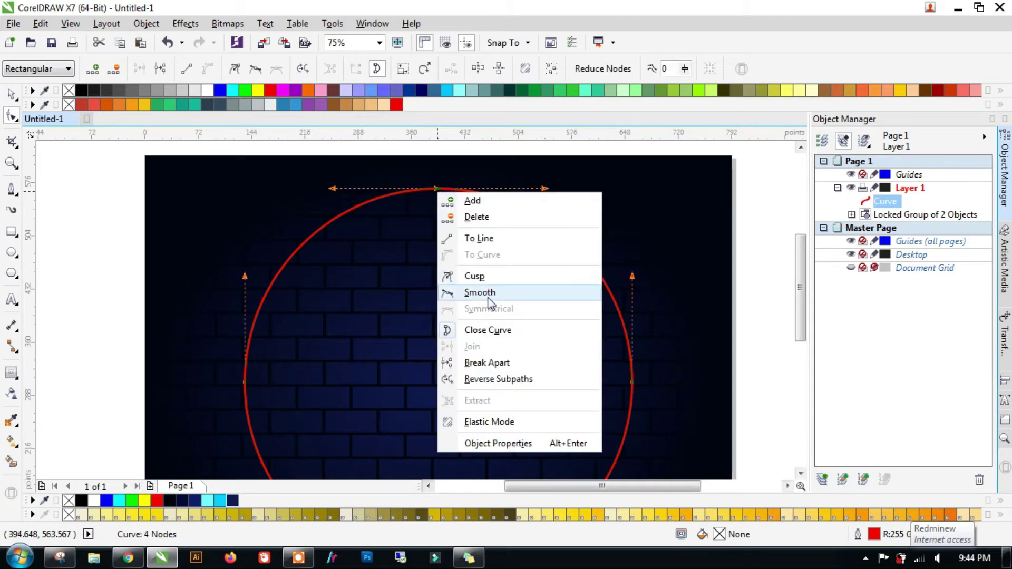
left_click(515, 362)
scroll(453, 207, "down", 1)
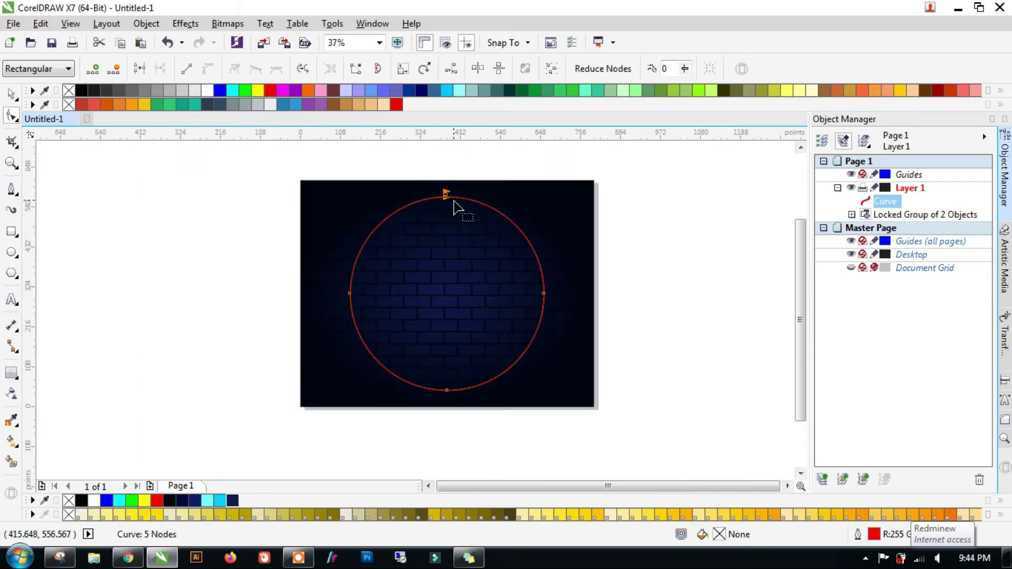
Draw a rectangle about 773 by 169 pt across the circle's middle and cut it out with Back Minus Front.
left_click(12, 232)
left_click_drag(322, 259, 609, 322)
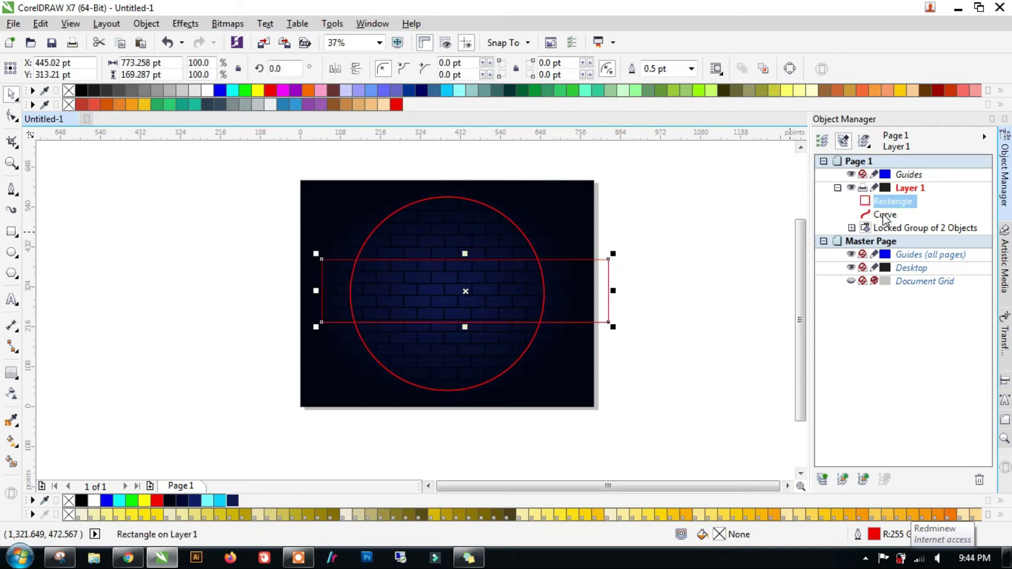
left_click(885, 215, "shift")
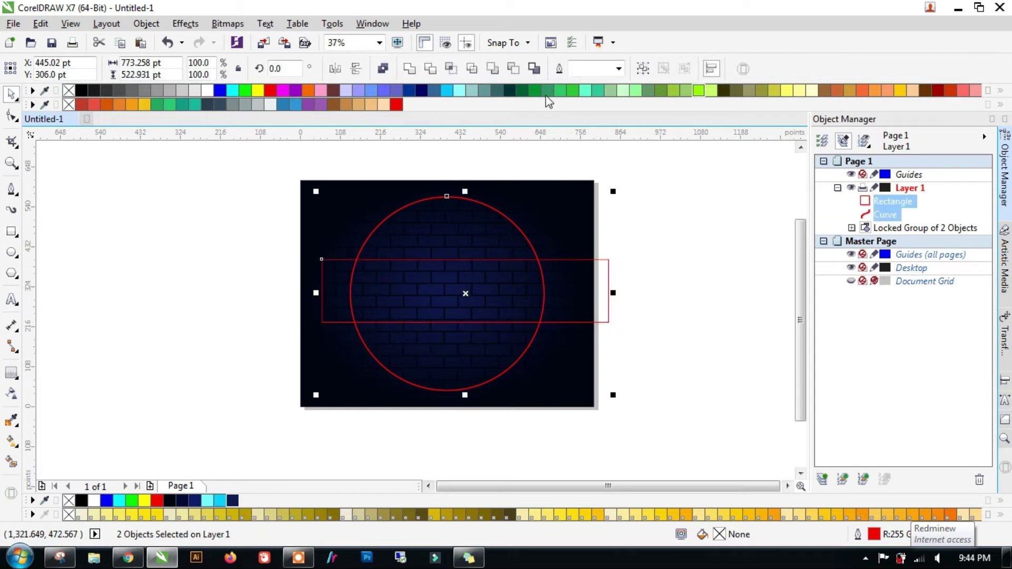
left_click(513, 68)
left_click(681, 266)
Break the cut circle apart into separate arcs and delete the two upper ones.
left_click(532, 254)
right_click(534, 253)
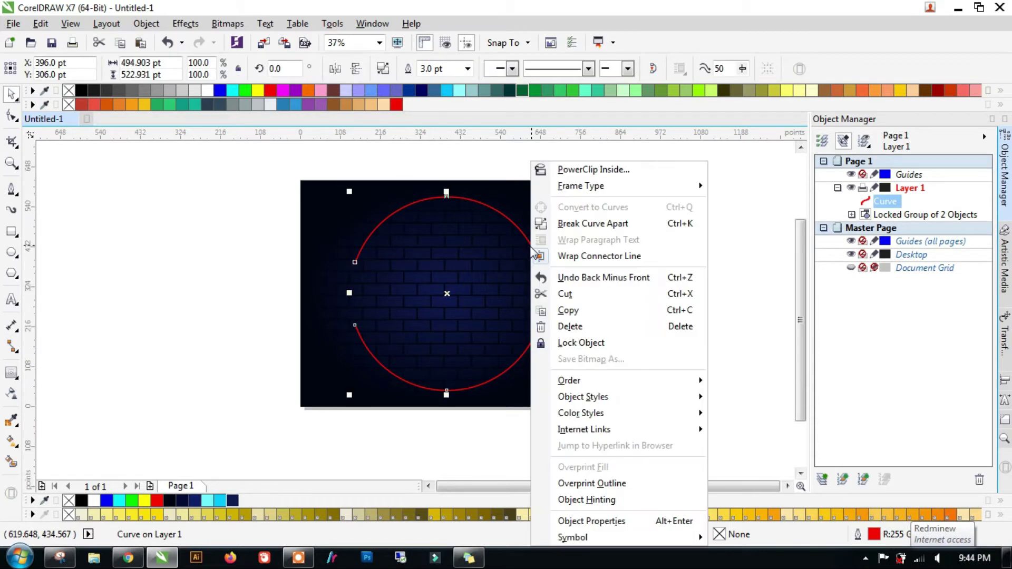
left_click(594, 224)
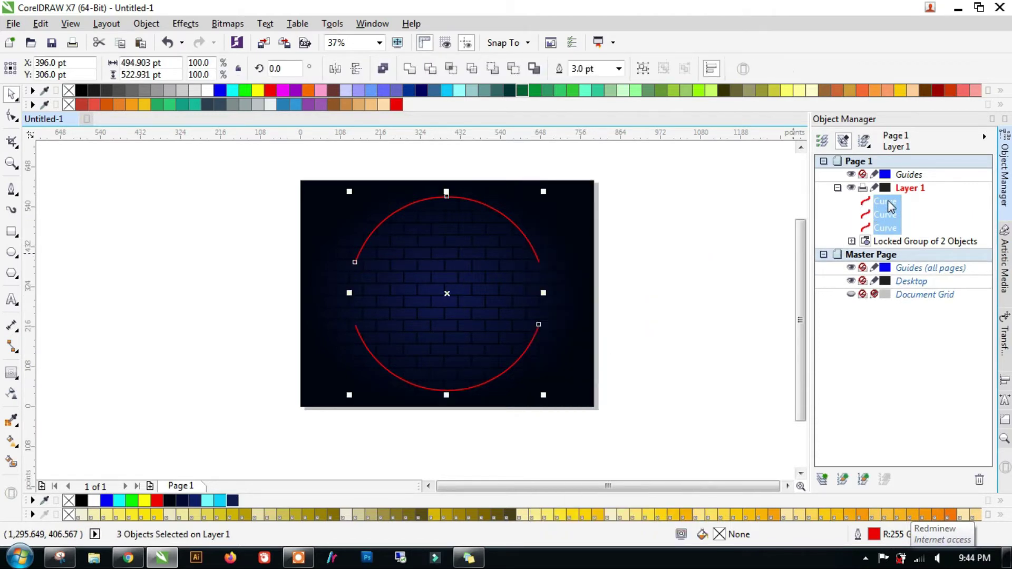
left_click(888, 202)
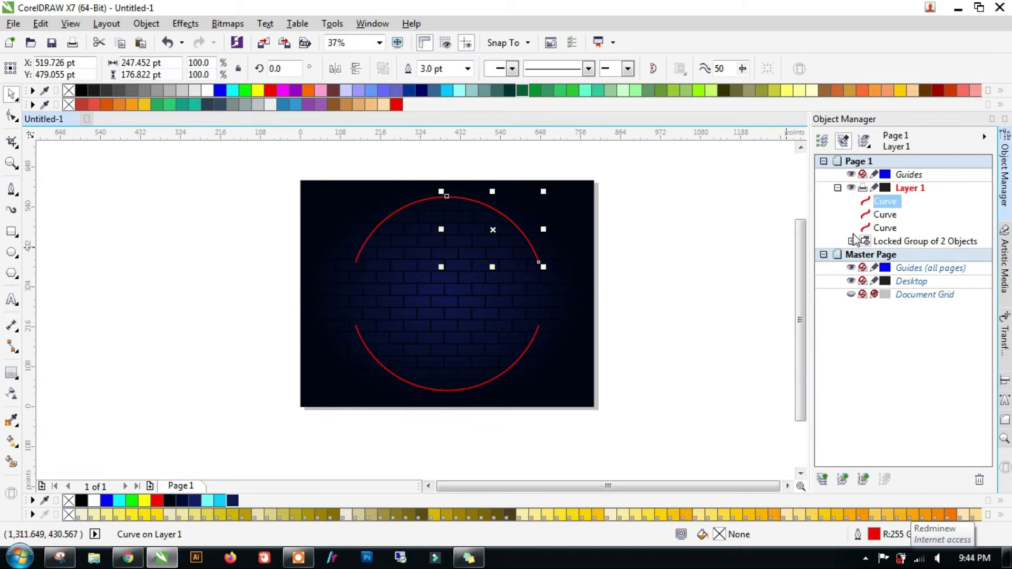
key("Delete")
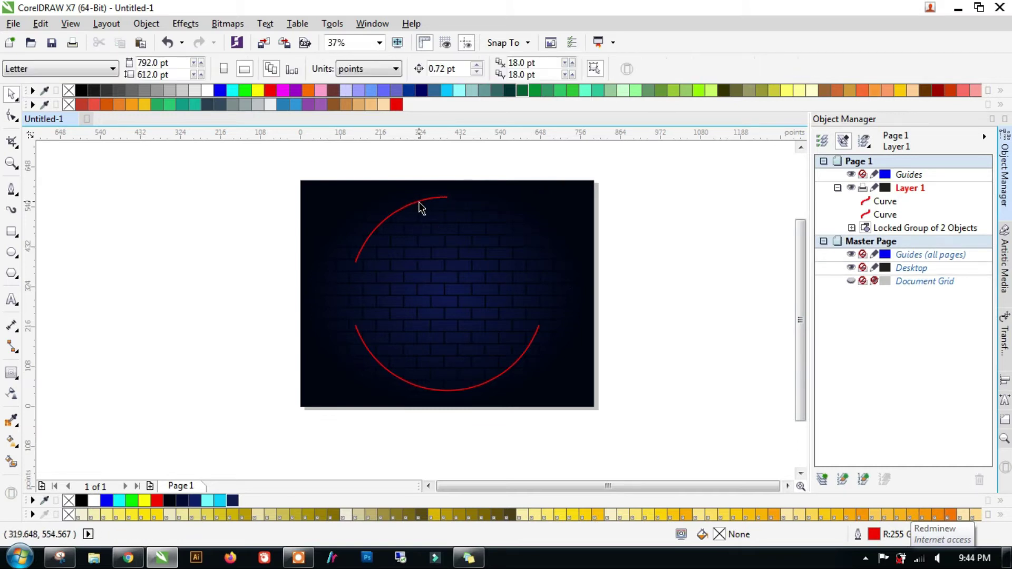
left_click(422, 206)
key("Delete")
Give the remaining lower arc's outline rounded line caps.
left_click(506, 372)
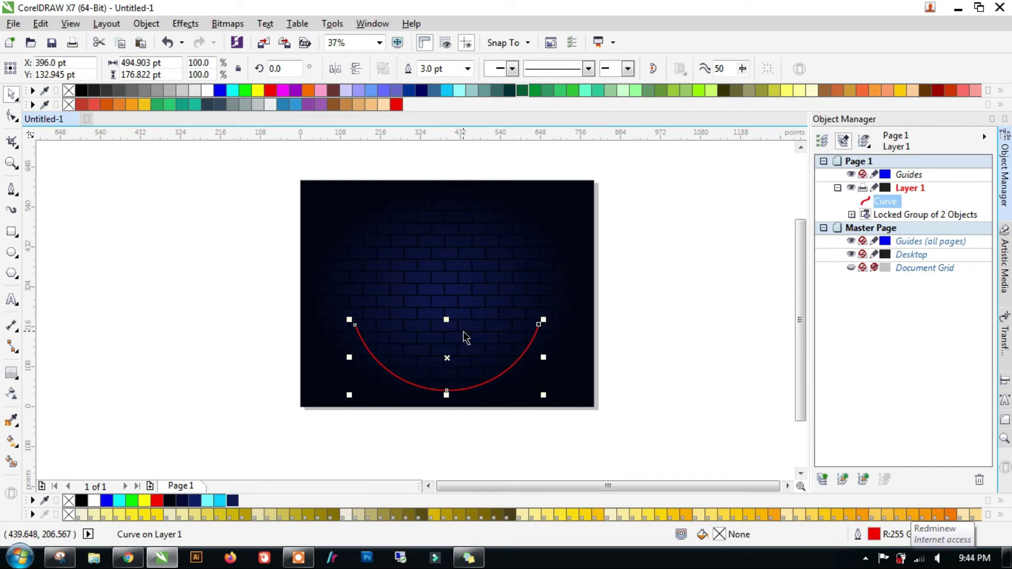
double_click(873, 535)
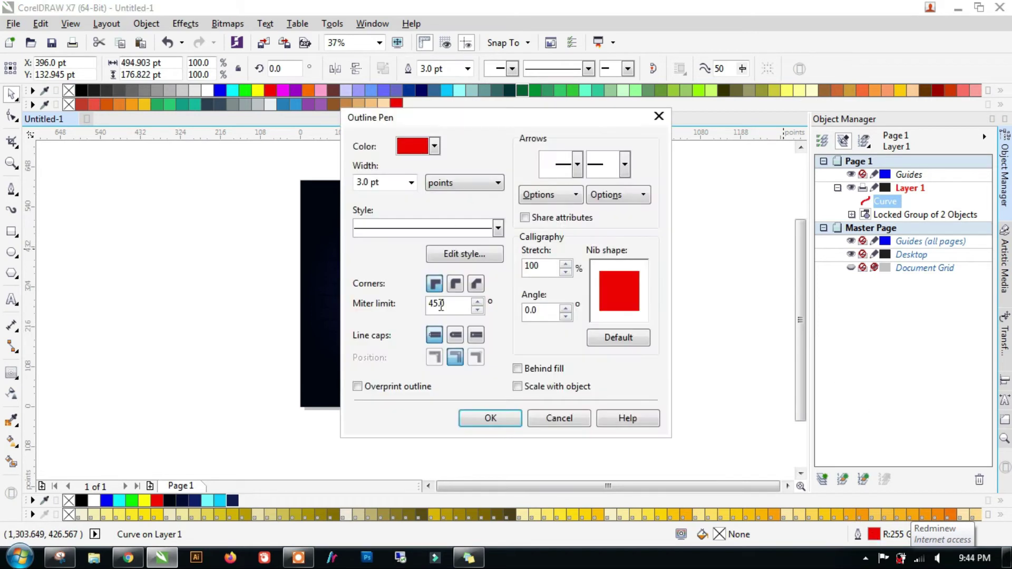
left_click(514, 417)
left_click(552, 456)
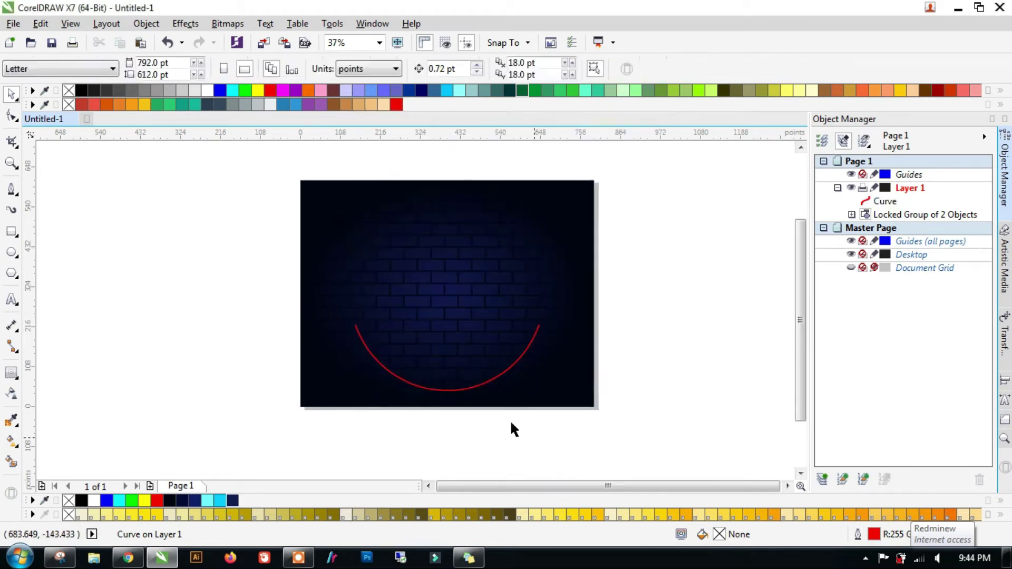
Convert the lower arc's outline to an object and fill it with white.
scroll(440, 398, "up", 4)
left_click(454, 393)
scroll(421, 369, "down", 2)
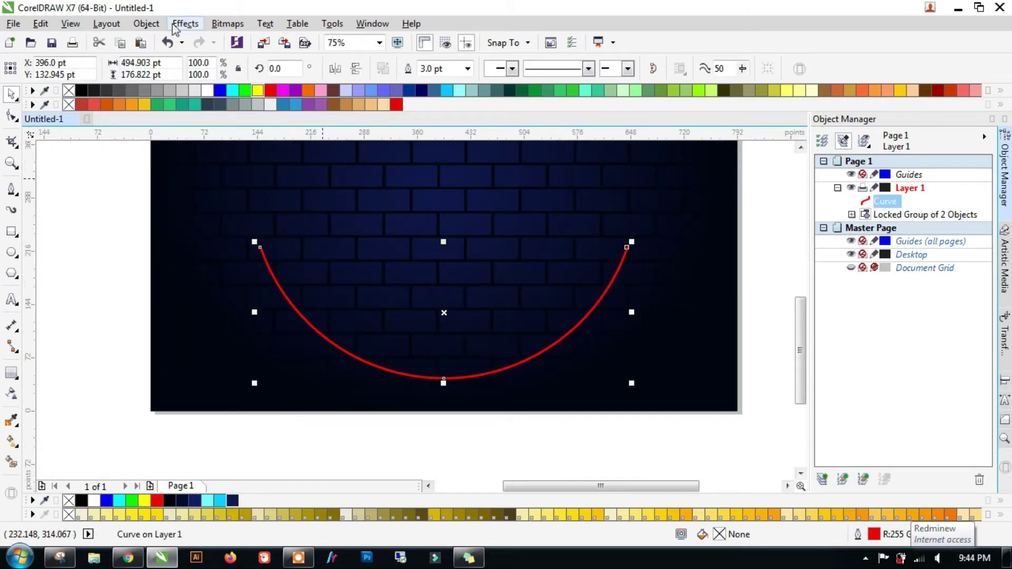
left_click(146, 25)
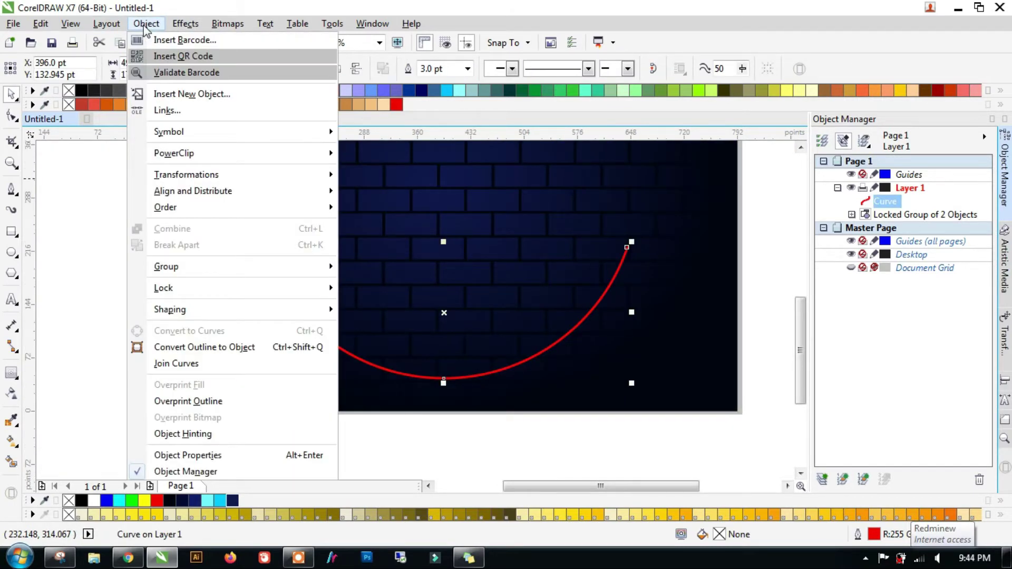
left_click(278, 347)
scroll(606, 274, "up", 4)
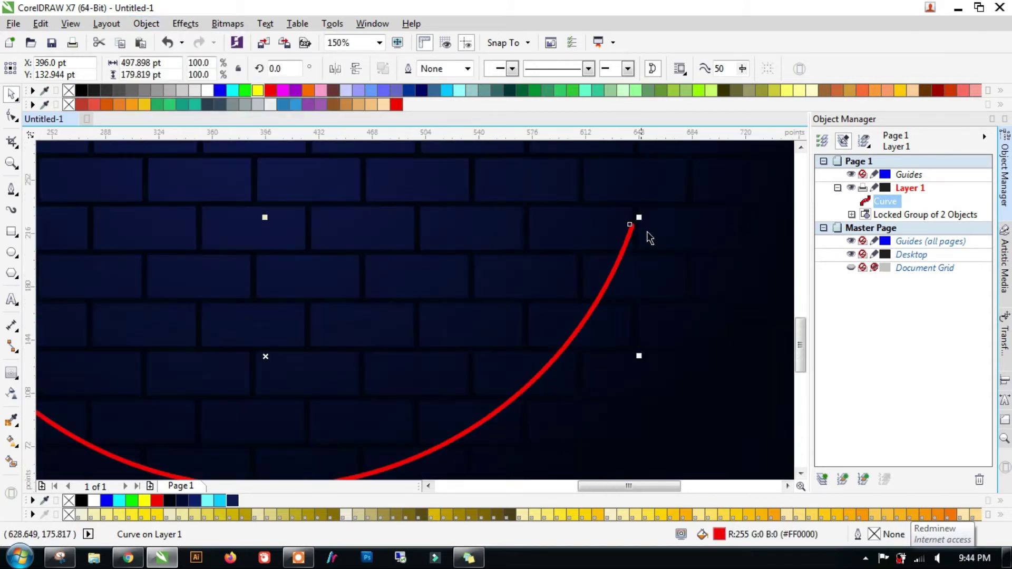
scroll(637, 224, "up", 2)
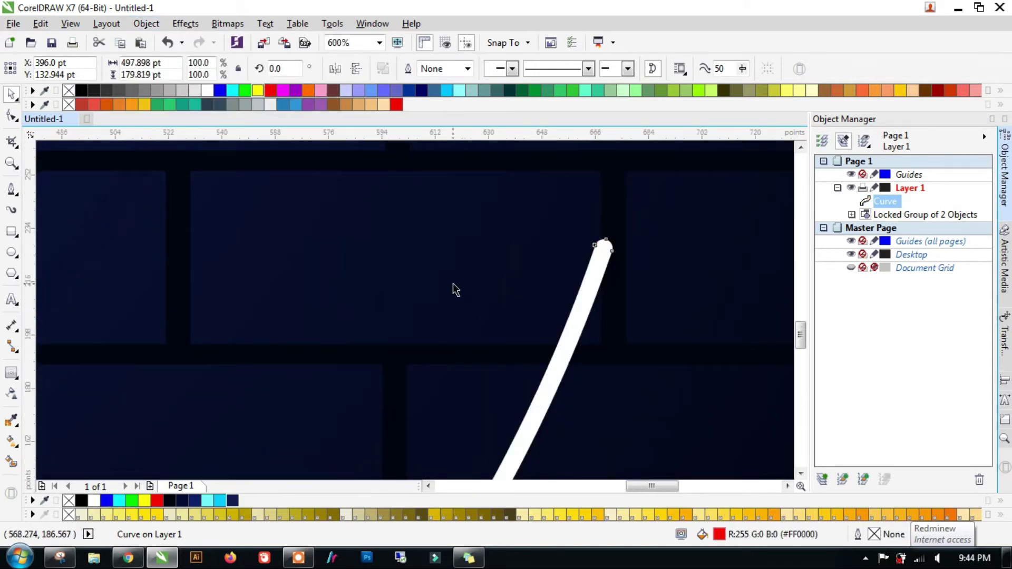
scroll(477, 287, "down", 6)
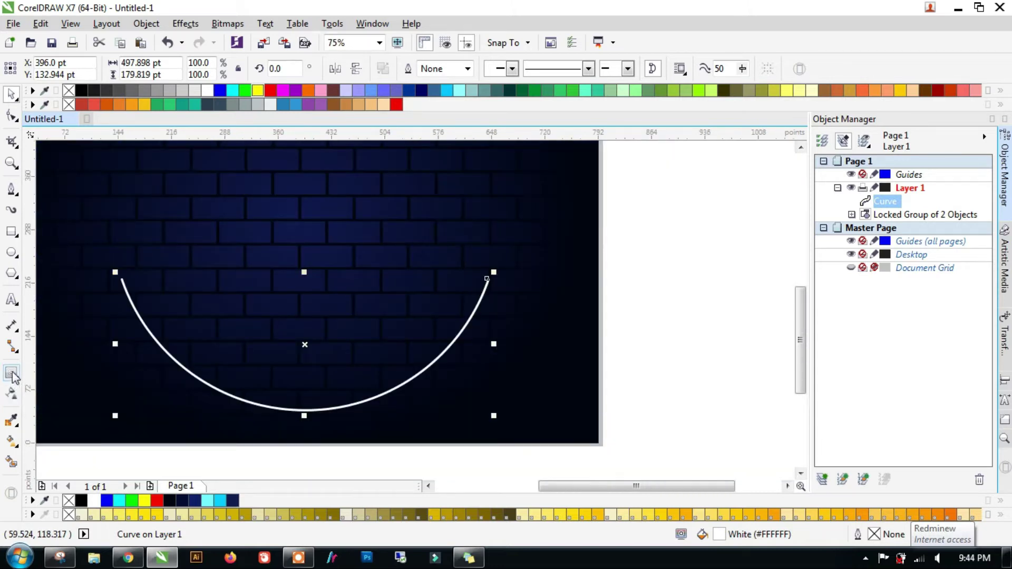
Add a four-step outside contour to the white arc with an offset of about 2.8 pt.
left_click(12, 373)
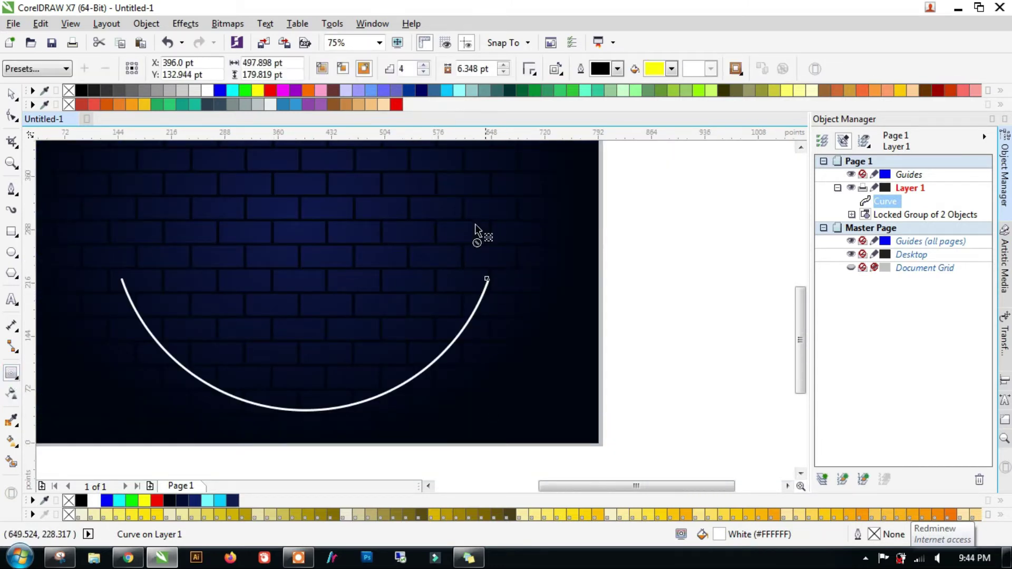
left_click(423, 72)
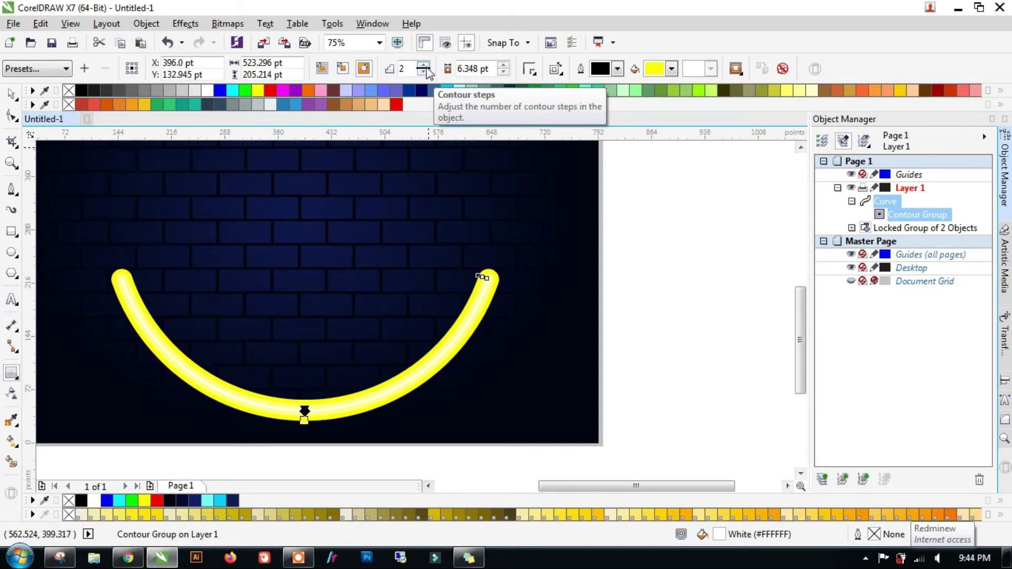
left_click(423, 64)
scroll(416, 321, "down", 2)
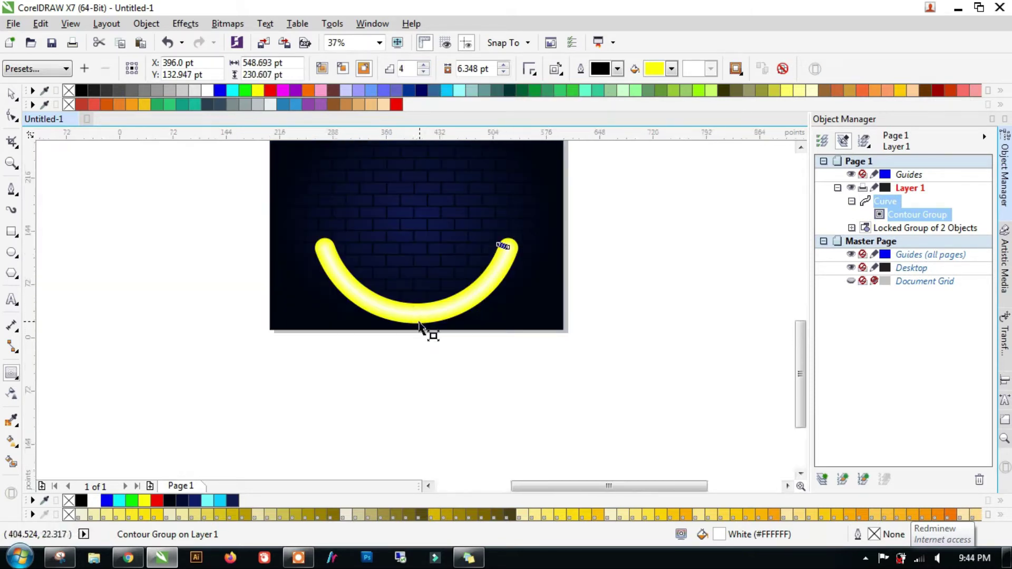
scroll(406, 337, "up", 6)
left_click_drag(395, 334, 410, 290)
scroll(396, 282, "up", 2)
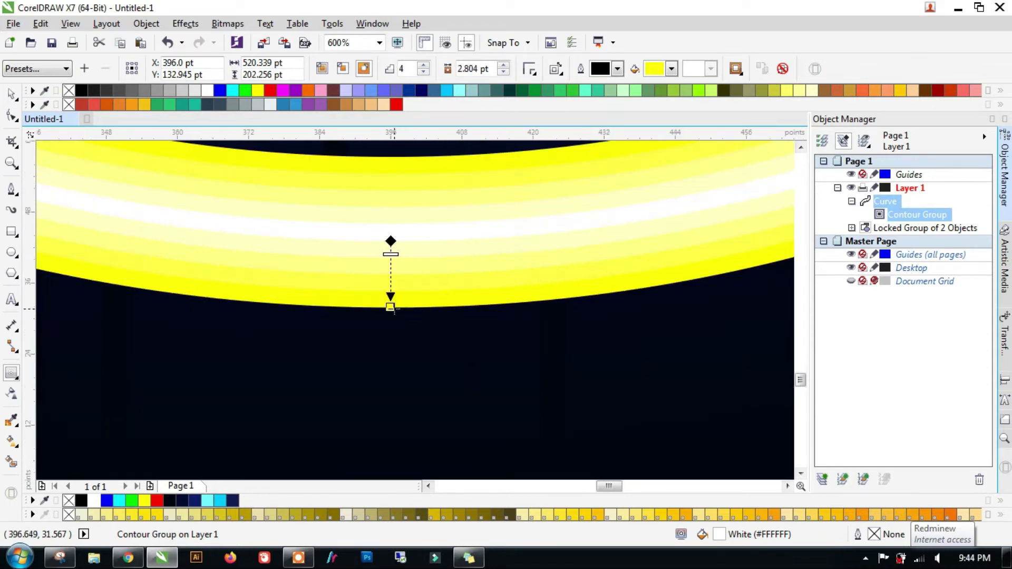
Reduce the arc's contour to two steps and tighten its offset to about 1.45 pt.
left_click(424, 72)
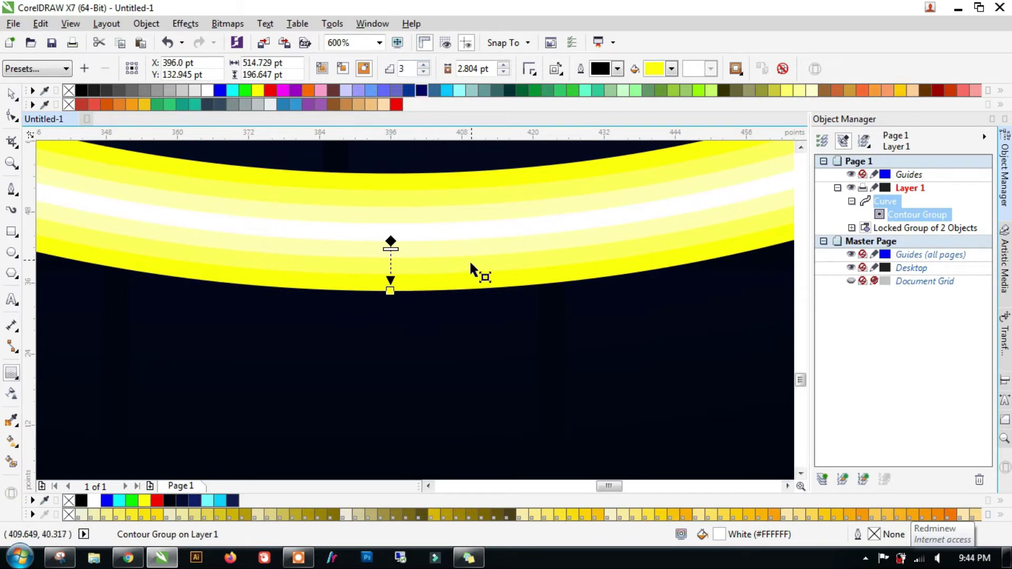
left_click(423, 73)
left_click_drag(390, 273, 408, 262)
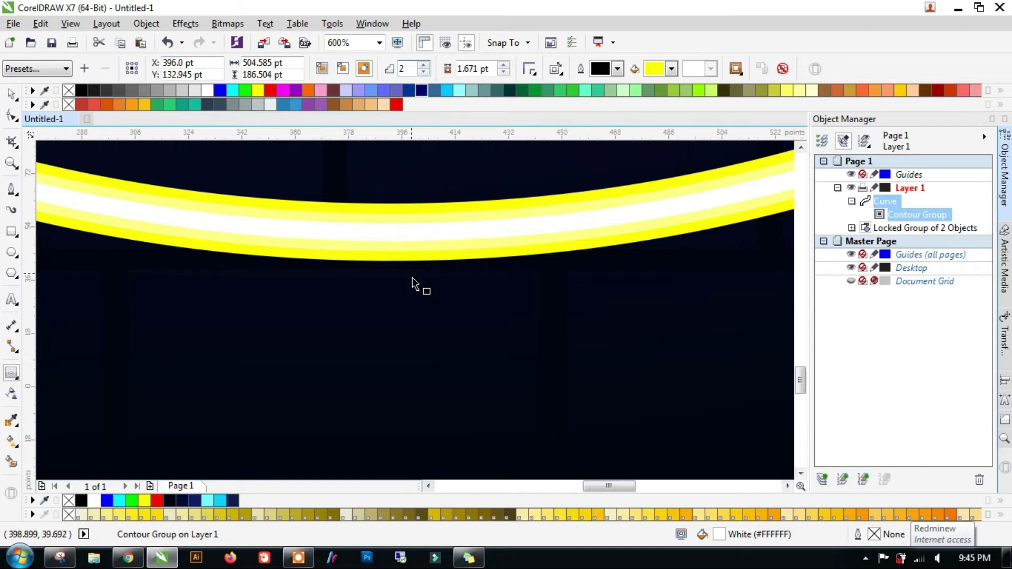
scroll(416, 285, "down", 3)
scroll(401, 293, "up", 2)
scroll(400, 292, "up", 5)
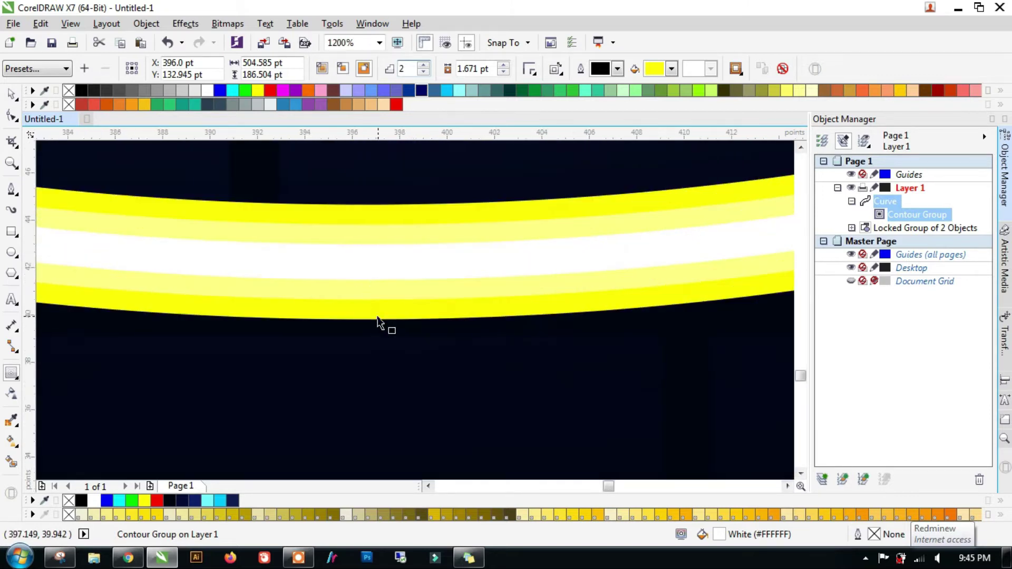
left_click_drag(350, 314, 377, 296)
scroll(397, 281, "down", 2)
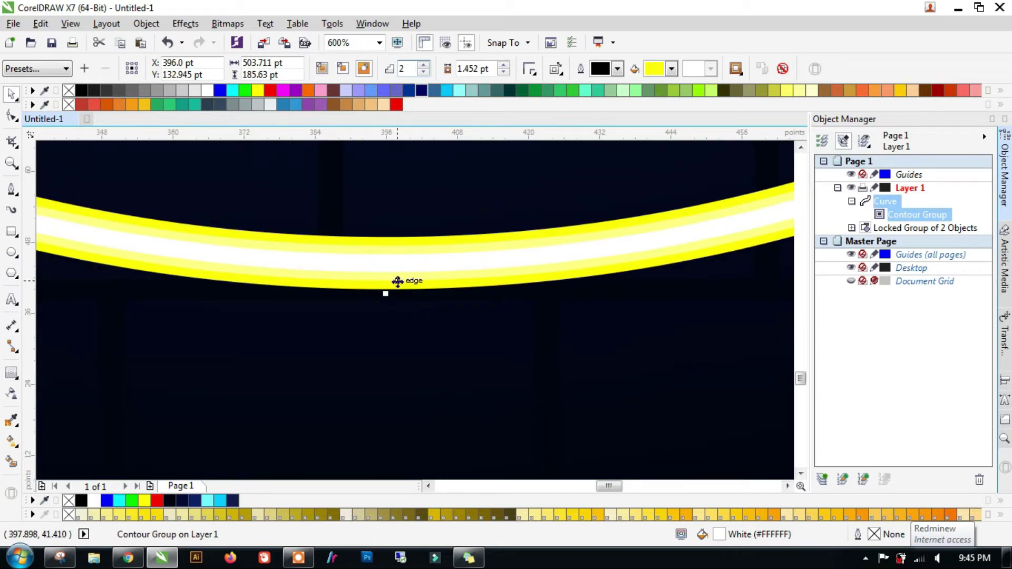
Break the contour apart from the white arc and ungroup the two yellow contour curves.
right_click(470, 257)
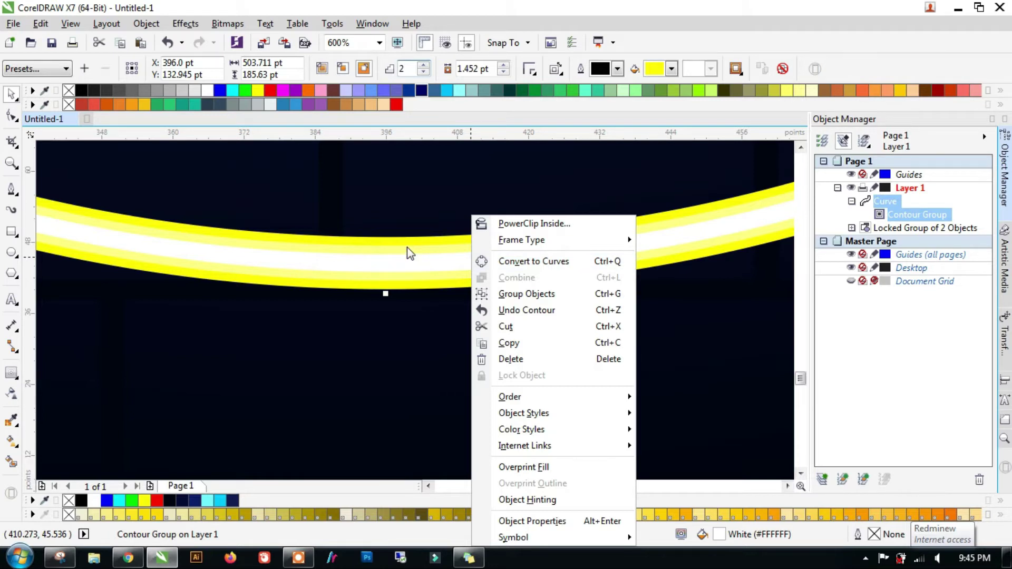
left_click(294, 253)
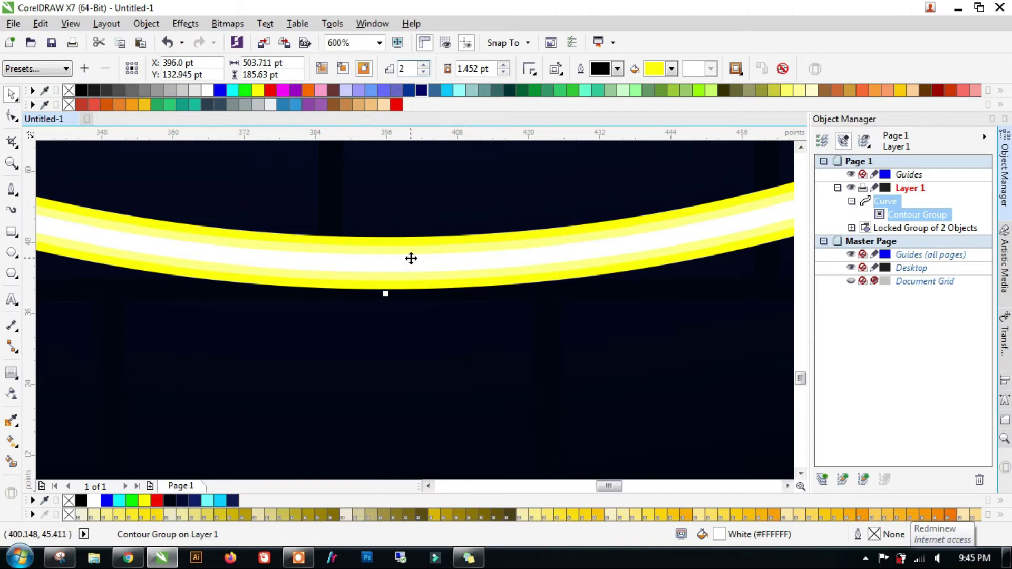
left_click(106, 23)
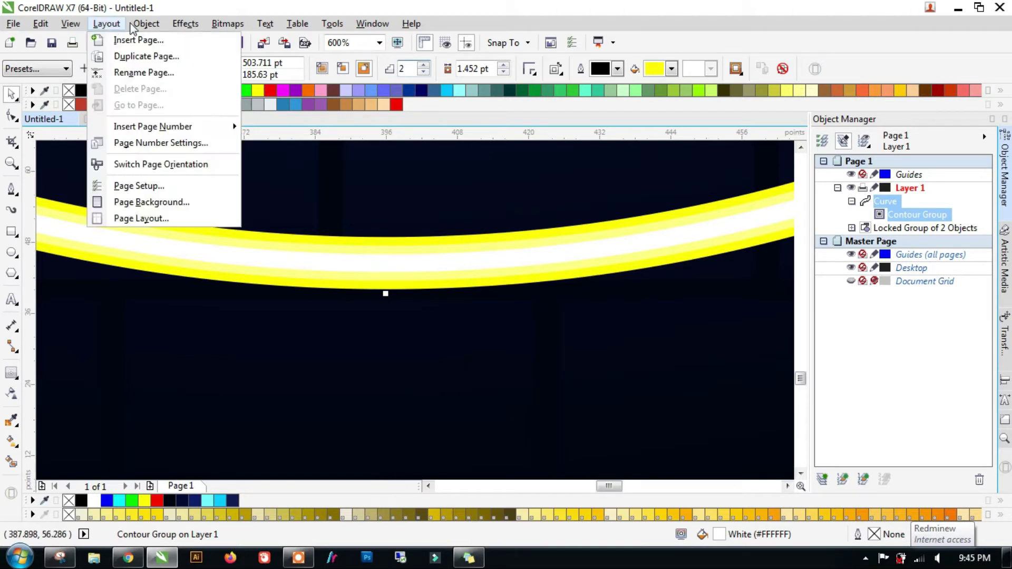
mouse_move(153, 25)
left_click(314, 244)
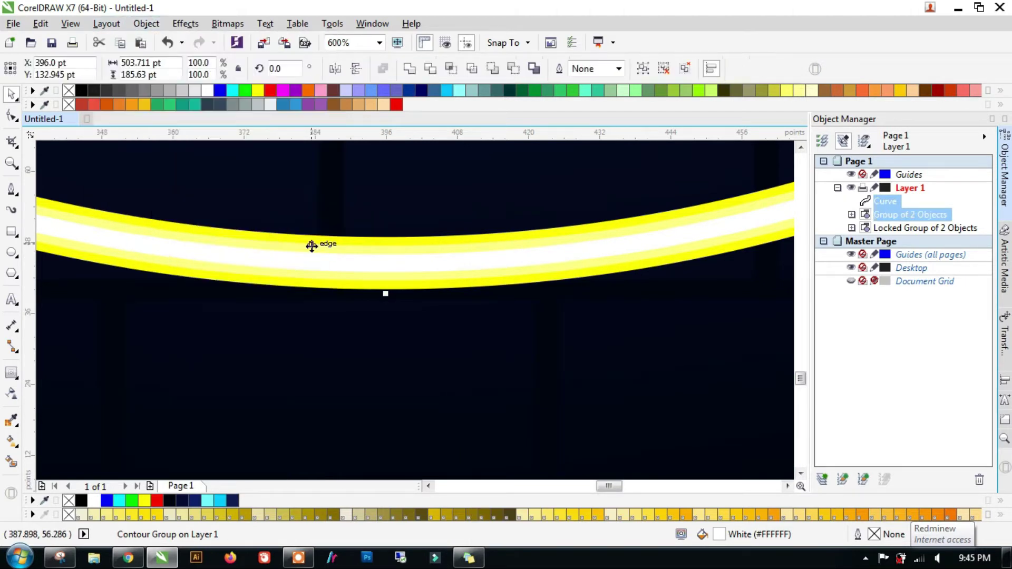
scroll(643, 285, "down", 2)
left_click(894, 216)
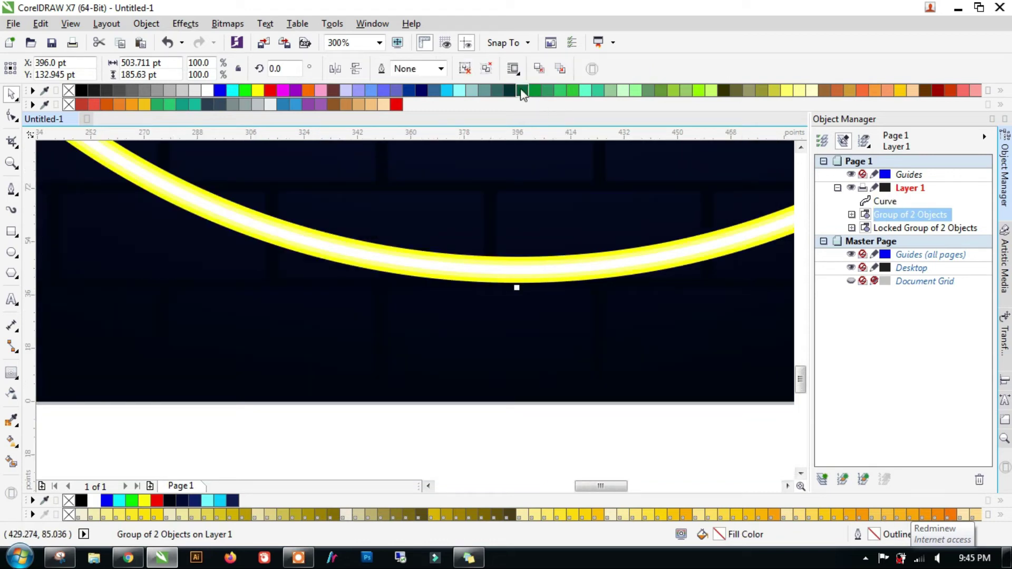
left_click(464, 69)
scroll(420, 271, "down", 1)
left_click(474, 409)
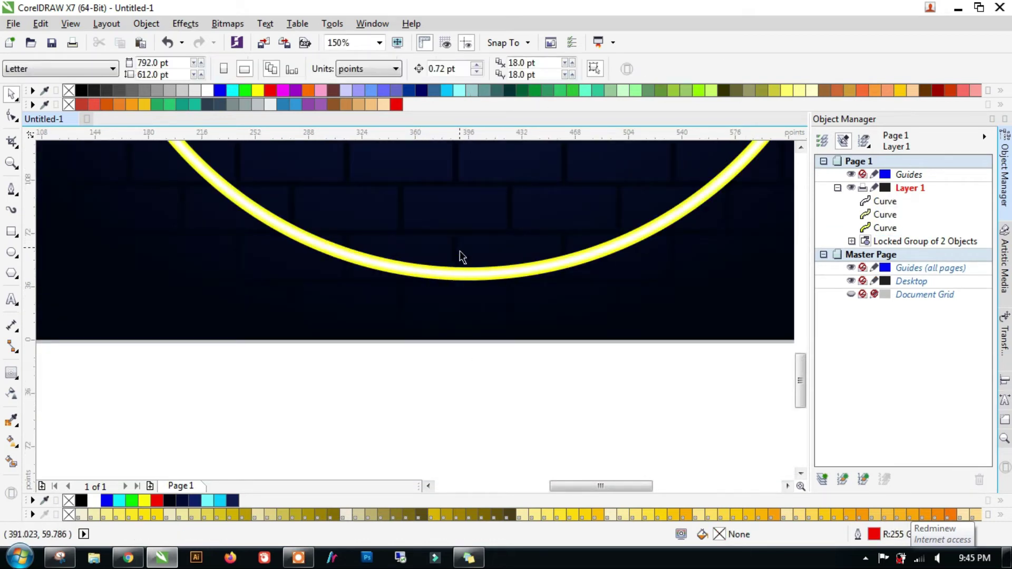
Fill the inner contour curve with light cyan (#78FFFF) and the outer one with bright cyan (#05D5FF).
scroll(462, 255, "up", 2)
left_click(493, 283)
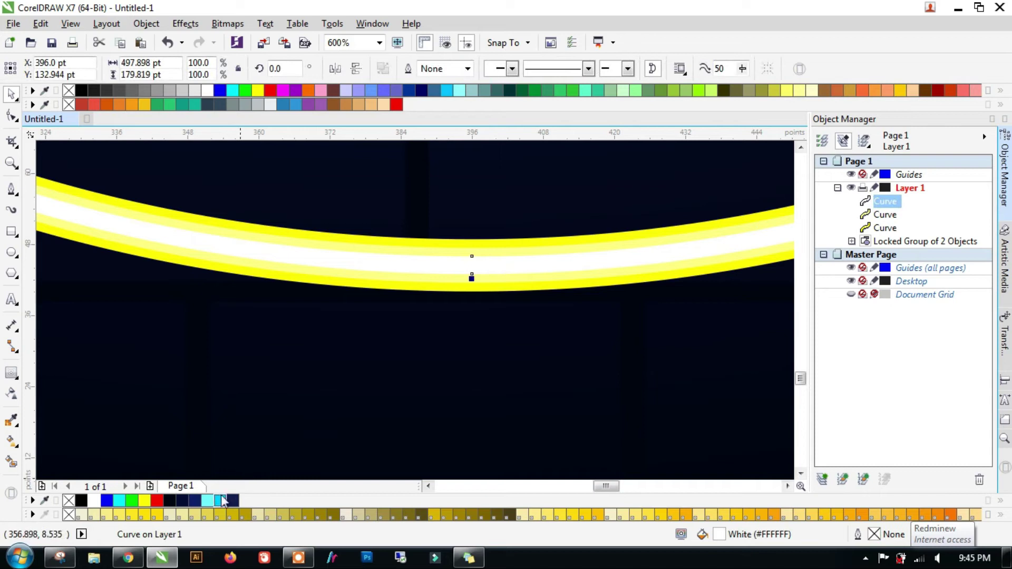
scroll(452, 259, "up", 1)
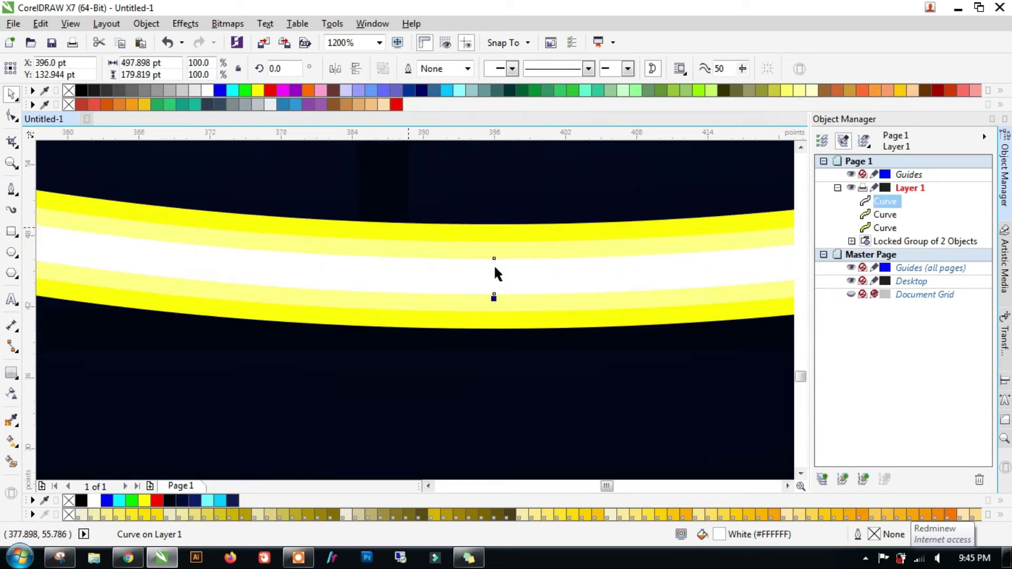
left_click(508, 256)
left_click(207, 501)
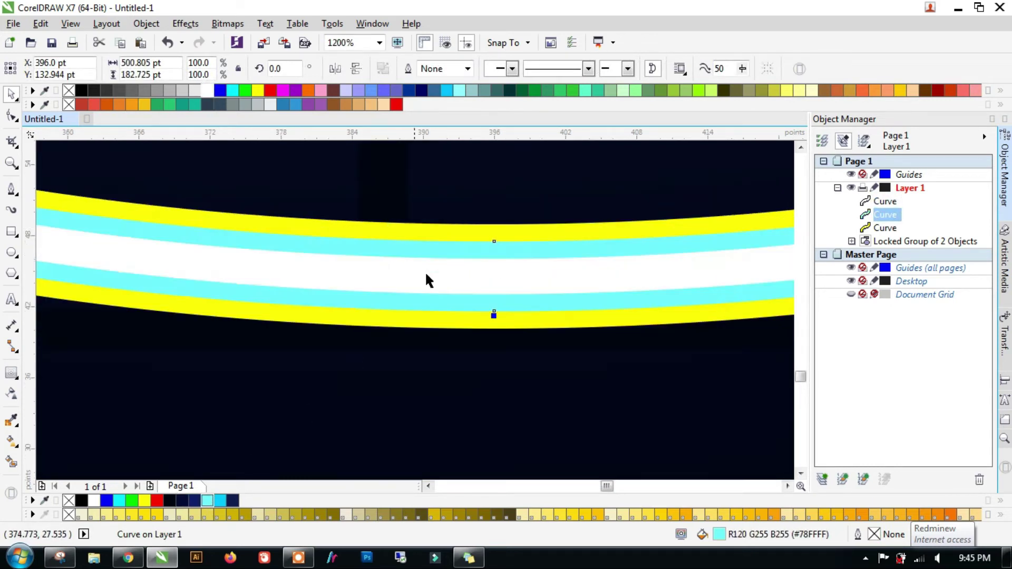
left_click(445, 232)
left_click(220, 500)
scroll(418, 343, "down", 1)
Add a two-step outside contour with a 0.234 pt offset to the outermost bright cyan curve.
left_click(452, 301)
left_click(449, 288)
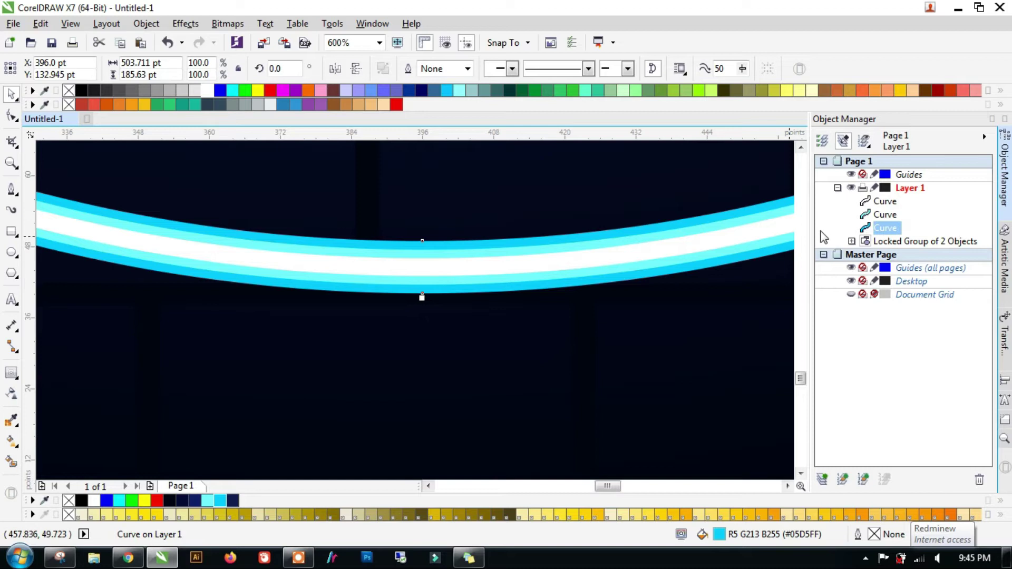
left_click(11, 374)
scroll(425, 305, "up", 1)
mouse_move(413, 291)
left_mouse_down()
mouse_move(427, 300)
mouse_move(400, 304)
left_mouse_up()
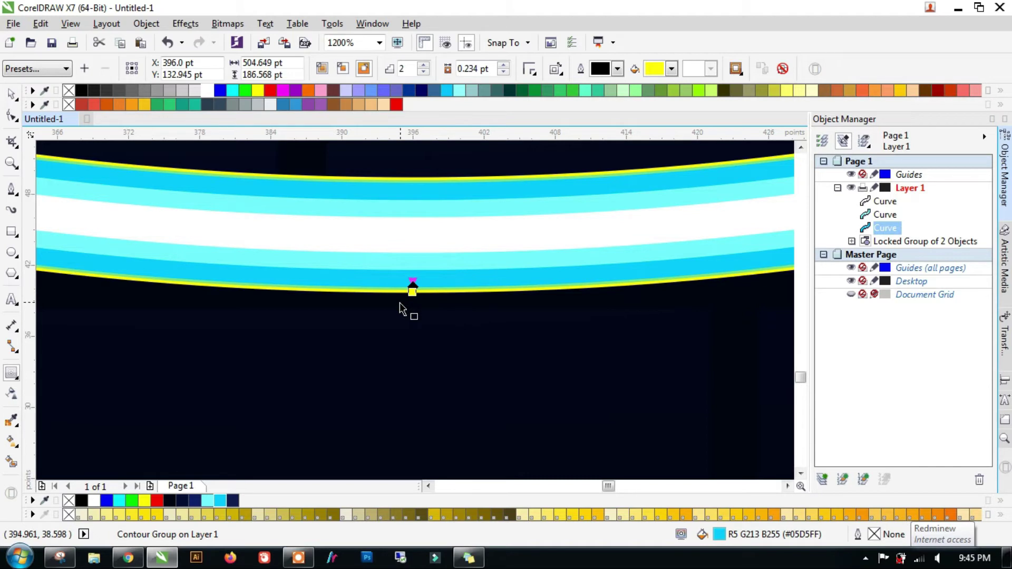
Try to separate the thin two-step contour from its curve and ungroup it.
key("space")
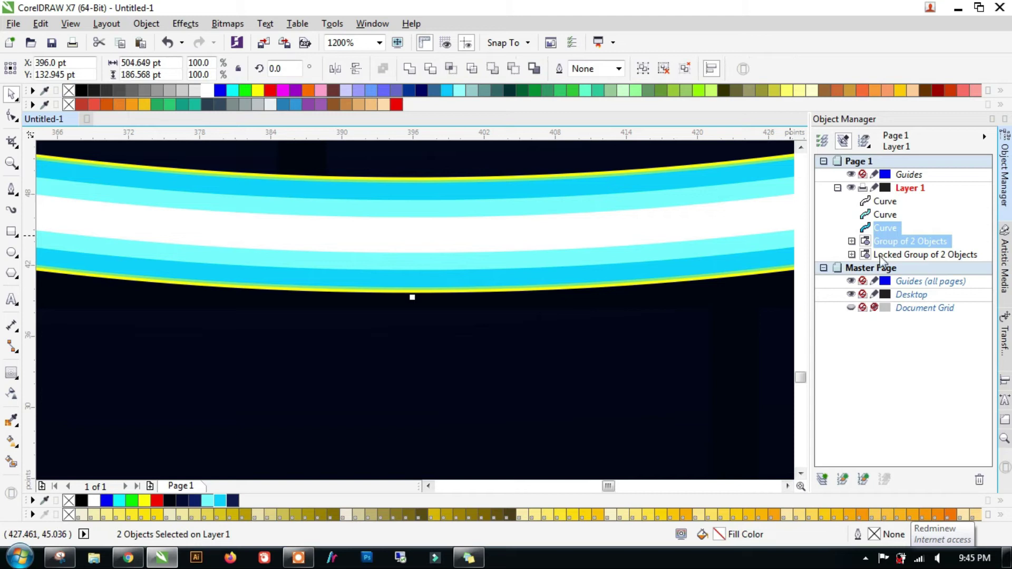
left_click(891, 241)
key("ctrl+u")
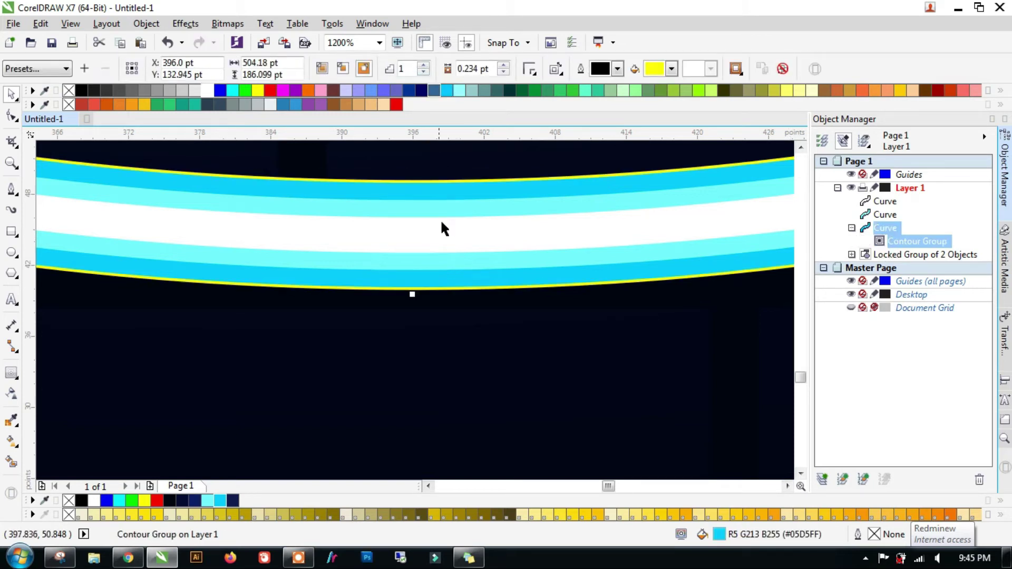
Break the thin contour apart and fill the separated yellow curve with bright cyan (#05D5FF).
key("ctrl+k")
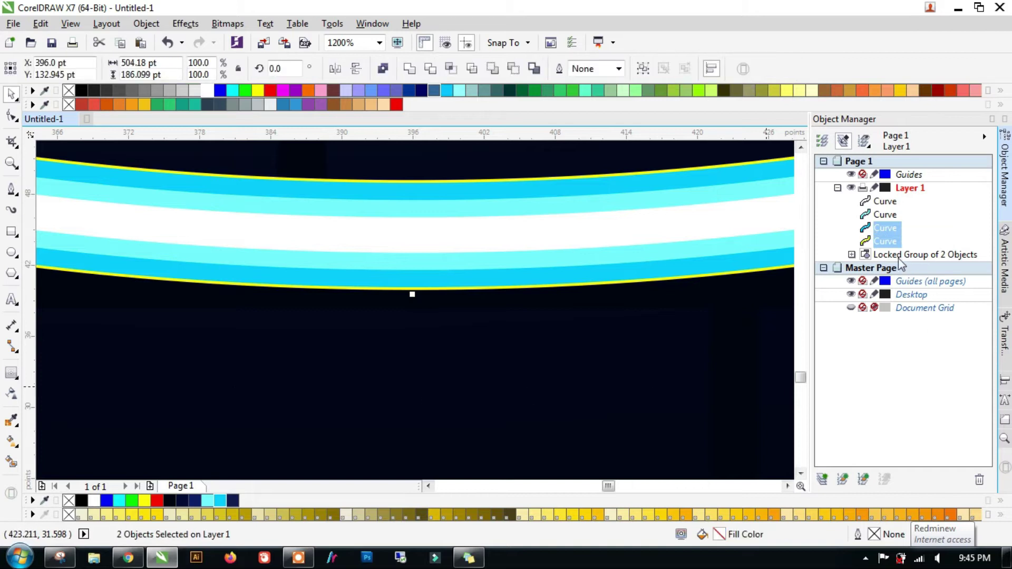
left_click(894, 244)
left_click(219, 500)
scroll(321, 297, "down", 1)
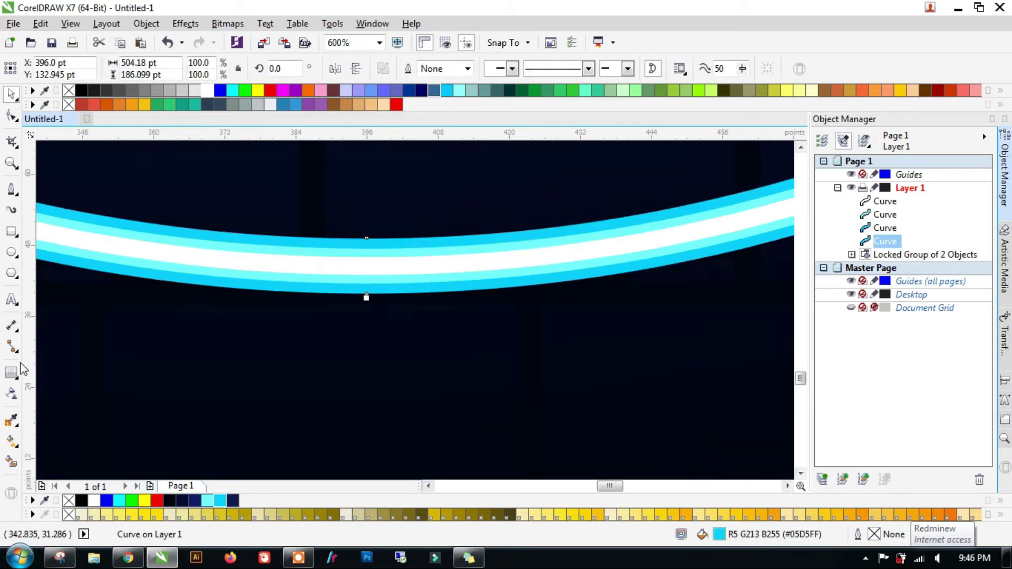
Add a wide one-step outside contour to the backmost cyan curve with an offset of about 12.5 pt.
left_click(11, 373)
left_click_drag(369, 299, 397, 348)
scroll(398, 349, "down", 3)
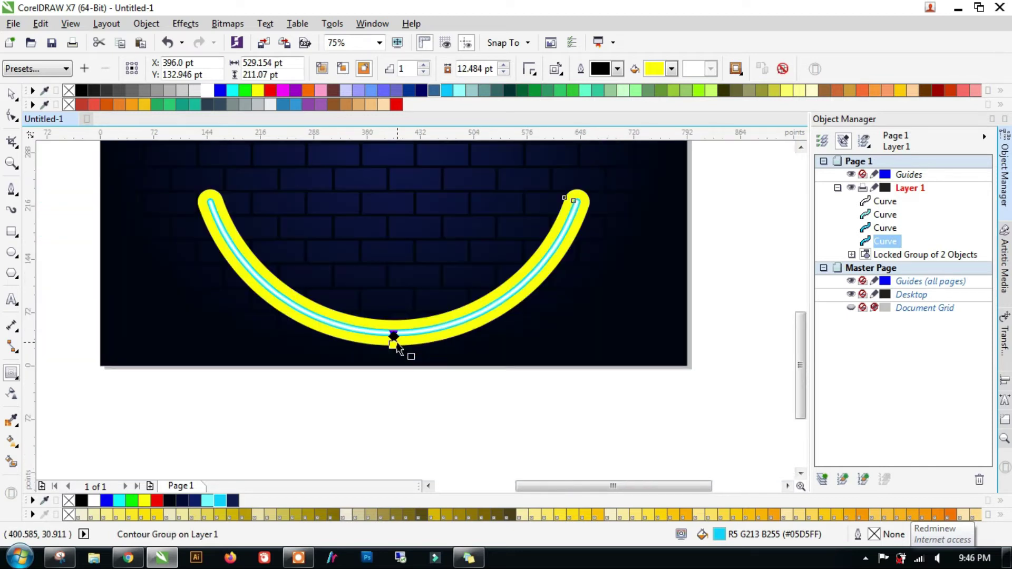
scroll(398, 349, "up", 1)
Break the wide contour group apart and fill the separated yellow curve with bright cyan (#05D5FF).
left_click(141, 25)
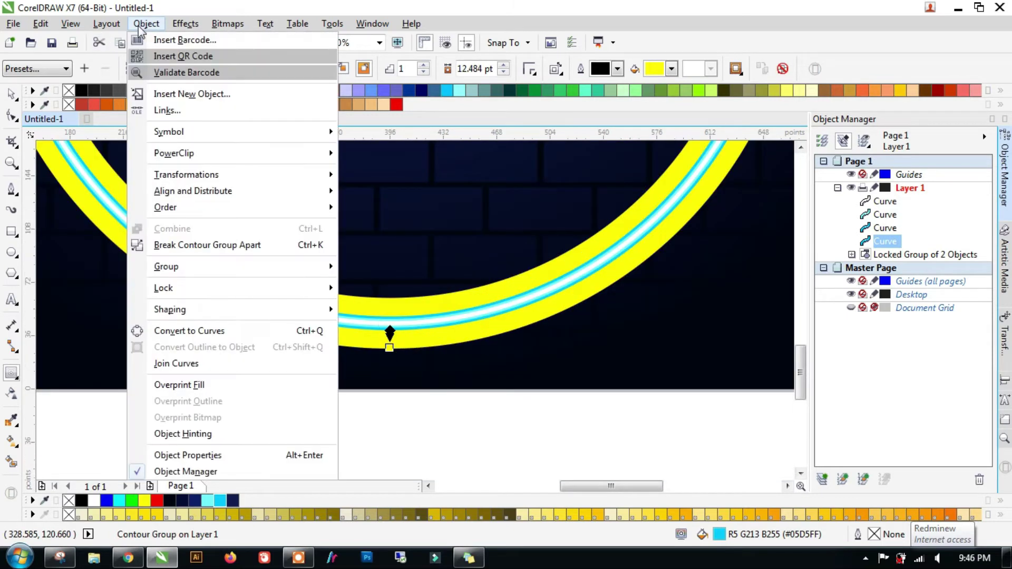
left_click(207, 244)
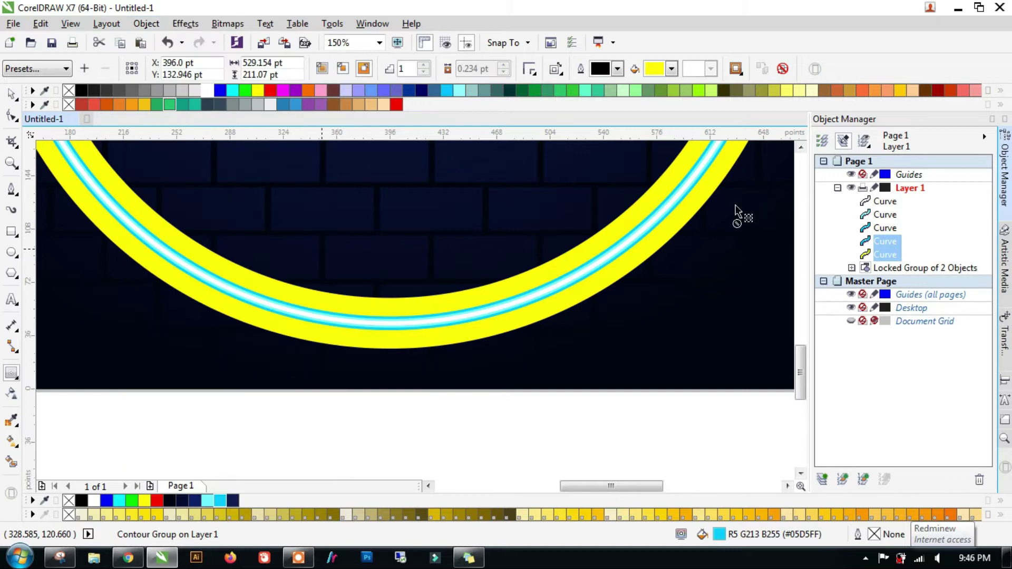
left_click(886, 254)
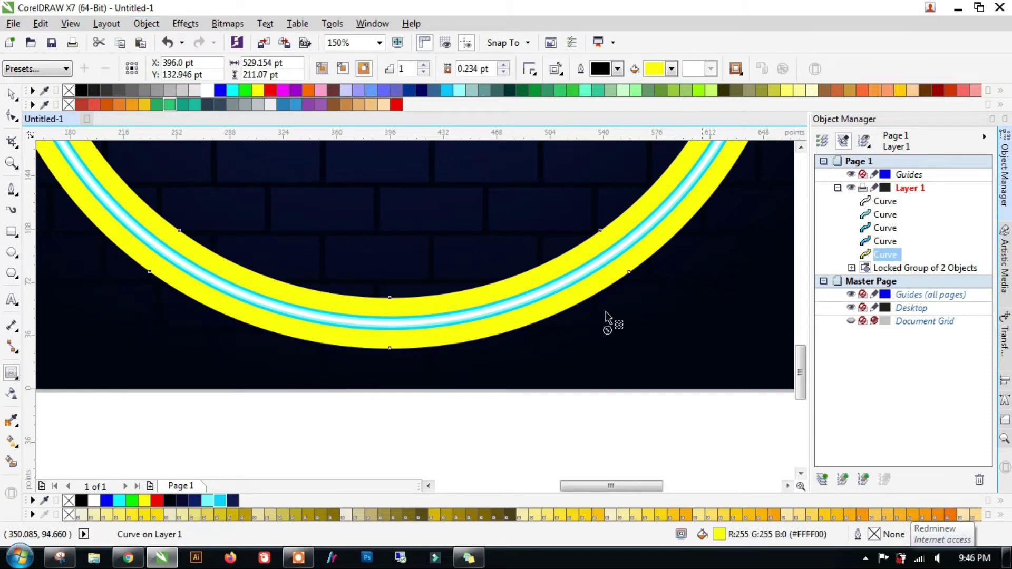
left_click(221, 500)
scroll(440, 393, "down", 2)
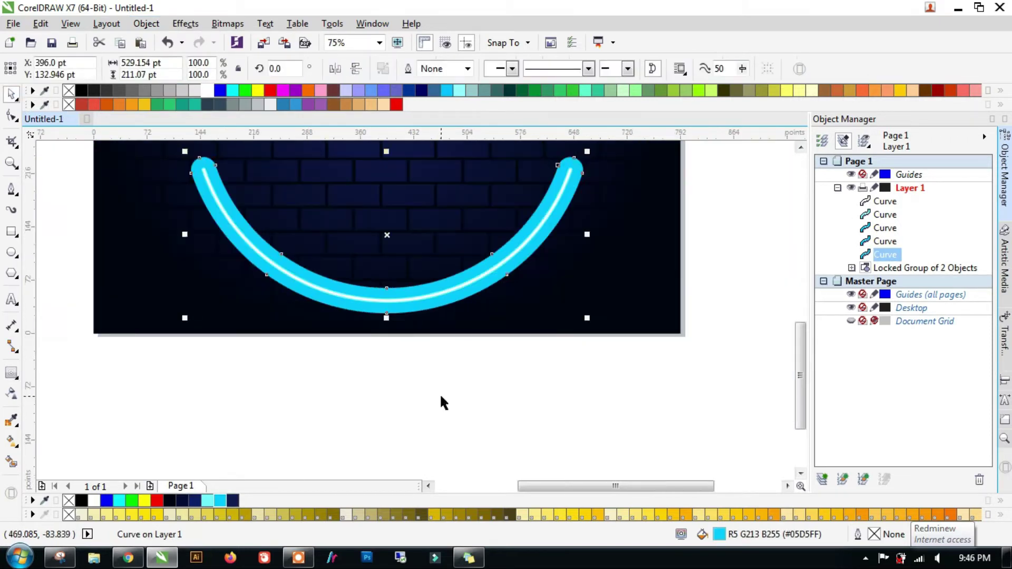
left_click(439, 393)
Blend the two backmost cyan curves, the narrow one and the wide one behind it, using 25 blend steps.
scroll(381, 305, "up", 6)
double_click(416, 283)
scroll(419, 285, "up", 2)
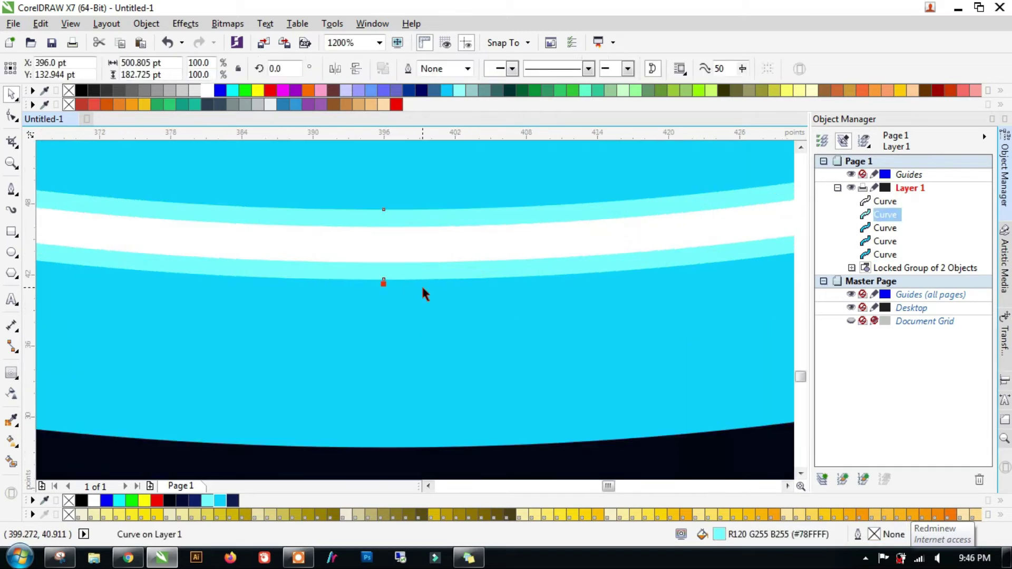
left_click(883, 241)
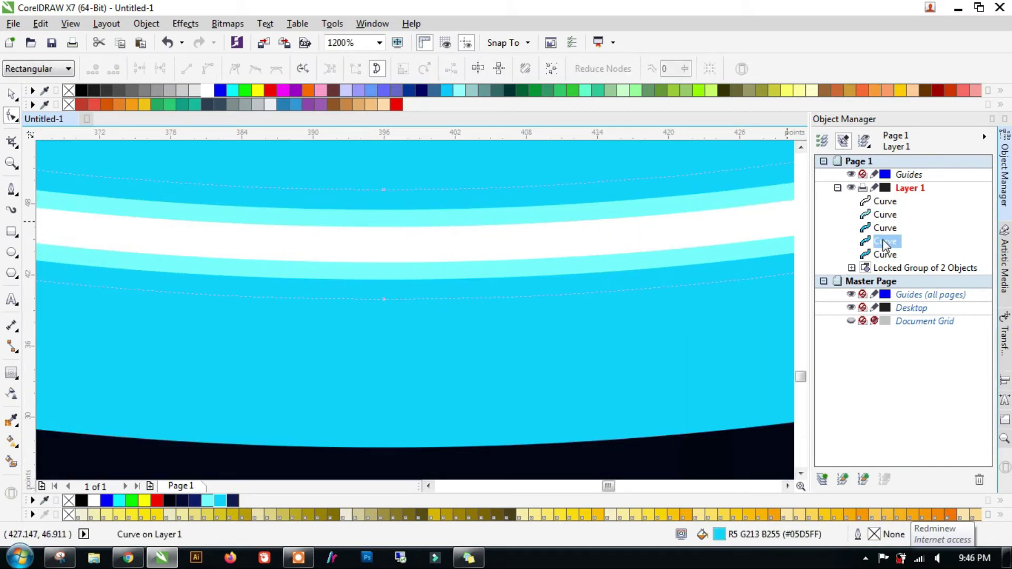
scroll(442, 260, "down", 2)
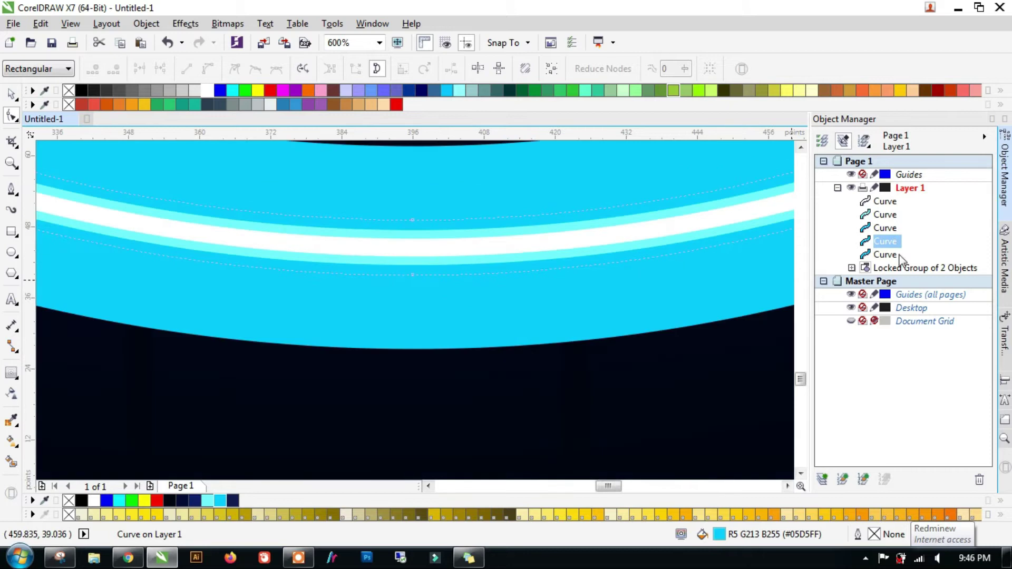
left_click(11, 96)
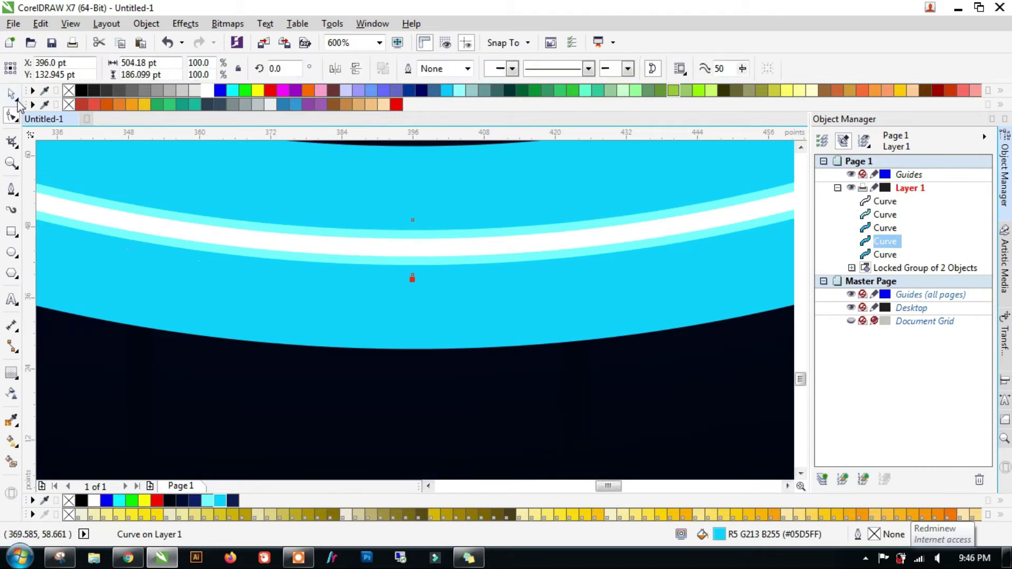
left_click(888, 255, "shift")
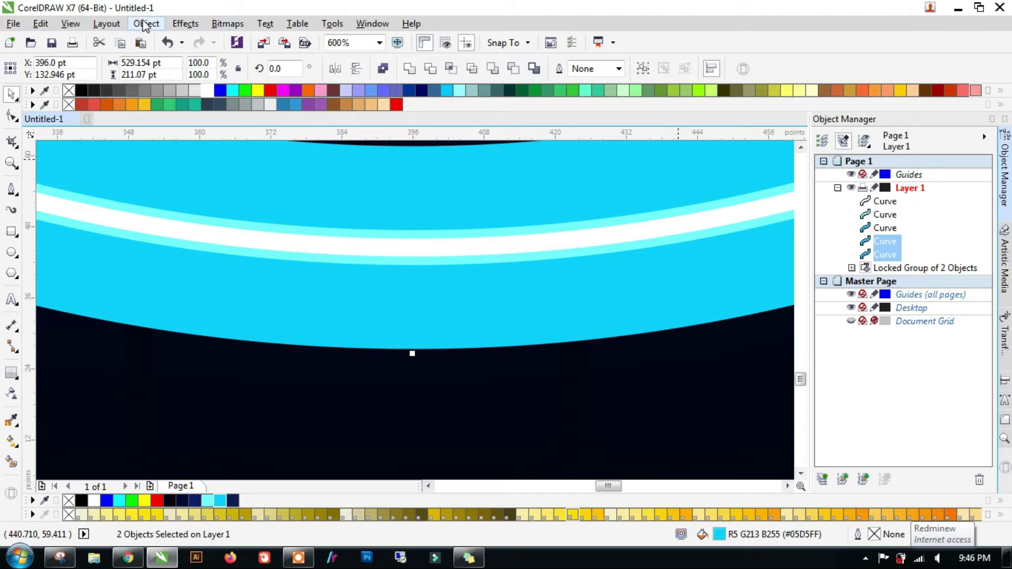
left_click(182, 24)
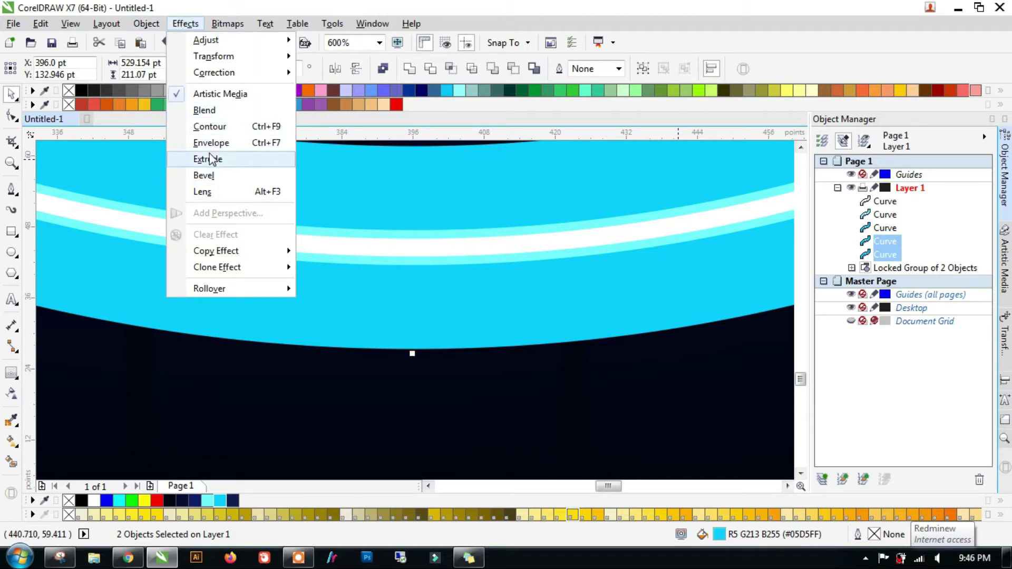
left_click(204, 110)
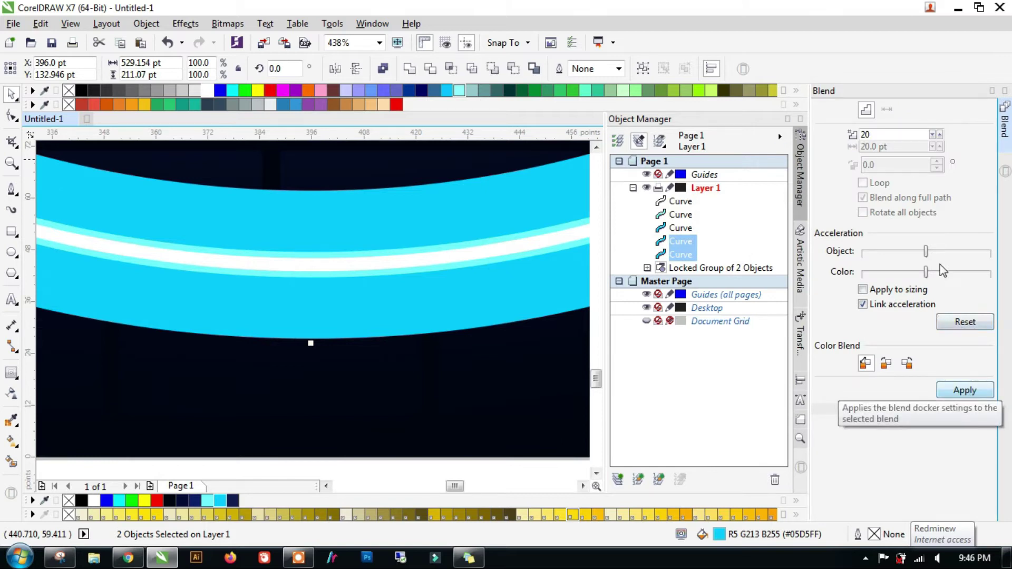
key("BackSpace")
type("5")
left_click(965, 390)
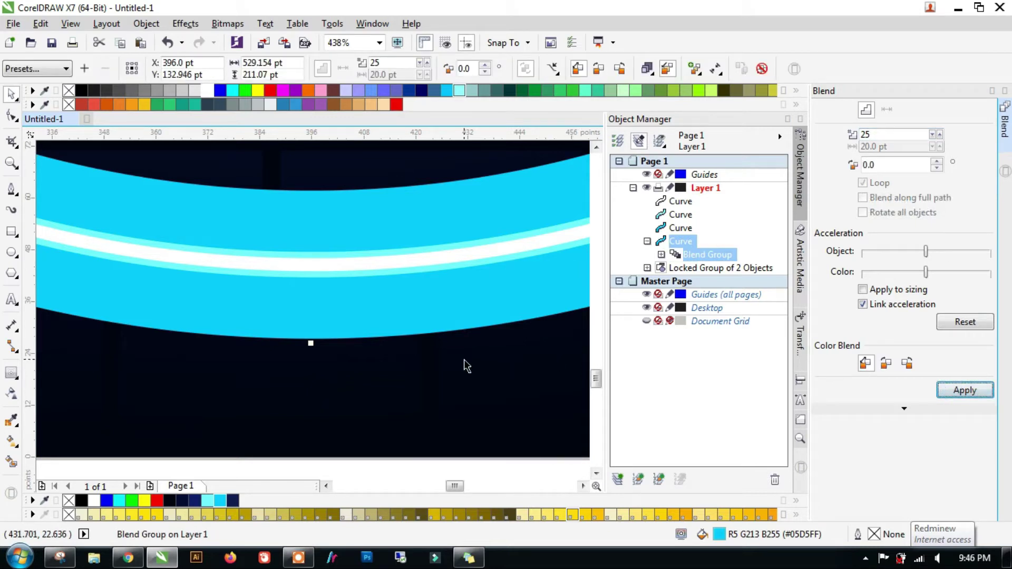
Apply a uniform transparency of 80 to the narrow control curve of the blend.
left_click(700, 244)
scroll(418, 271, "down", 4)
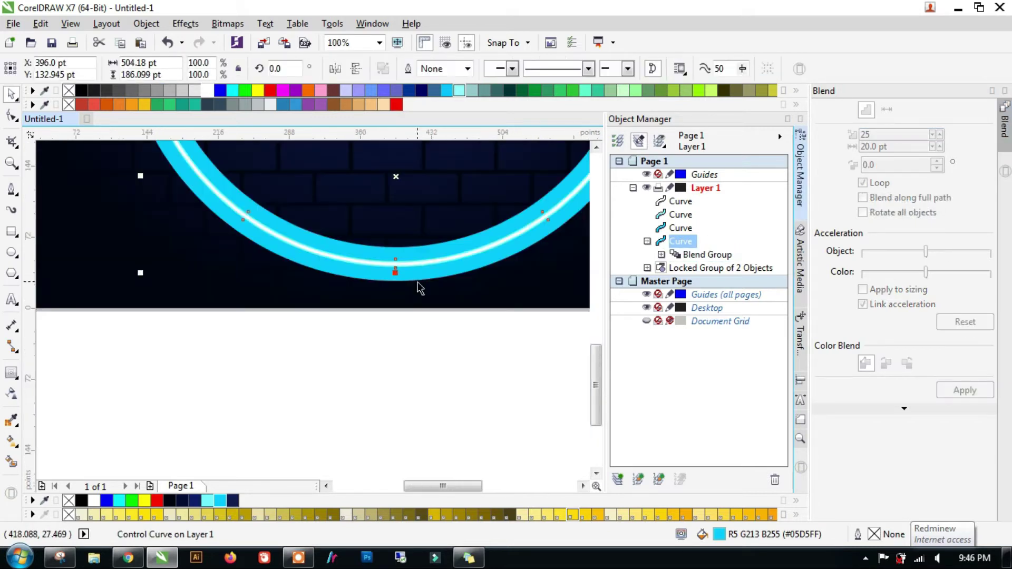
left_click(11, 394)
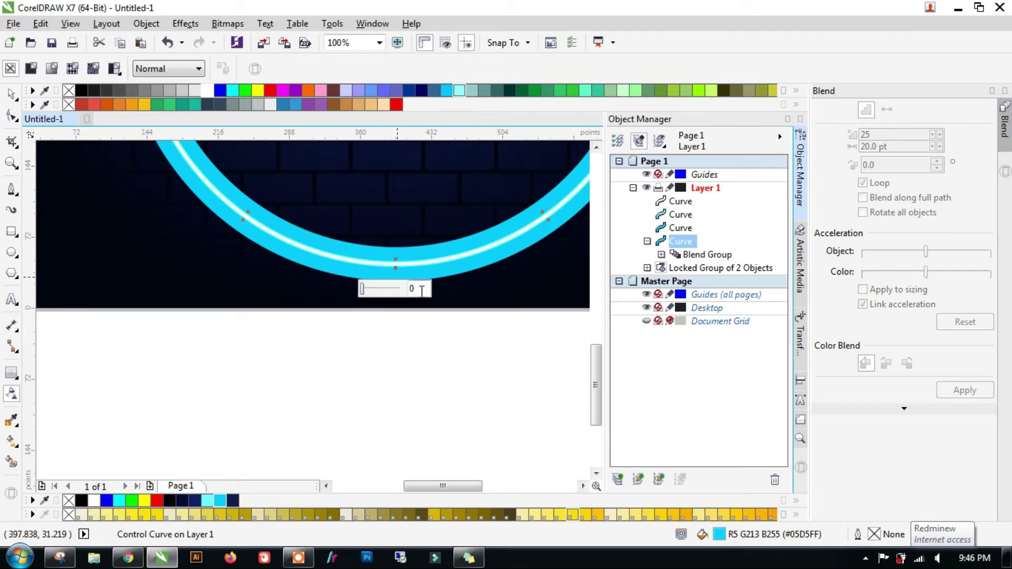
left_click_drag(422, 291, 347, 286)
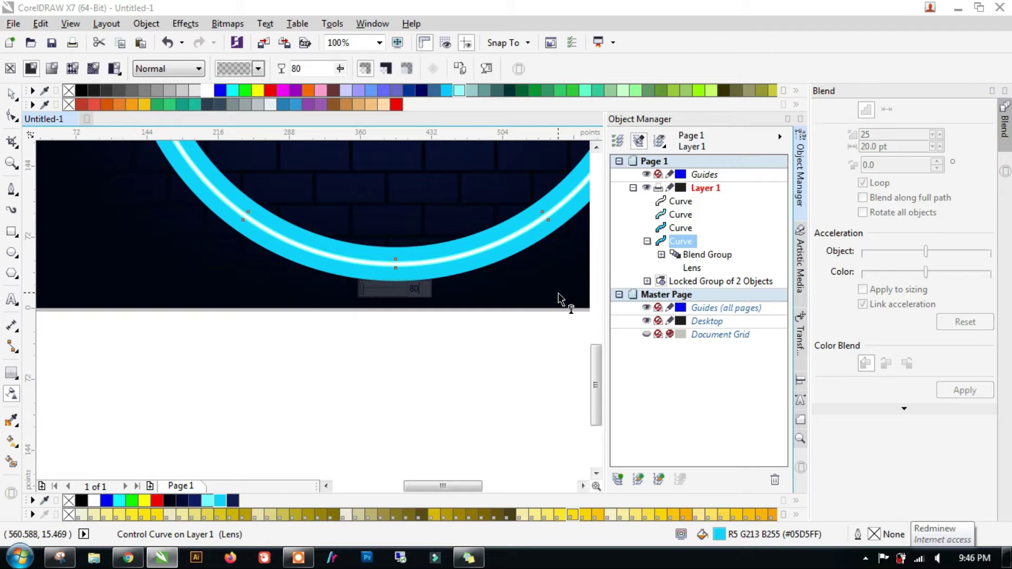
Apply a uniform transparency of 100 to the wide outer control curve inside the blend group.
left_click(661, 255)
left_click(705, 268)
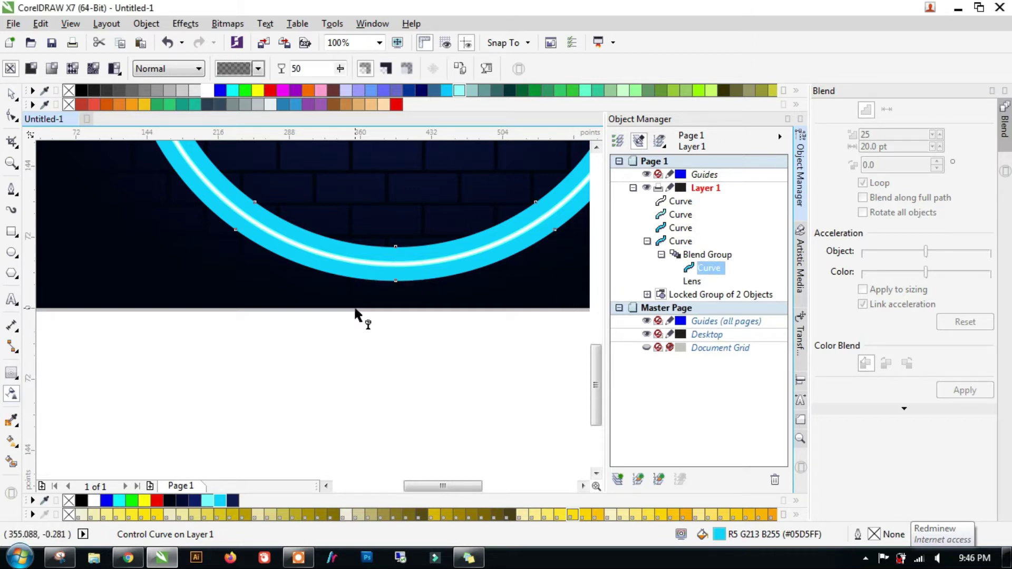
scroll(389, 310, "down", 2)
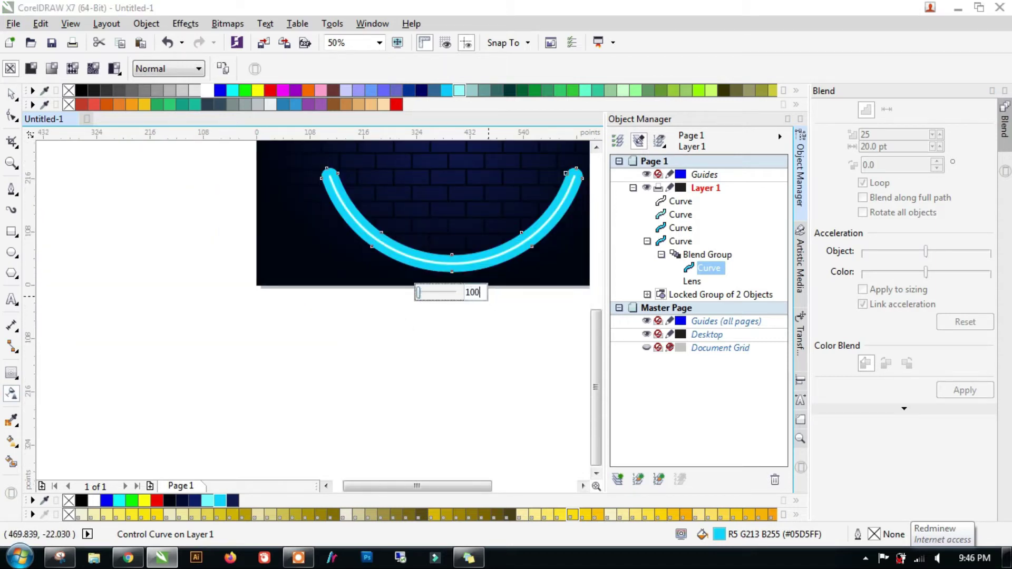
key("Return")
Set the uniform transparency of the blend's narrow control curve to 85.
left_click(692, 244)
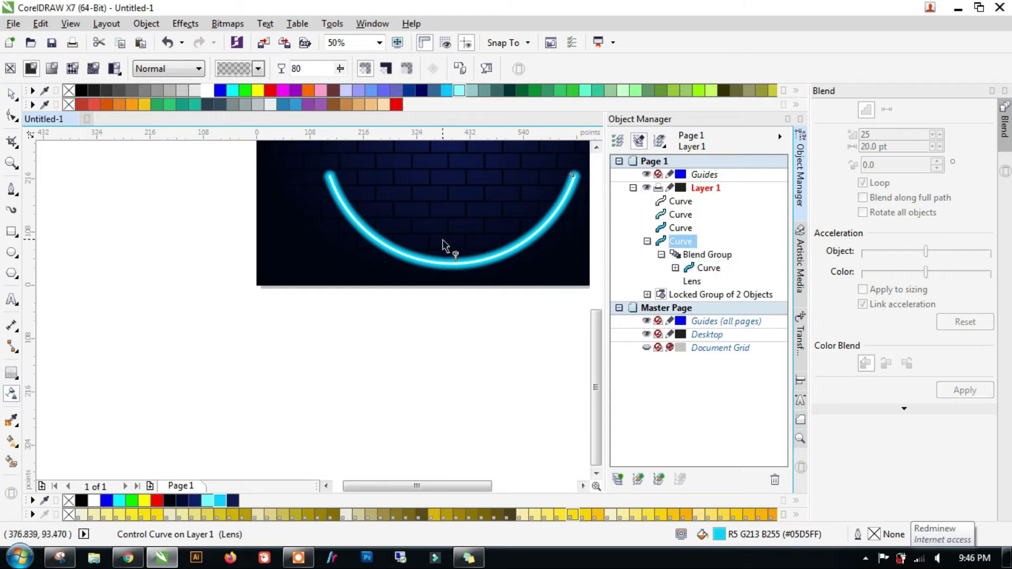
left_click(11, 373)
left_click(12, 393)
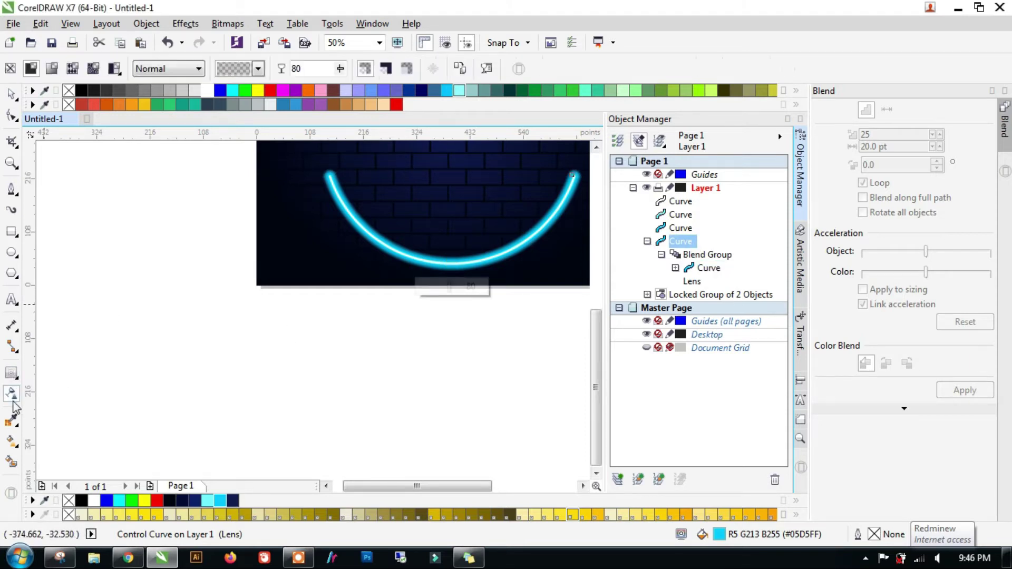
type("85")
key("Return")
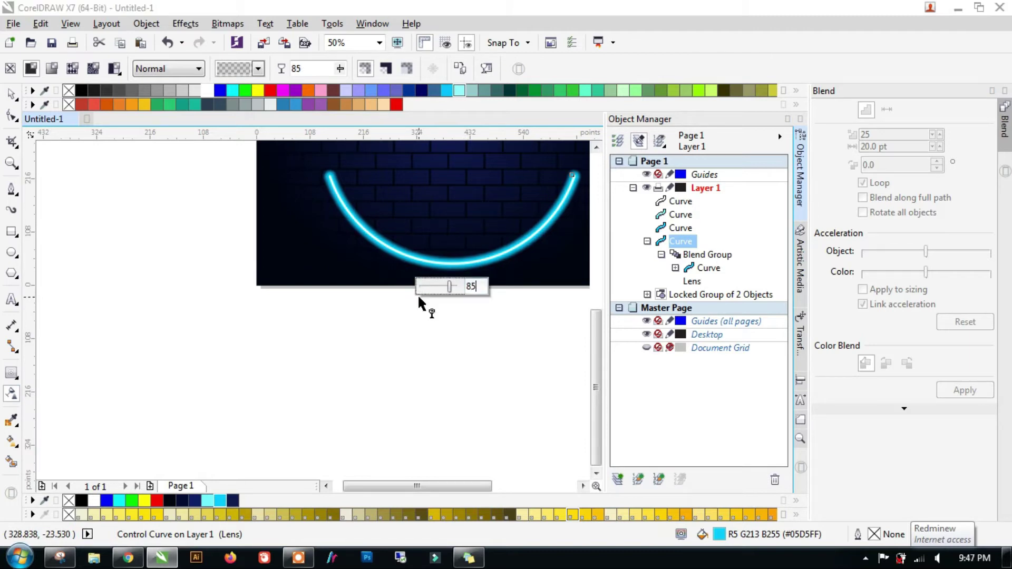
left_click(12, 90)
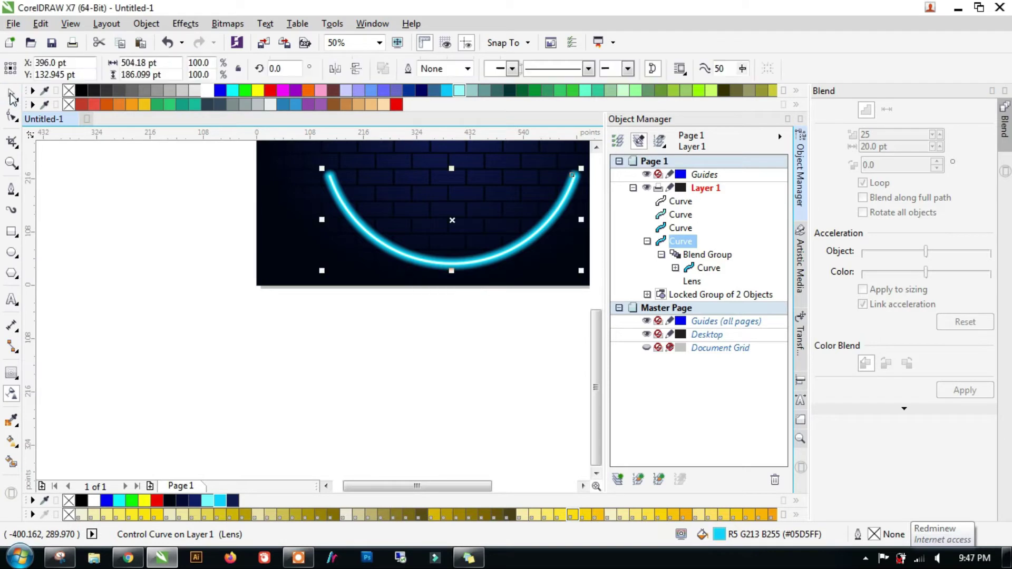
Reduce the glow blend to 21 steps and apply the change.
left_click(715, 269)
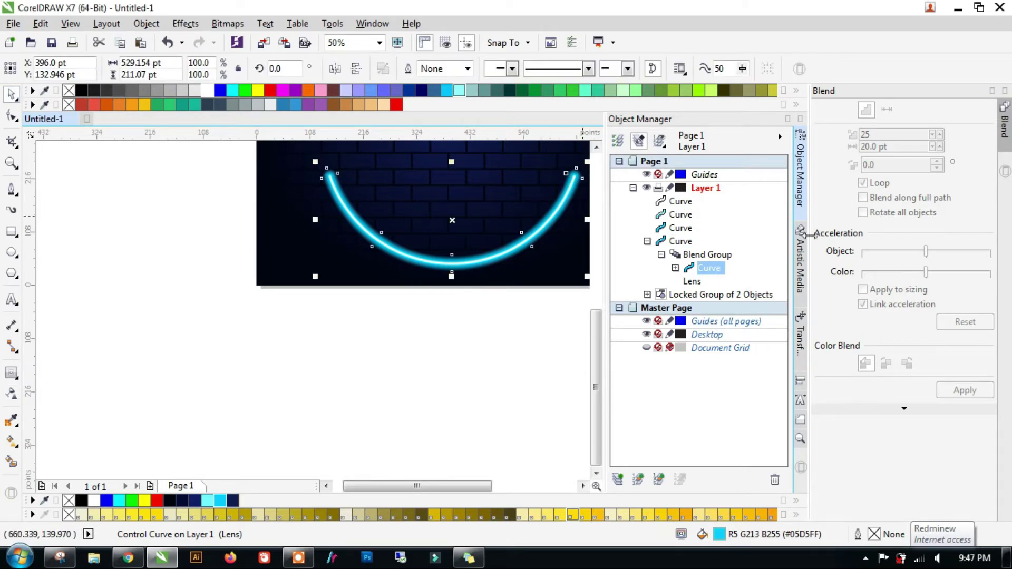
left_click(732, 255)
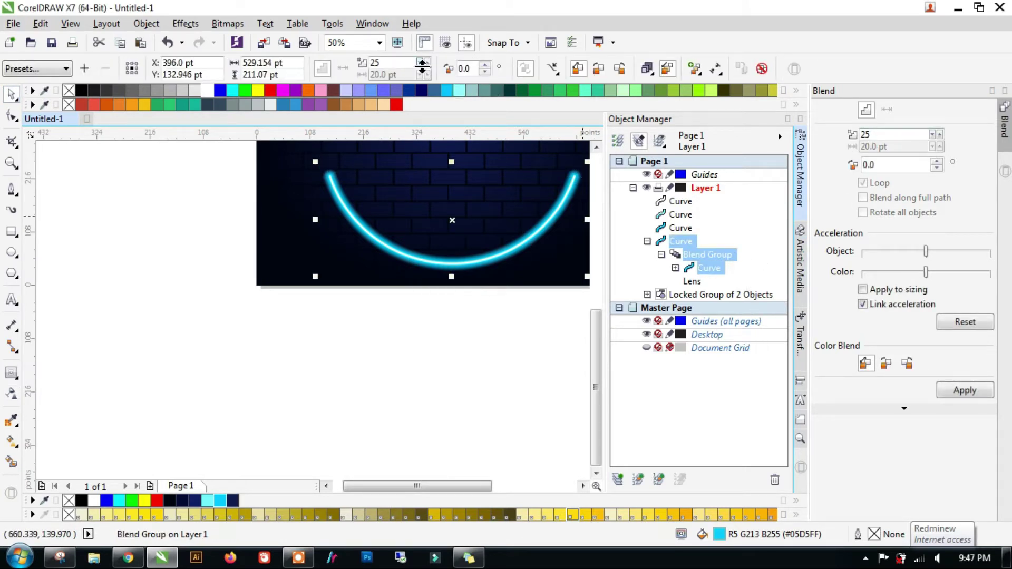
left_click(933, 135)
left_click(932, 136)
left_click(933, 136)
left_click(933, 136)
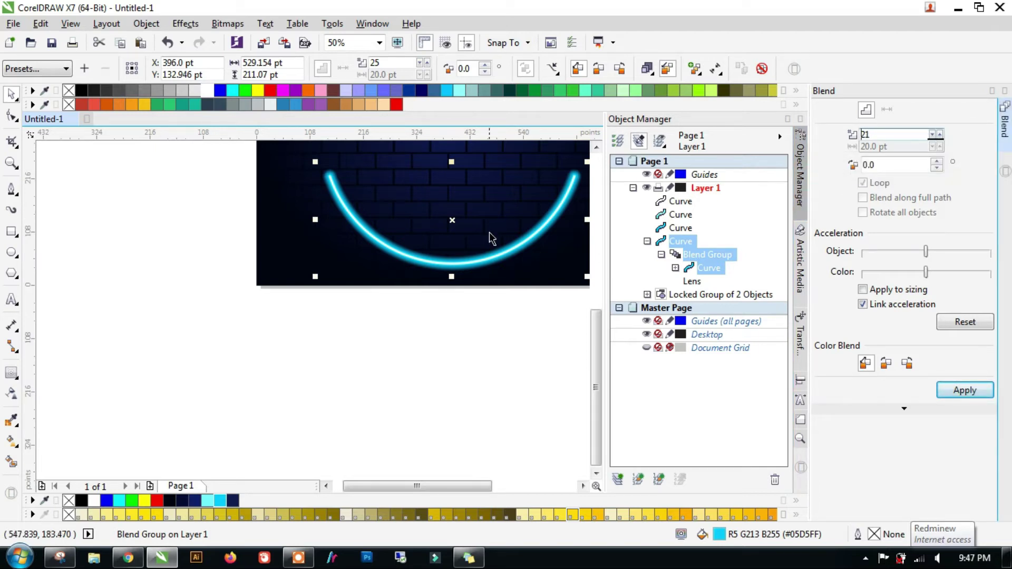
scroll(466, 255, "up", 4)
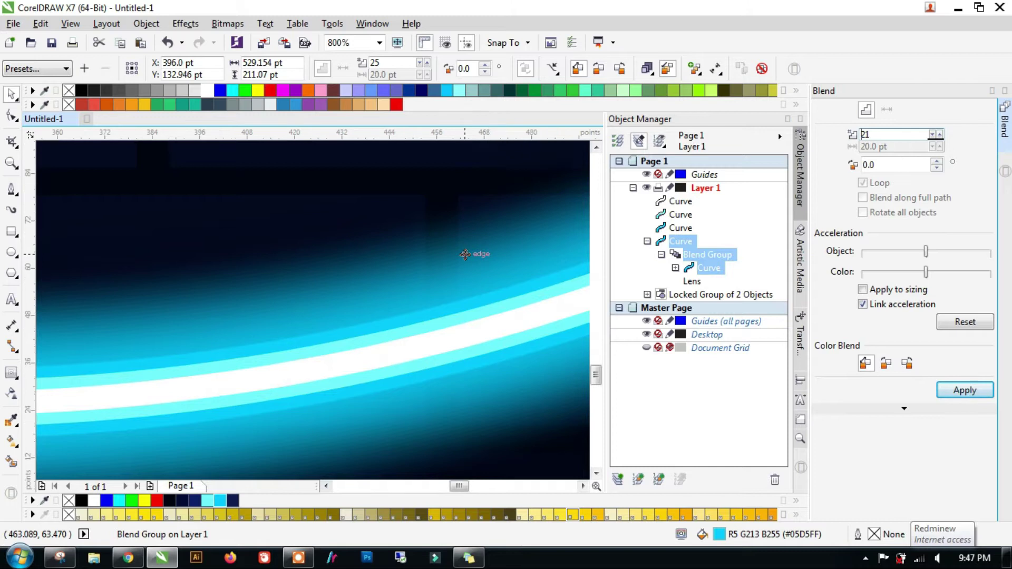
scroll(469, 195, "down", 1)
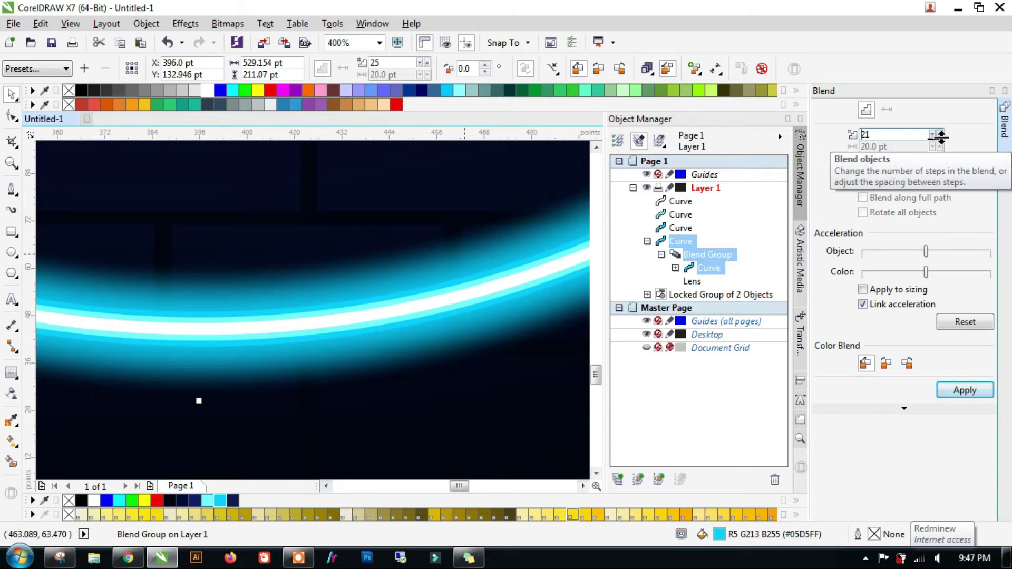
left_click(964, 390)
scroll(499, 355, "down", 1)
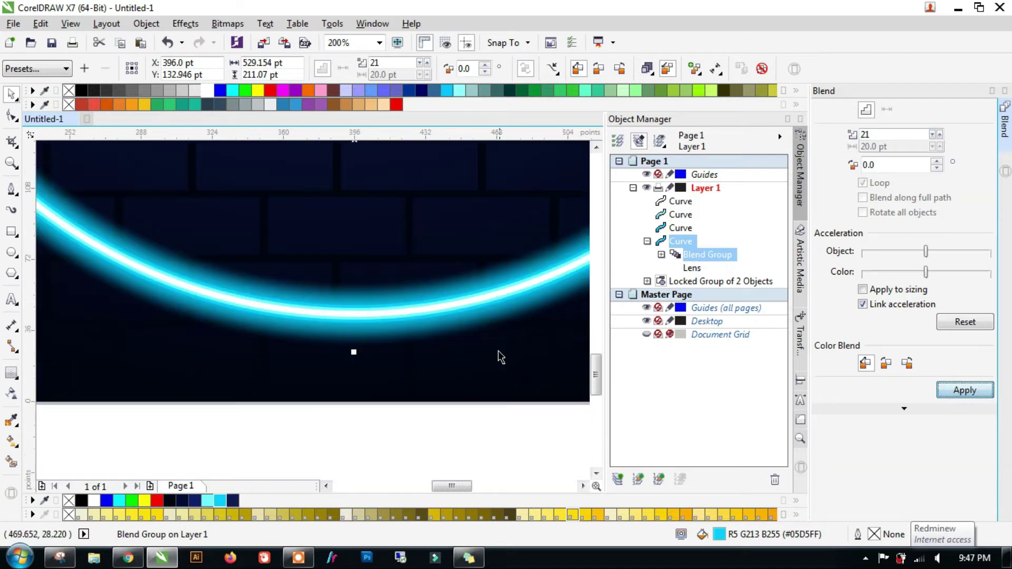
key("Escape")
scroll(401, 337, "down", 3)
left_click_drag(492, 406, 294, 283)
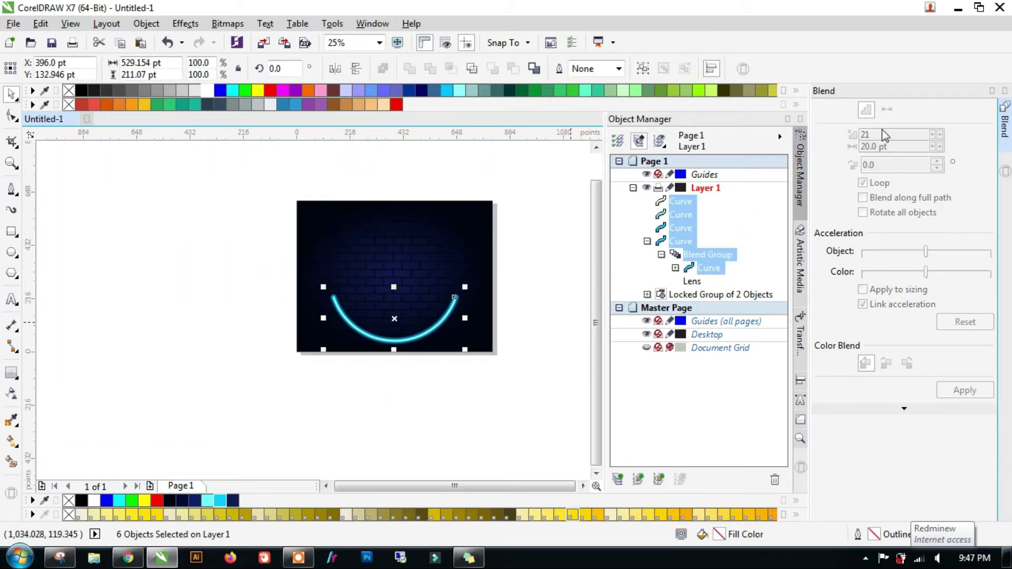
key("Escape")
scroll(401, 334, "up", 1)
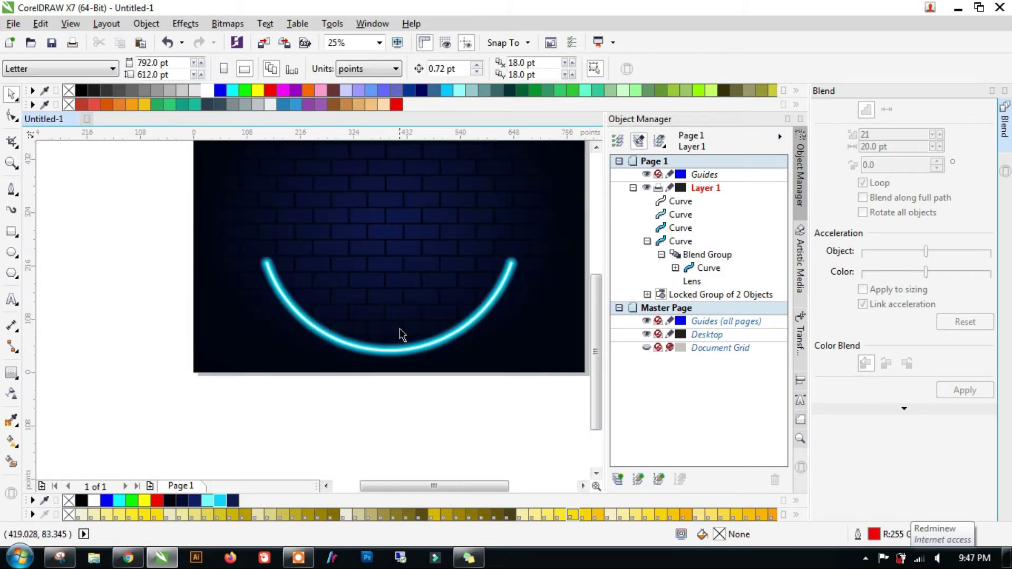
left_click_drag(565, 418, 191, 203)
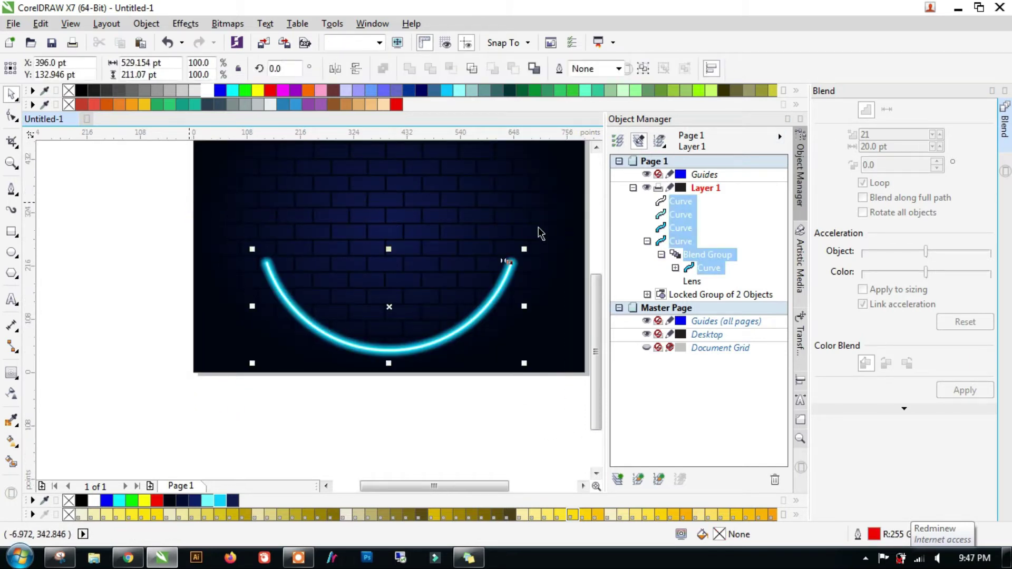
left_click(647, 241)
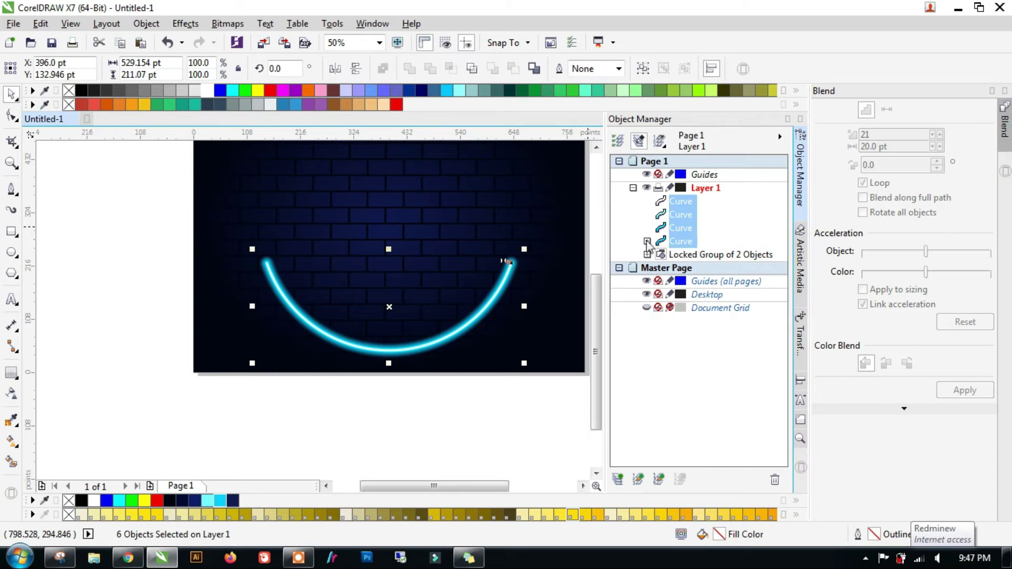
left_click(647, 241)
left_click(704, 254)
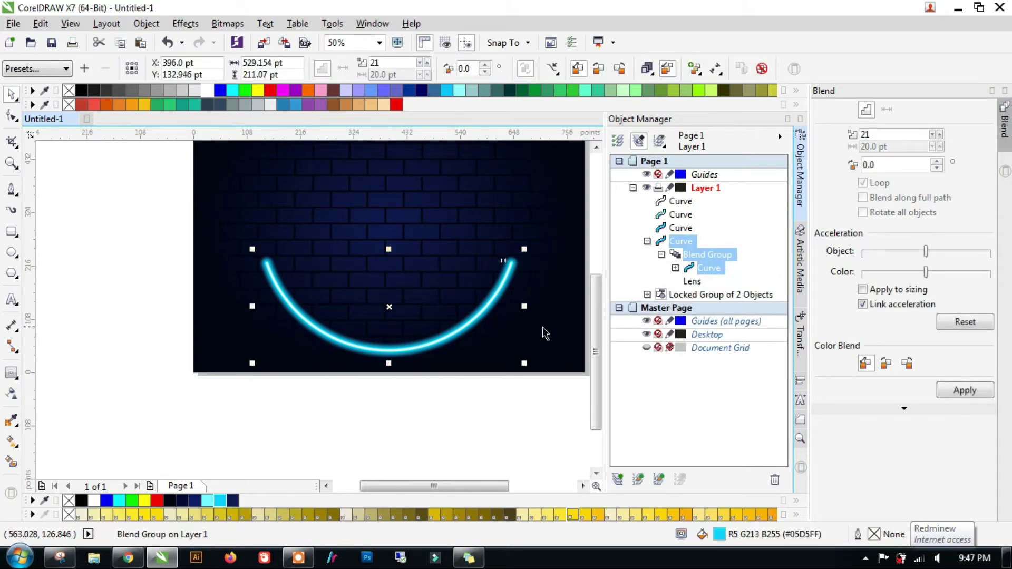
Group all the curves and the glow blend that make up the neon arc, leaving out the locked background.
scroll(546, 334, "down", 2)
left_click_drag(485, 374, 278, 249)
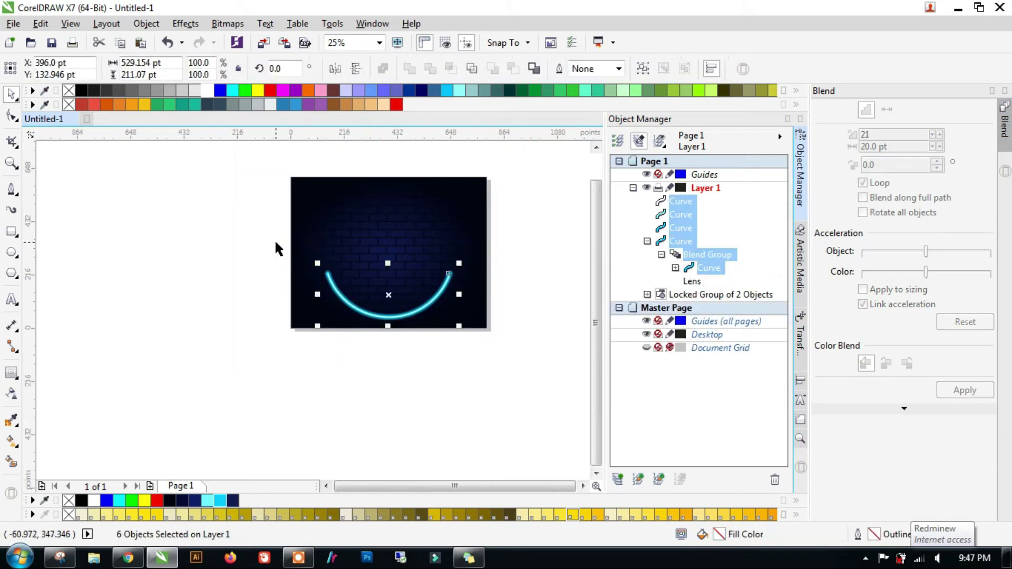
right_click(380, 316)
left_click(448, 294)
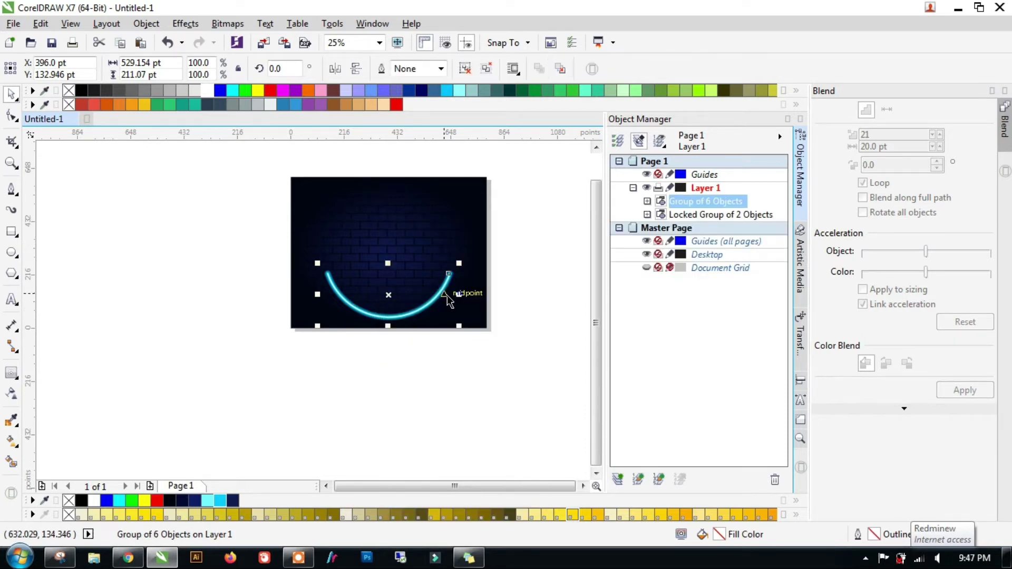
Duplicate the grouped neon arc in place by copying and pasting it.
right_click(397, 314)
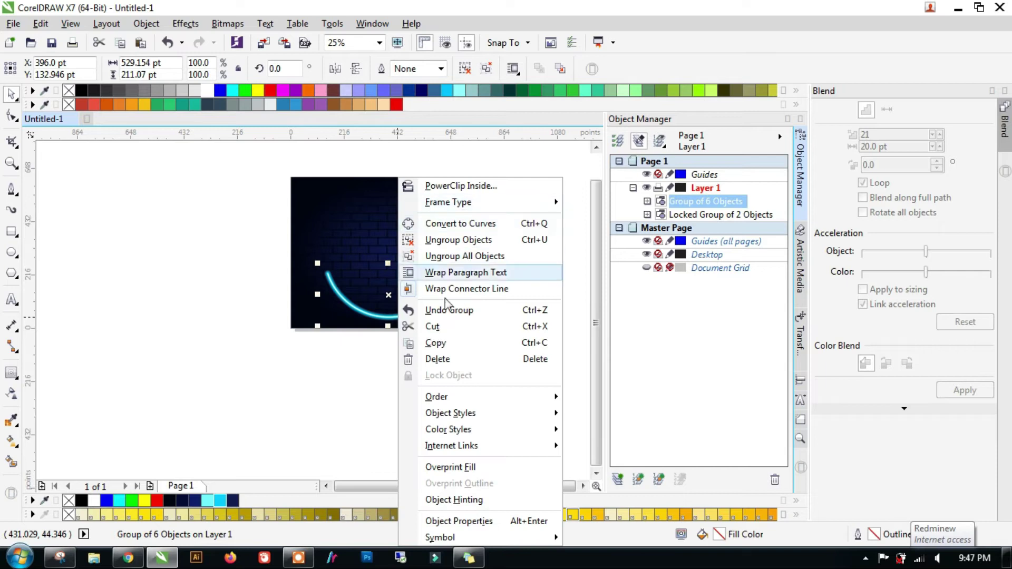
left_click(453, 343)
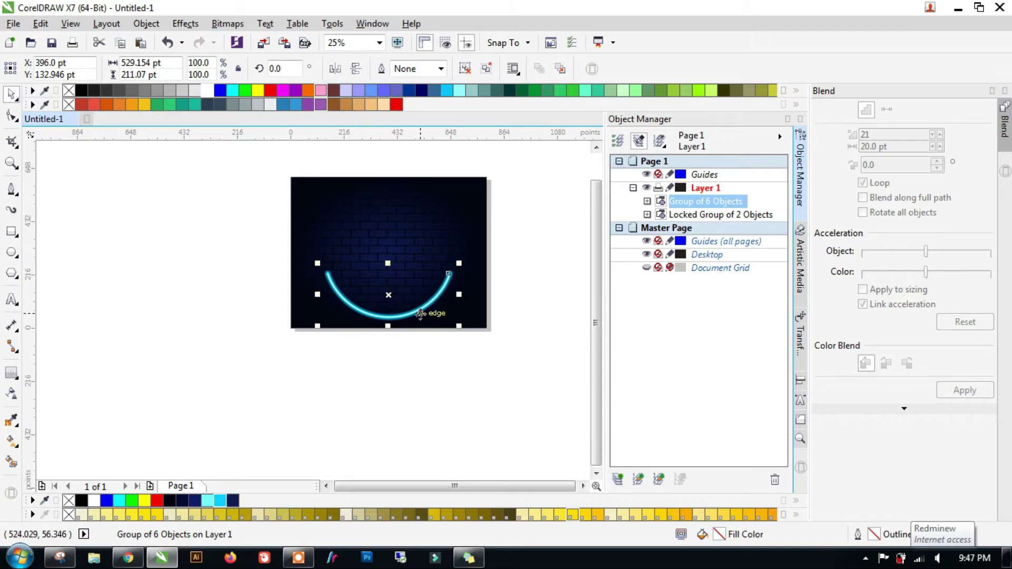
key("ctrl+v")
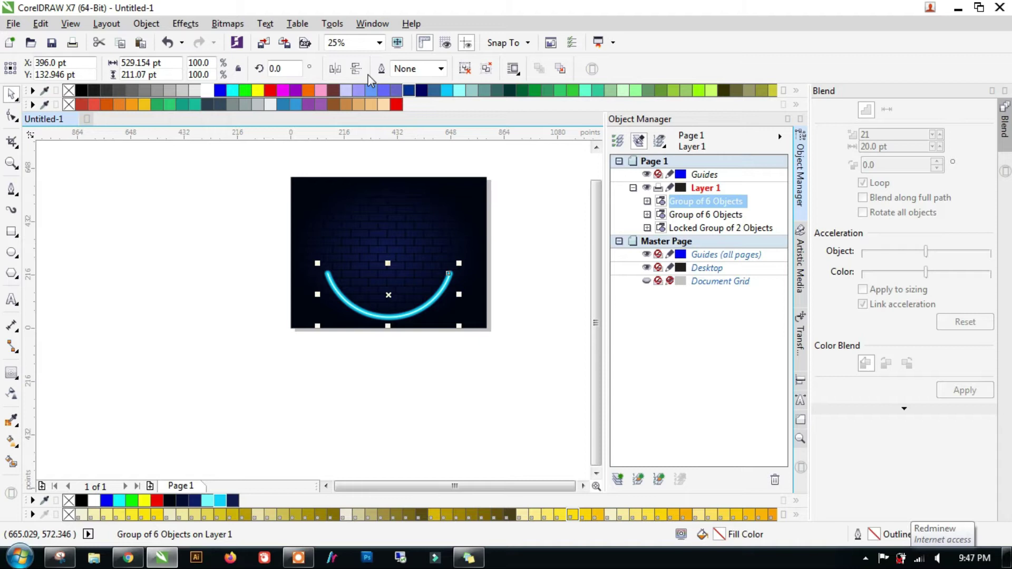
Mirror the duplicated arc vertically and move it above the original, with its center at about Y 452 pt.
left_click(357, 69)
left_click_drag(389, 277, 387, 198)
Select both arc groups and align their centers on a common vertical line.
scroll(425, 261, "up", 1)
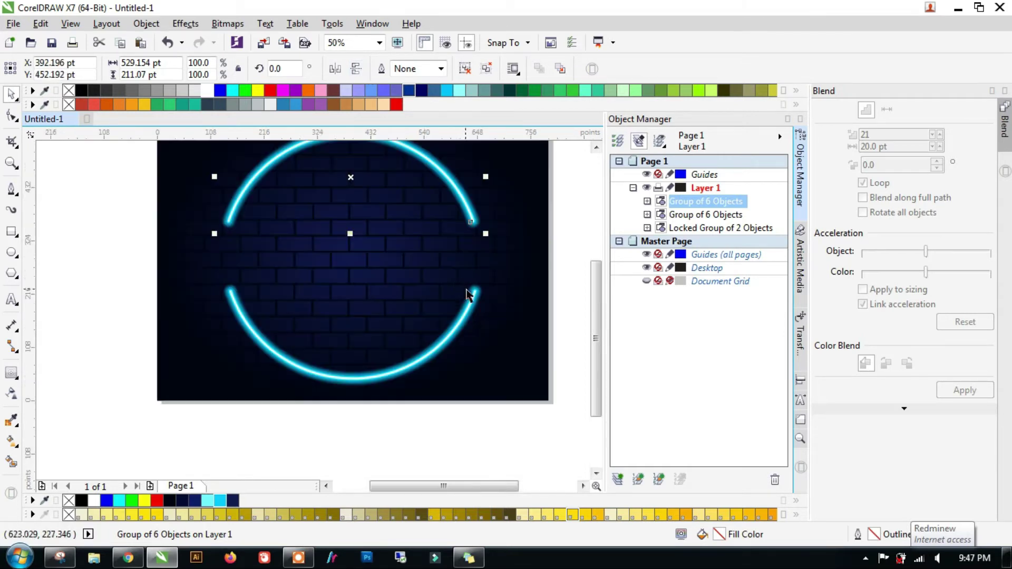
left_click(470, 291, "shift")
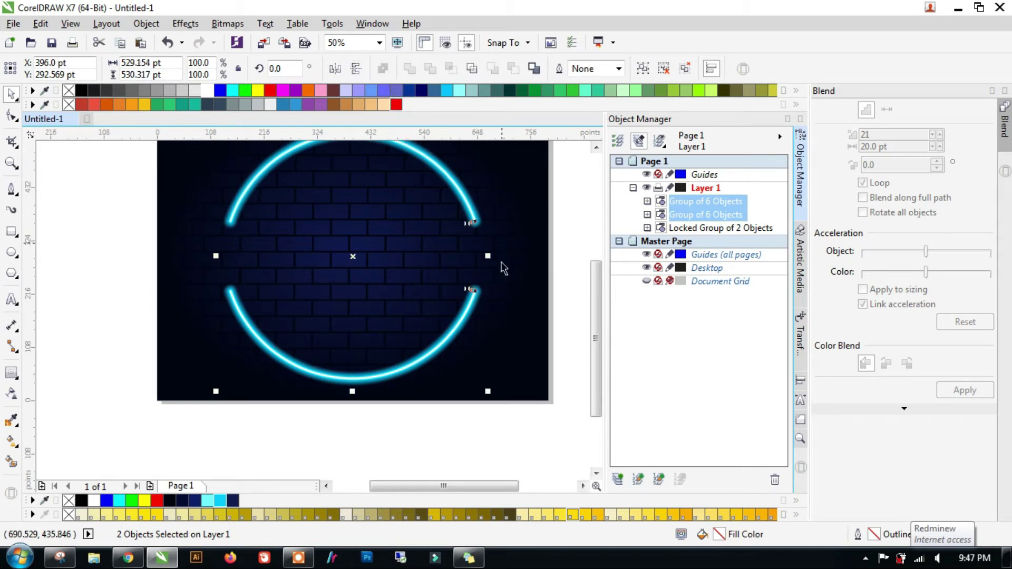
Select the upper and lower neon arc groups and group them into a single object.
scroll(511, 274, "down", 1)
left_click(542, 275)
left_click(466, 234)
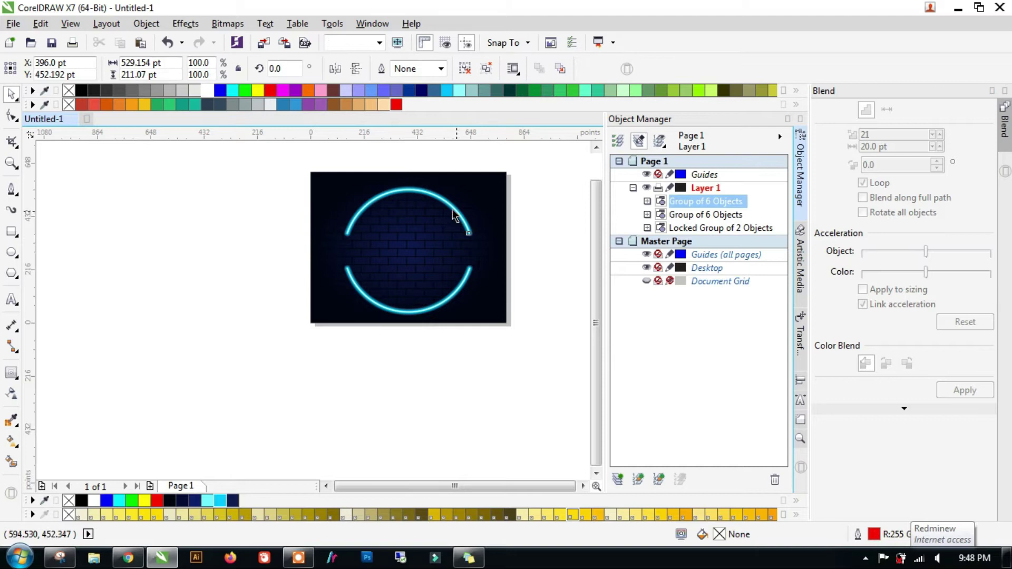
scroll(467, 234, "up", 1)
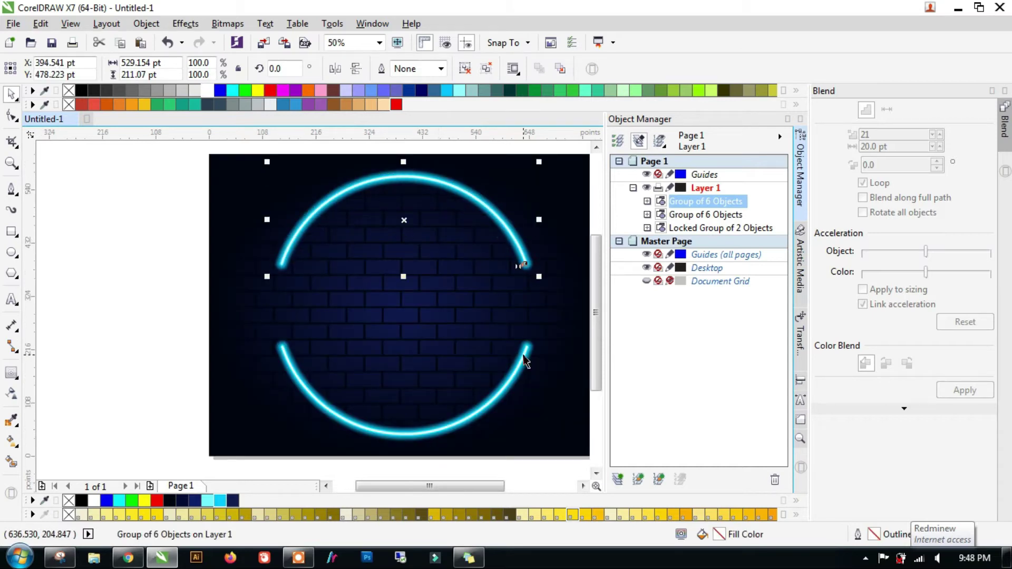
left_click(525, 362, "shift")
scroll(468, 301, "down", 1)
right_click(711, 214)
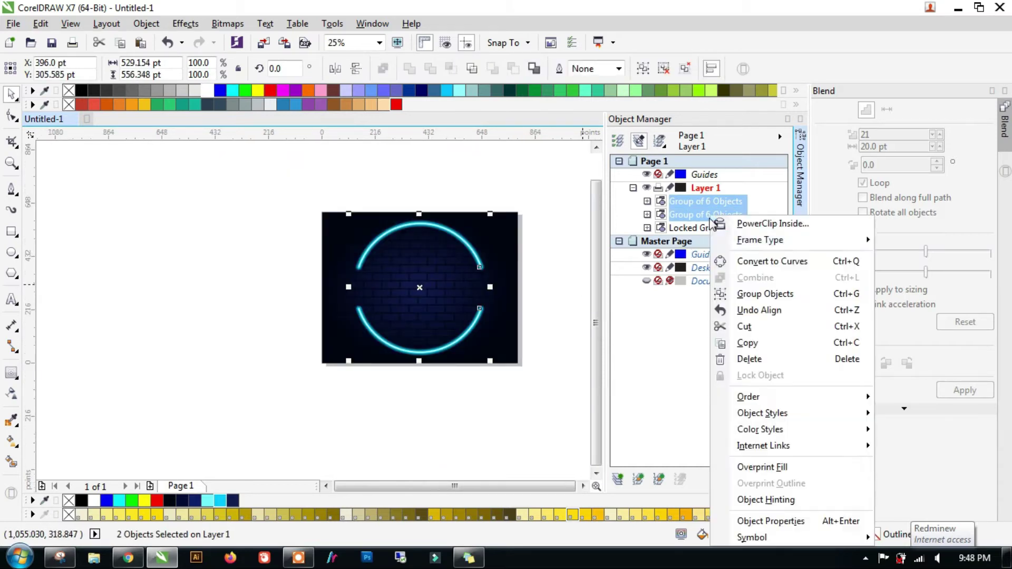
left_click(759, 296)
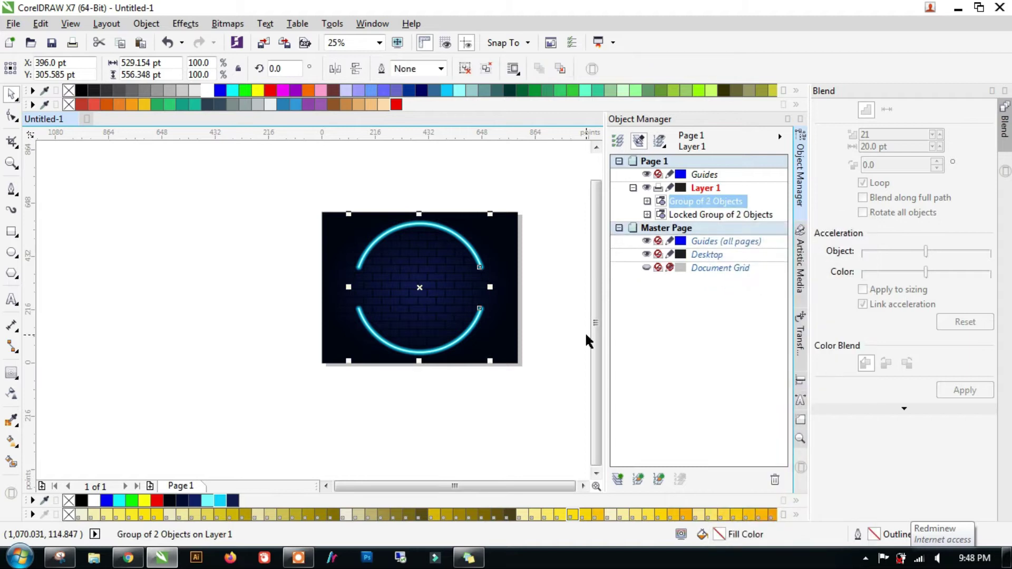
left_click(486, 409)
scroll(427, 305, "up", 1)
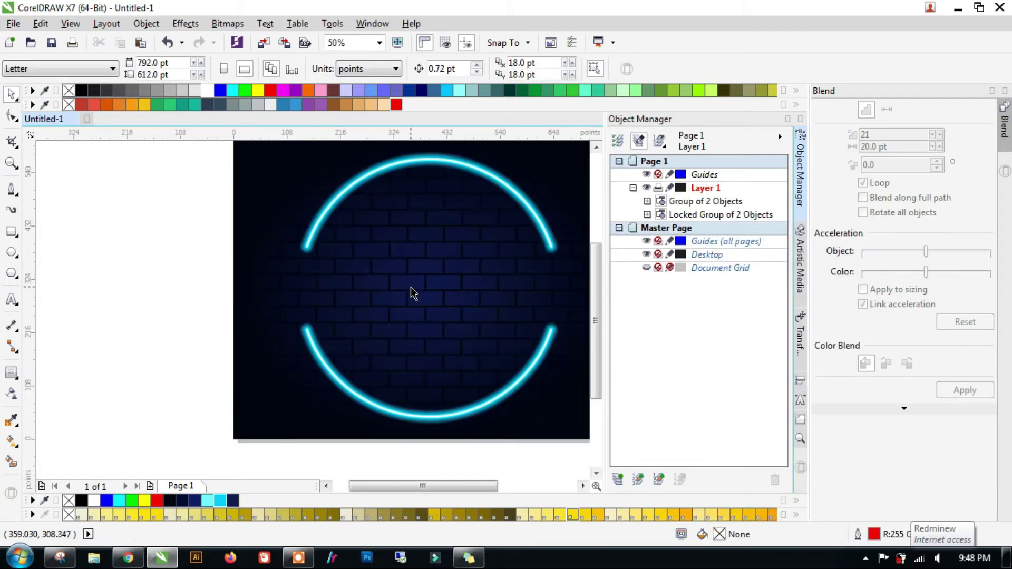
scroll(333, 265, "down", 1)
scroll(337, 280, "up", 1)
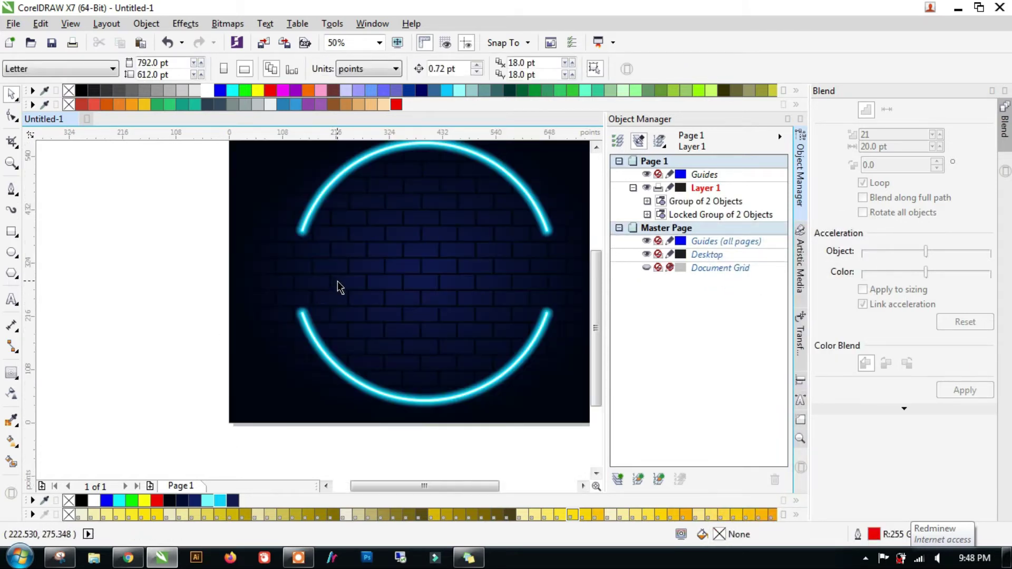
Draw an ellipse about 122 × 163 pt on the brick wall in the left half of the neon ring.
left_click(12, 188)
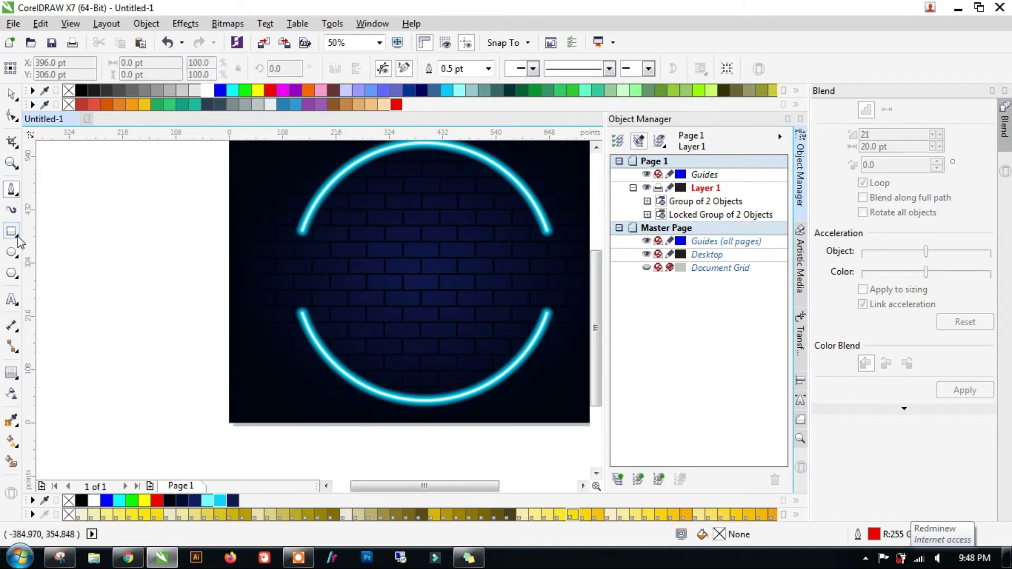
left_click(12, 252)
scroll(339, 253, "up", 1)
left_click_drag(325, 225, 447, 388)
scroll(290, 264, "down", 1)
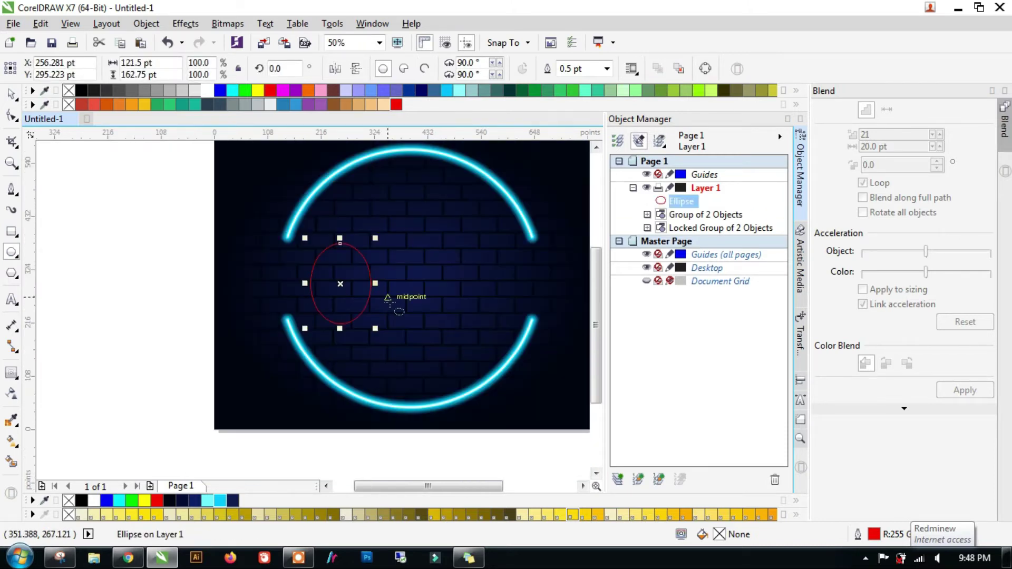
Scale the ellipse down proportionally about its center to about 92 × 123 pt.
scroll(378, 251, "up", 1)
left_click_drag(374, 226, 364, 227)
scroll(364, 226, "down", 2)
scroll(318, 278, "up", 2)
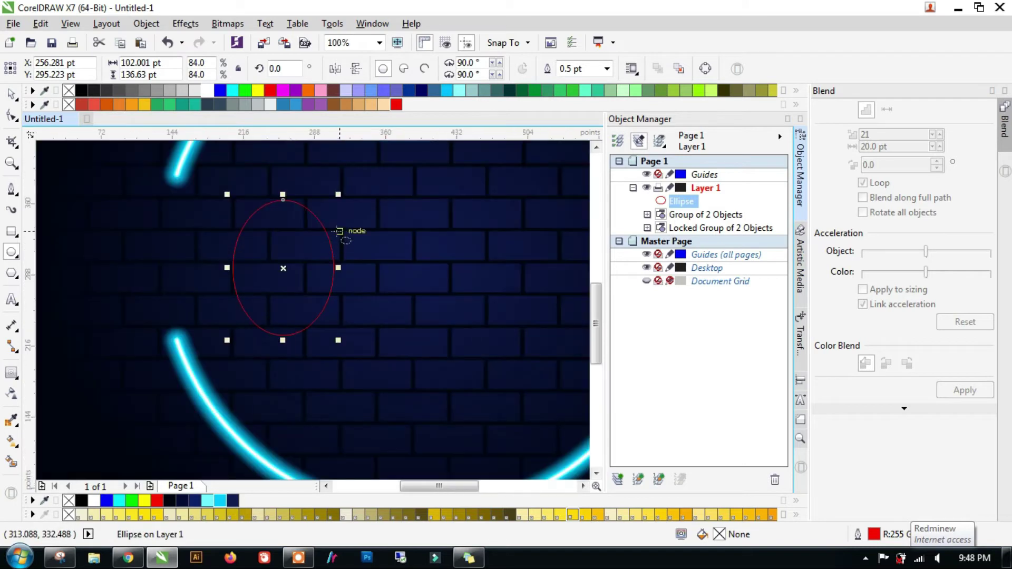
left_click_drag(342, 197, 339, 197)
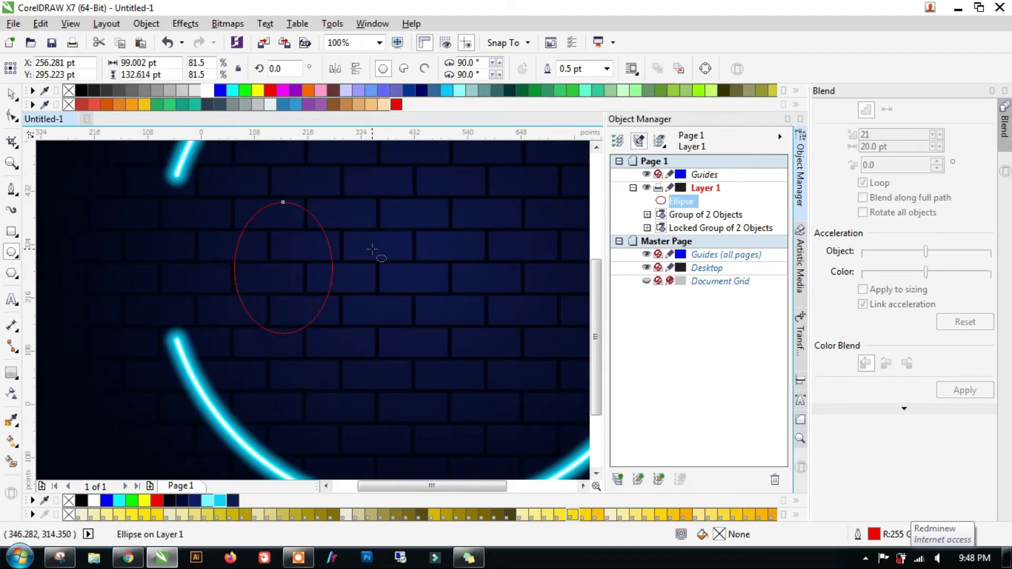
scroll(372, 248, "down", 1)
scroll(352, 210, "up", 2)
left_click_drag(345, 210, 337, 221)
Set the ellipse's outline width to 3 pt and shrink the ellipse slightly about its center.
left_click(606, 68)
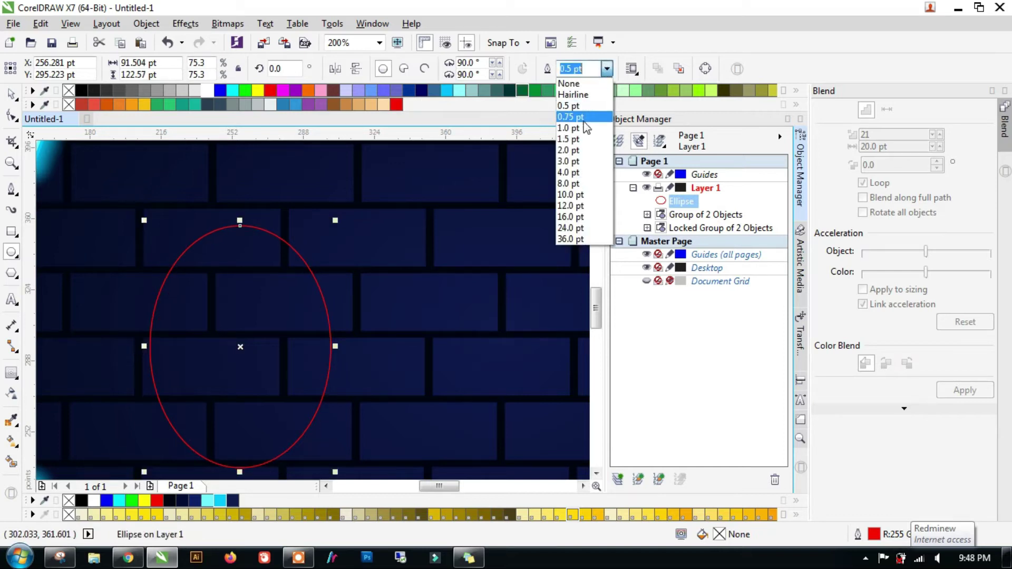
left_click(569, 161)
scroll(377, 266, "down", 2)
key("space")
scroll(355, 325, "up", 1)
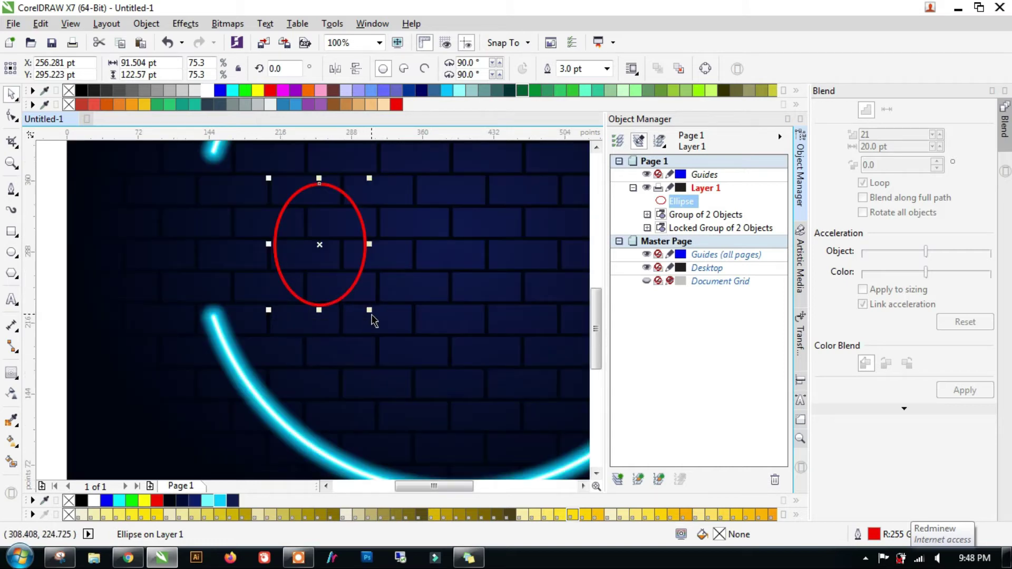
left_click_drag(369, 309, 362, 302)
scroll(358, 303, "down", 1)
scroll(345, 259, "up", 1)
left_click(379, 264)
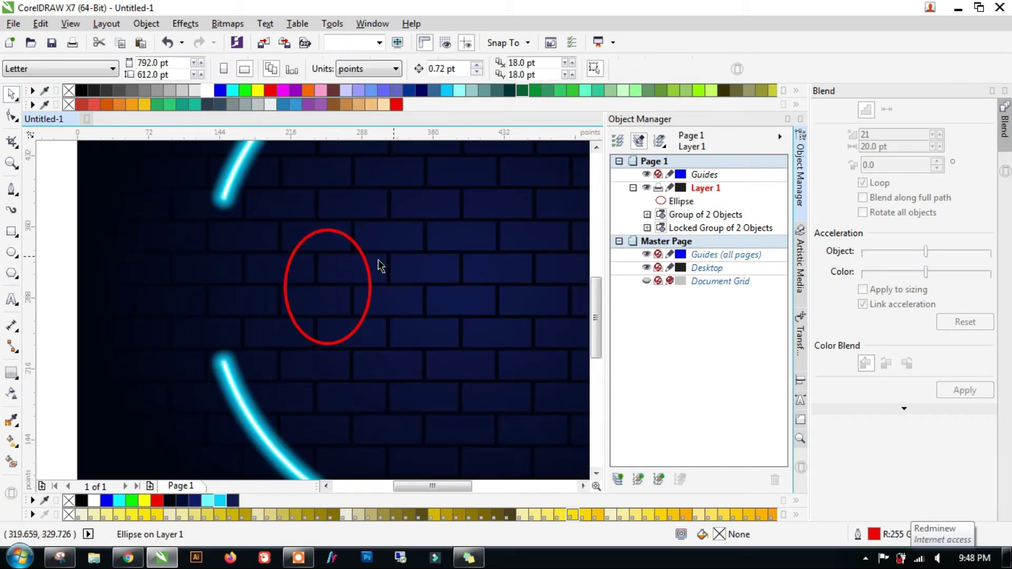
Draw a vertical line about 115 pt tall spanning the ellipse's height and move it right of the ellipse to about X 323 pt.
scroll(343, 273, "up", 1)
left_click(14, 189)
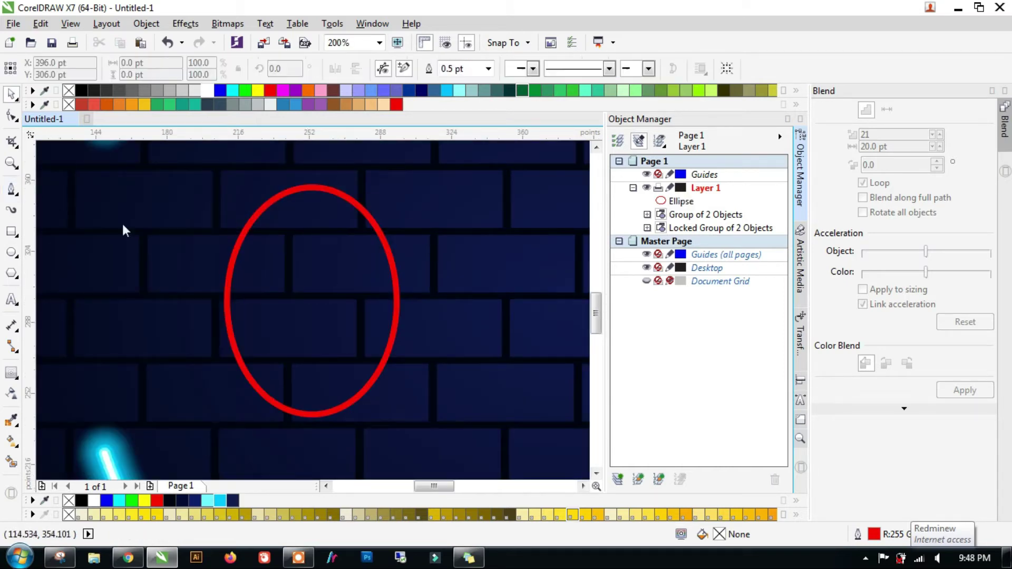
left_click(312, 188)
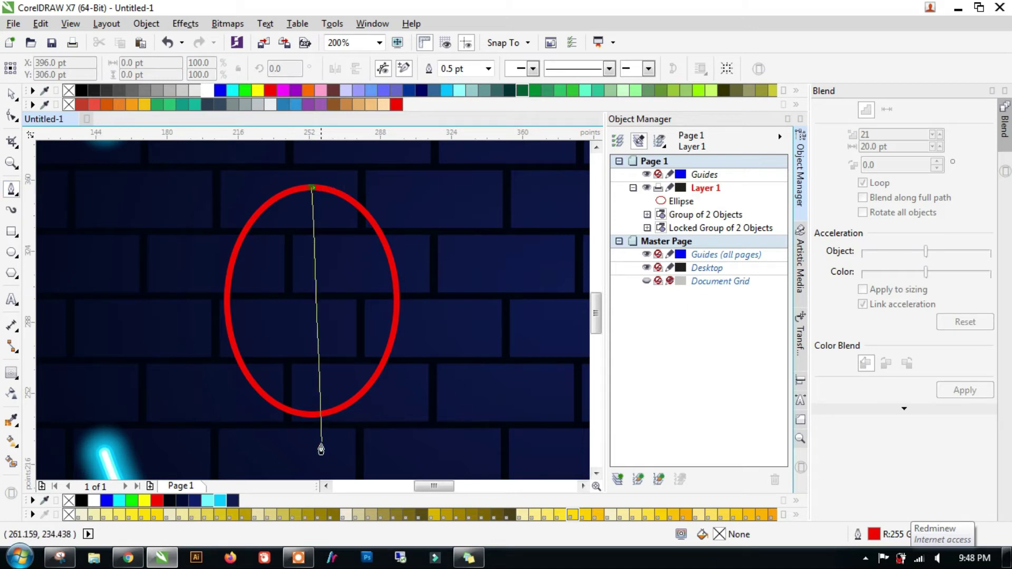
double_click(312, 415)
scroll(299, 321, "down", 1)
scroll(297, 253, "up", 1)
key("space")
left_click_drag(297, 258, 434, 251)
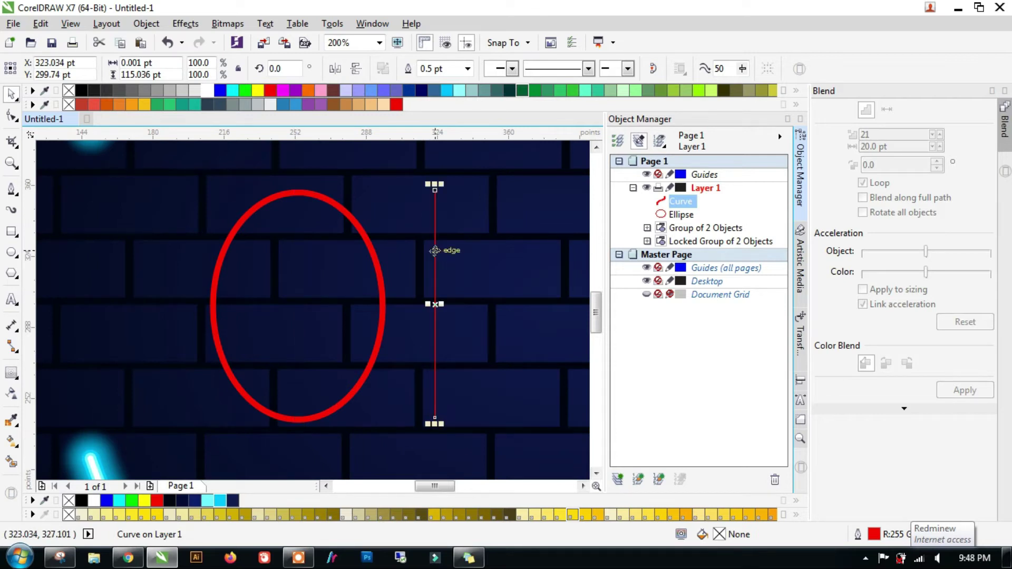
Align the vertical line's center level with the ellipse's center and set the line's outline width to 3 pt.
left_click(335, 205, "shift")
key("Escape")
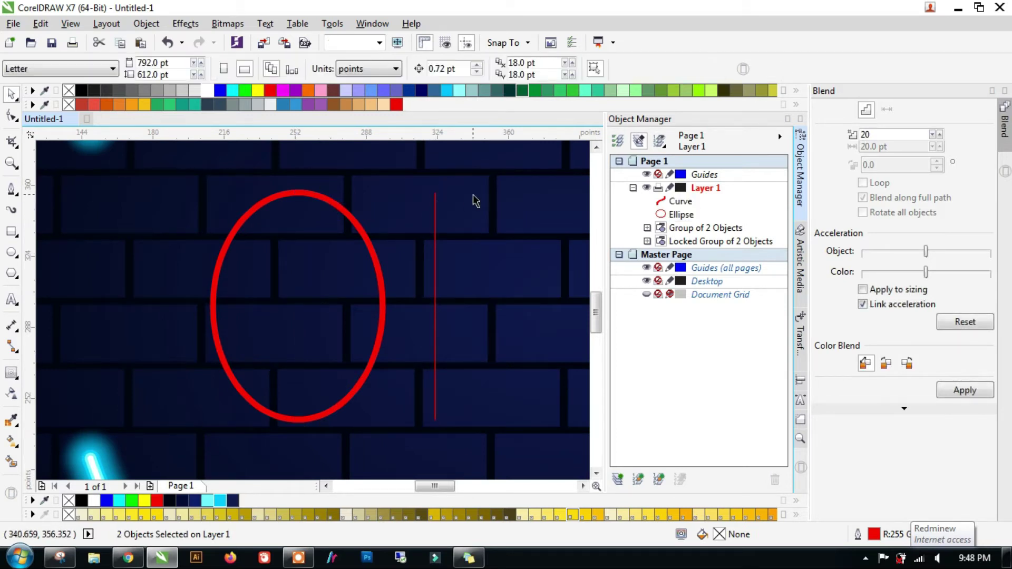
left_click(435, 206)
left_click(467, 68)
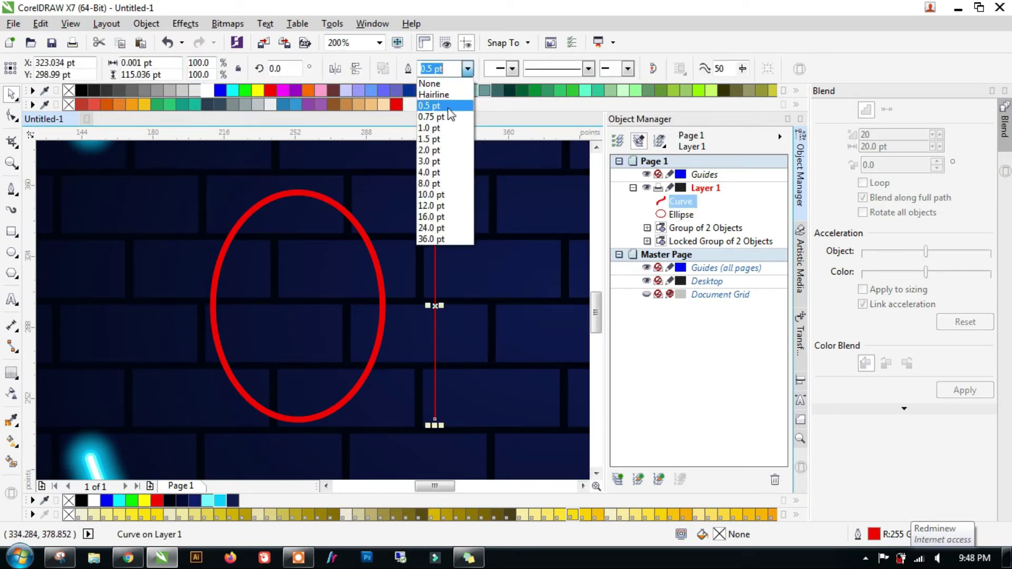
left_click(444, 162)
key("Escape")
scroll(316, 232, "down", 1)
scroll(402, 224, "up", 1)
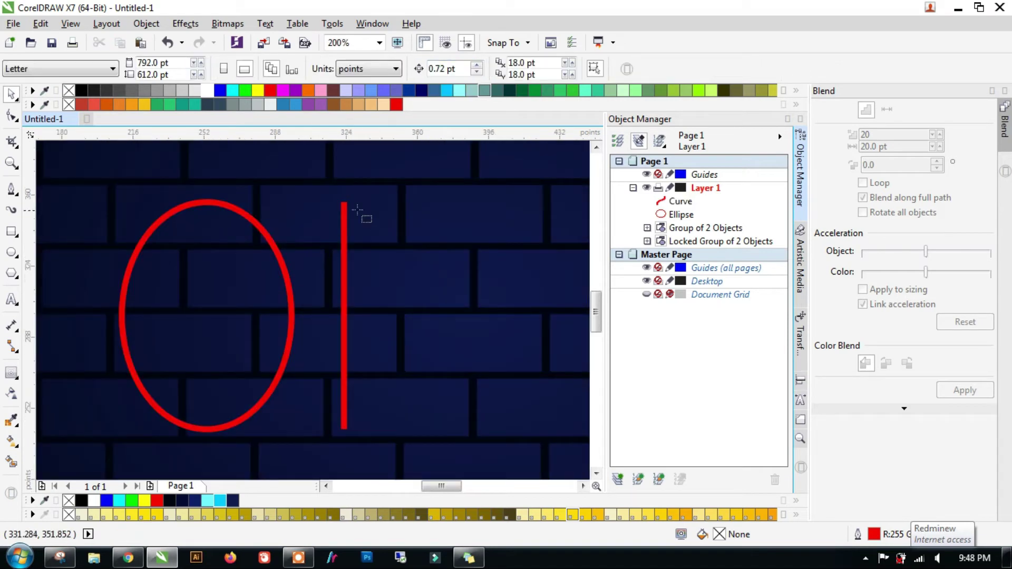
Draw a rectangle about 70 × 63 pt extending right from the vertical line's upper end and round its corners to about 31.4 pt.
key("F6")
mouse_move(344, 202)
left_mouse_down()
mouse_move(393, 287)
mouse_move(475, 309)
mouse_move(481, 325)
left_mouse_up()
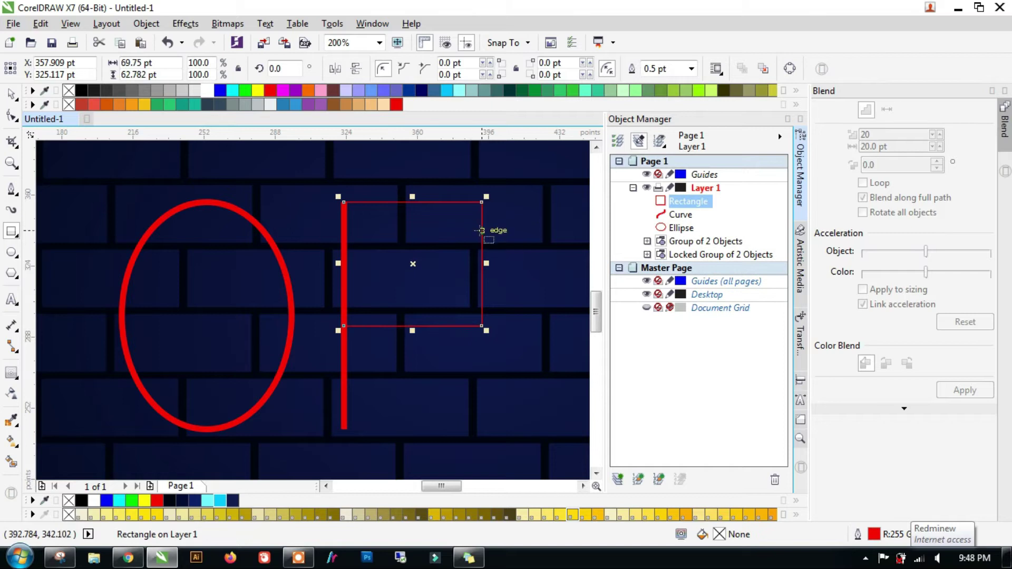
key("F10")
left_click_drag(482, 203, 372, 194)
Set the radius of both left corners of the rectangle to 0 pt, leaving the right corners rounded.
left_click_drag(377, 59, 355, 68)
type("0")
triple_click(477, 73)
type("0")
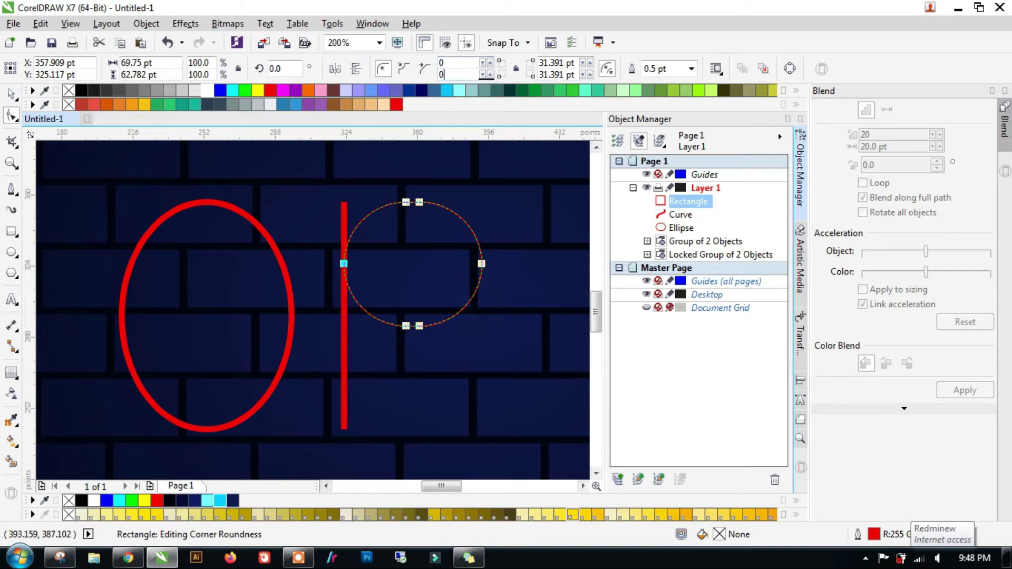
key("Return")
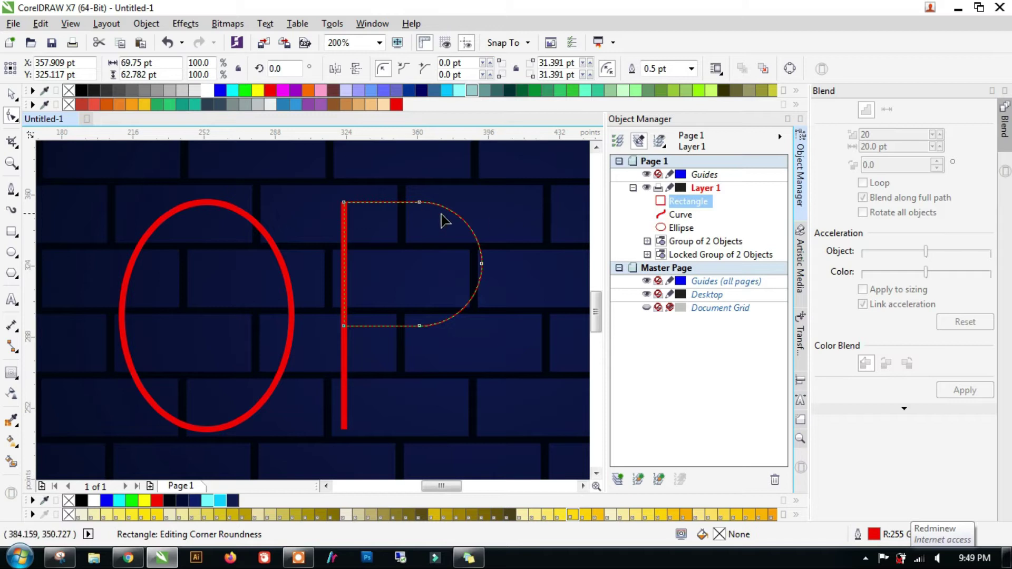
Convert the half-rounded rectangle to curves and remove its left edge to form the open bowl of the letter P.
right_click(423, 207)
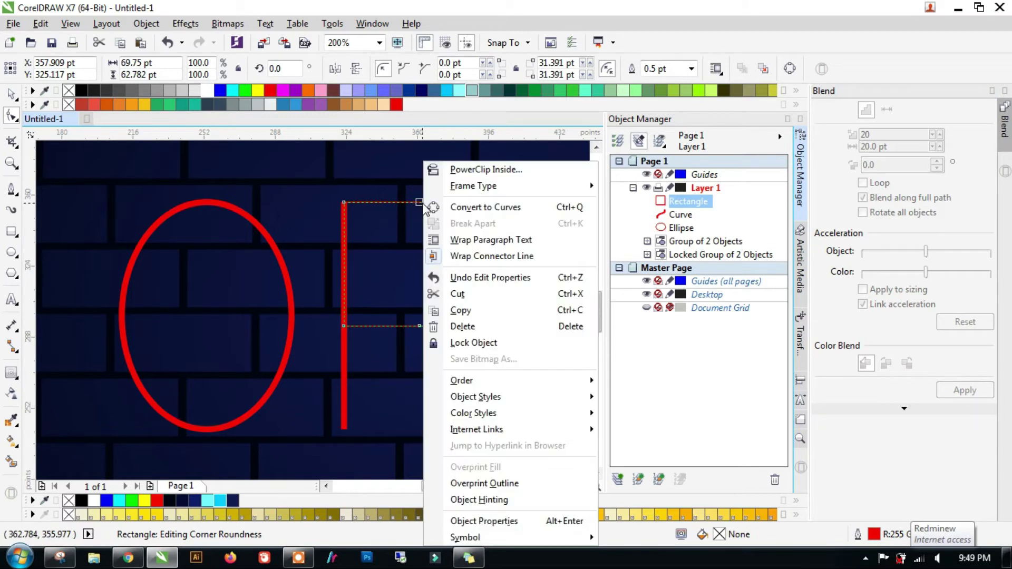
left_click(501, 207)
left_click(344, 270)
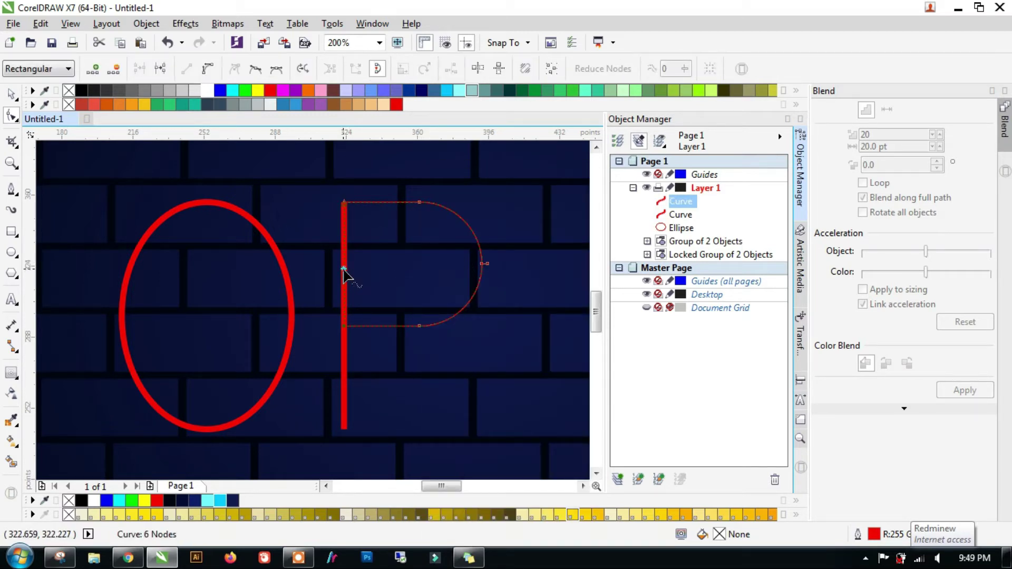
right_click(344, 269)
left_click(405, 440)
left_click_drag(315, 252, 381, 291)
key("Delete")
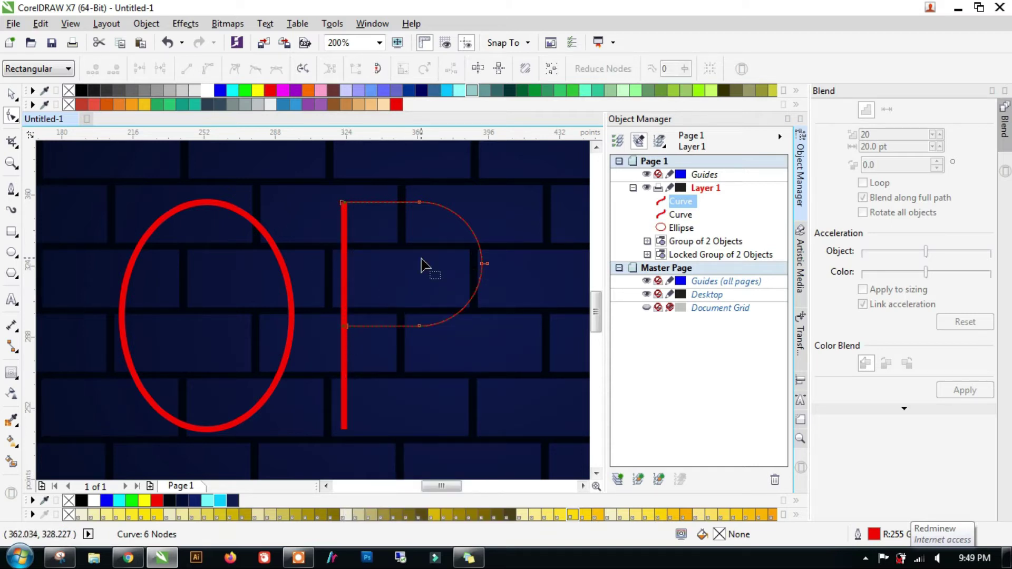
Move the P bowl right to about X 366.5 pt, leaving a small gap beside the vertical stem.
key("space")
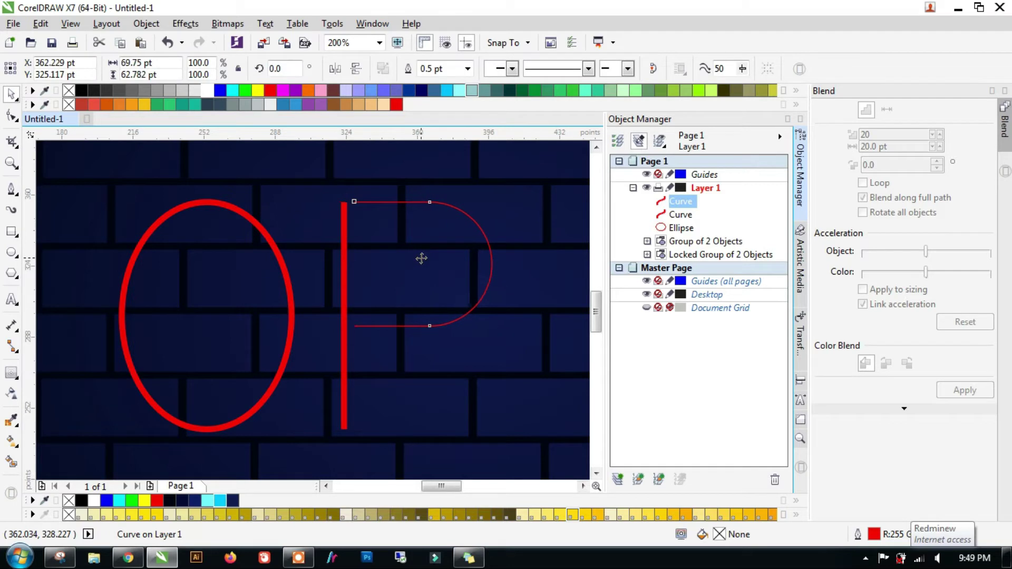
key("Right")
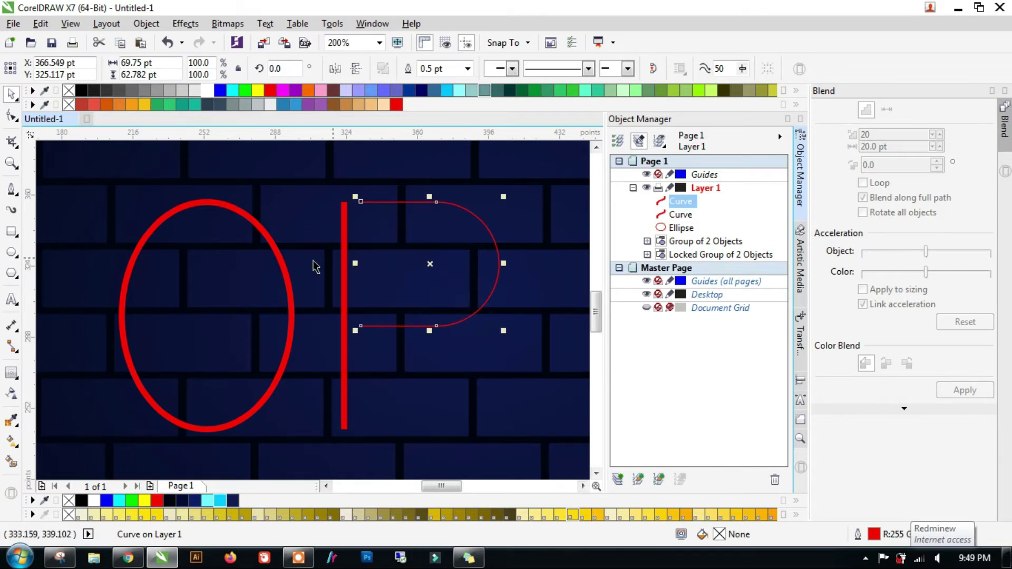
scroll(314, 264, "down", 2)
left_click(384, 289)
Duplicate the P's vertical stem and place the copy right of the bowl at about X 425 pt.
left_click(315, 252)
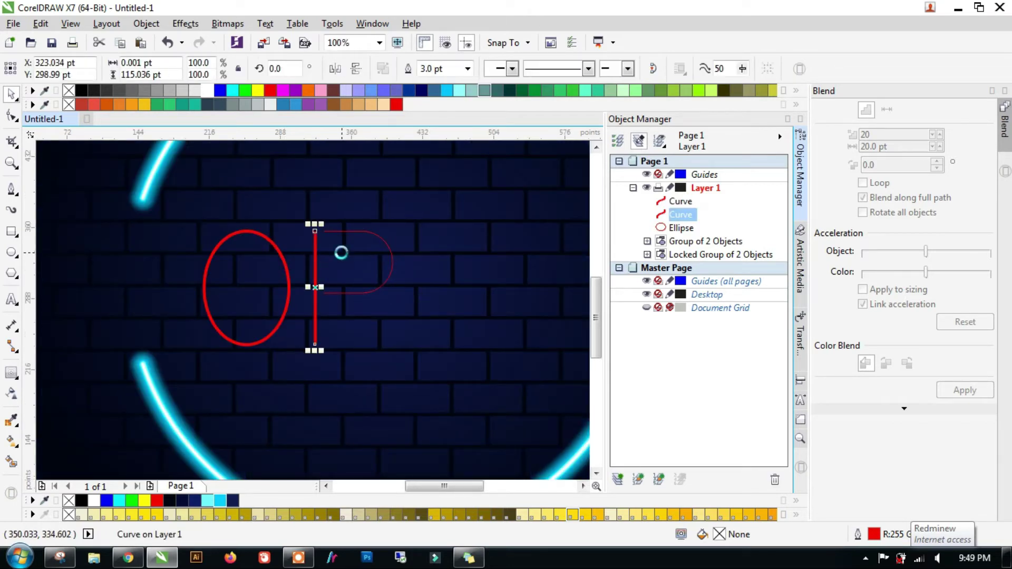
key("ctrl+c")
key("ctrl+v")
left_click_drag(319, 264, 418, 264)
left_click(317, 249, "shift")
key("Escape")
scroll(422, 250, "up", 2)
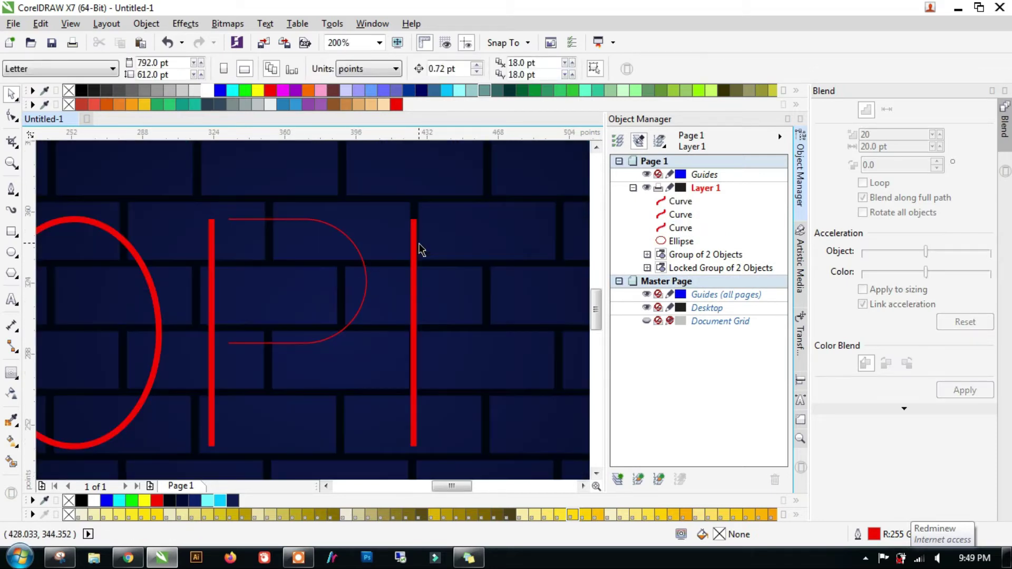
scroll(350, 240, "down", 1)
scroll(394, 233, "up", 1)
key("space")
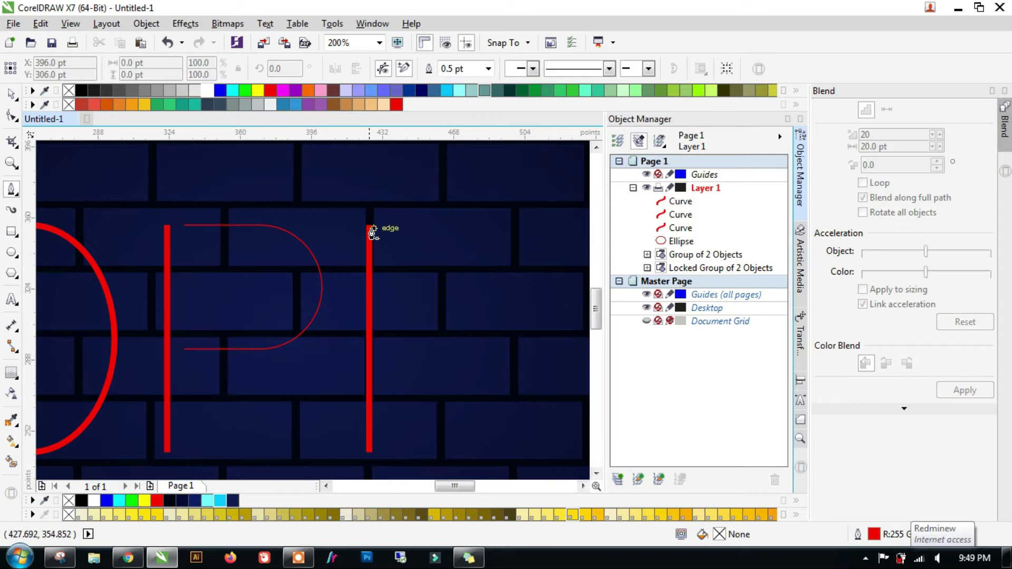
left_click(183, 225)
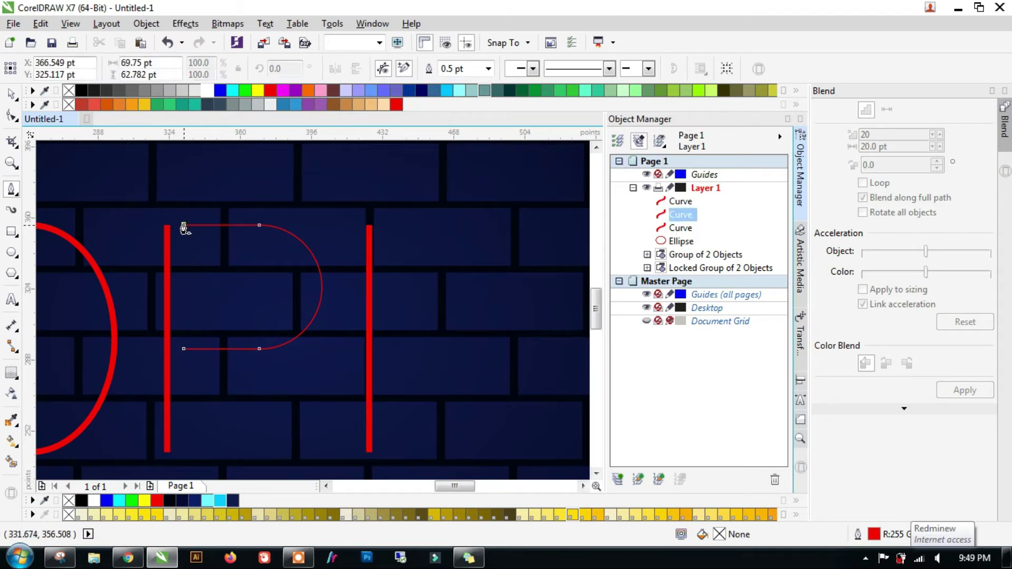
left_click(384, 240)
key("ctrl+z")
key("space")
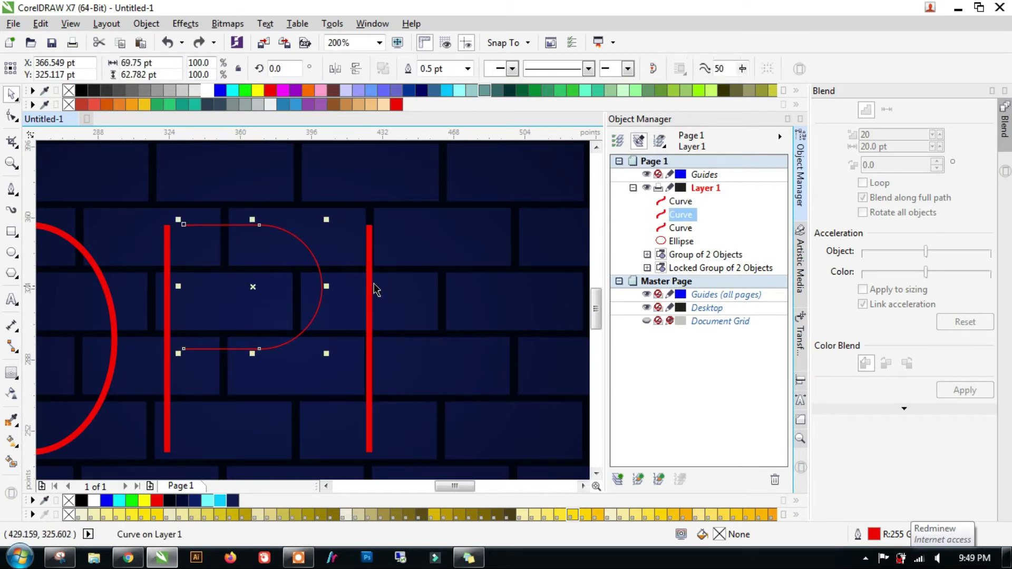
Duplicate the rightmost vertical line, rotate the copy 90°, and move it beside the line's upper end at about X 490, Y 355 pt.
left_click(371, 278)
left_click(375, 285)
key("ctrl+v")
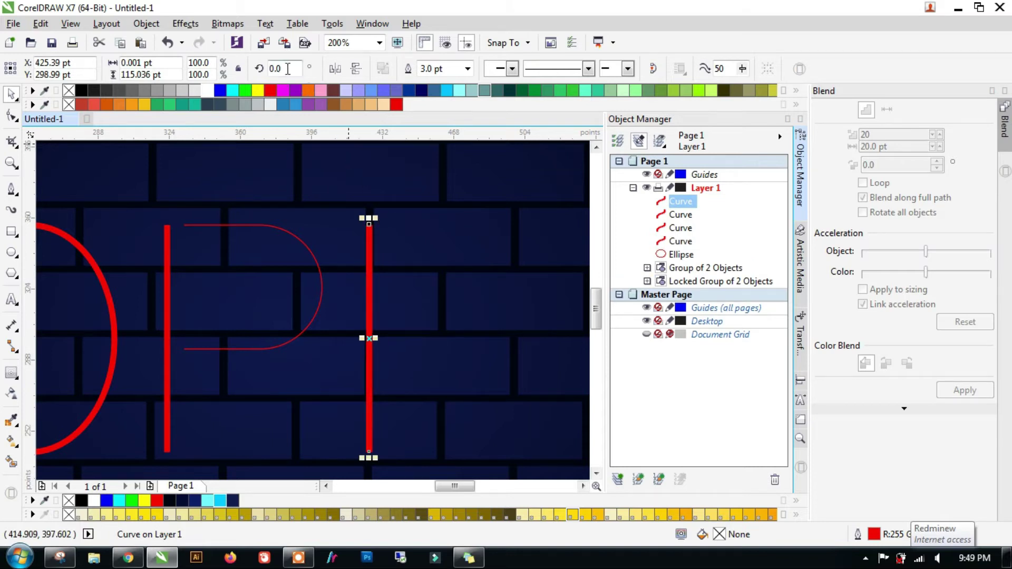
type("90")
key("Return")
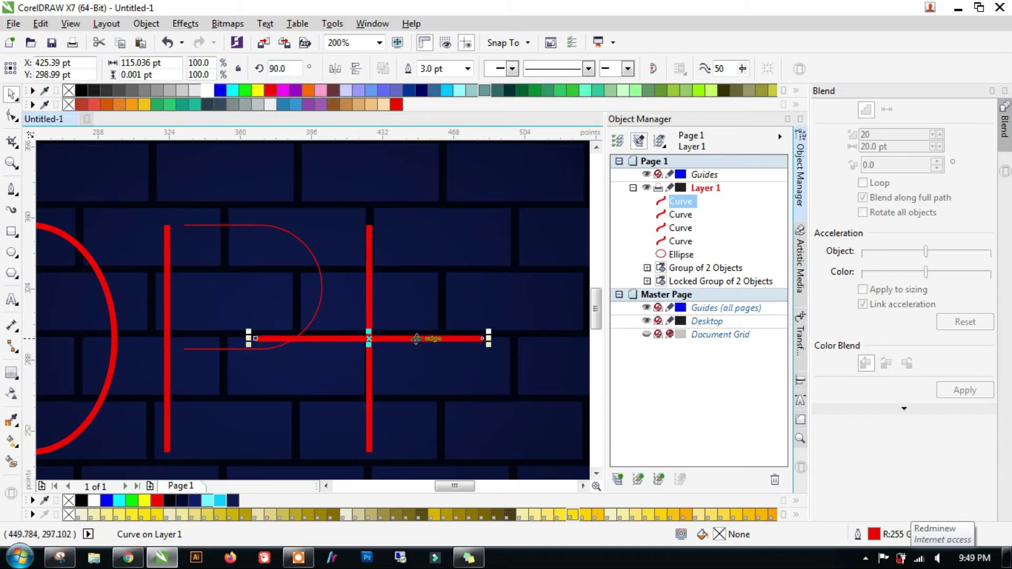
left_click_drag(511, 249, 542, 228)
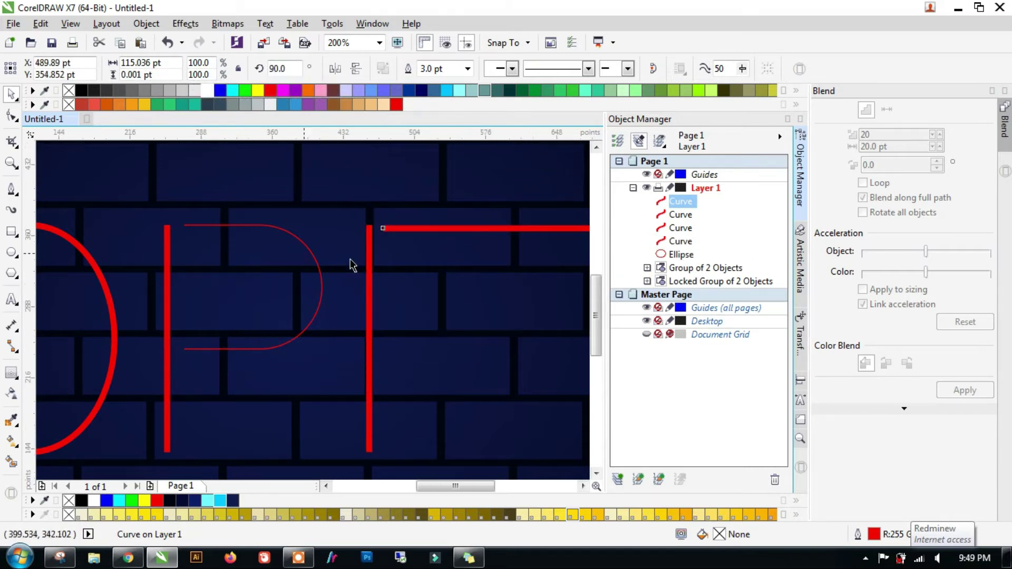
Shorten the horizontal line to about 60 pt from its right end and align its top with the neighbouring vertical stem.
scroll(350, 264, "down", 1)
scroll(477, 255, "up", 1)
left_click_drag(448, 232, 360, 256)
scroll(419, 198, "down", 1)
scroll(384, 228, "up", 1)
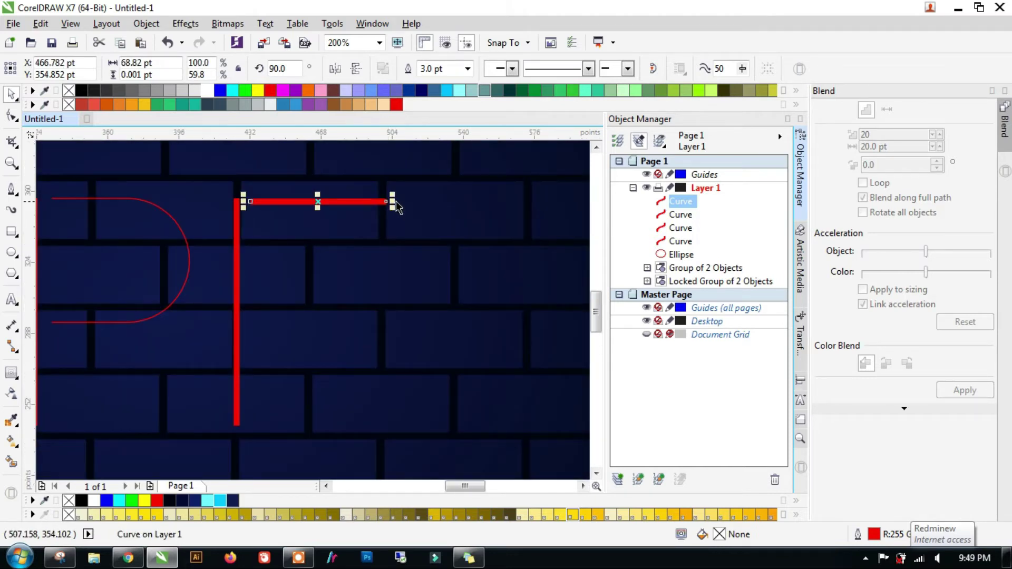
left_click_drag(389, 202, 375, 203)
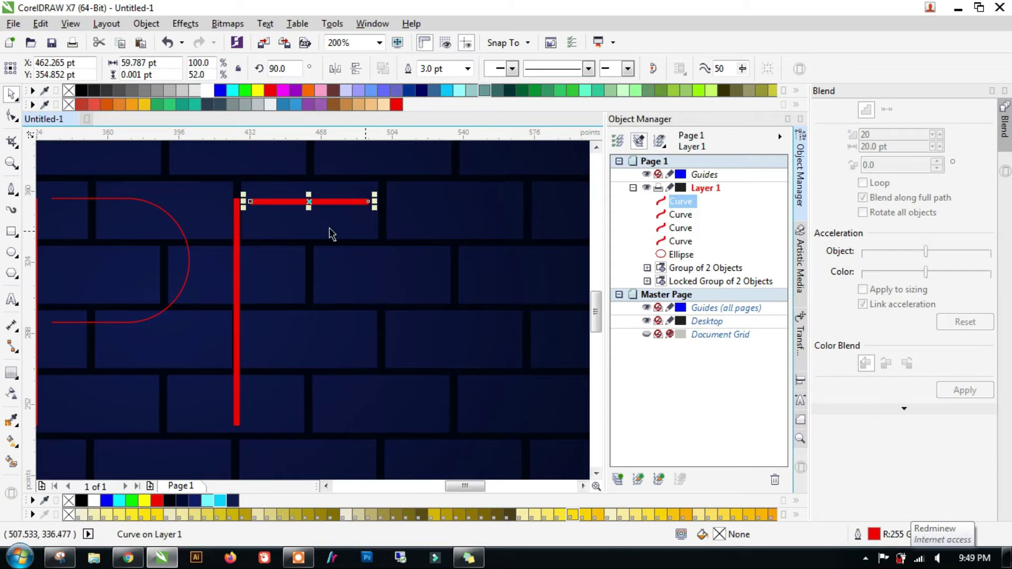
left_click(236, 223, "shift")
key("t")
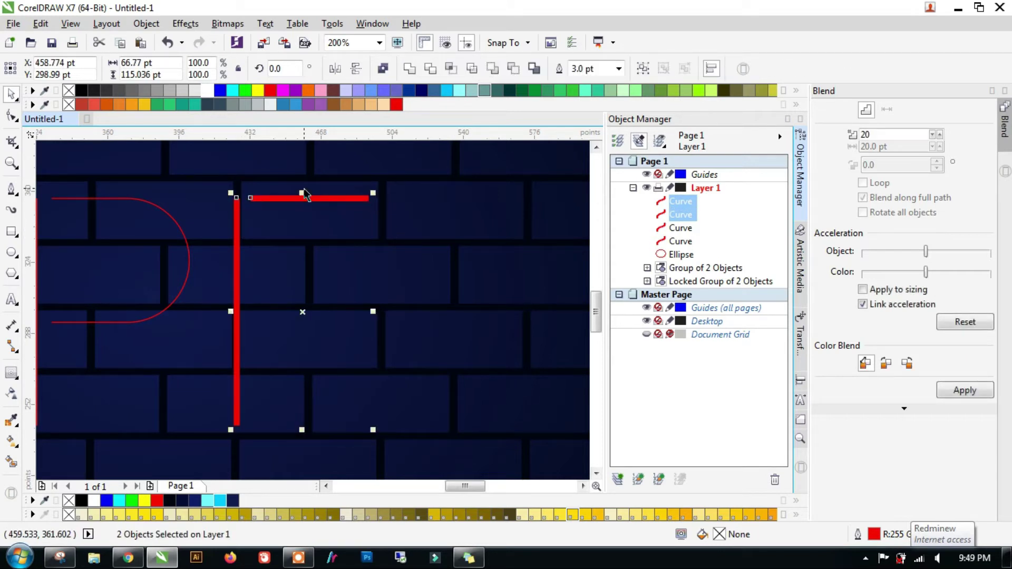
Duplicate the E's top bar twice, aligning one copy with the stem's bottom and the other with its vertical centre.
left_click(303, 187)
left_click(298, 197)
key("ctrl+v")
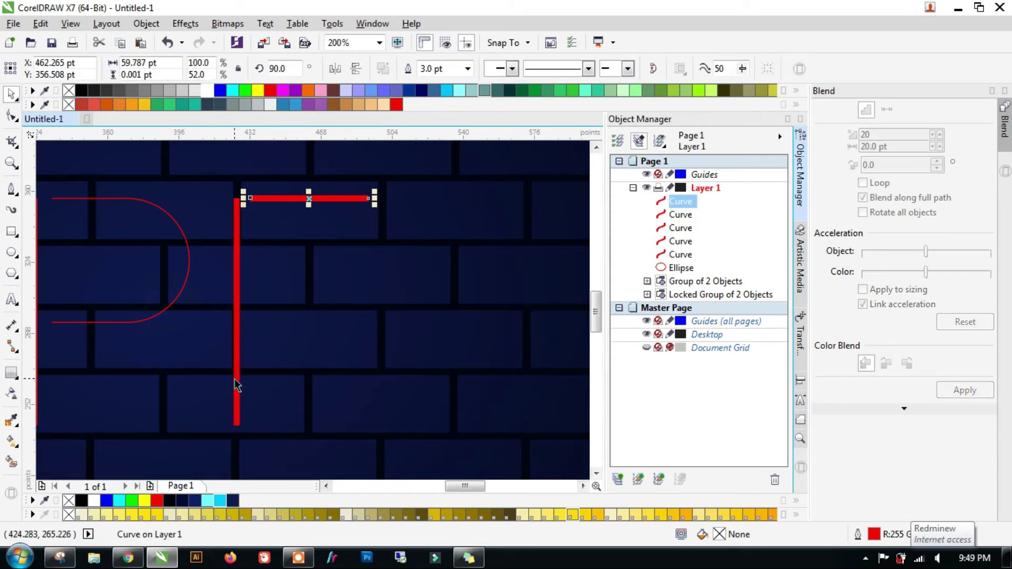
left_click(237, 378, "shift")
key("b")
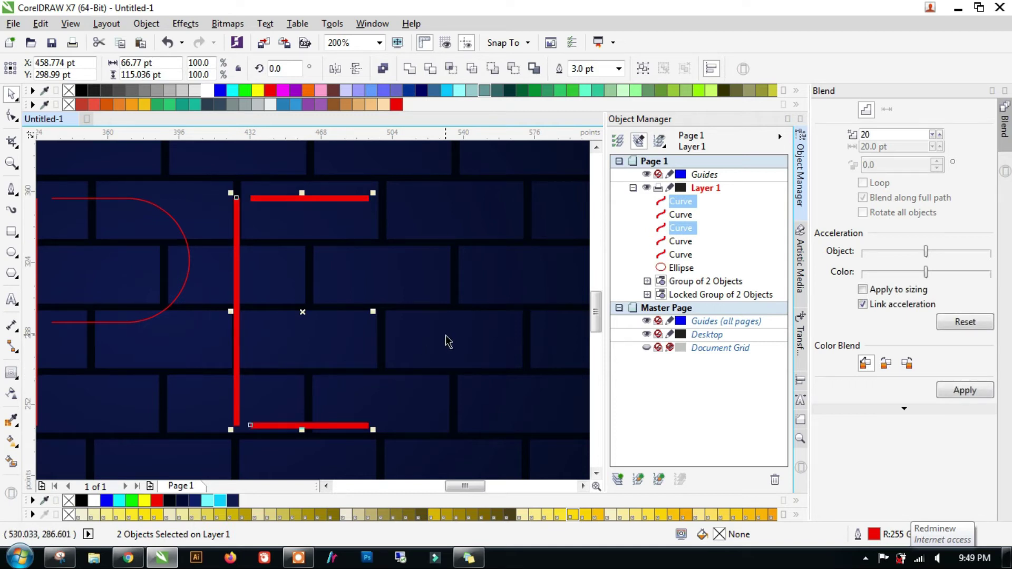
key("ctrl+v")
left_click(237, 288, "shift")
key("e")
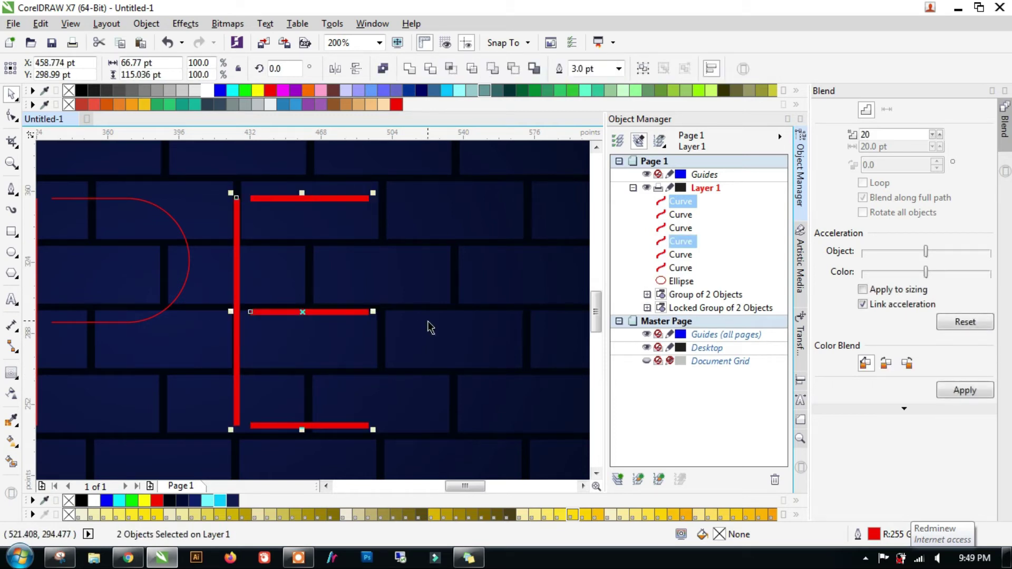
Shorten the E's middle bar from its right end to roughly three quarters of the other bars' length.
left_click(429, 327)
left_click(356, 312)
left_click_drag(375, 313, 343, 313)
left_click(431, 278)
scroll(425, 288, "down", 1)
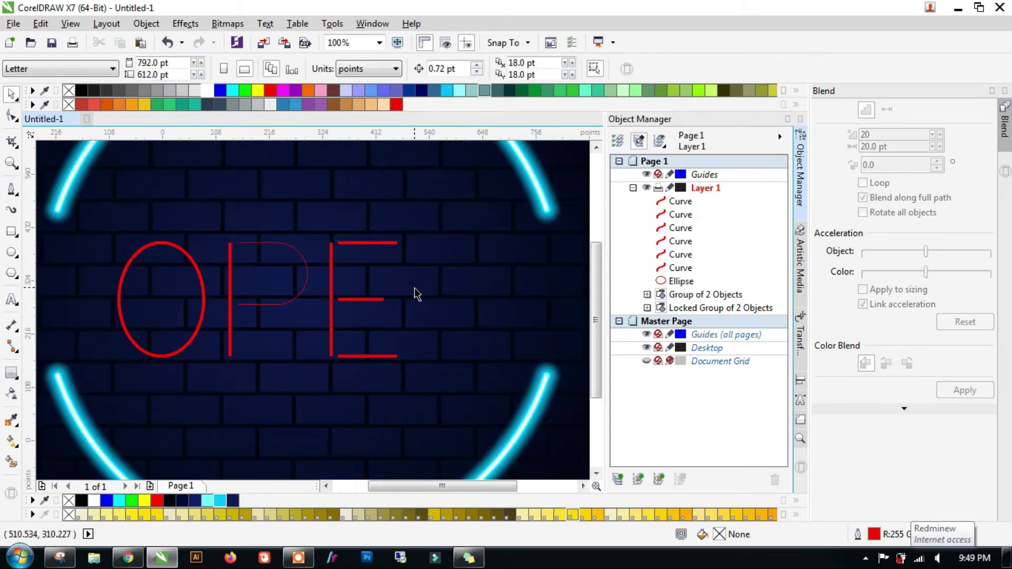
Set the P bowl's outline width to 3.0 pt to match the other letter strokes.
scroll(414, 289, "down", 1)
scroll(414, 301, "up", 1)
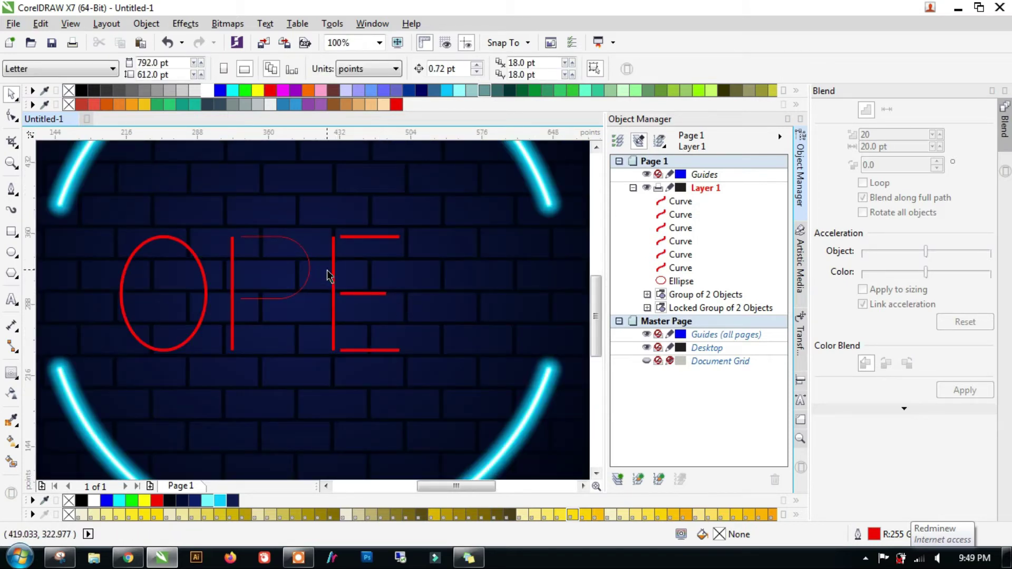
scroll(335, 269, "up", 1)
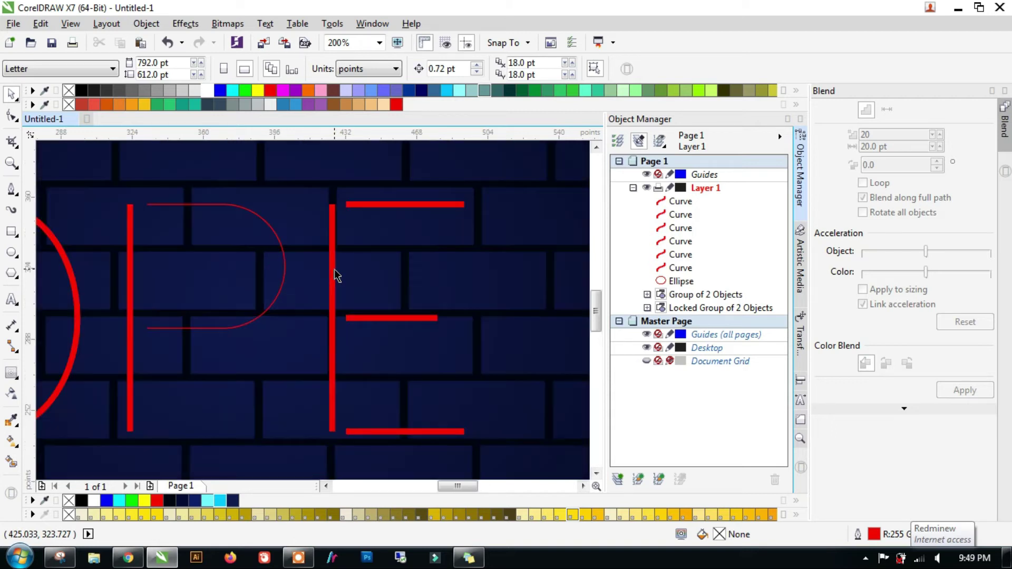
left_click(230, 205)
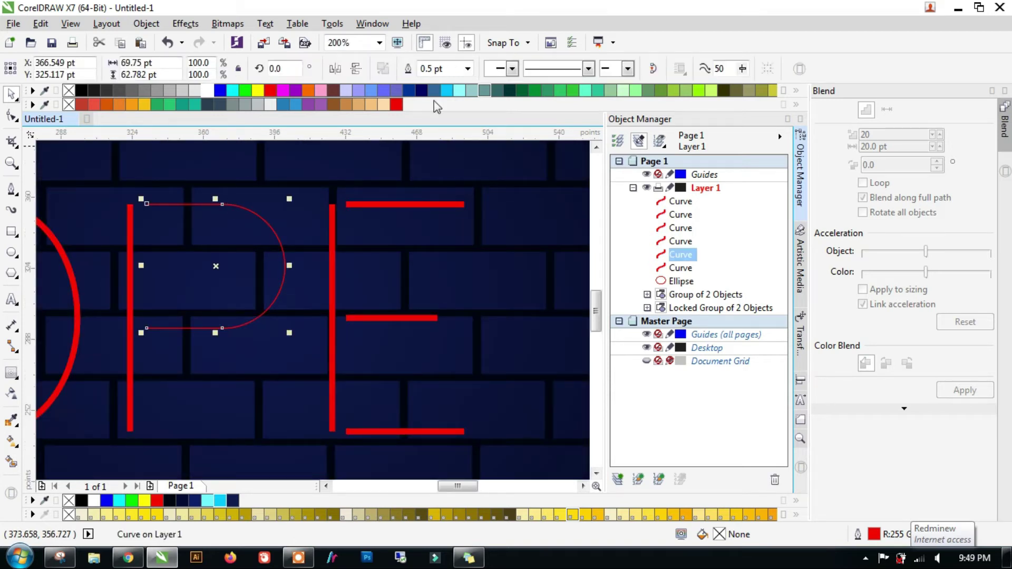
left_click(467, 69)
left_click(450, 161)
left_click(529, 238)
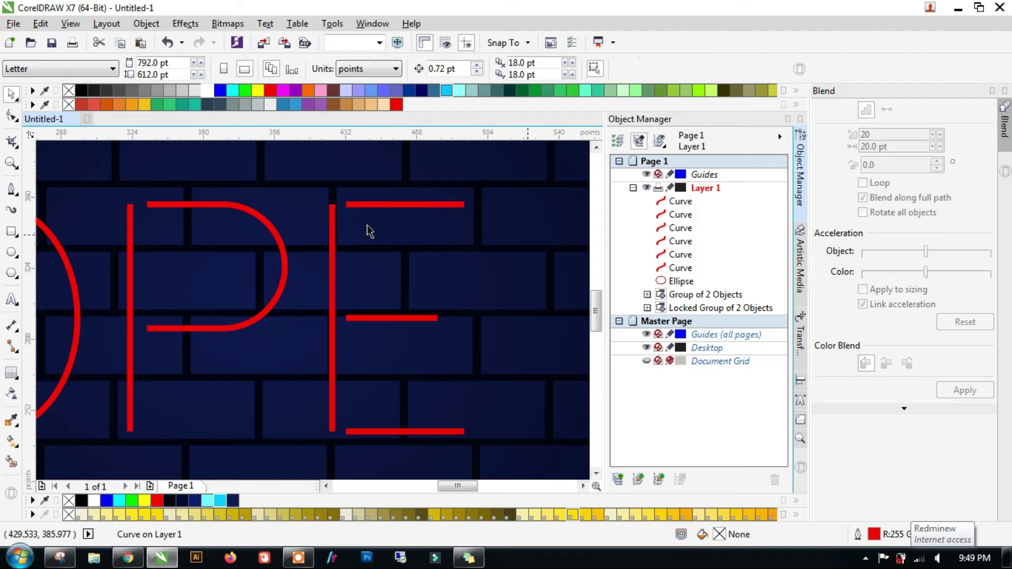
Duplicate the E's vertical stem and place the copy right of the E at about X 528 pt.
left_click(332, 232)
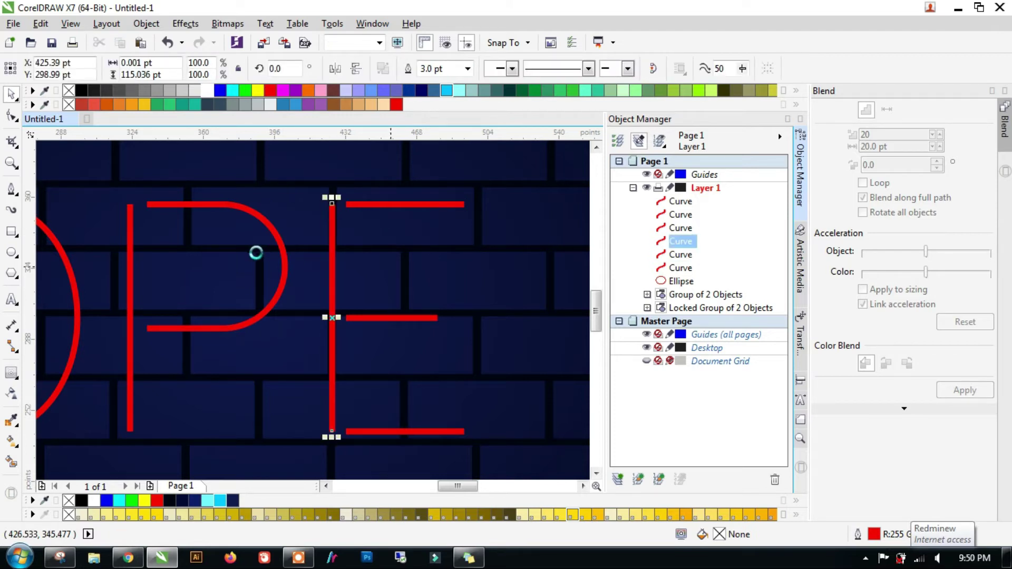
key("ctrl+v")
scroll(414, 290, "down", 1)
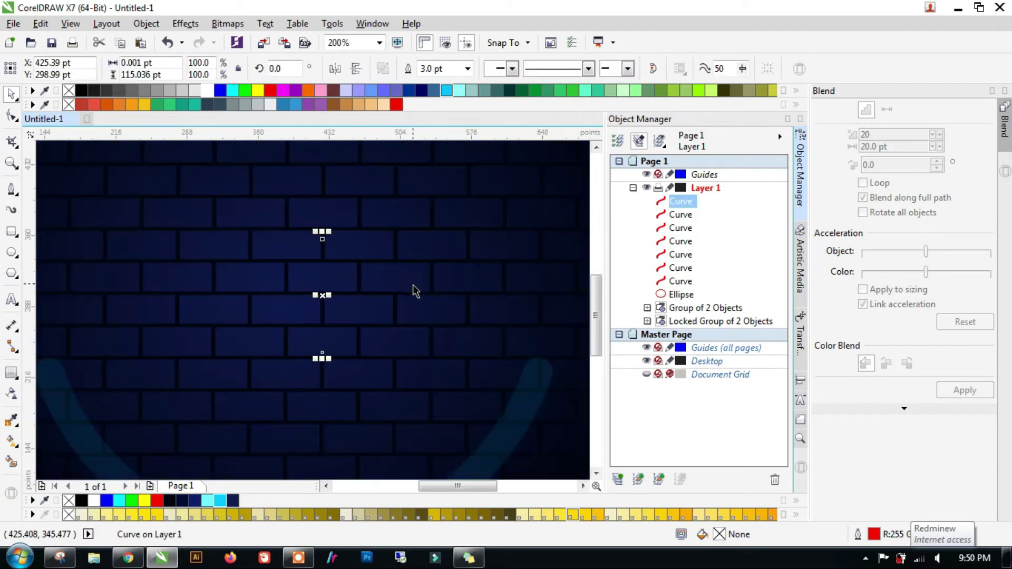
scroll(326, 280, "up", 1)
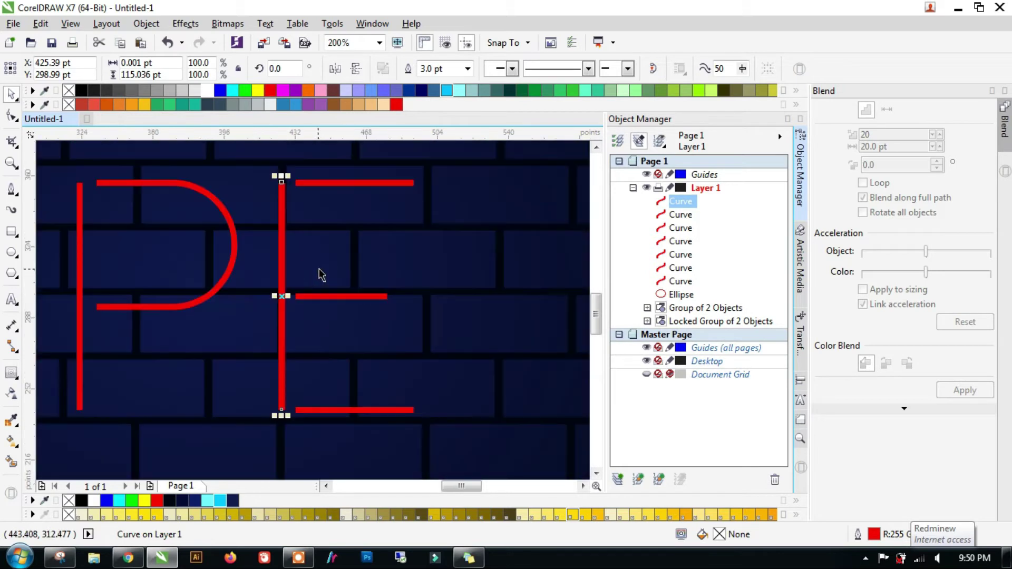
left_click_drag(282, 254, 484, 256)
Align the copied vertical line level with the E's stem.
left_click(368, 297, "shift")
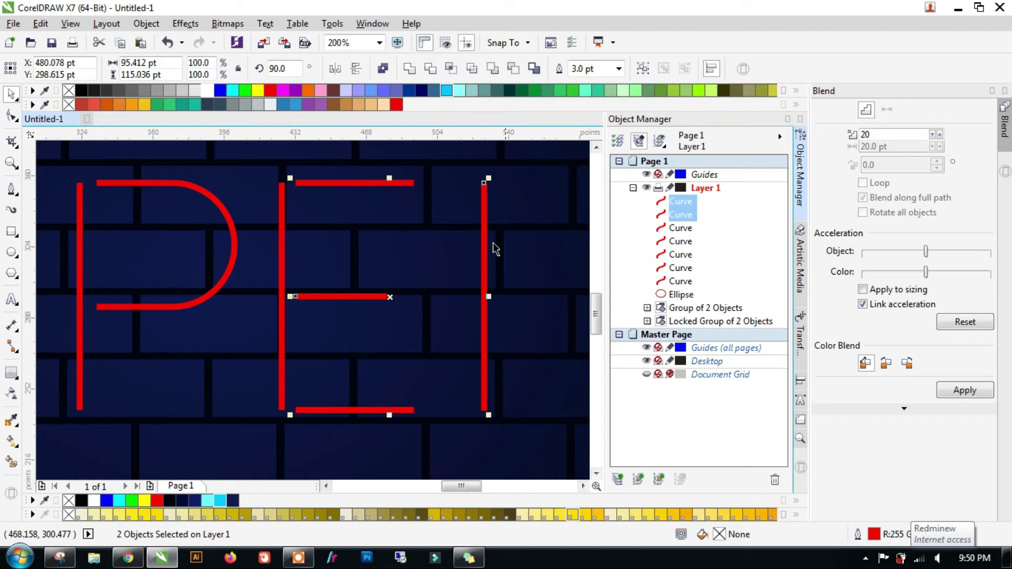
left_click(500, 214)
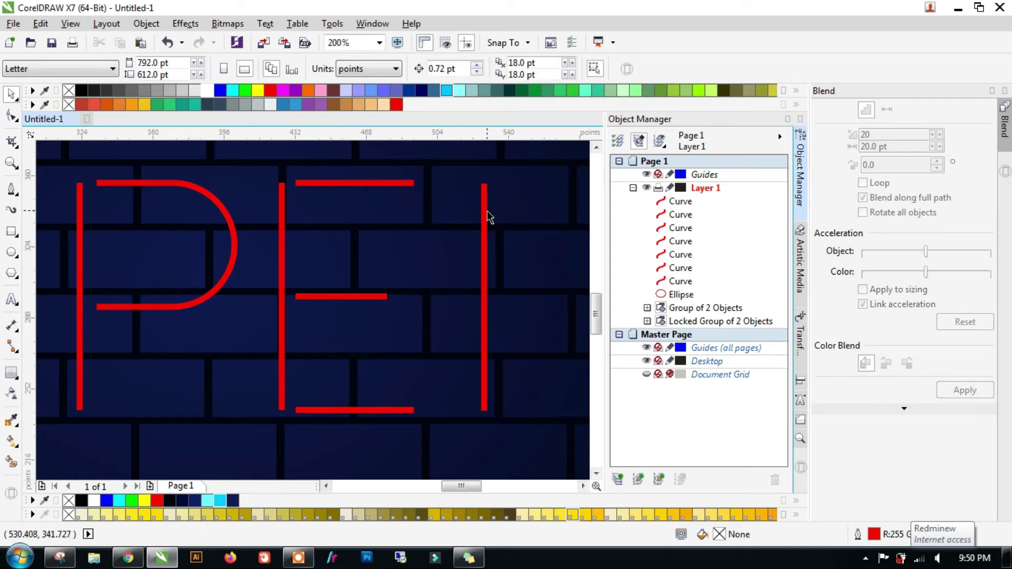
left_click(485, 209)
left_click(284, 216, "shift")
left_click(284, 222, "shift")
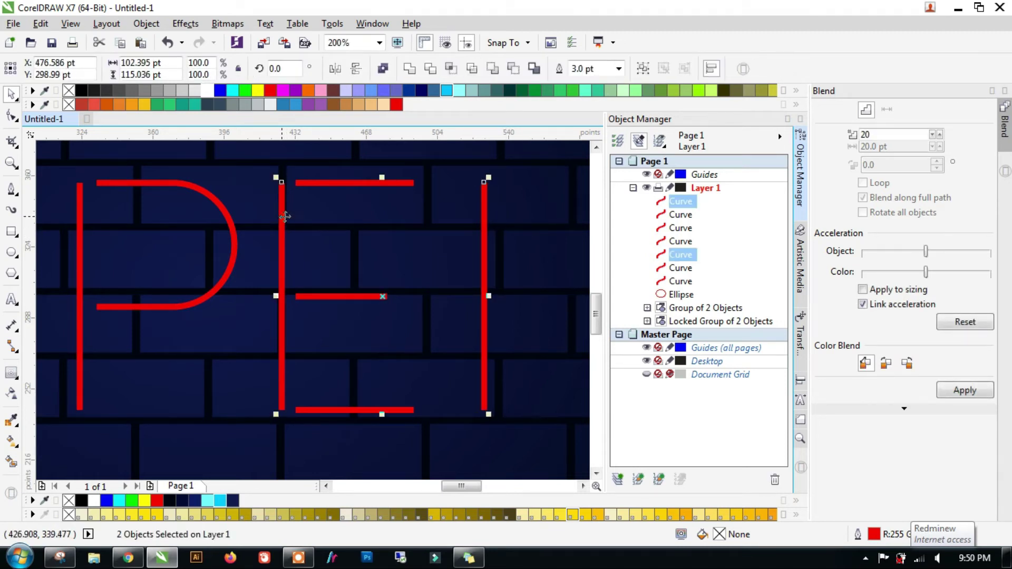
key("F3")
left_click(504, 295)
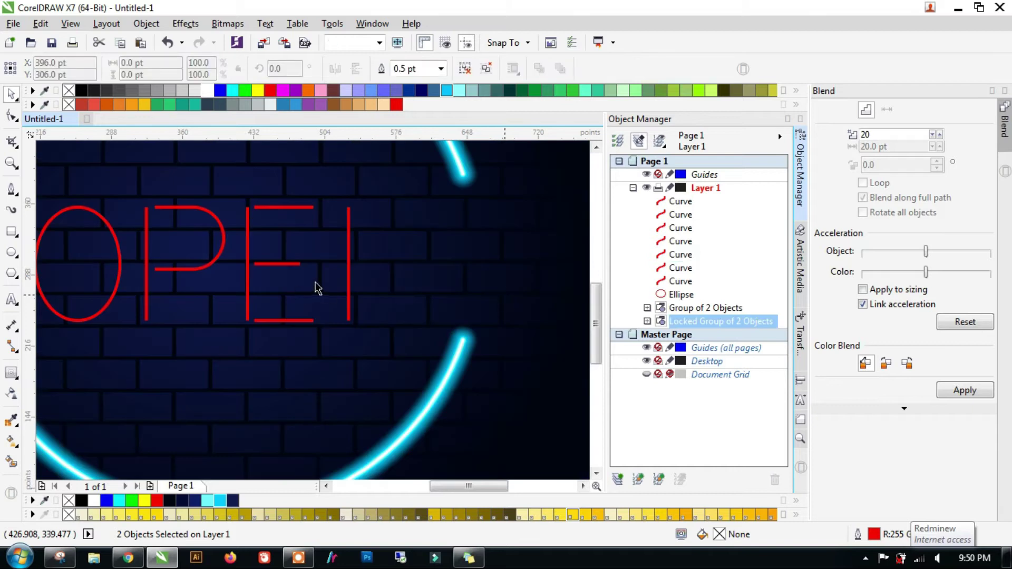
Duplicate the rightmost vertical line, place the copy at about X 611 pt, and align it level with the original.
left_click(339, 264)
scroll(344, 257, "down", 1)
left_click(332, 263)
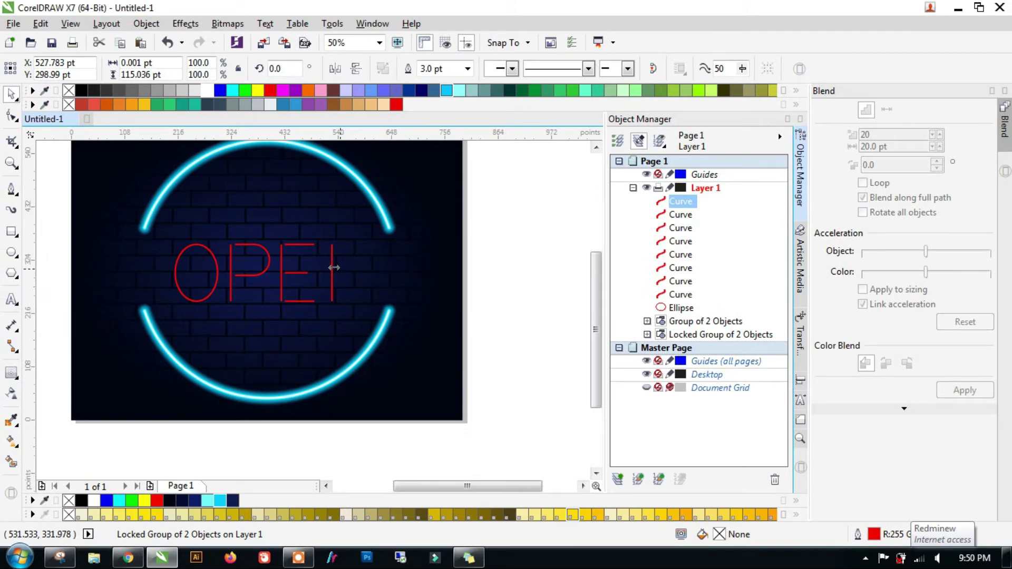
left_click(512, 288)
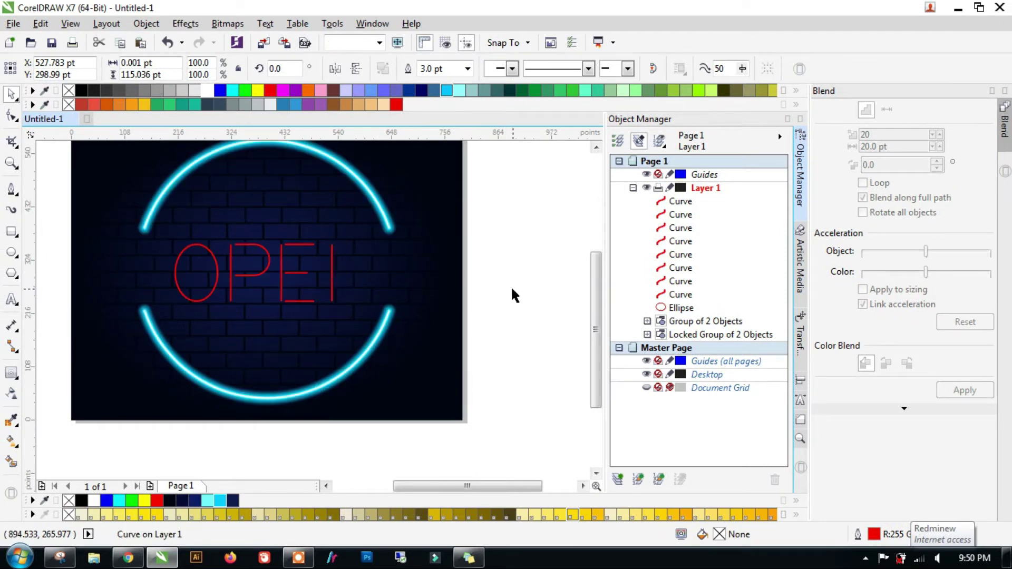
left_click(332, 263)
left_click_drag(334, 268, 372, 265)
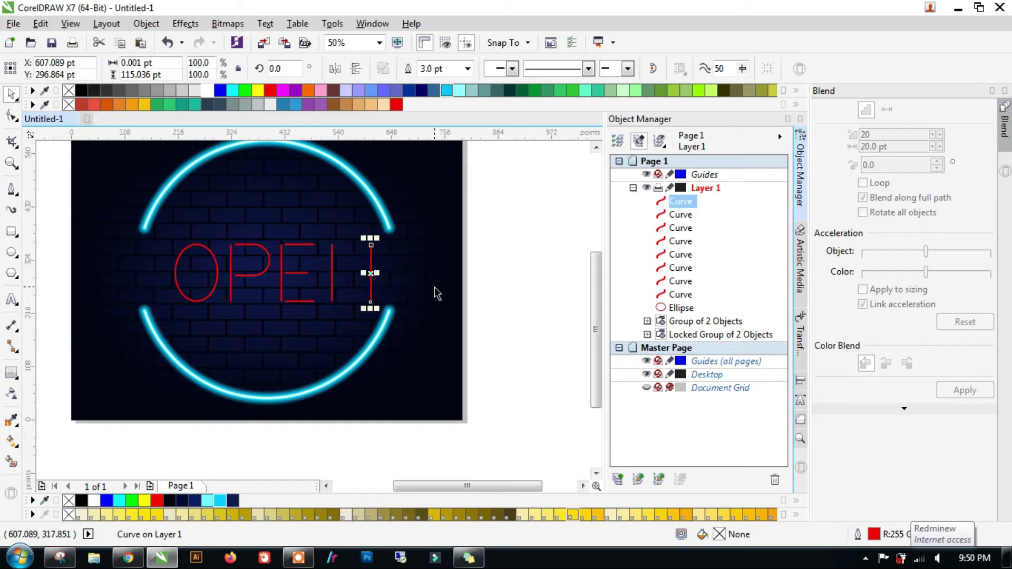
key("Right")
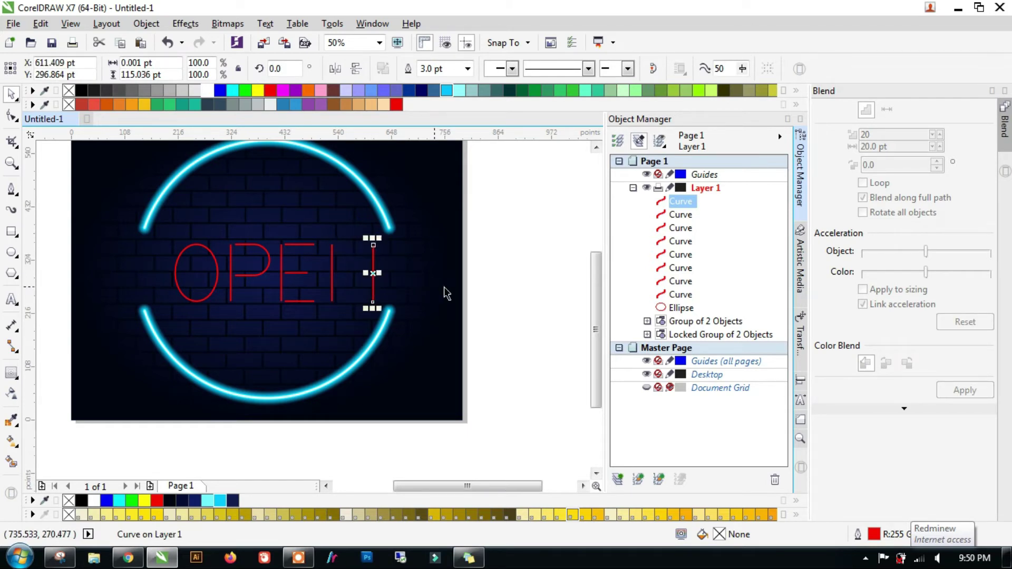
left_click(680, 215, "shift")
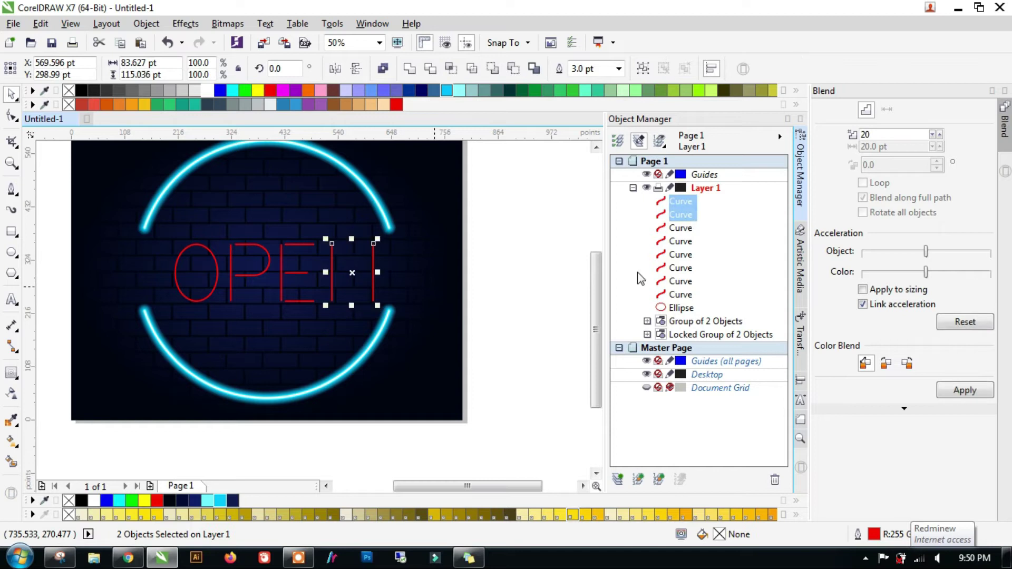
left_click(378, 293)
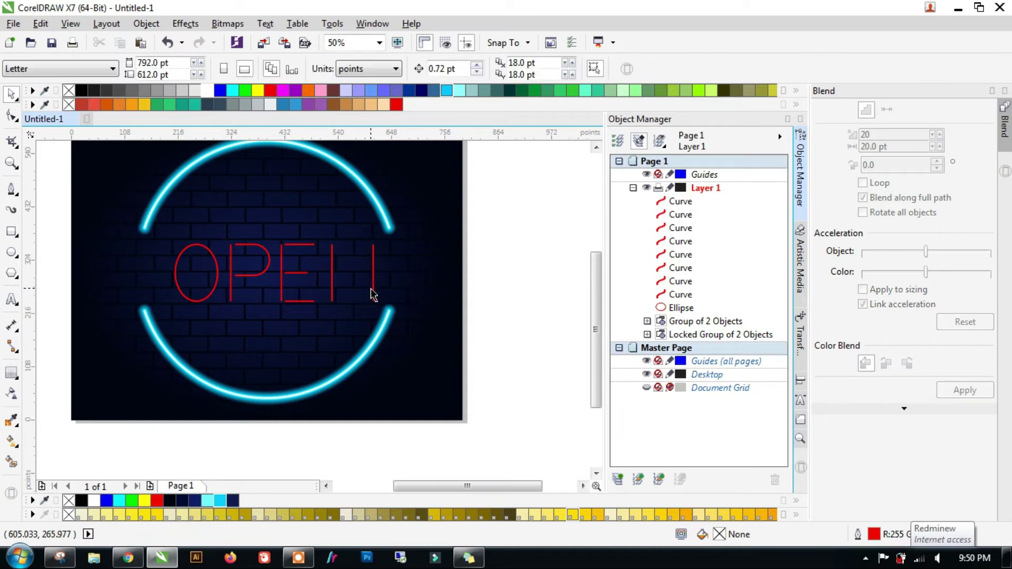
Duplicate the rightmost vertical line and skew the copy's upper end about 76 pt leftward to form the N's diagonal.
left_click(373, 292)
left_click(373, 280)
scroll(363, 269, "up", 2)
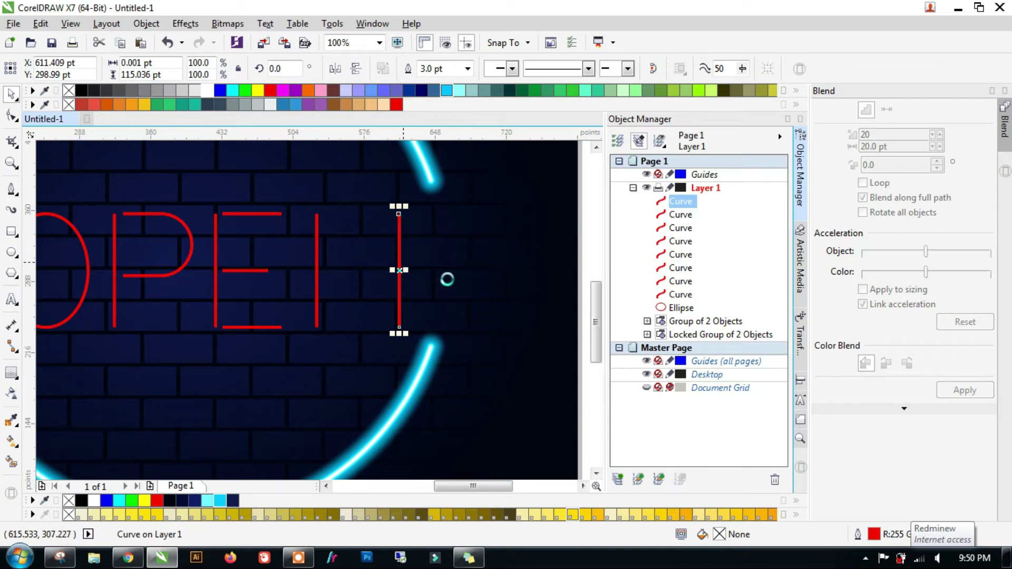
left_click(399, 245)
scroll(404, 208, "up", 1)
left_click_drag(401, 201, 252, 205)
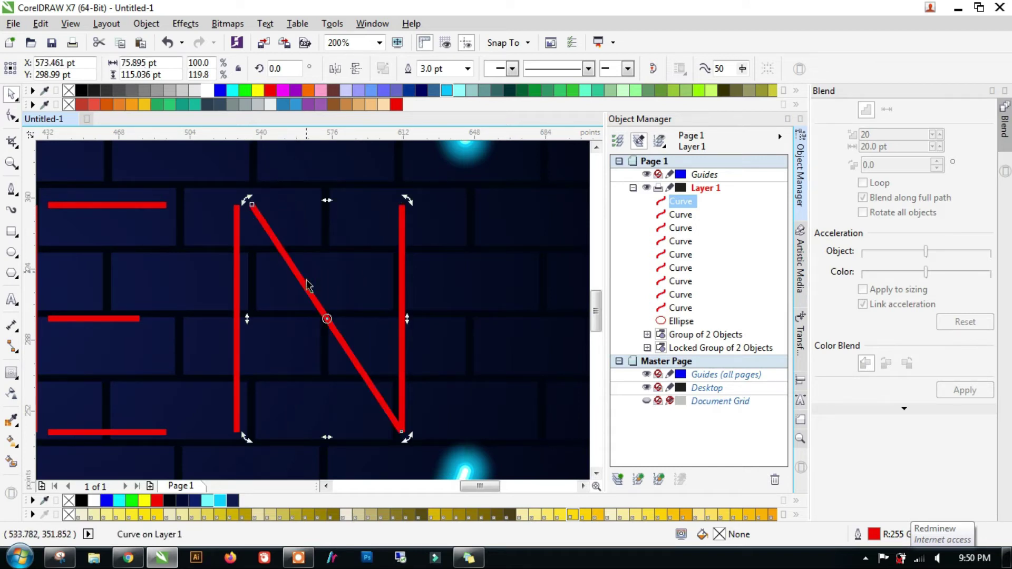
Reduce the N diagonal's skew to about 72 pt wide and nudge it left to about X 570 pt between the stems.
left_click(287, 246)
left_click_drag(326, 199, 335, 199)
left_click(296, 260)
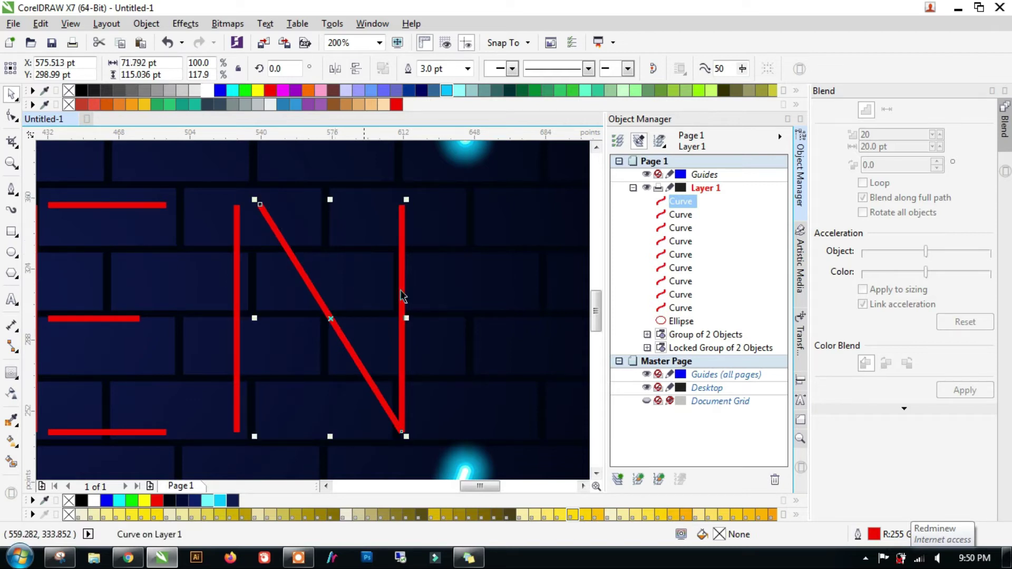
key("Left")
key("Left")
key("Left")
key("Left")
key("Left")
key("Left")
key("Left")
key("Left")
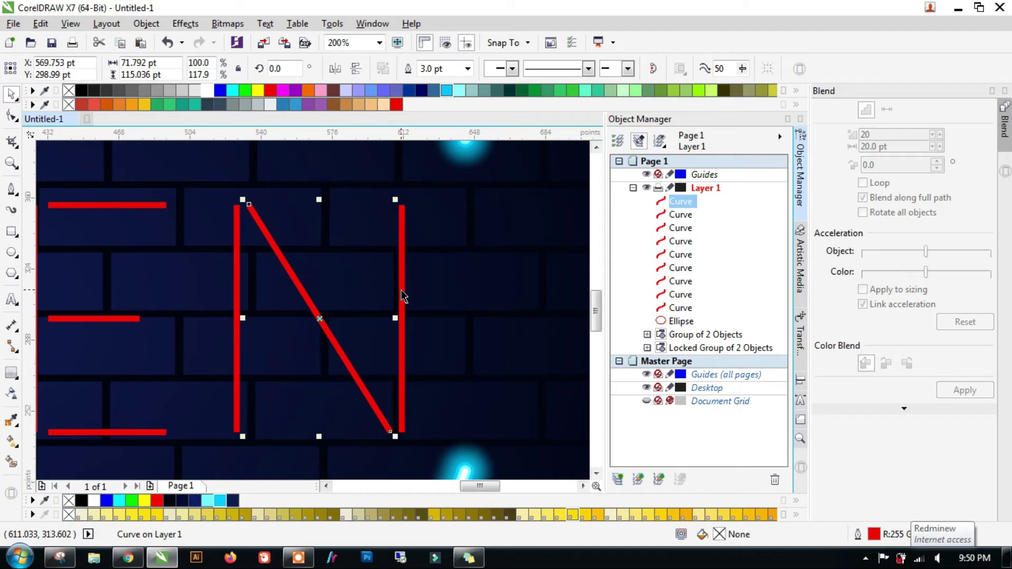
scroll(404, 297, "down", 2)
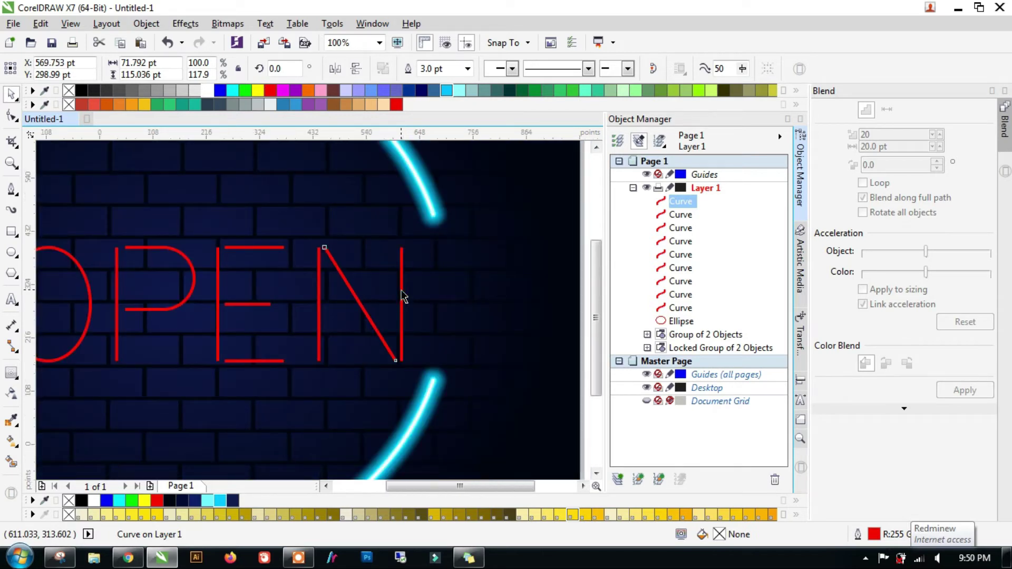
Select all strokes of the OPEN lettering and give their outlines rounded line ends.
left_click_drag(470, 422, 165, 243)
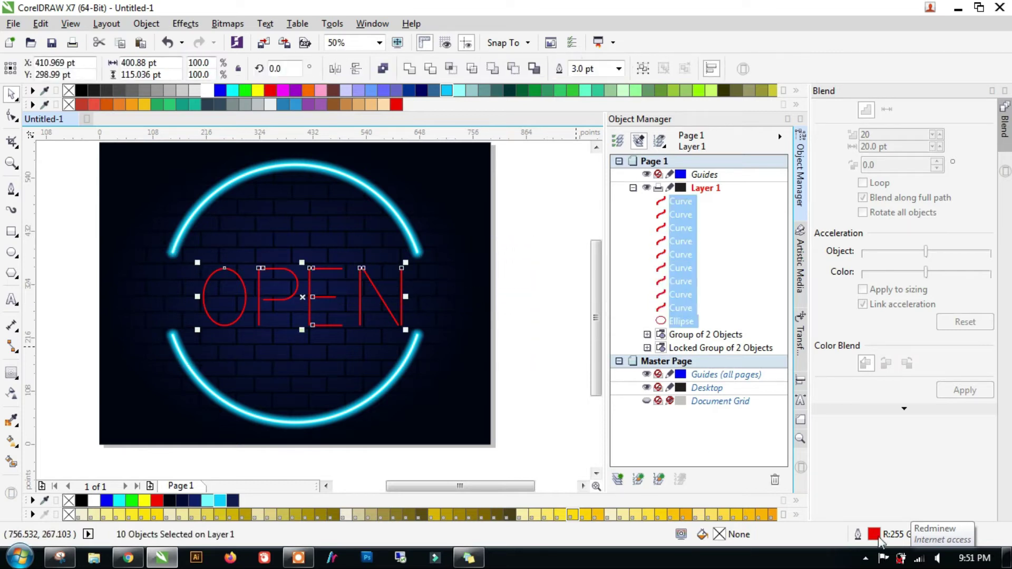
double_click(876, 535)
left_click(464, 336)
left_click(457, 284)
left_click(491, 416)
left_click(515, 321)
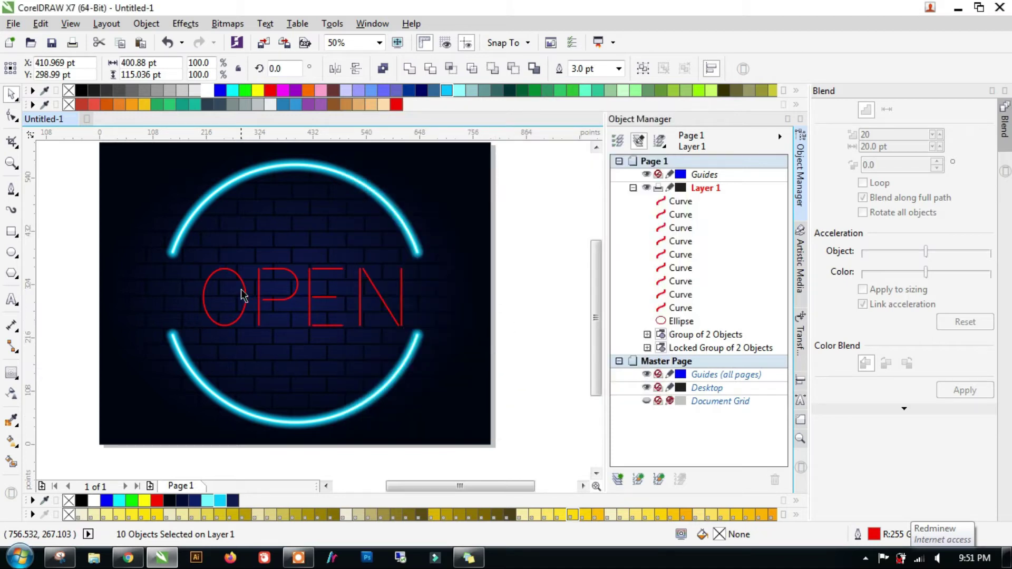
Convert the ellipse forming the letter O to curves.
left_click(223, 284)
scroll(224, 279, "up", 2)
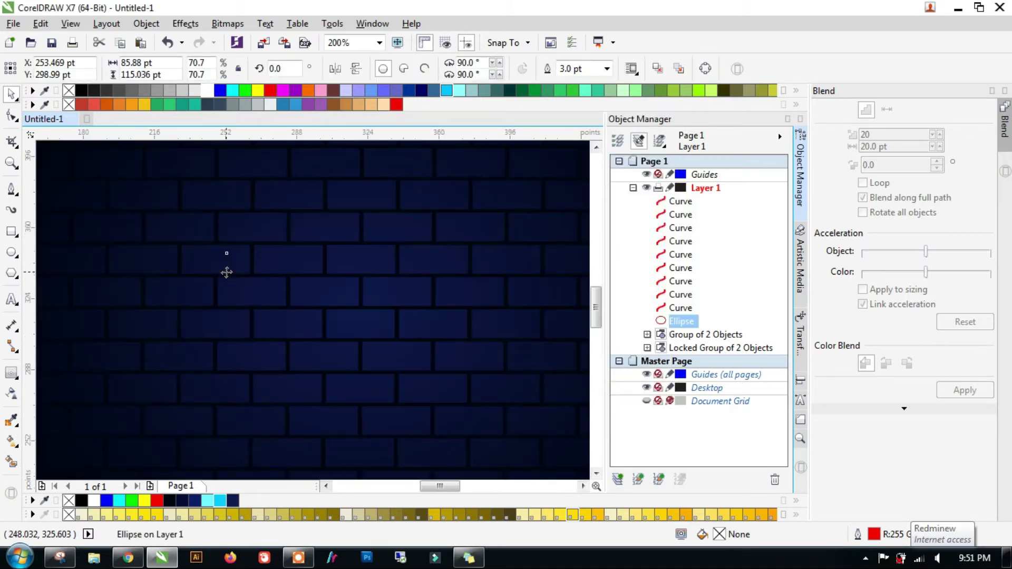
right_click(238, 238)
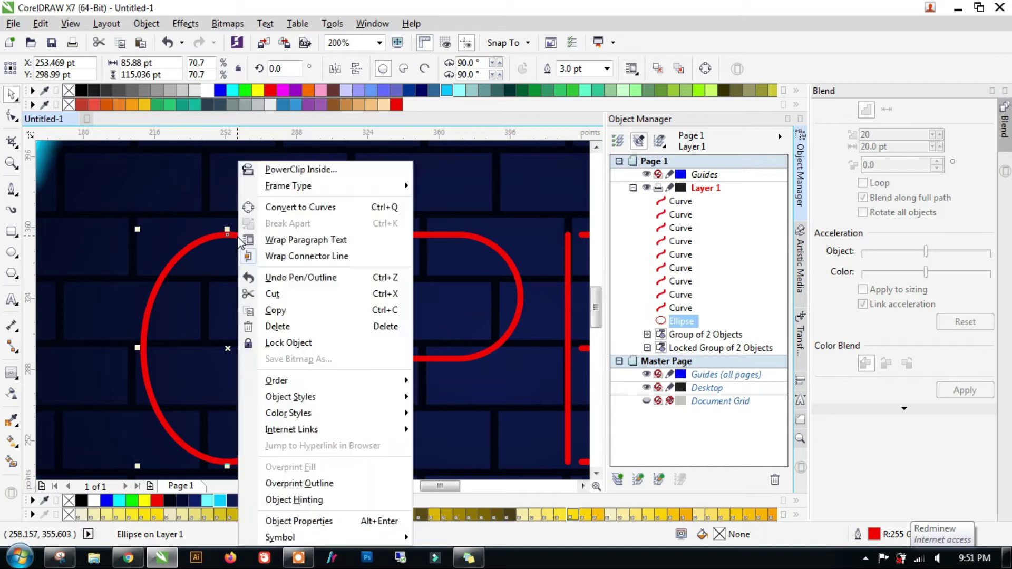
left_click(296, 210)
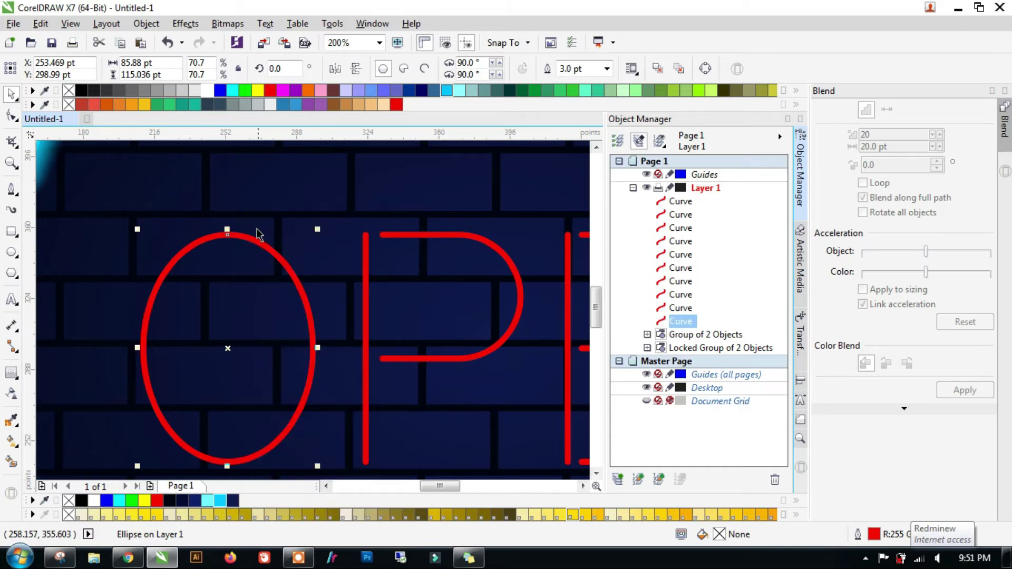
Break the O's curve apart at its top node.
key("F10")
left_click(228, 235)
right_click(230, 243)
left_click(266, 406)
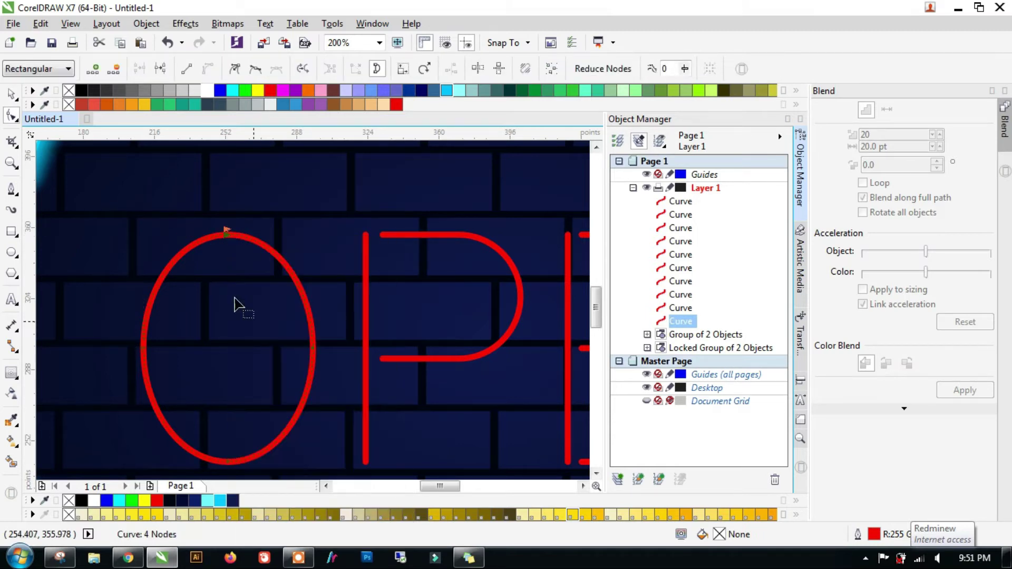
Cut a small gap in the top of the letter O by subtracting a narrow rectangle centred horizontally on it.
key("space")
left_click_drag(238, 267, 238, 276)
key("space")
left_click(257, 243, "shift")
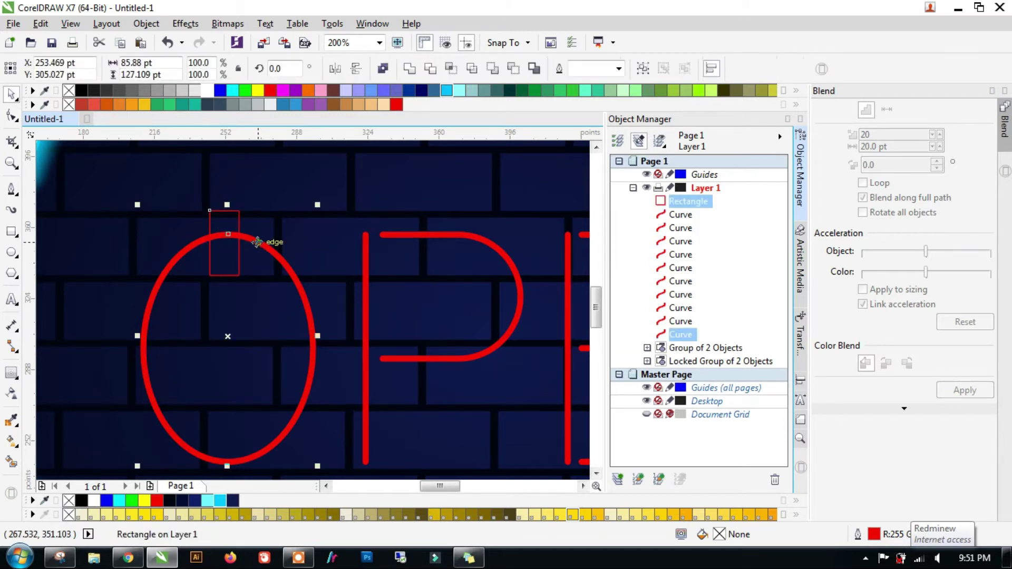
key("c")
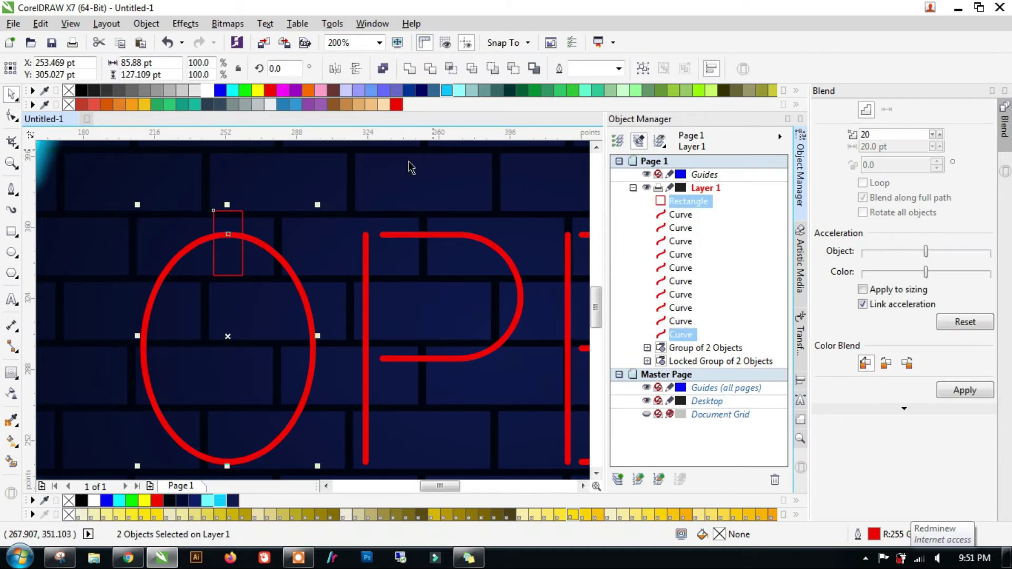
left_click(510, 74)
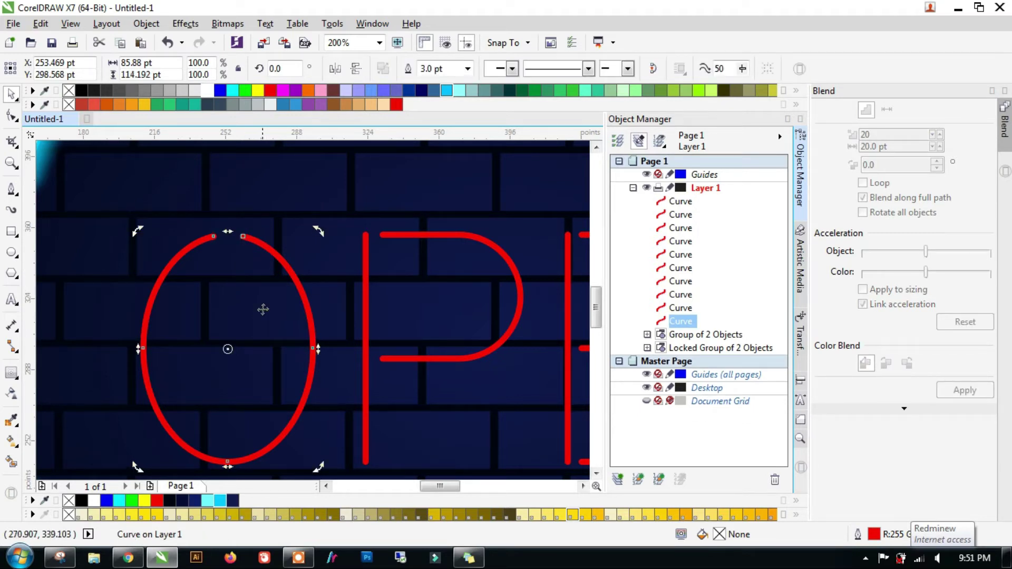
key("Escape")
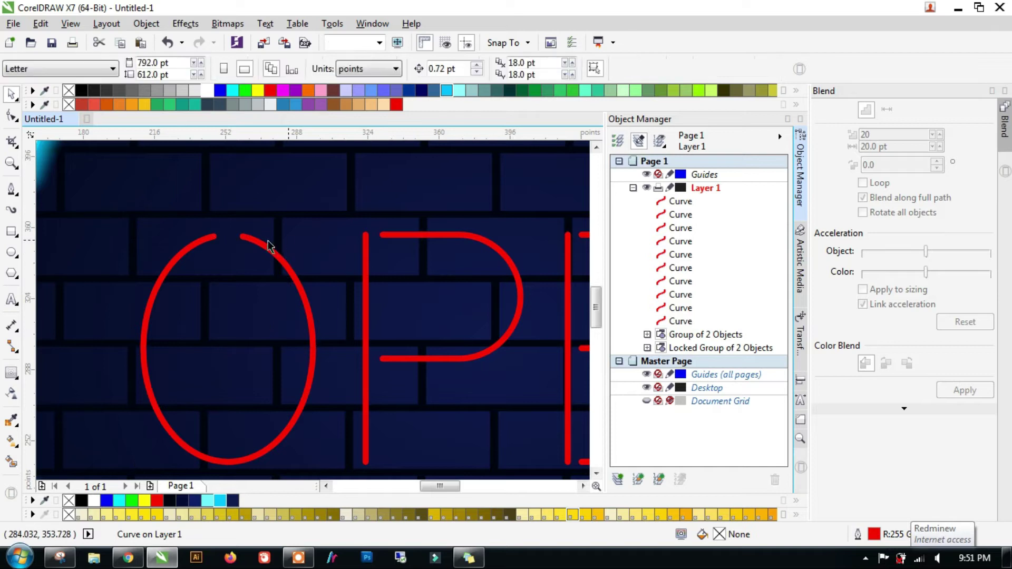
Widen the gap at the O's top by subtracting a centred rectangle about 21 pt wide and 38 pt high.
left_click(258, 242)
key("F6")
left_click_drag(210, 200, 248, 275)
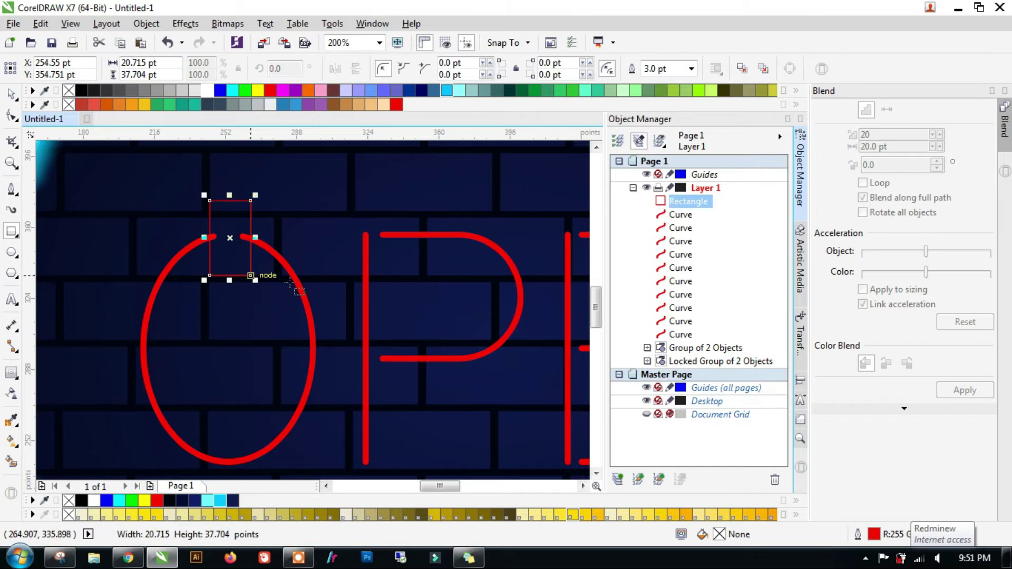
key("space")
left_click(294, 280, "shift")
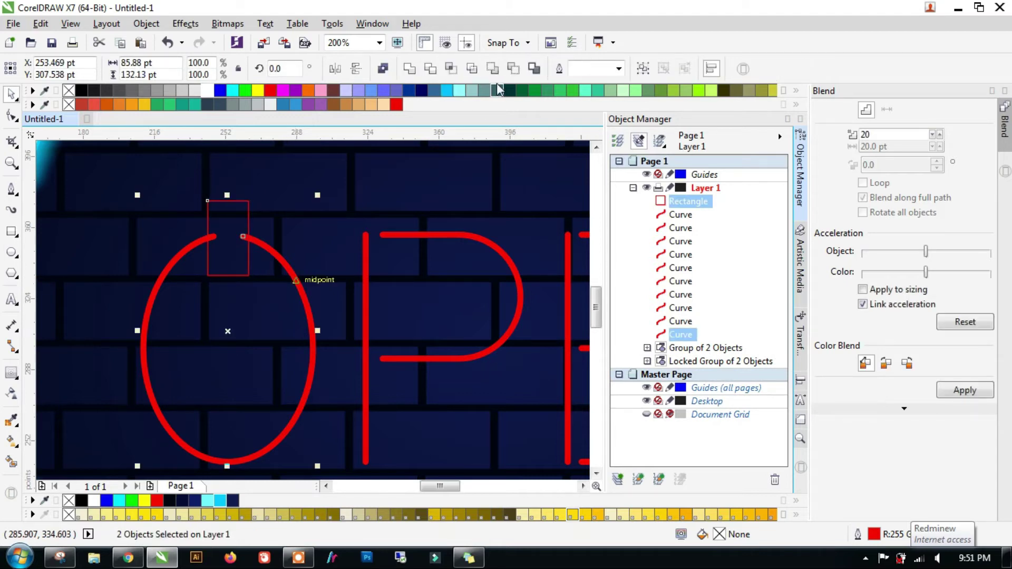
left_click(512, 69)
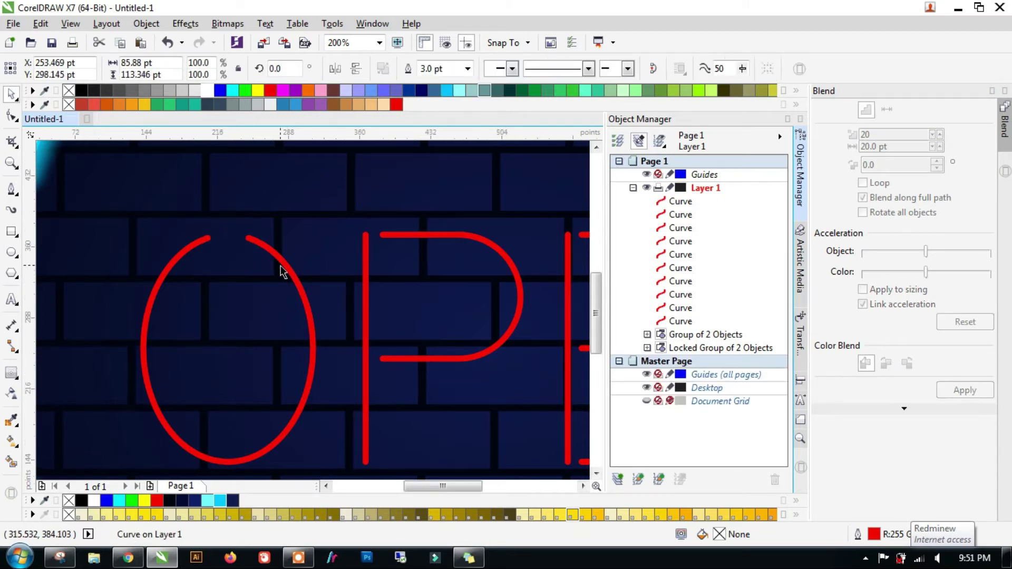
scroll(281, 267, "down", 1)
key("Escape")
Select all ten strokes of the OPEN lettering and convert their outlines to objects.
left_click(324, 299)
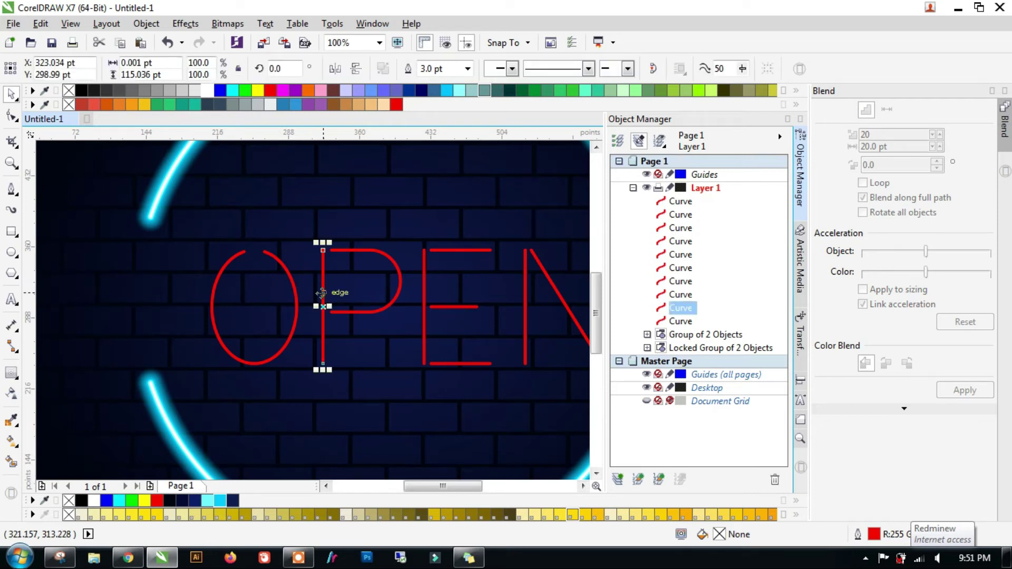
left_click(290, 284)
left_click(680, 202, "shift")
right_click(684, 216)
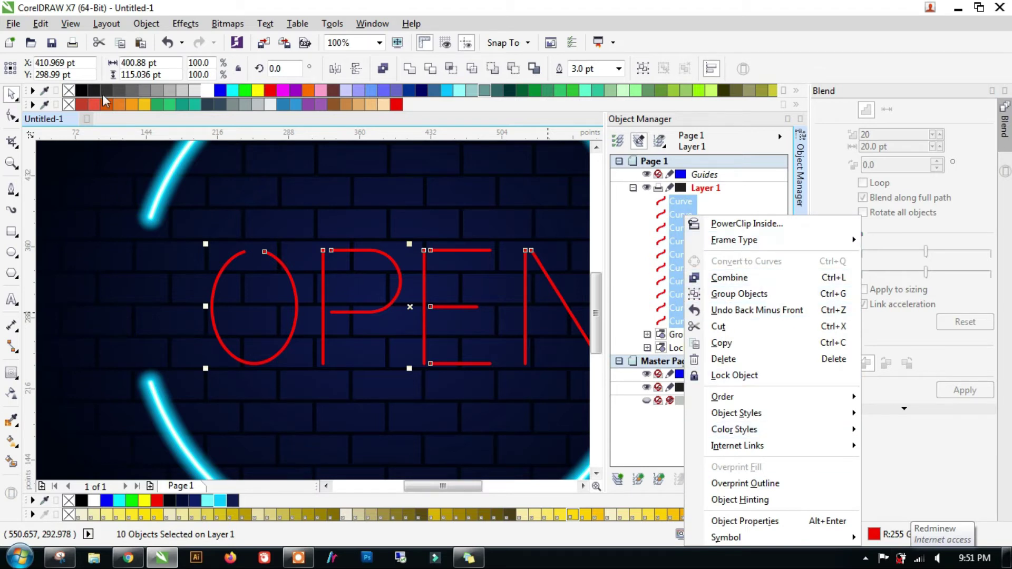
left_click(106, 24)
left_click(146, 23)
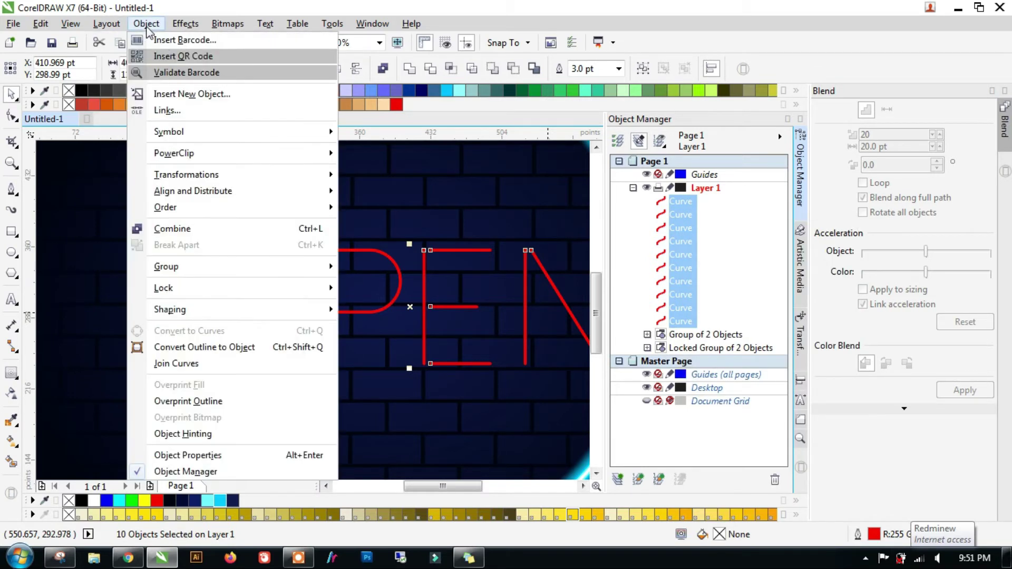
left_click(260, 347)
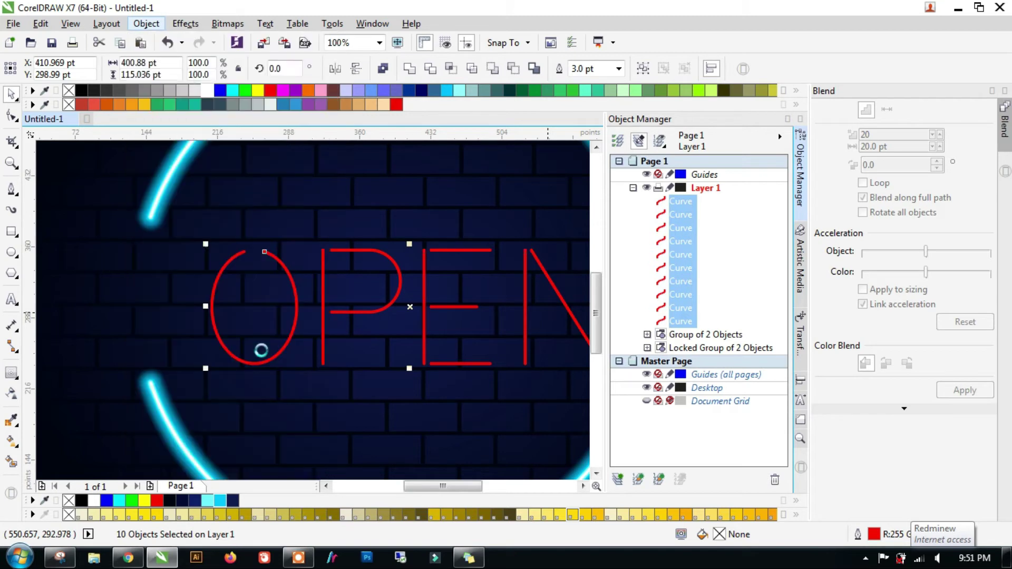
left_click(456, 229)
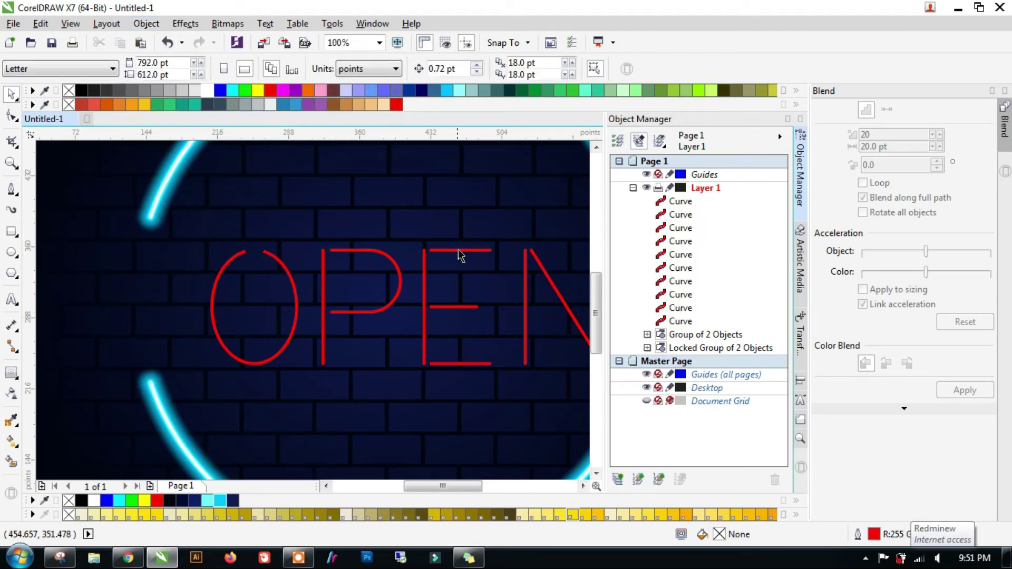
Fill the vertical stem of the letter P with white.
left_click(461, 251)
left_click(305, 296)
scroll(294, 284, "down", 1)
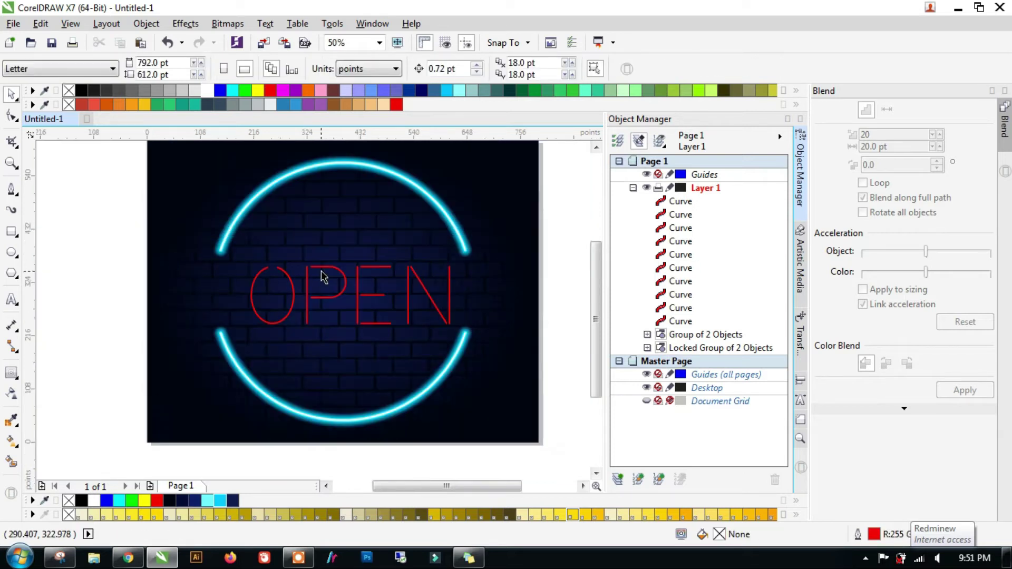
scroll(307, 281, "up", 1)
left_click(306, 280)
scroll(308, 266, "up", 2)
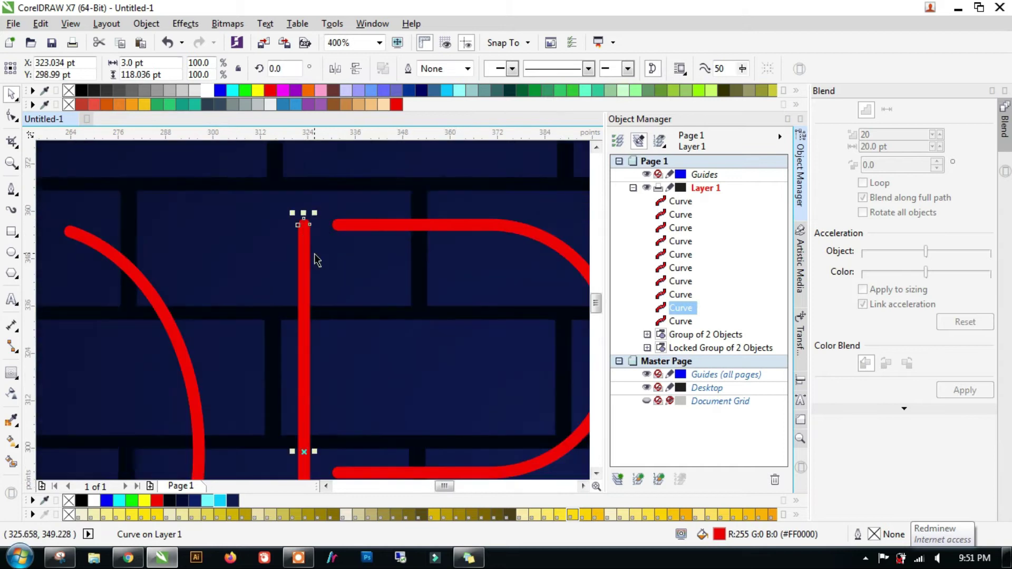
left_click(211, 93)
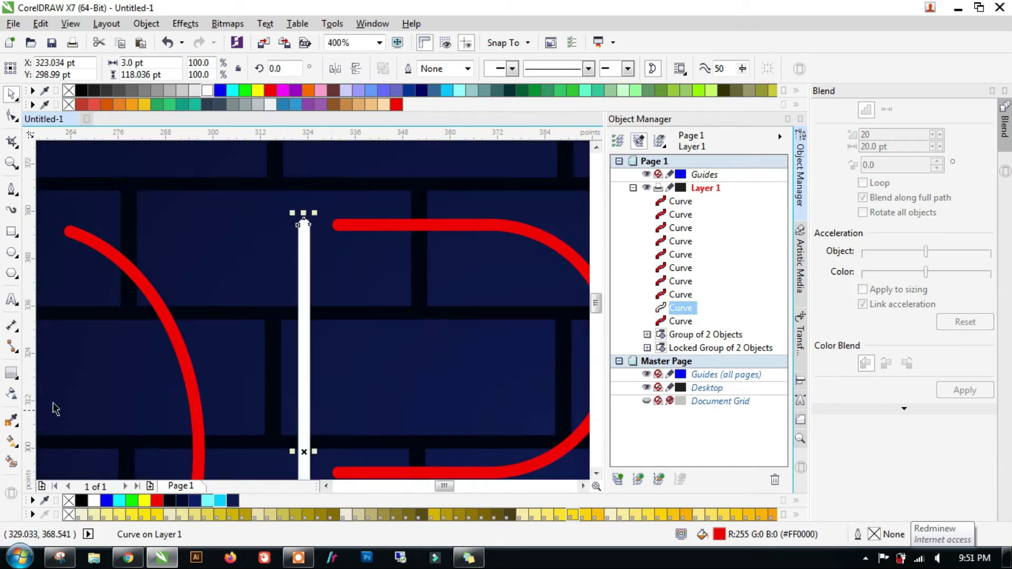
Apply an outside contour with 2 steps and a 0.234 pt offset to the P's white stem.
left_click(11, 373)
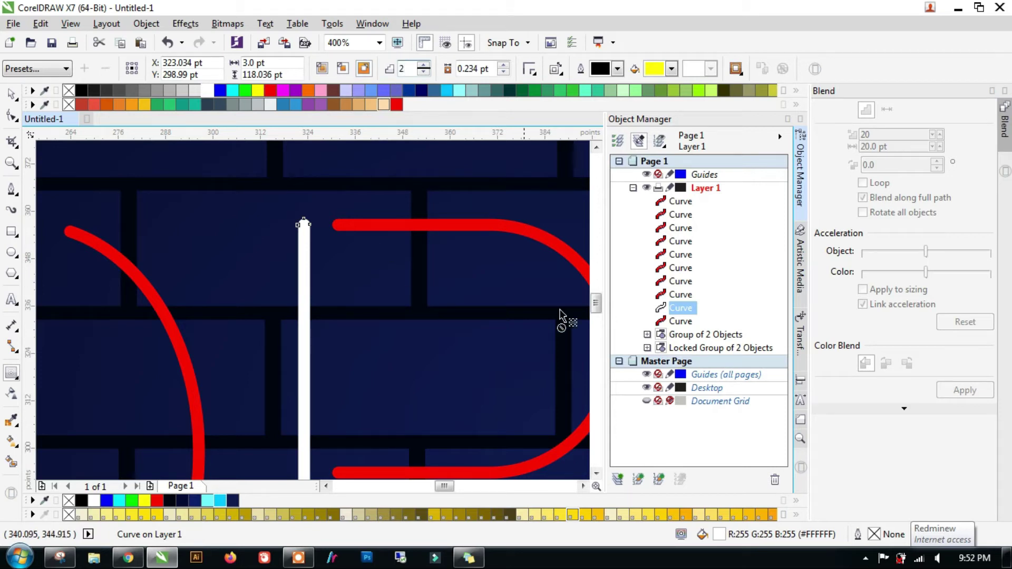
key("Return")
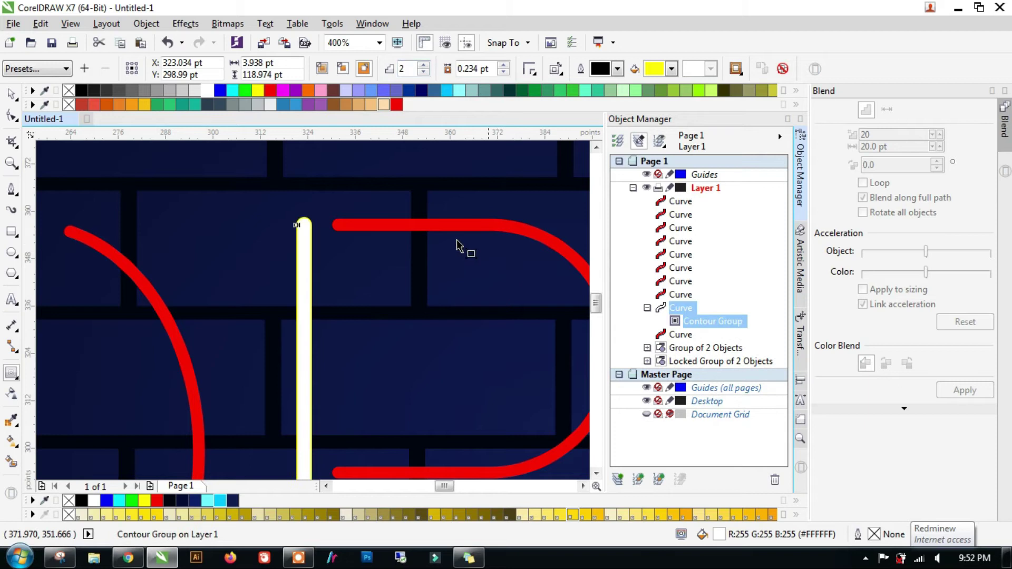
scroll(305, 227, "up", 6)
scroll(321, 231, "up", 1)
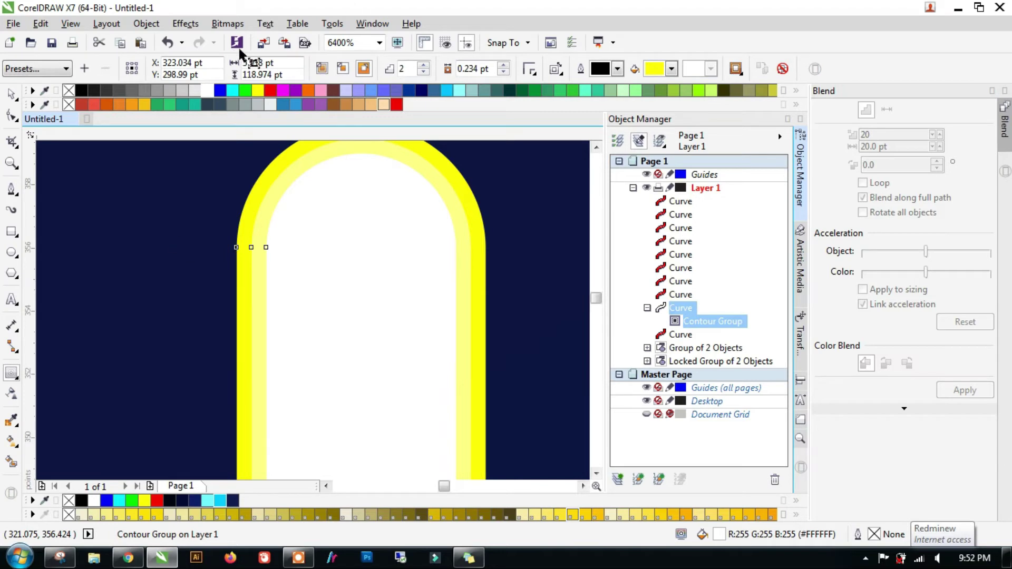
scroll(482, 314, "down", 6)
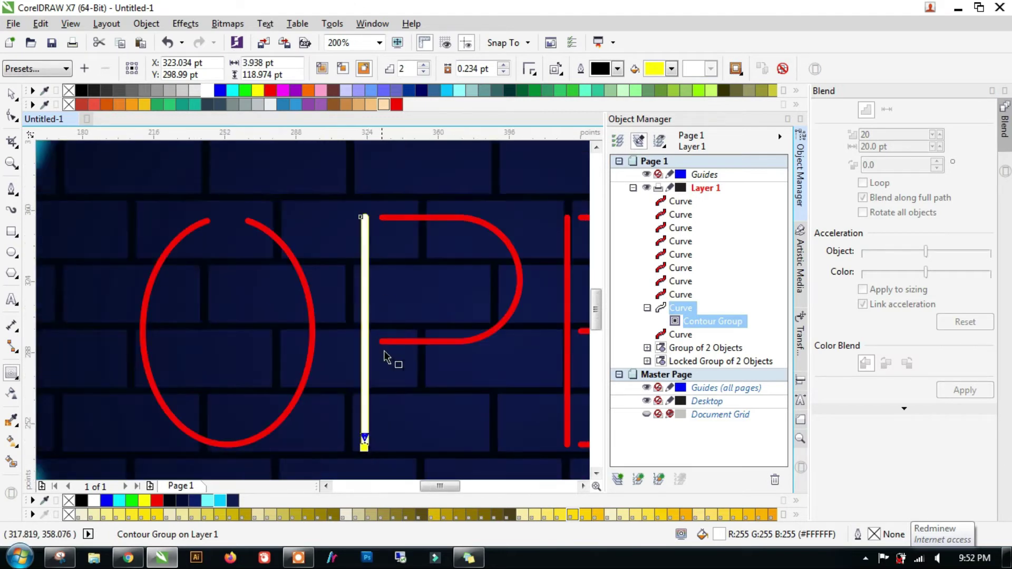
Enlarge the contour around the P's stem to an offset of about 2.08 pt.
scroll(369, 458, "up", 2)
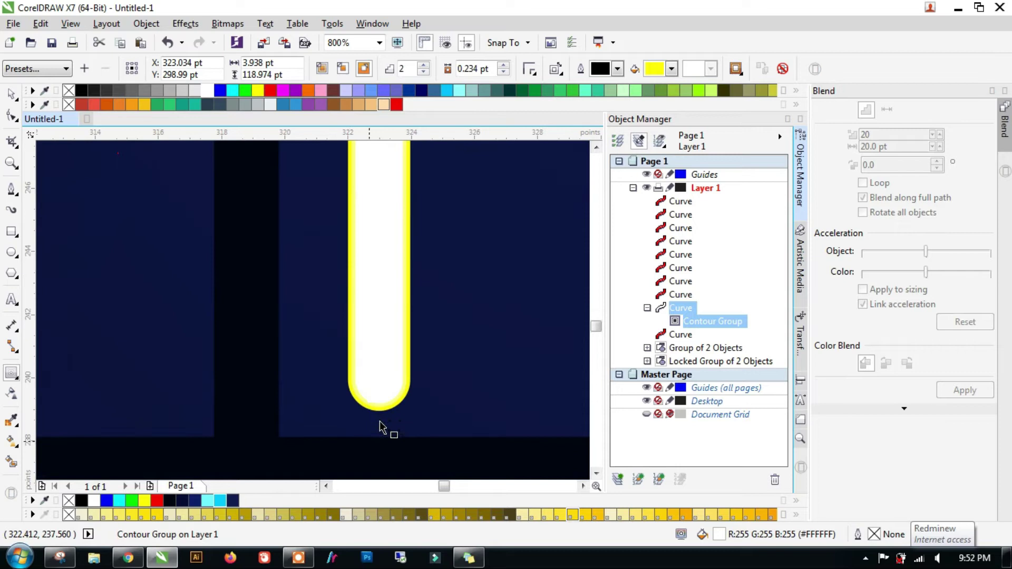
scroll(380, 426, "up", 2)
left_click_drag(381, 394, 389, 420)
scroll(289, 329, "down", 4)
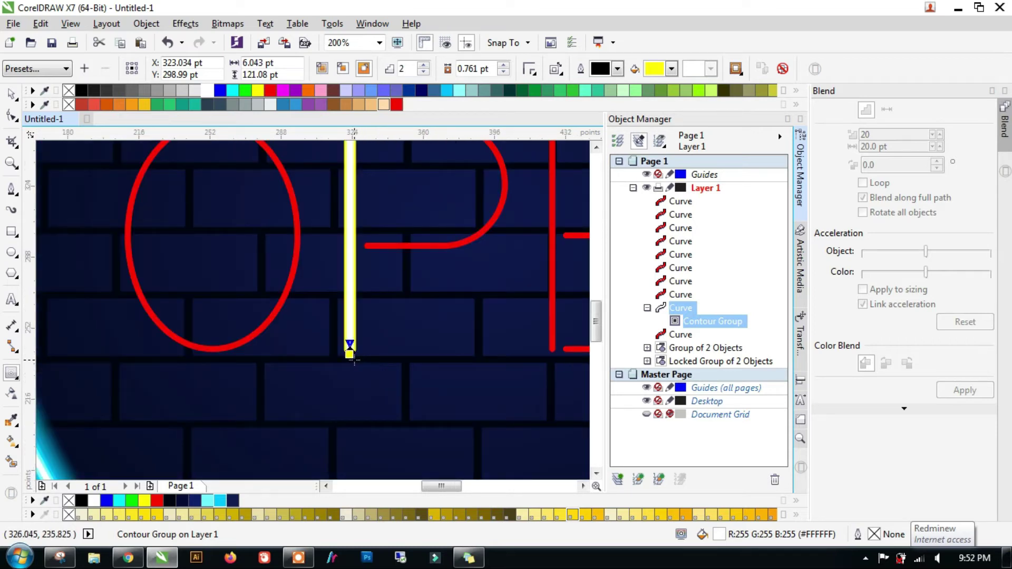
left_click_drag(354, 364, 357, 366)
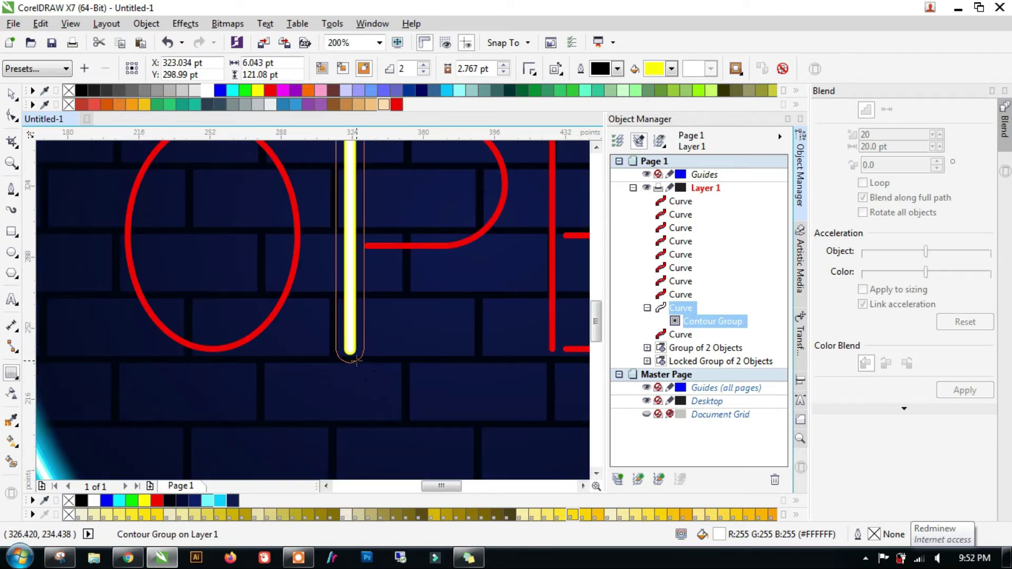
scroll(350, 363, "up", 2)
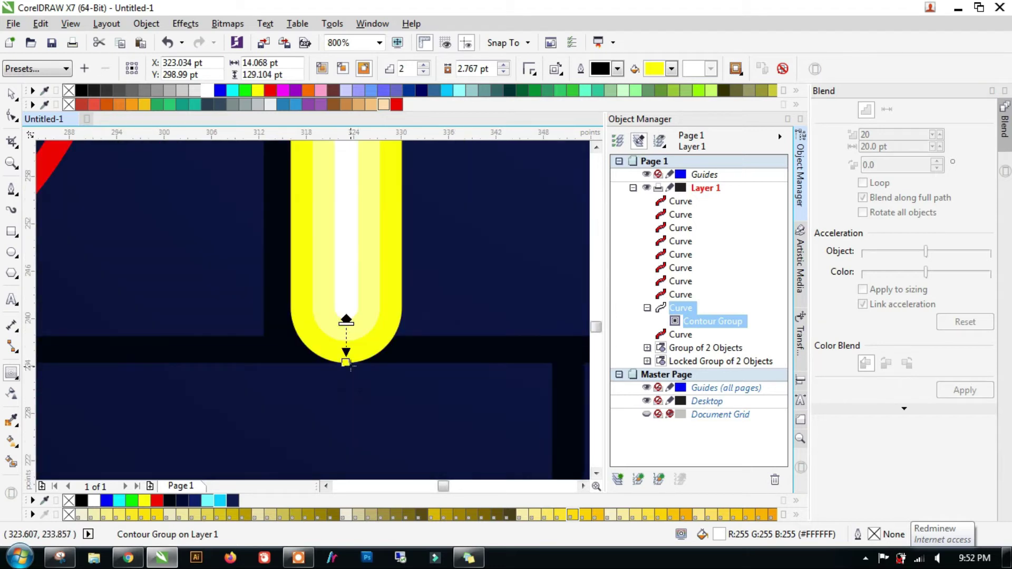
mouse_move(349, 363)
left_mouse_down()
mouse_move(352, 349)
mouse_move(363, 352)
left_mouse_up()
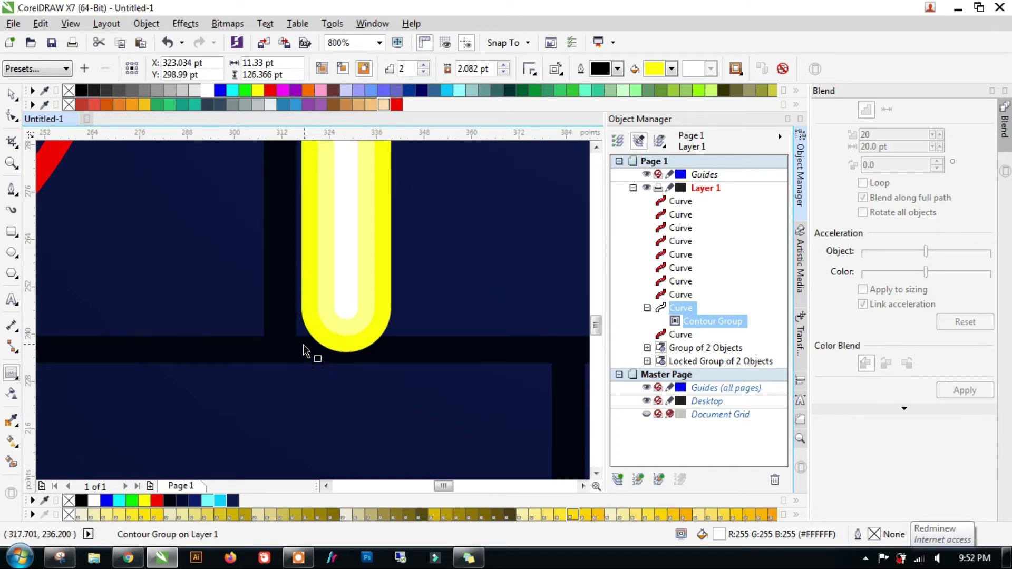
Break the contour group apart from the P's white stem.
scroll(303, 345, "down", 1)
key("space")
key("ctrl+k")
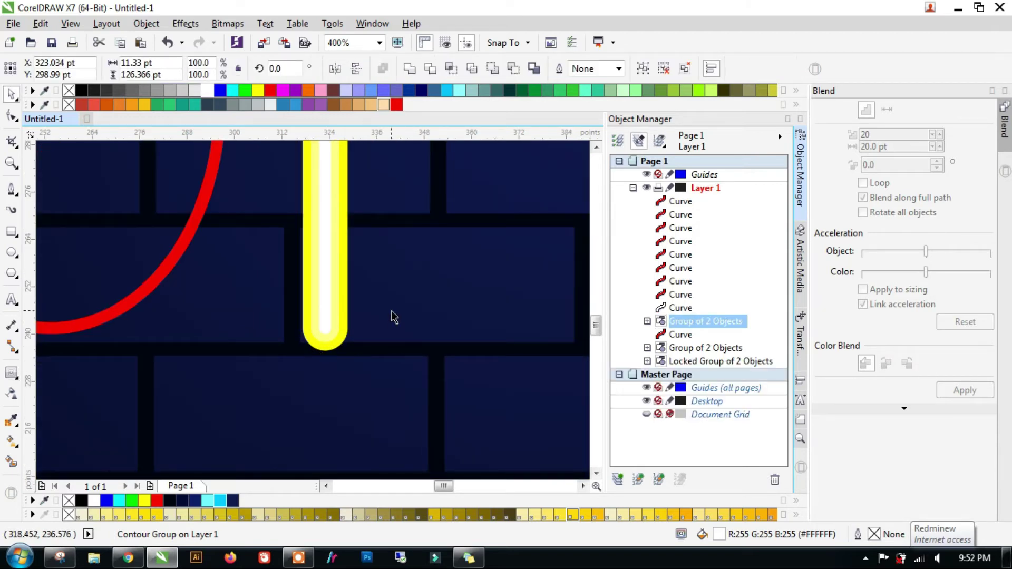
Fill the separated contour group around the P's stem with red.
scroll(330, 337, "up", 1)
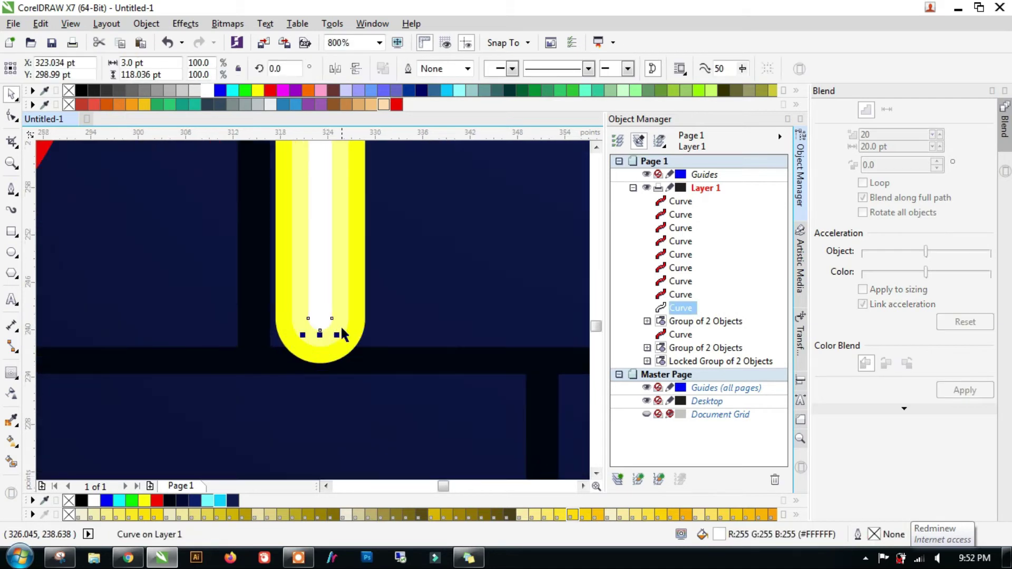
left_click(365, 353)
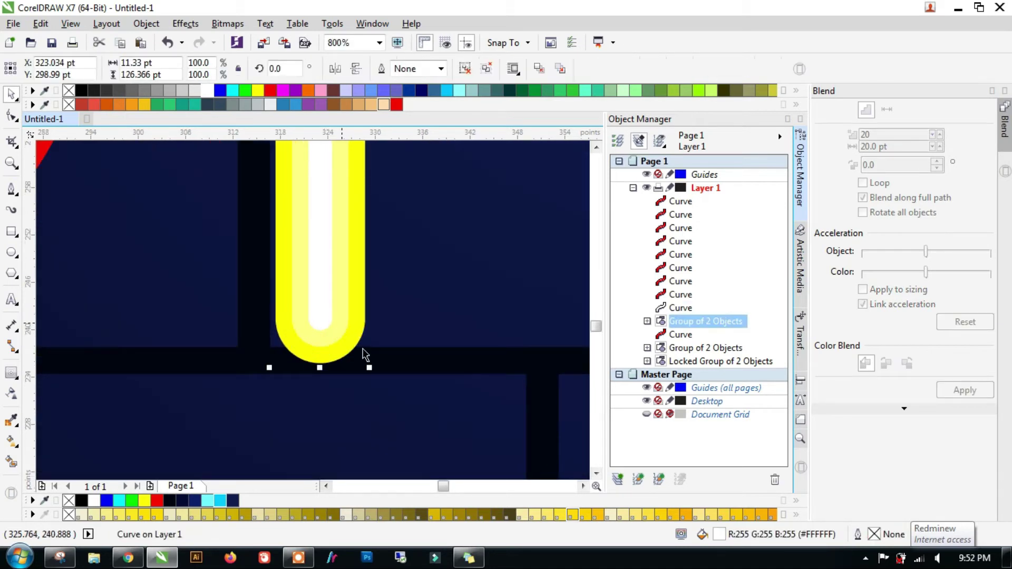
left_click(314, 303)
left_click(342, 319)
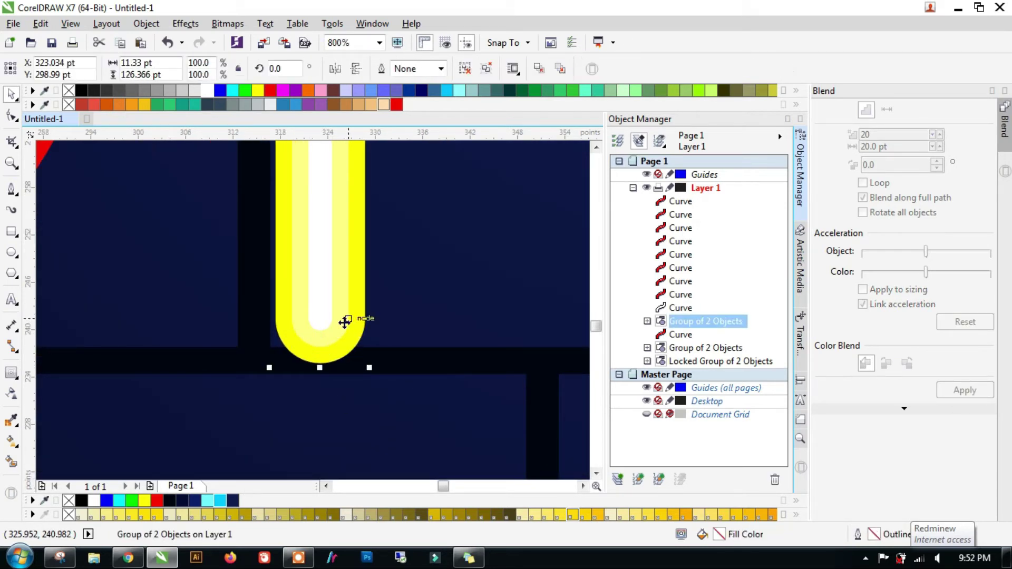
left_click(268, 94)
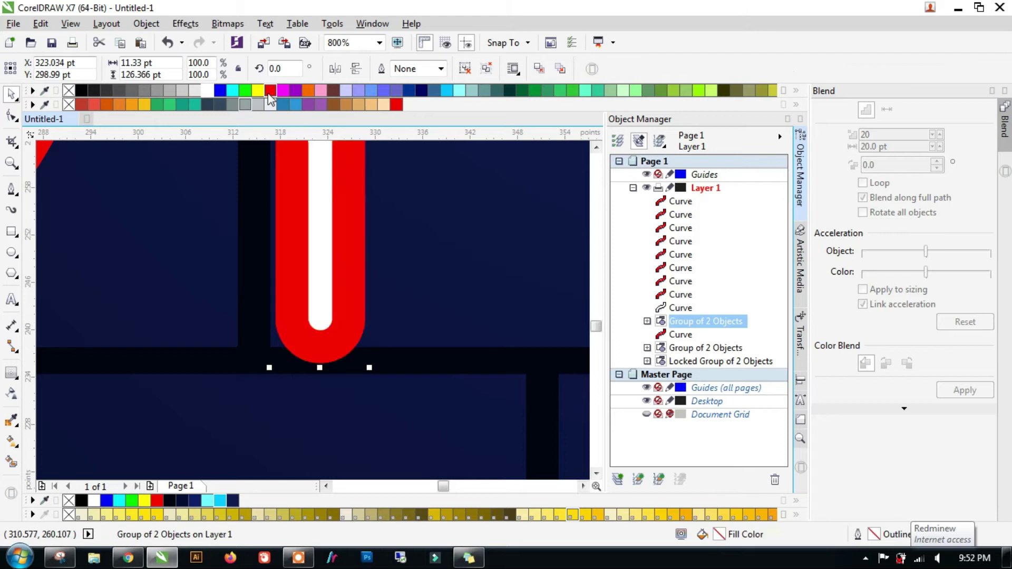
Ungroup the contour shapes and fill the inner one with the lighter red #FF5252.
left_click(488, 71)
left_click(346, 311)
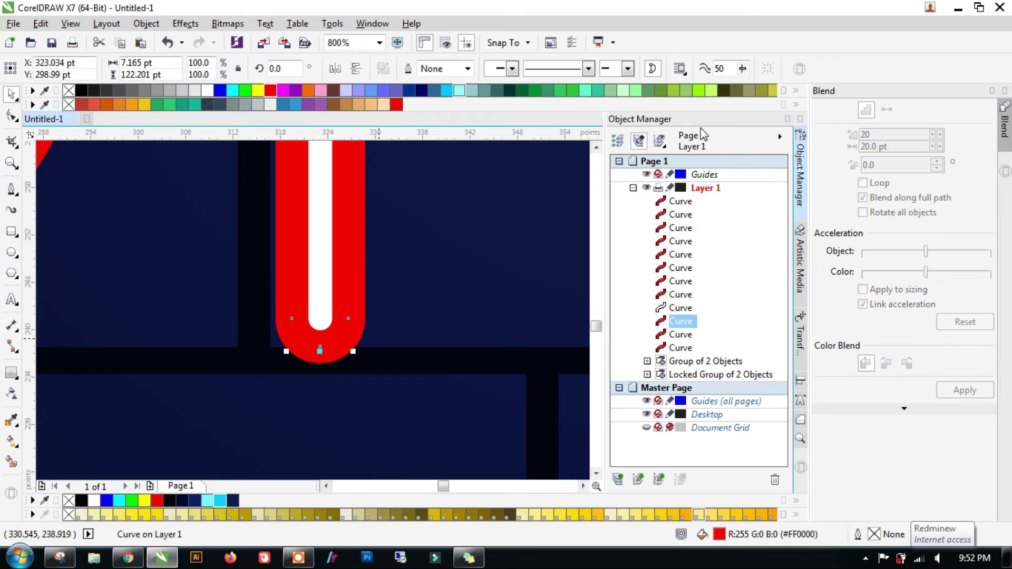
key("shift+F11")
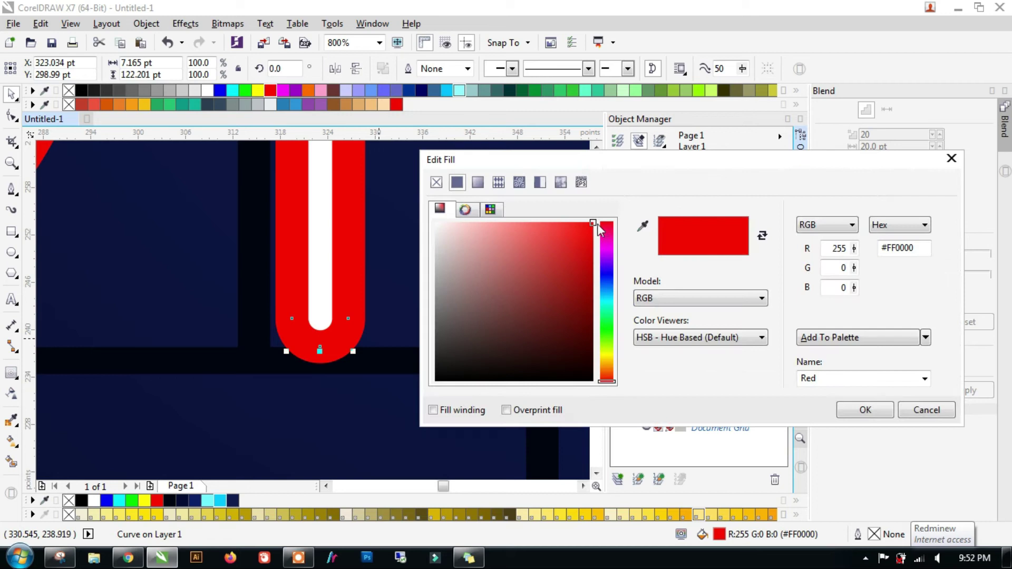
left_click_drag(543, 224, 542, 213)
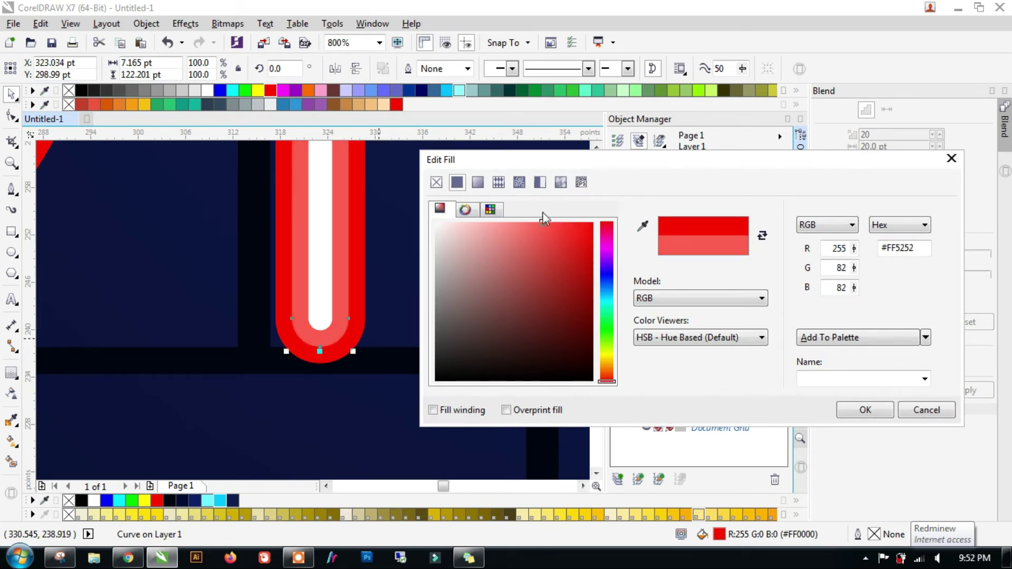
left_click(864, 410)
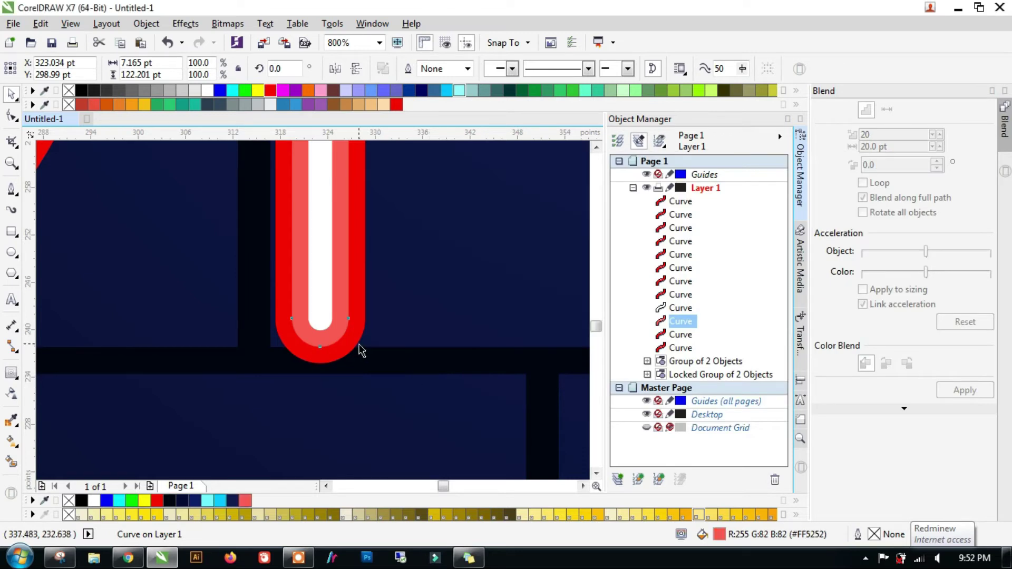
Recolour the outer contour around the P's stem with #FF5252, then restore its fill to red #FF0000.
left_click(358, 350)
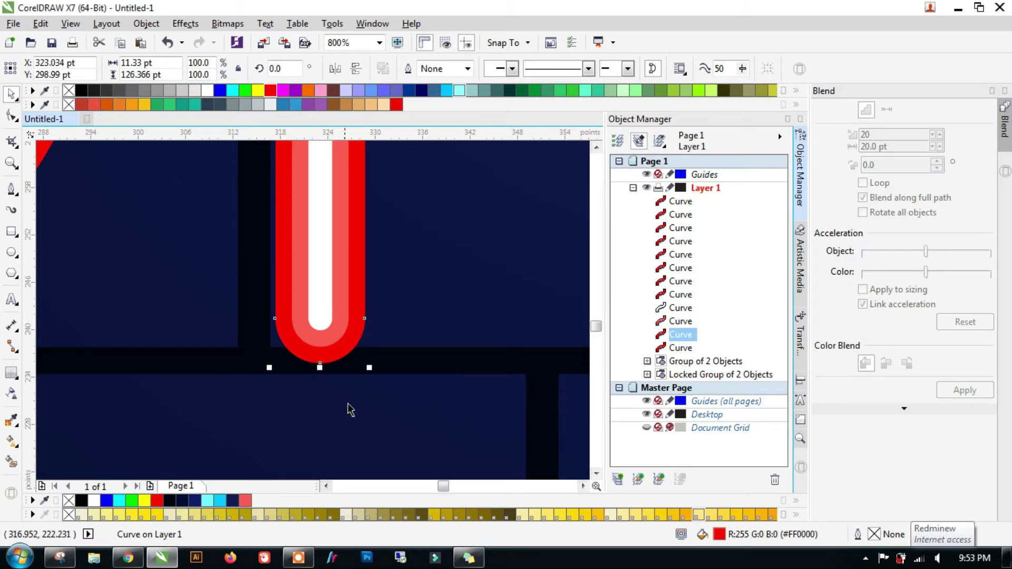
left_click(246, 501)
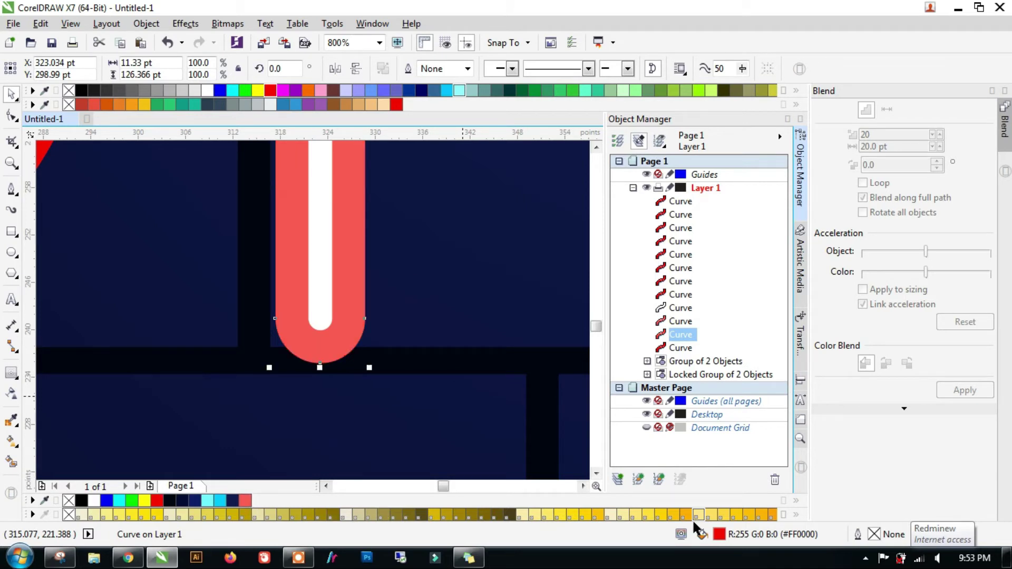
key("shift+F11")
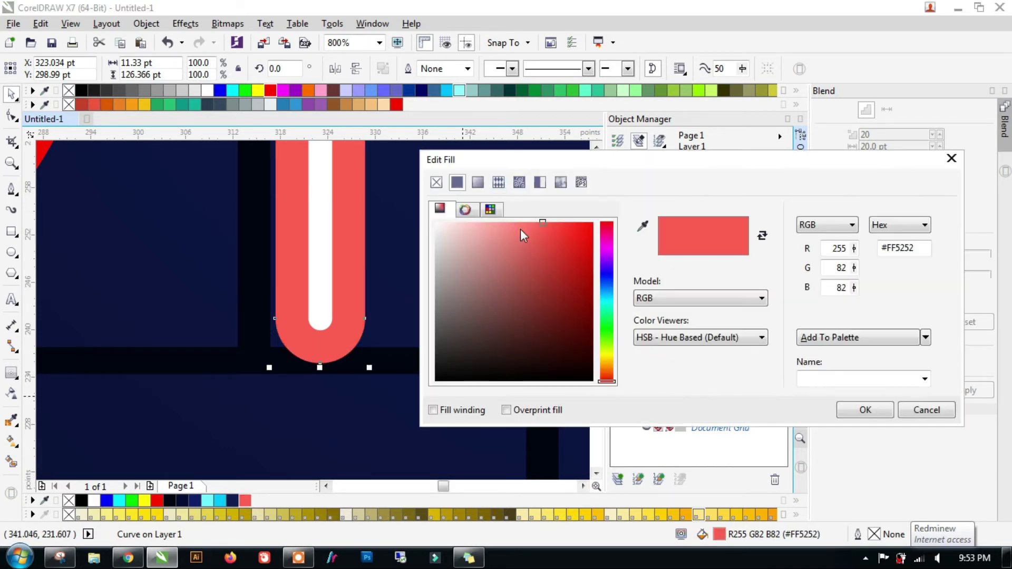
left_click(571, 244)
left_click_drag(578, 251, 601, 222)
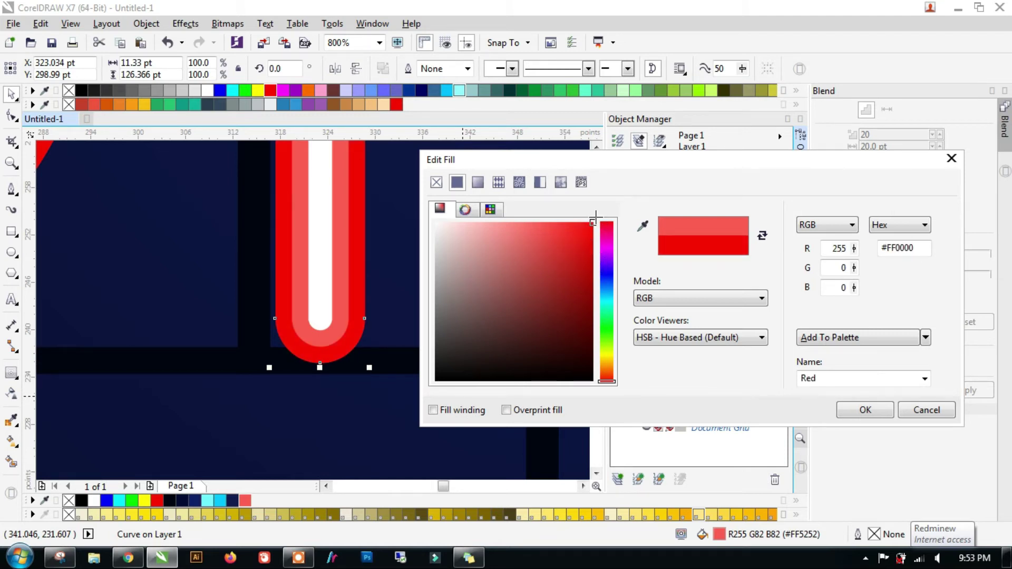
left_click(865, 409)
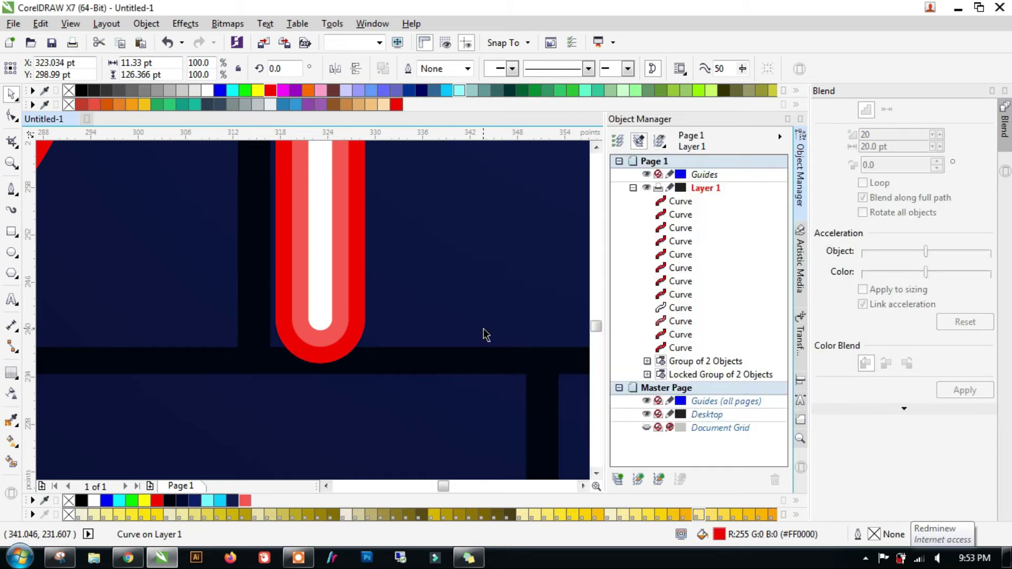
left_click(429, 379)
scroll(366, 421, "down", 2)
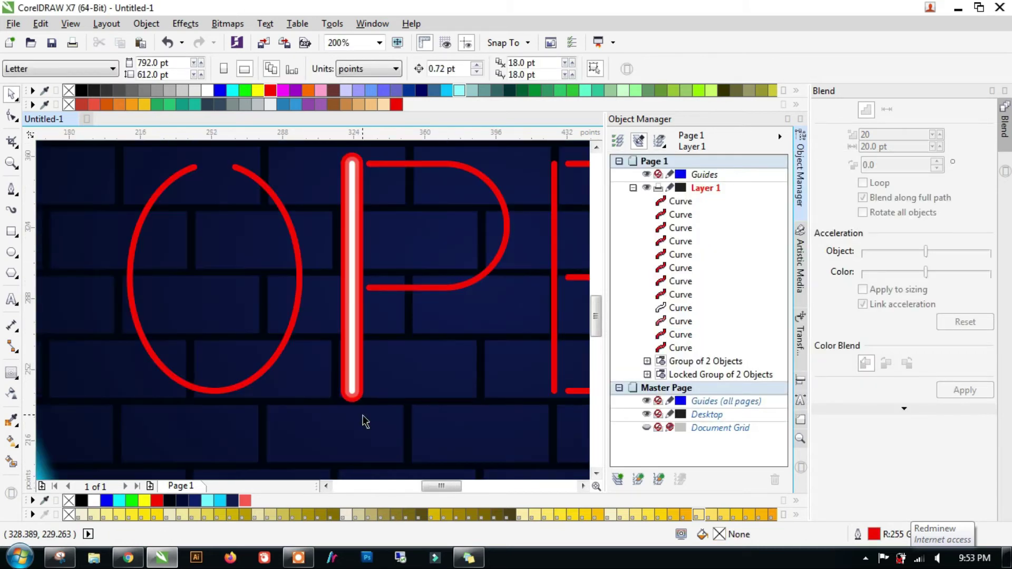
scroll(351, 160, "up", 2)
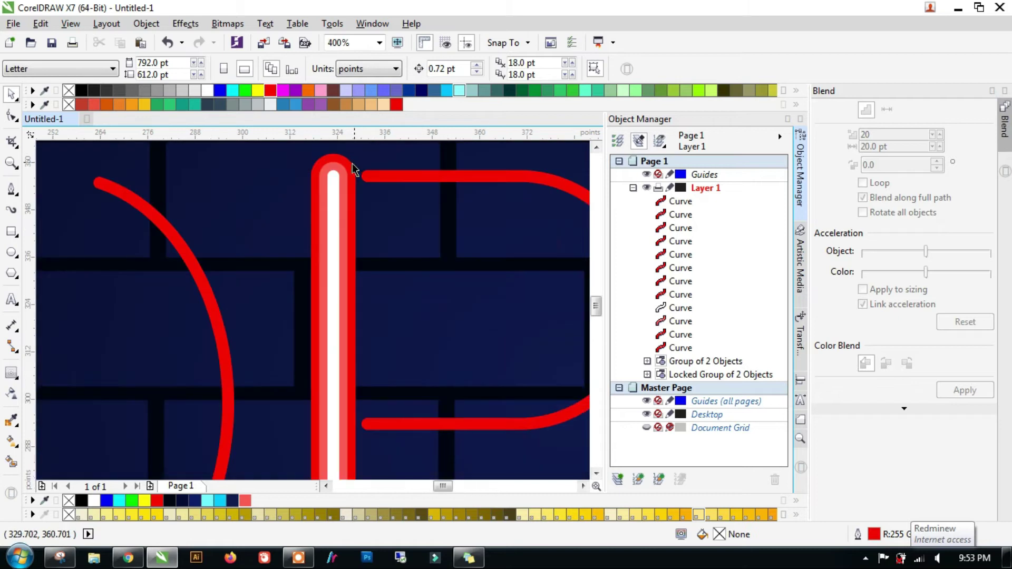
left_click(347, 165)
left_click(11, 373)
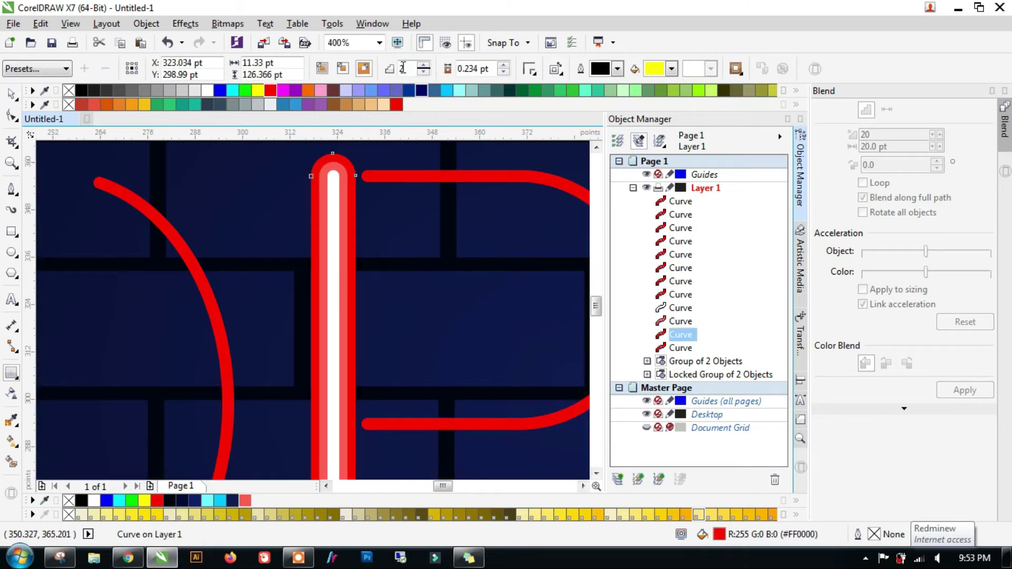
scroll(330, 228, "down", 2)
left_click(9, 89)
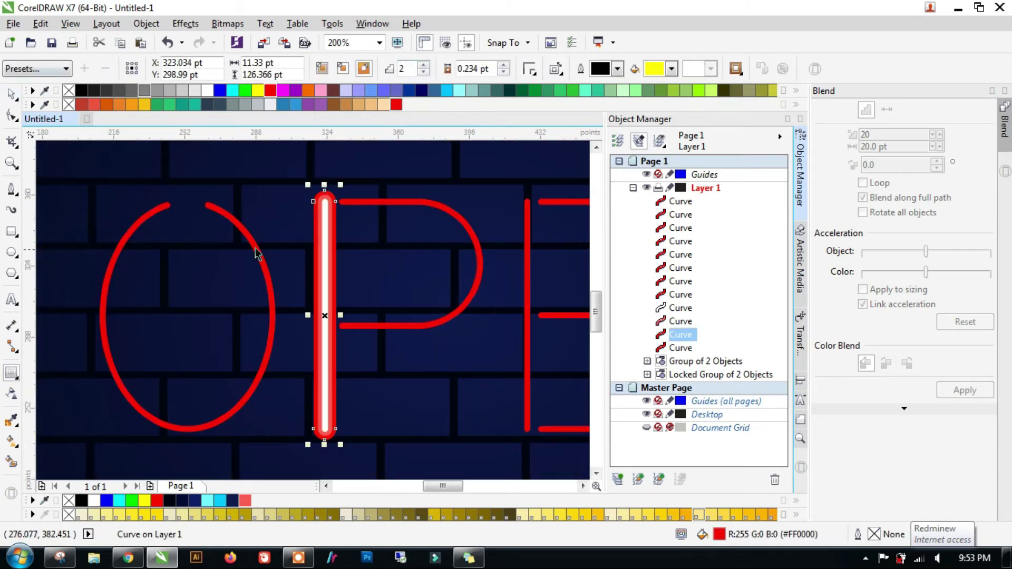
left_click(238, 226)
Start a contour on the curved bowl of the P.
scroll(238, 225, "down", 1)
scroll(308, 232, "down", 2)
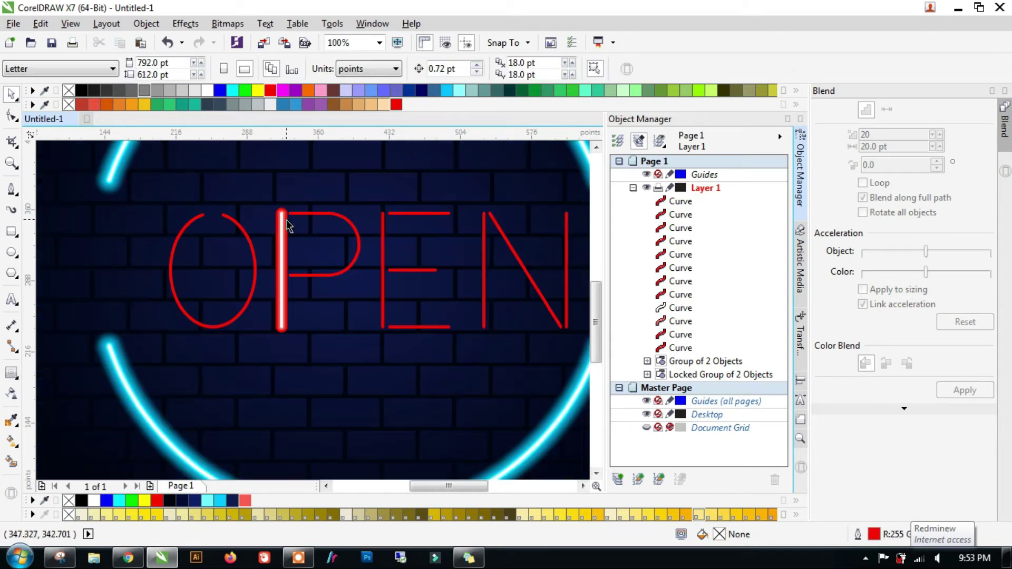
scroll(285, 212, "up", 2)
left_click(305, 213)
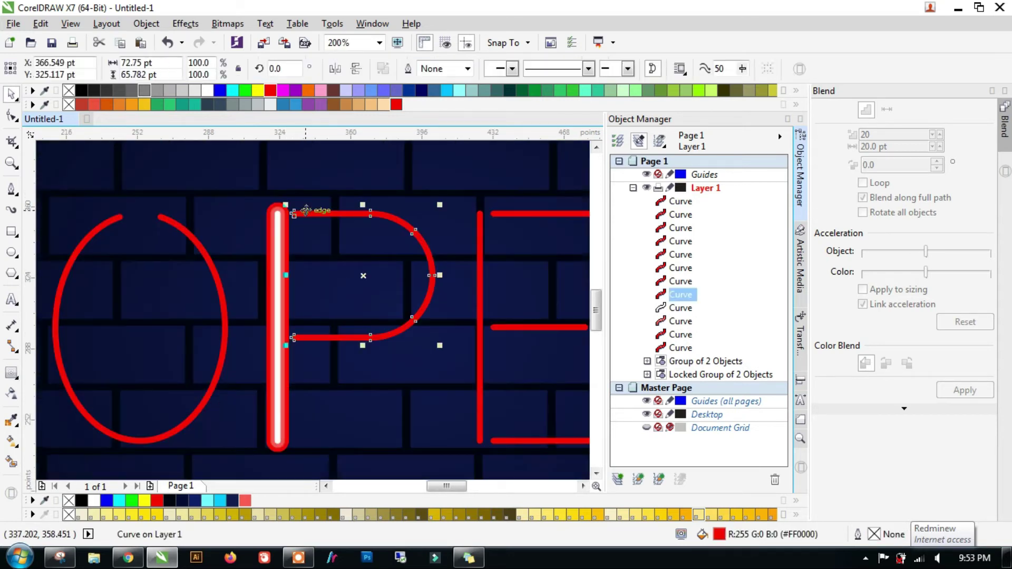
left_click(11, 375)
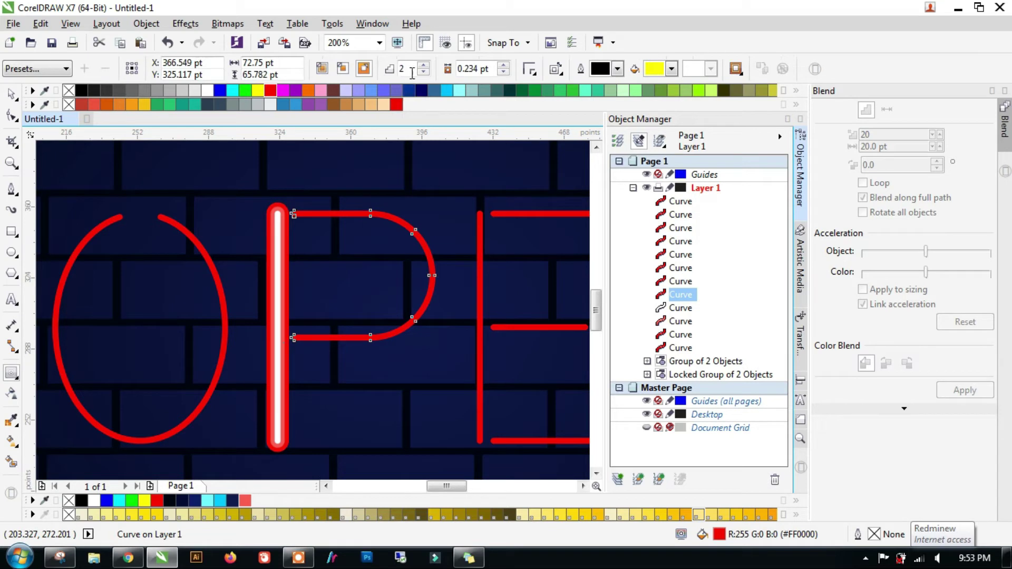
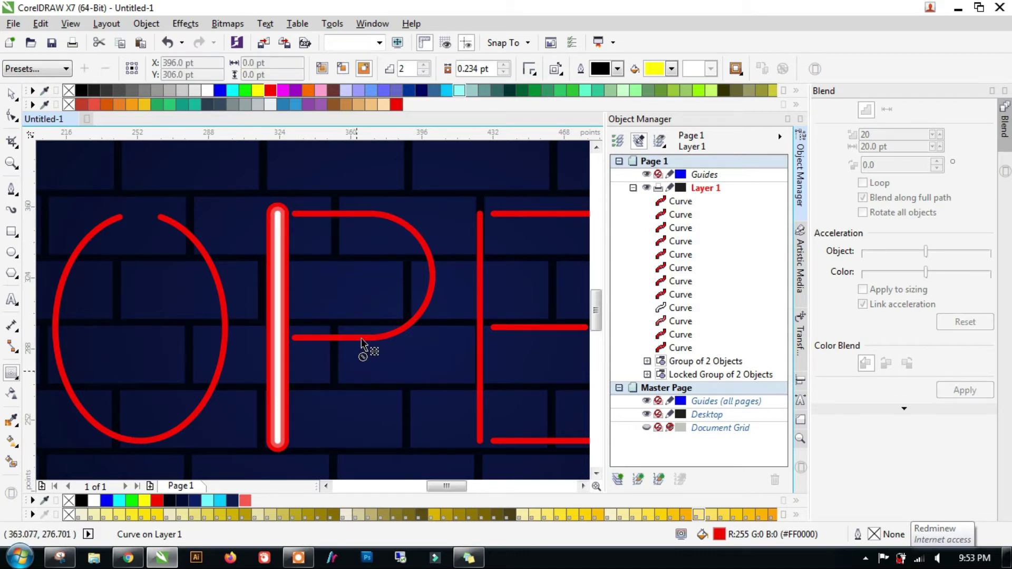
left_click(424, 65)
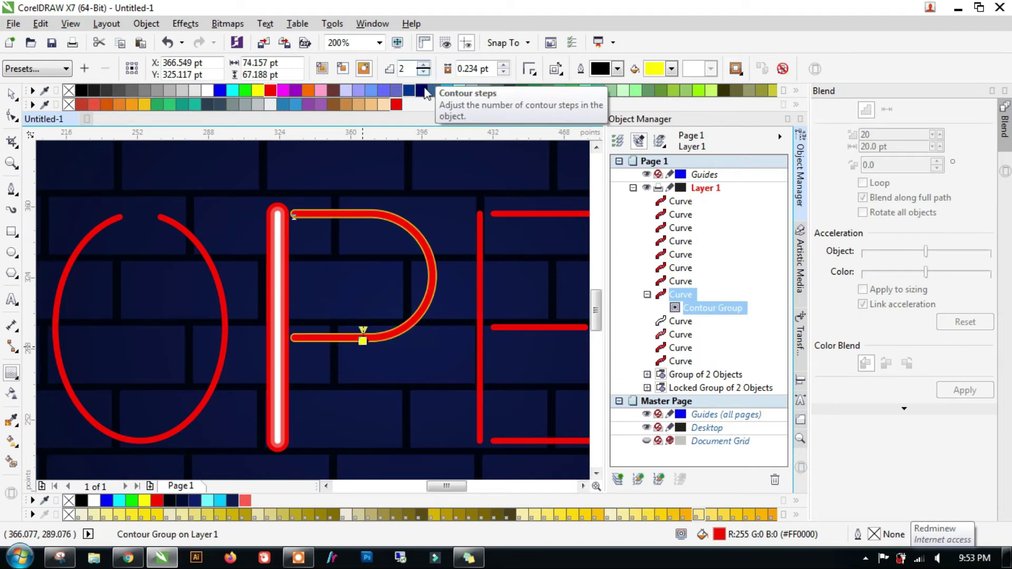
scroll(305, 213, "up", 1)
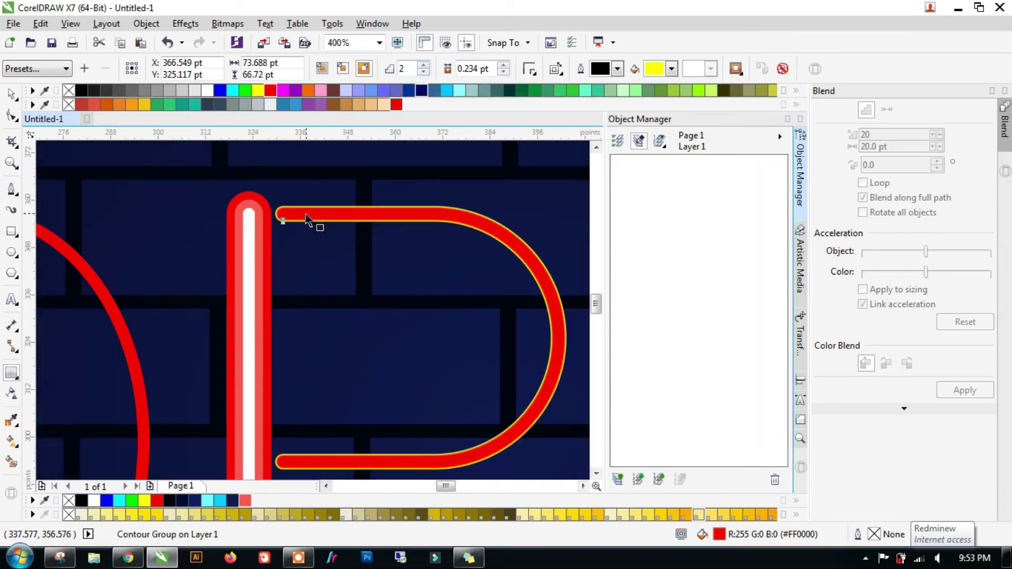
key("ctrl+z")
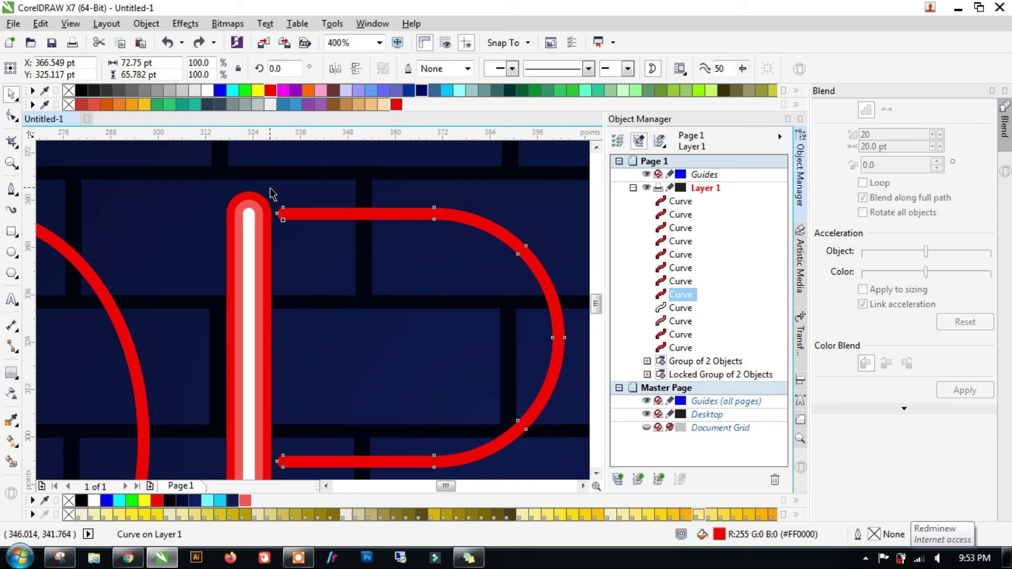
Add a one-step 0.234 pt outside contour around the P stem's outer red shape, break it apart and fill it with red #FF0000.
left_click(266, 209)
left_click(12, 372)
scroll(263, 198, "up", 1)
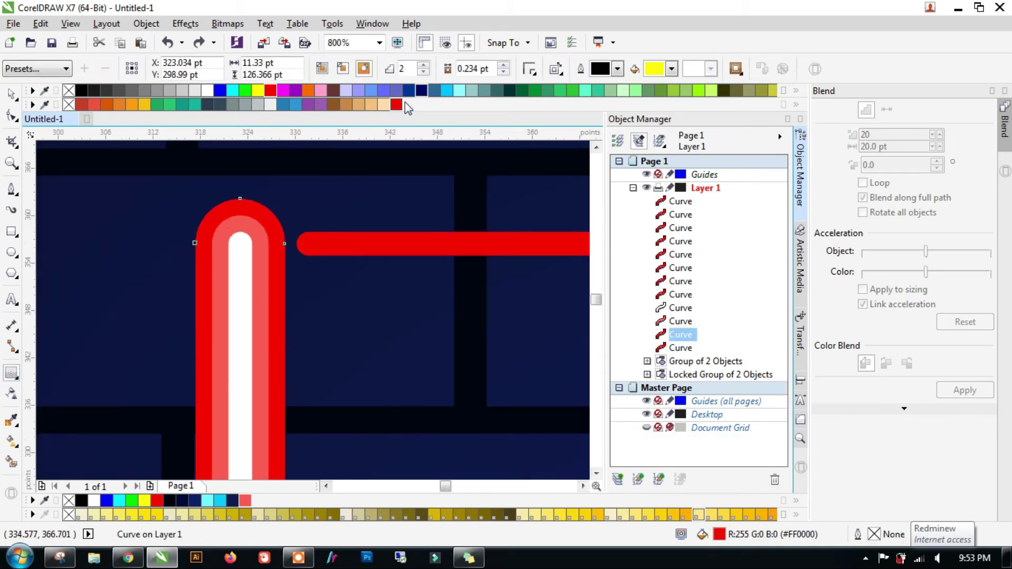
left_click(423, 73)
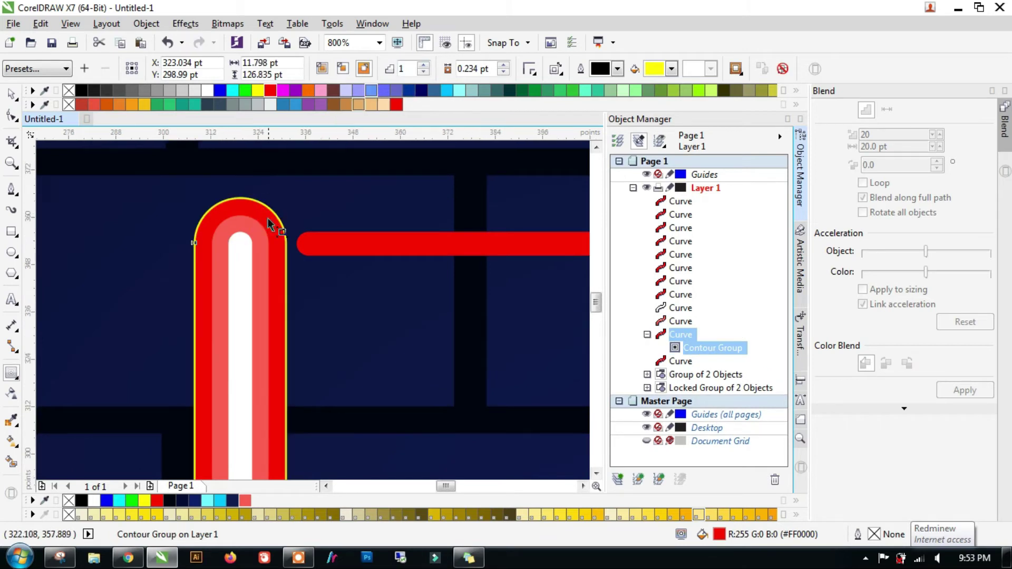
scroll(268, 224, "down", 1)
key("ctrl+k")
left_click(679, 350)
left_click(158, 506)
Draw a wider contour around the P's stem, about 27 by 142 pt overall, separate it and fill it with red #FF0000.
left_click(12, 374)
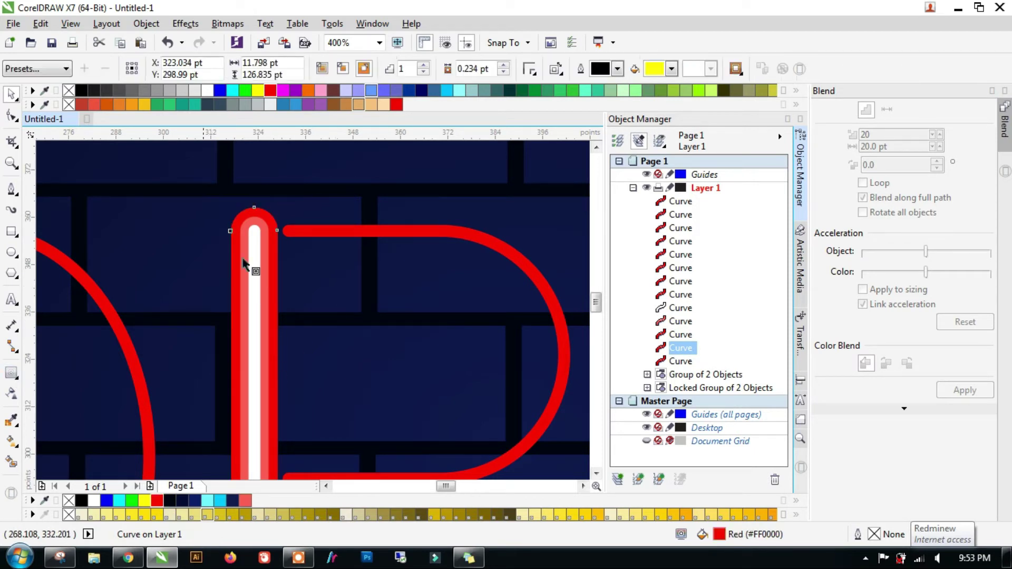
left_click_drag(258, 208, 286, 184)
key("space")
key("Escape")
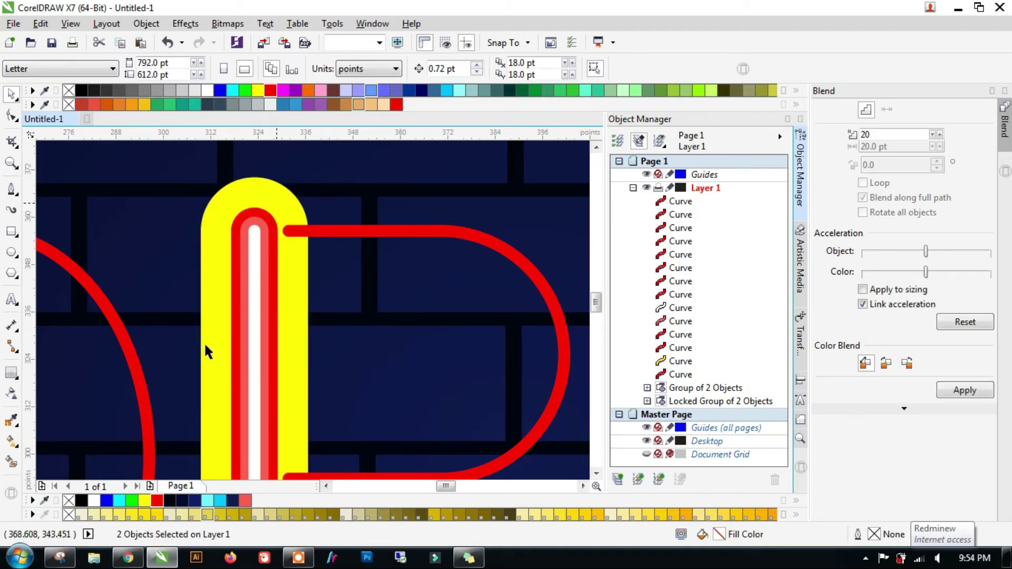
left_click(204, 343)
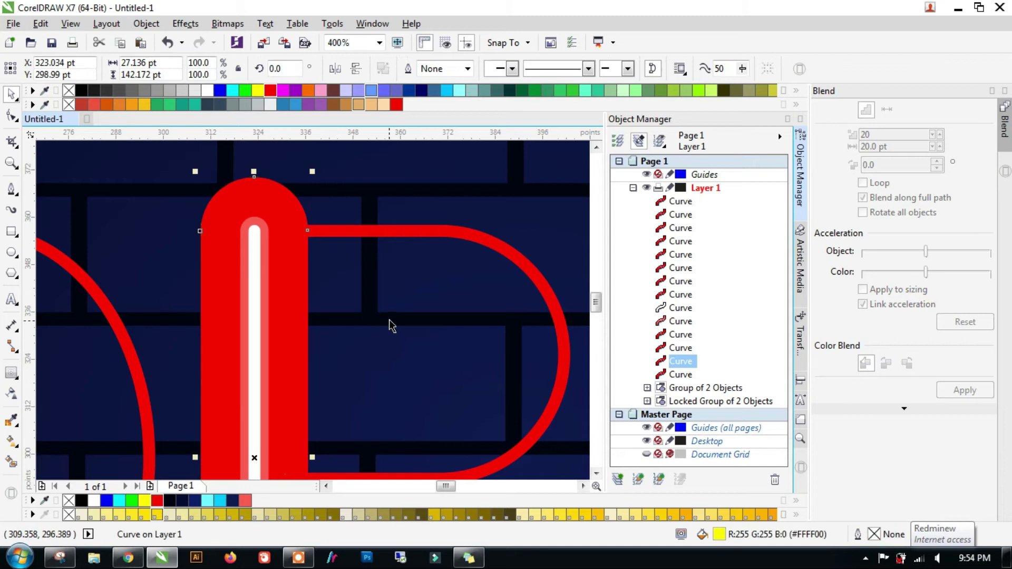
Blend the stem's two outermost red curves together using 25 steps.
left_click(265, 217)
key("F10")
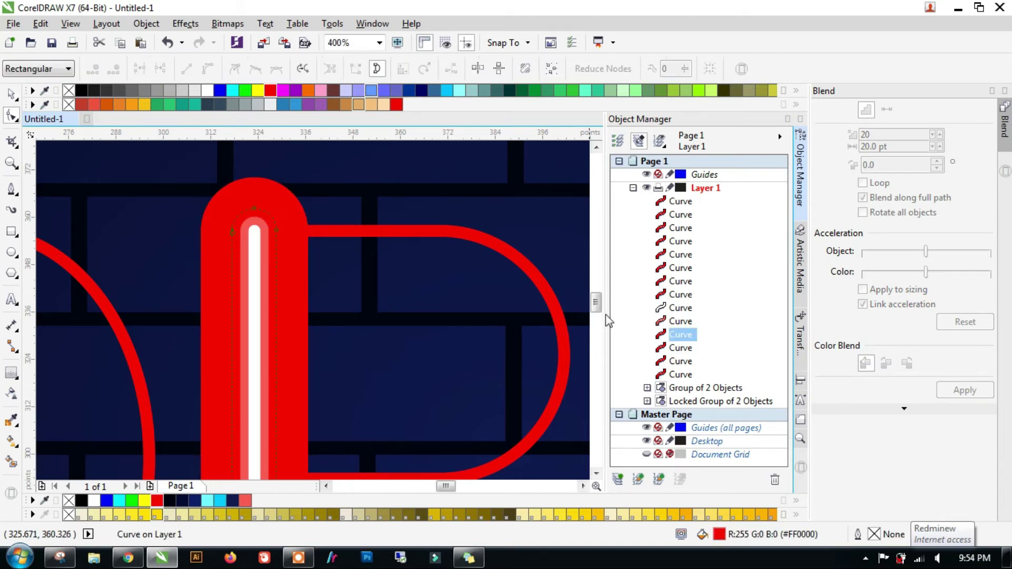
left_click(680, 348)
left_click(680, 362)
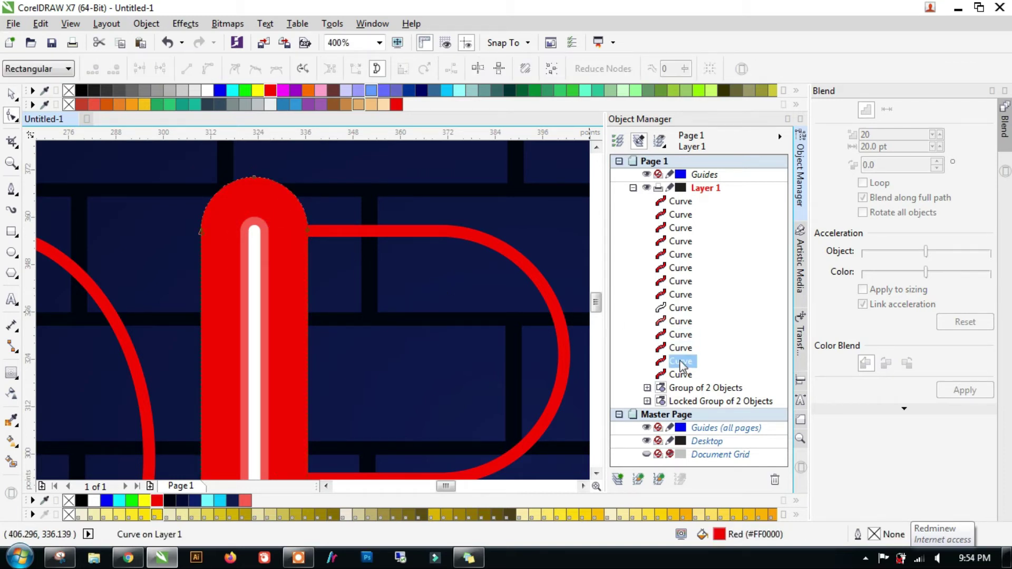
left_click(680, 347, "ctrl")
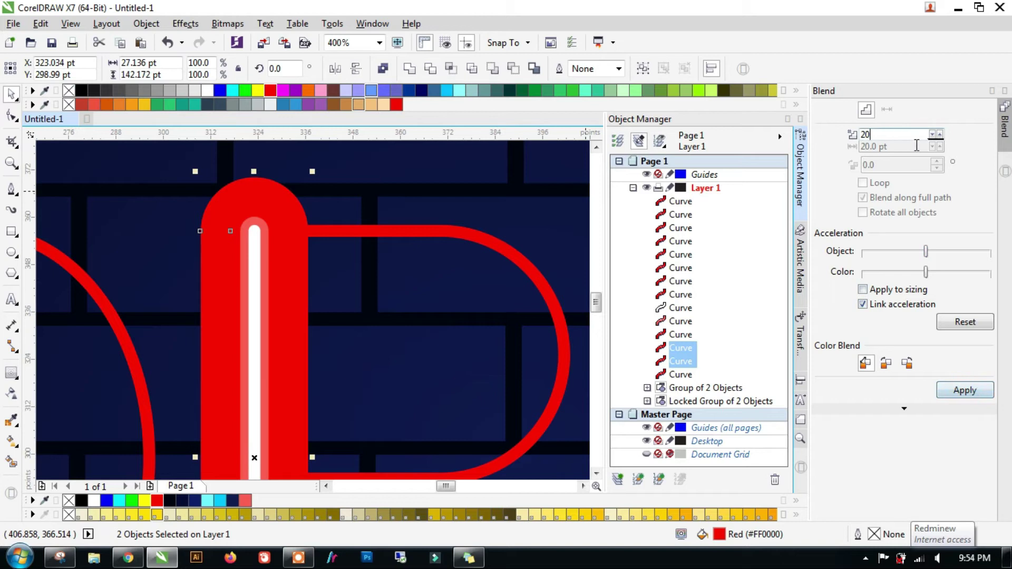
key("BackSpace")
type("5")
key("Return")
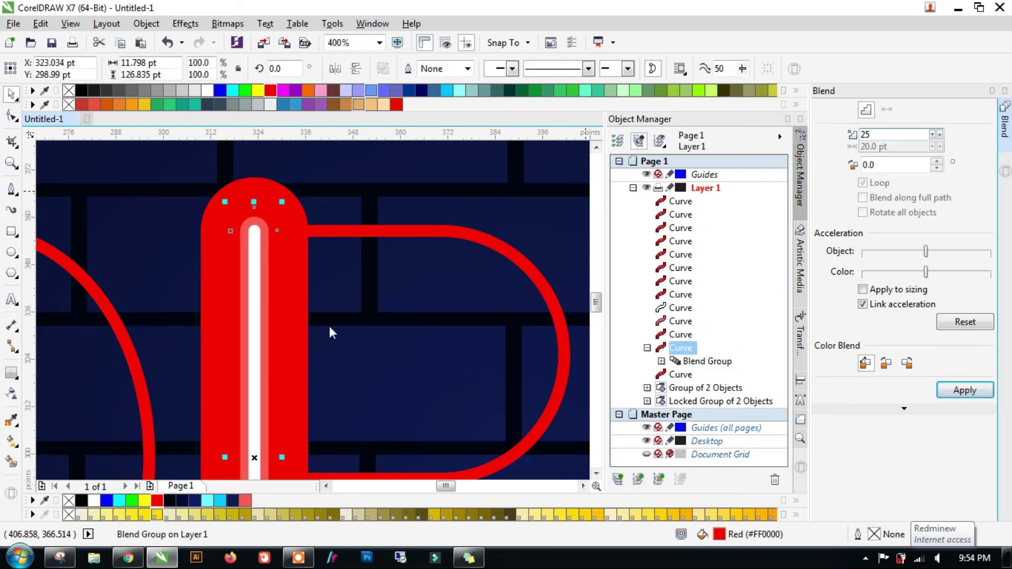
Apply a uniform transparency of 85 to the inner control curve of the stem's blend.
left_click(12, 393)
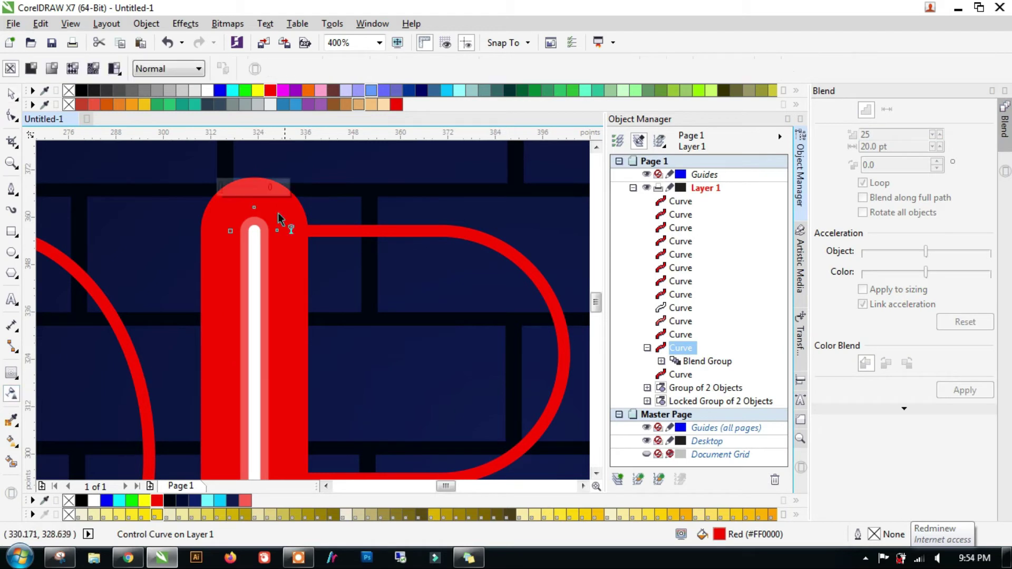
type("85")
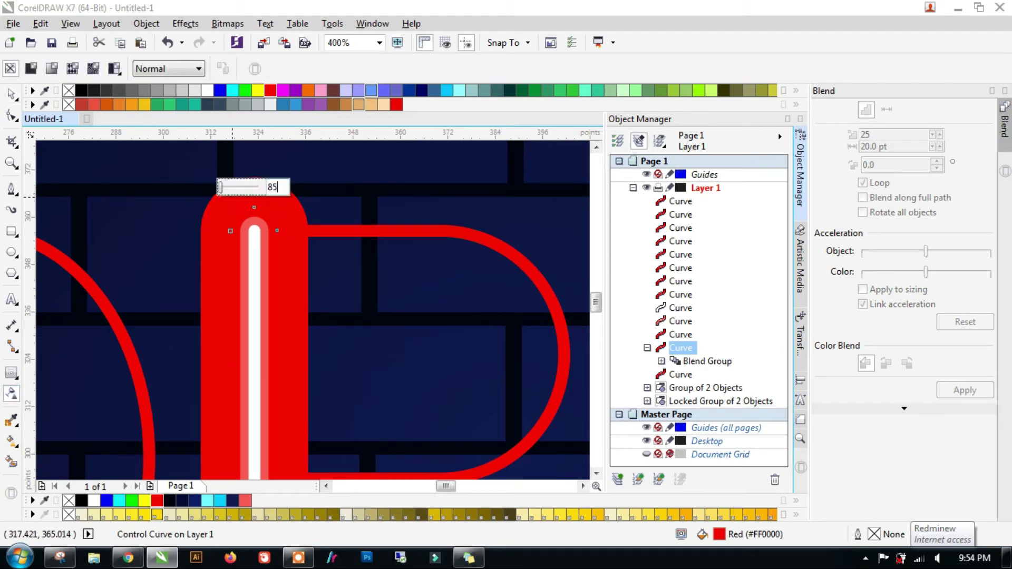
key("Return")
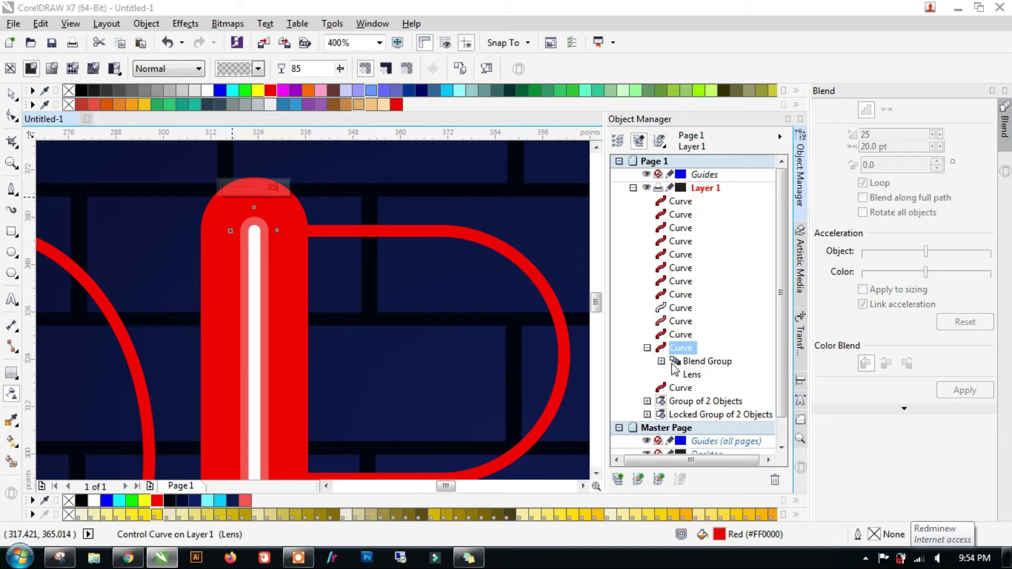
Apply a uniform transparency of 100 to the outer control curve inside the stem's blend group.
left_click(661, 361)
left_click(708, 374)
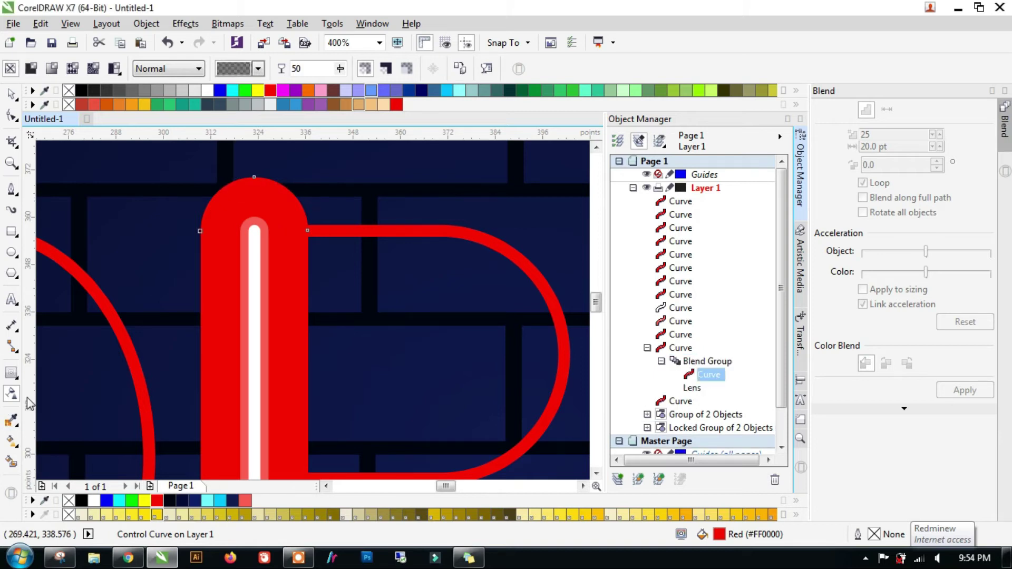
left_click(11, 374)
left_click(11, 393)
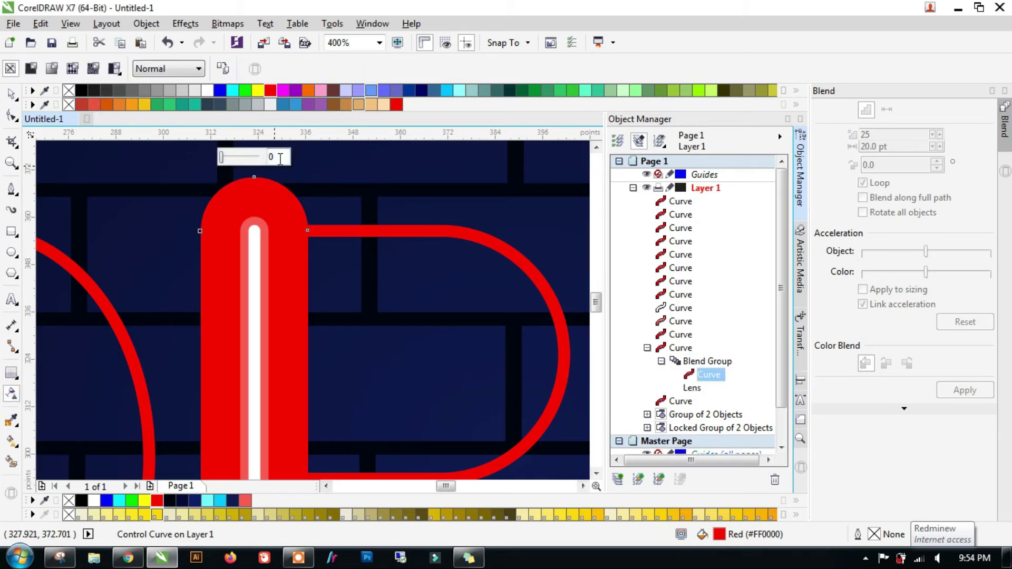
left_click(219, 157)
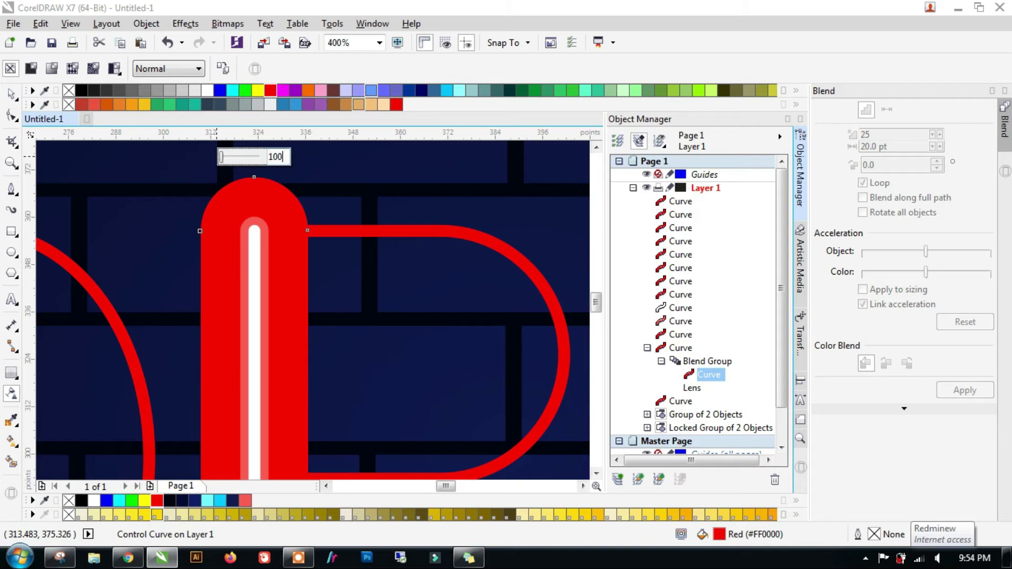
key("Return")
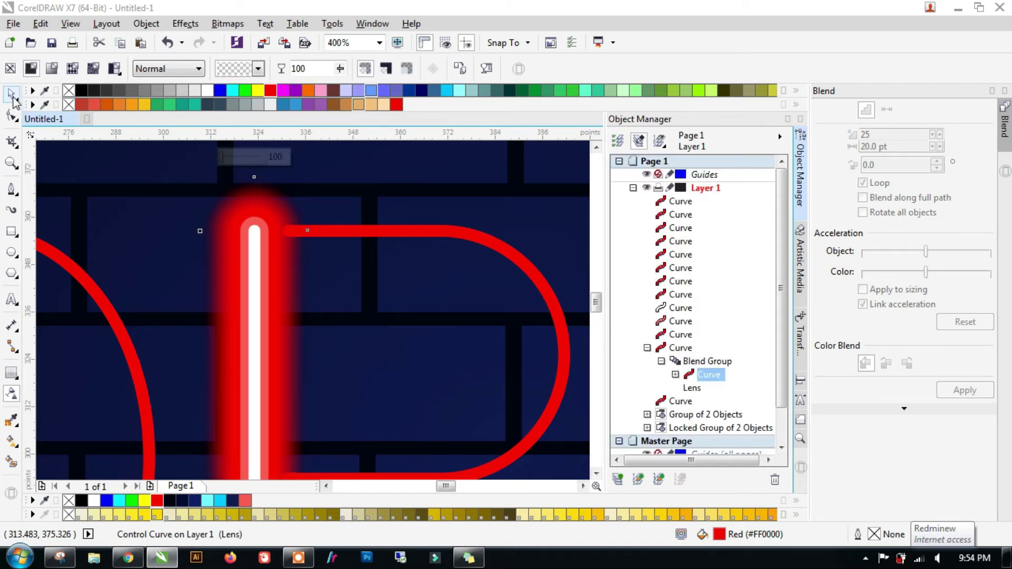
left_click(12, 95)
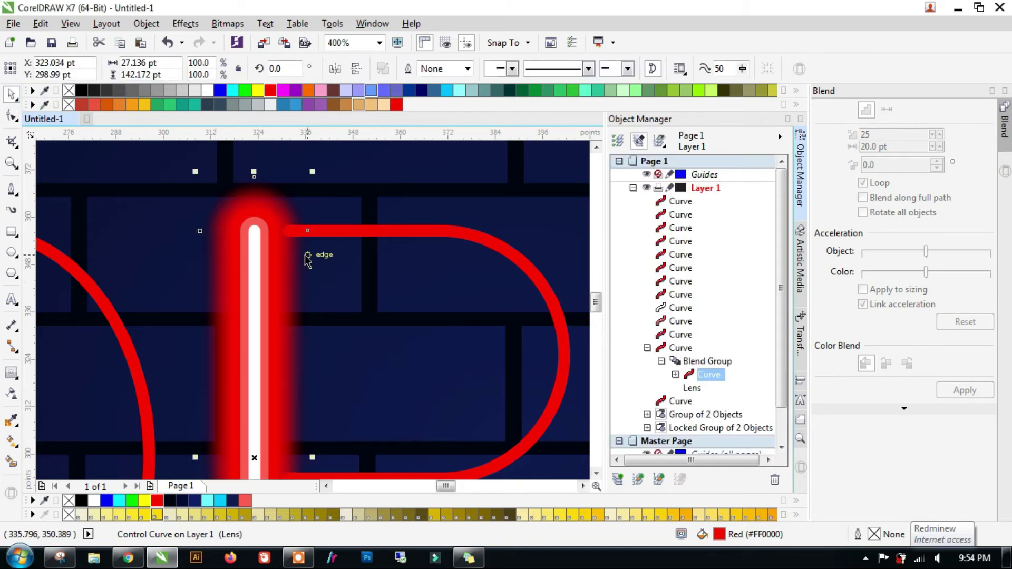
key("Escape")
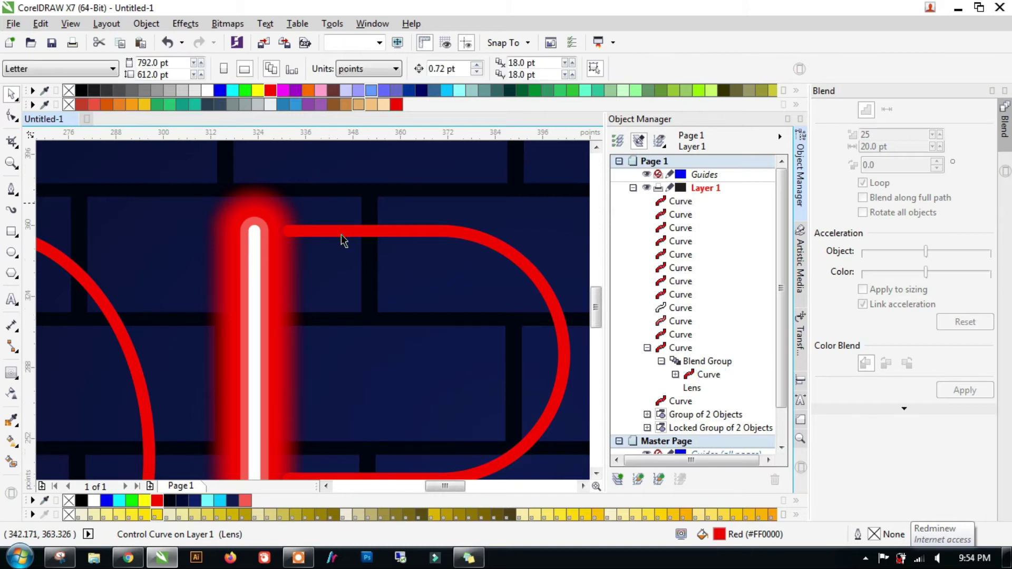
Recolour the light red contour around the stem's white core to #FF7A7A.
scroll(339, 239, "down", 1)
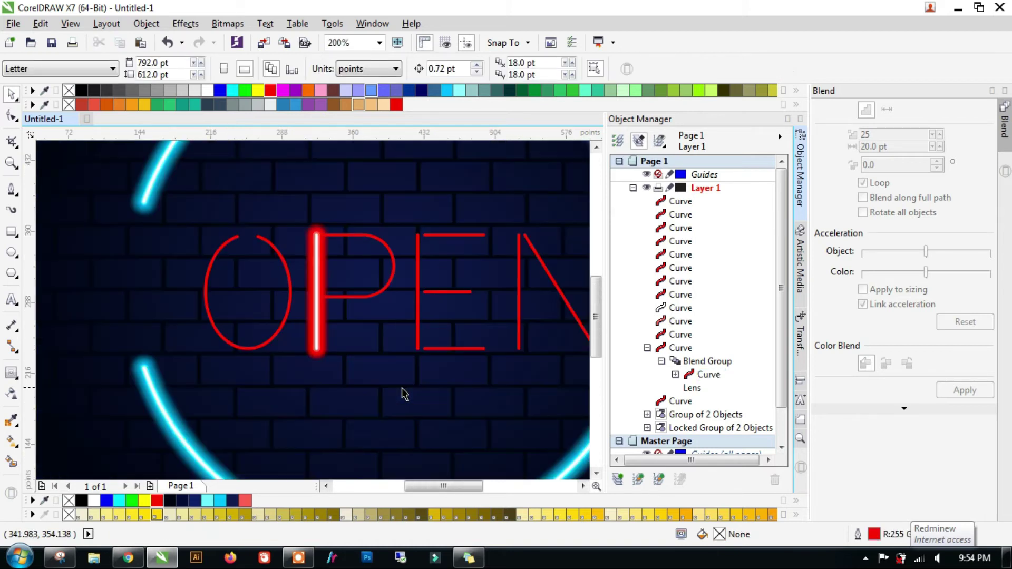
left_click(403, 395)
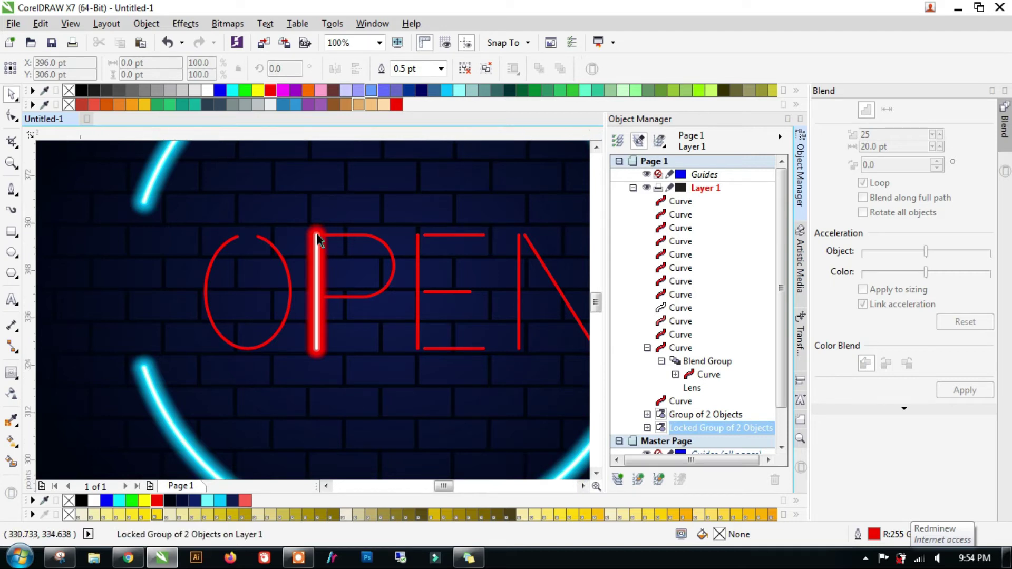
scroll(319, 240, "up", 2)
left_click(323, 234)
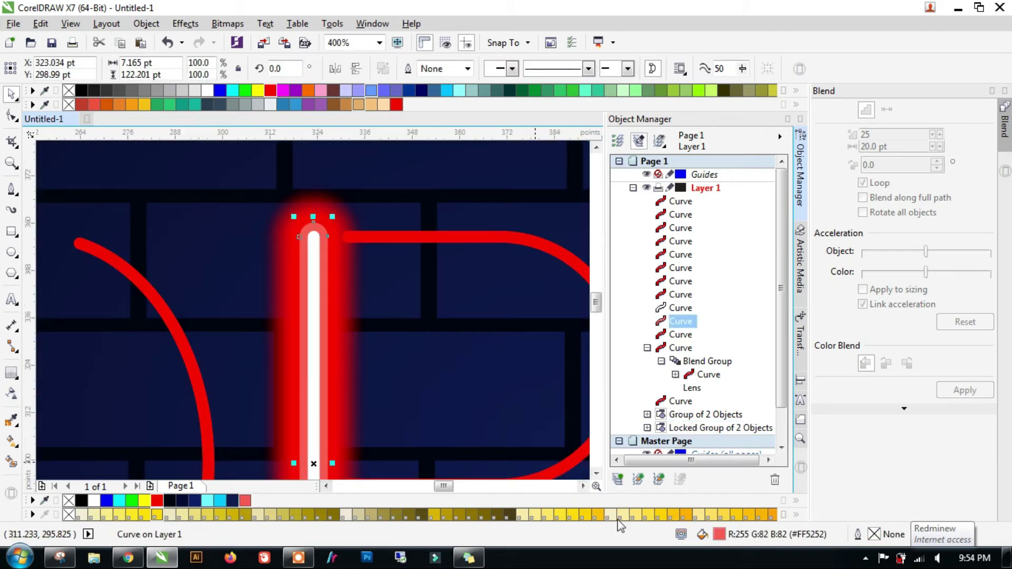
key("shift+F11")
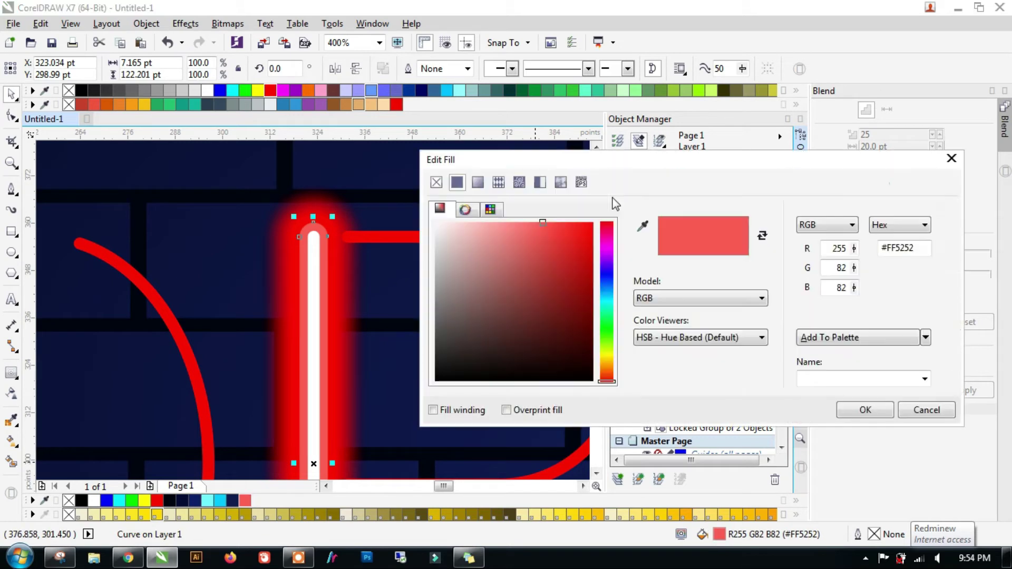
left_click_drag(542, 228, 516, 210)
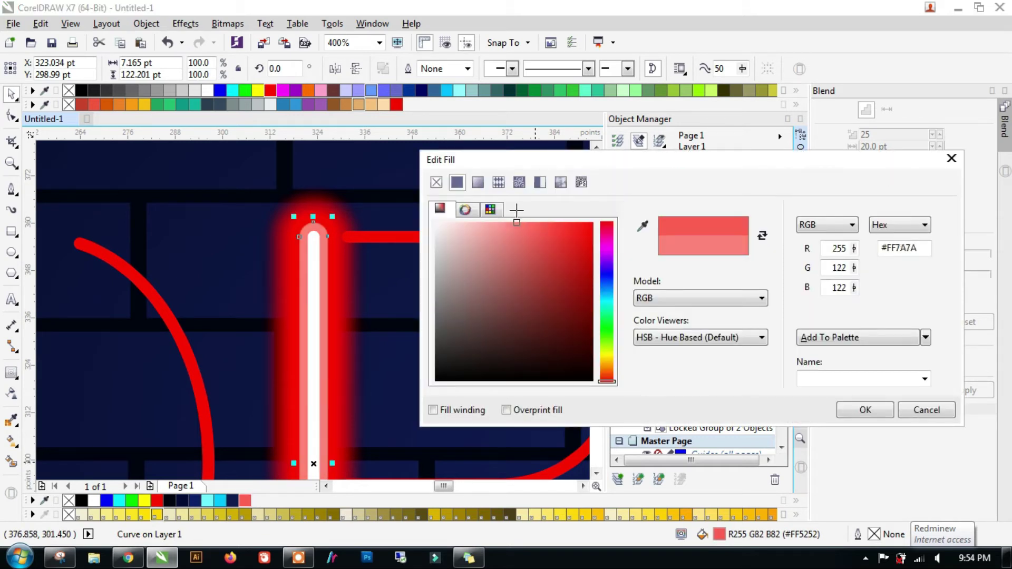
left_click(864, 410)
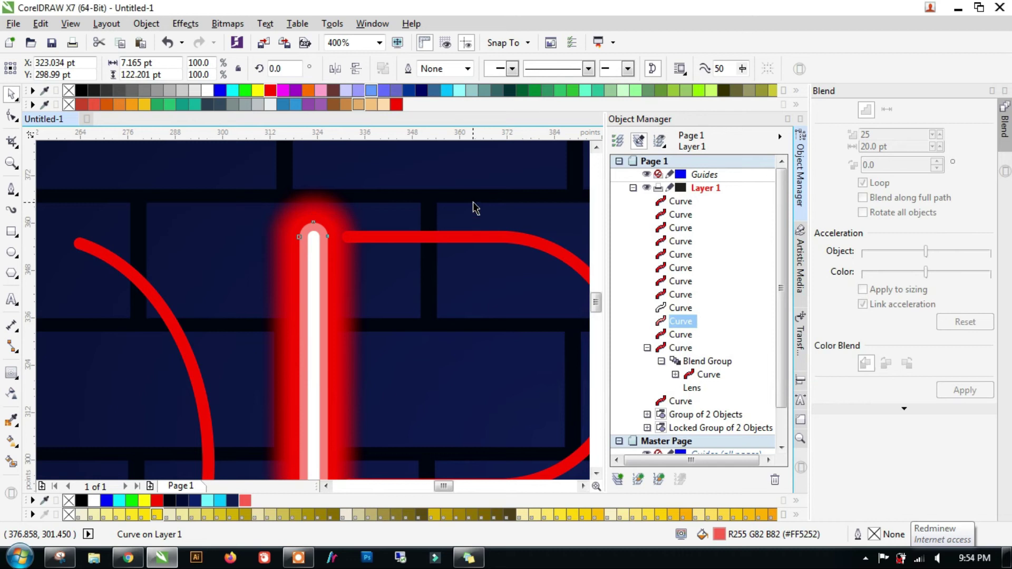
key("Escape")
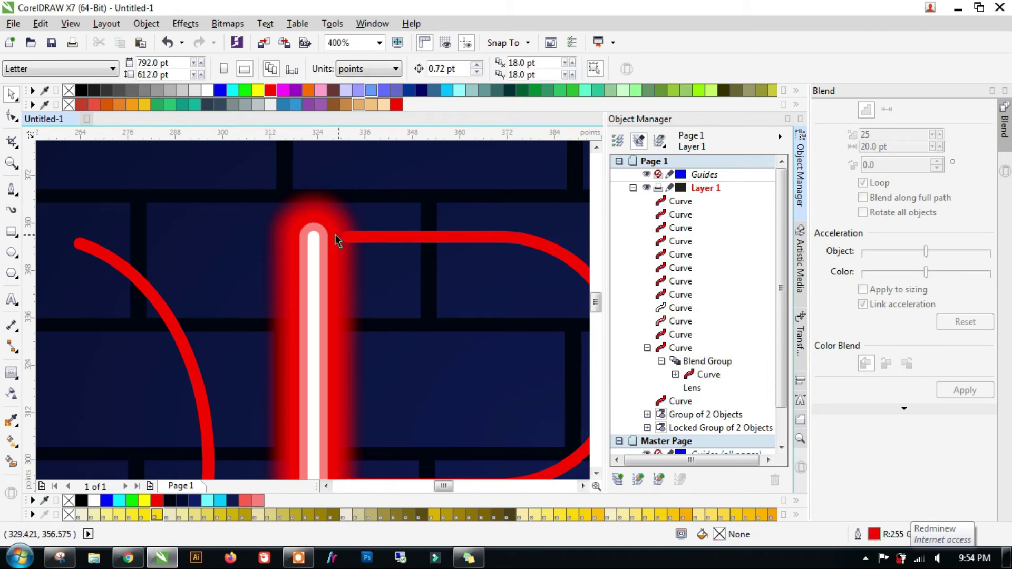
left_click(332, 235)
key("Escape")
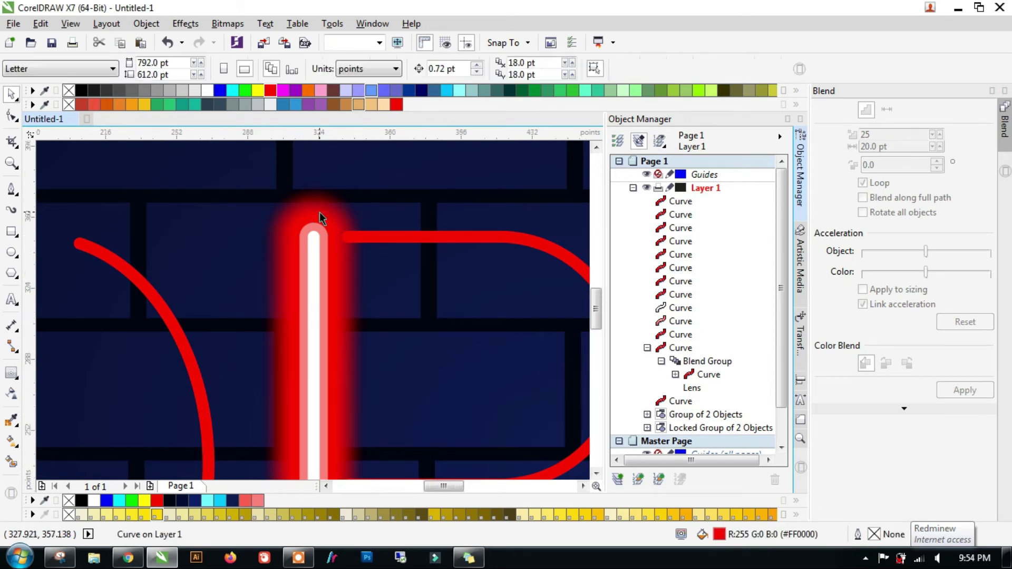
Reduce the stem's glow blend to 20 steps and apply it.
scroll(319, 212, "down", 2)
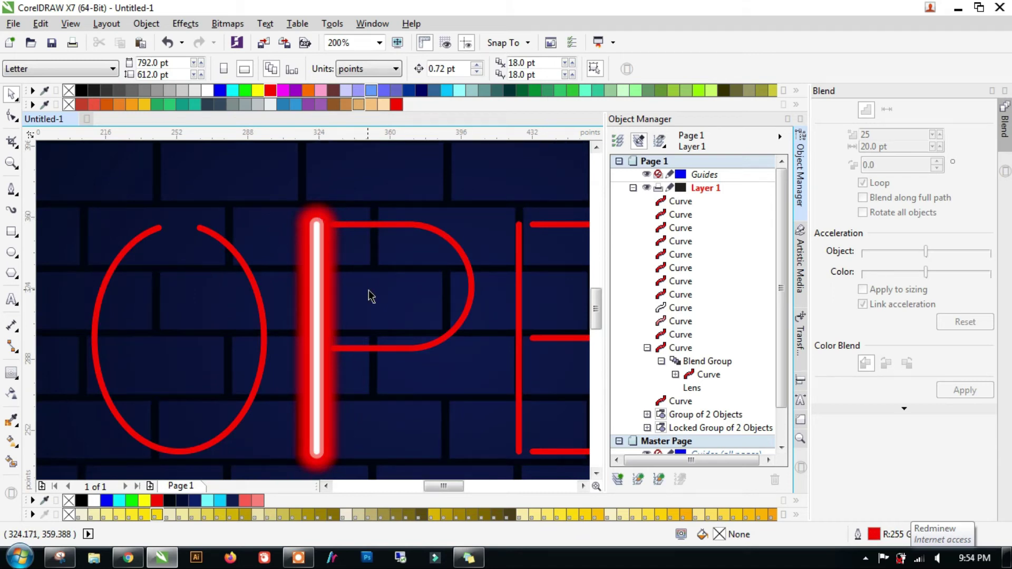
left_click(339, 295)
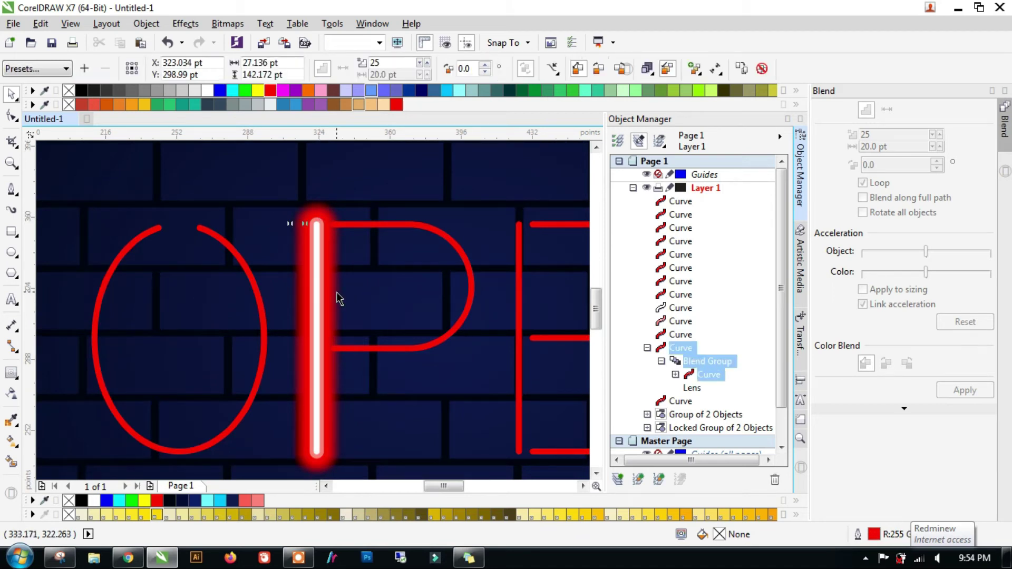
left_click(932, 140)
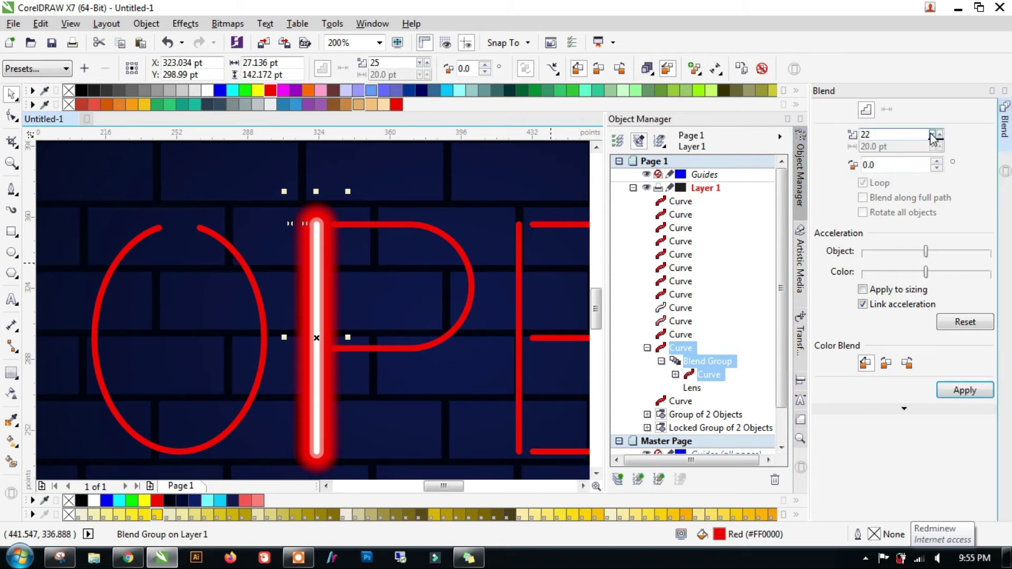
left_click(964, 389)
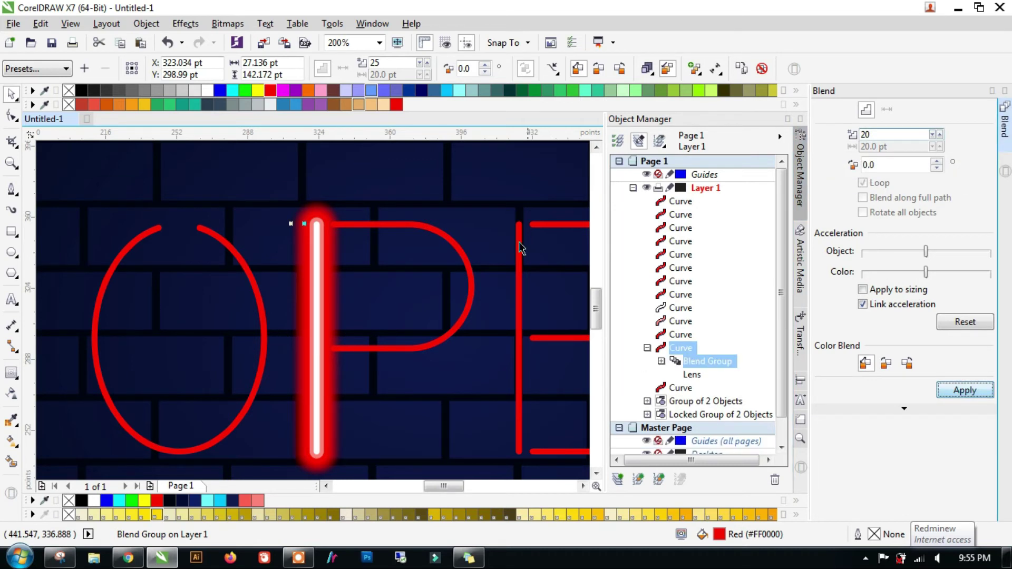
left_click(471, 213)
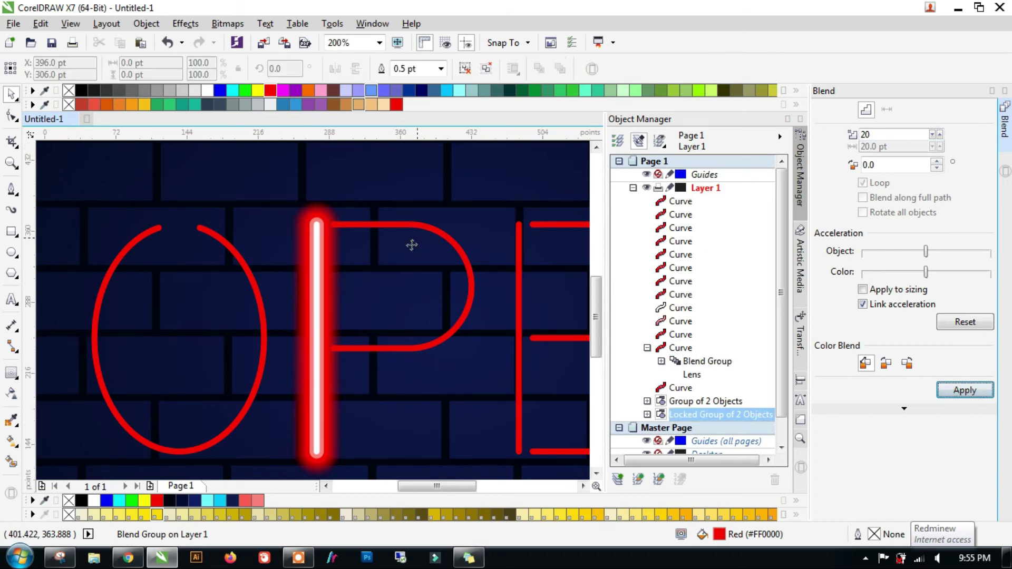
scroll(260, 296, "down", 2)
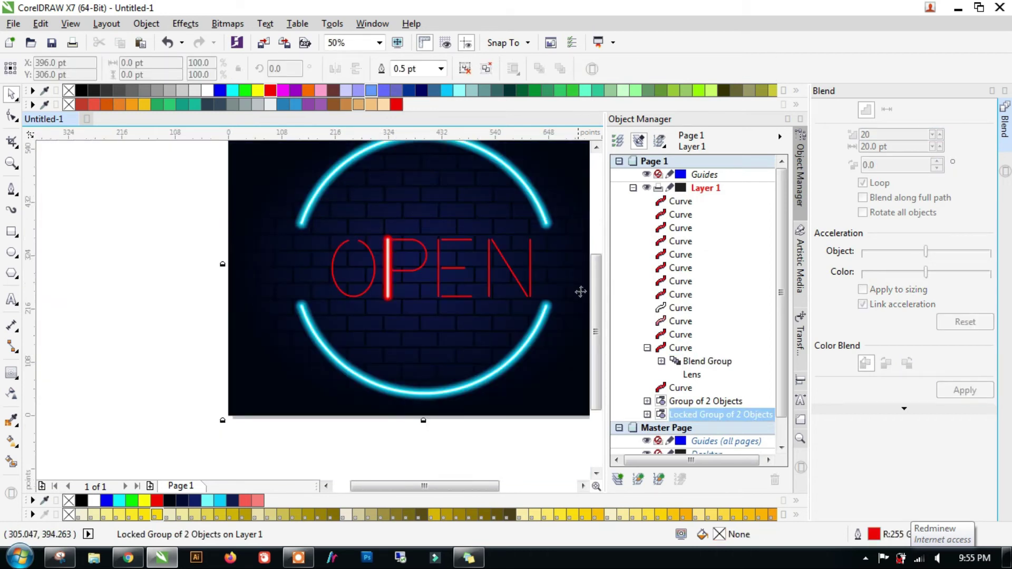
left_click(673, 403)
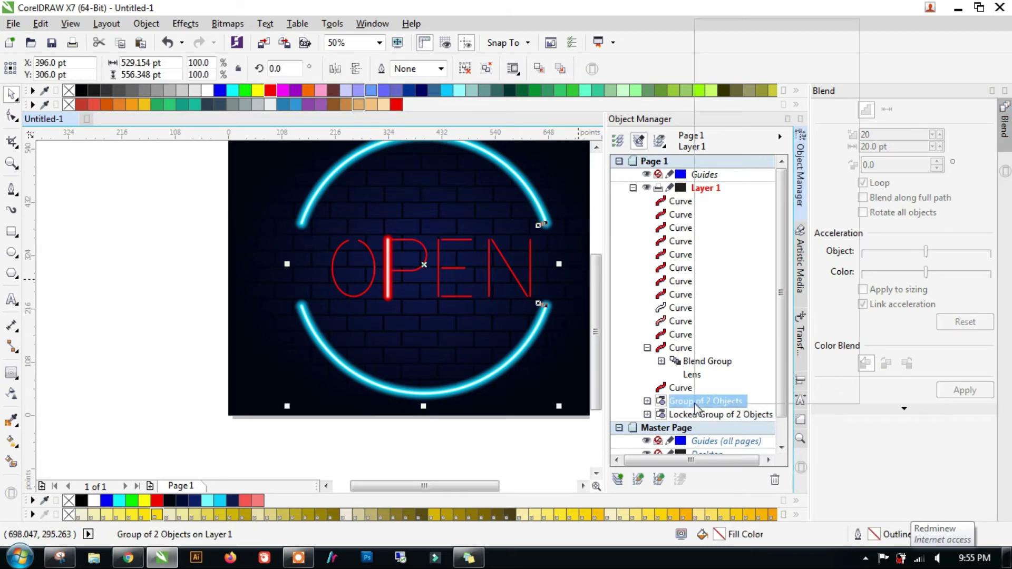
right_click(695, 405)
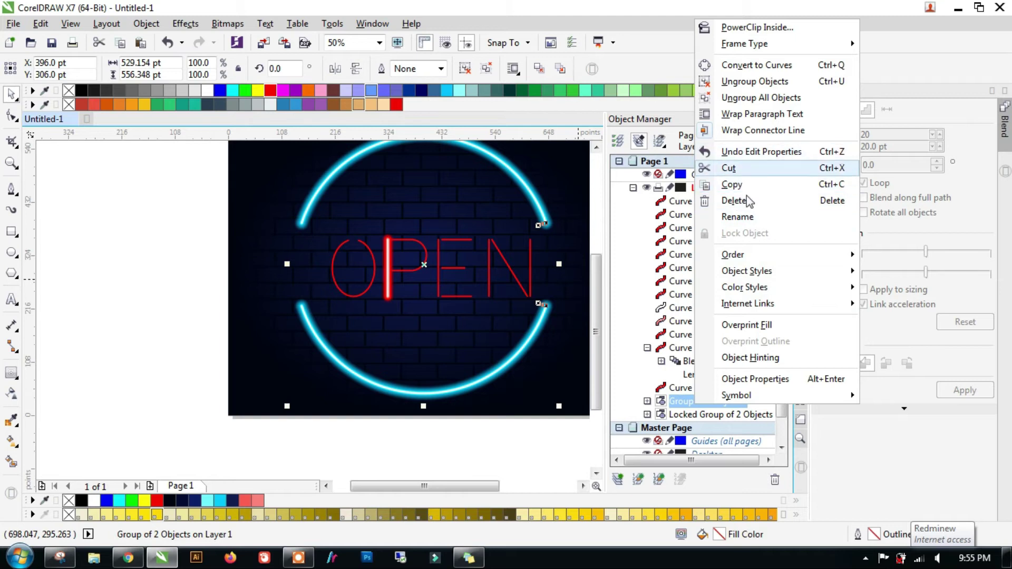
left_click(479, 438)
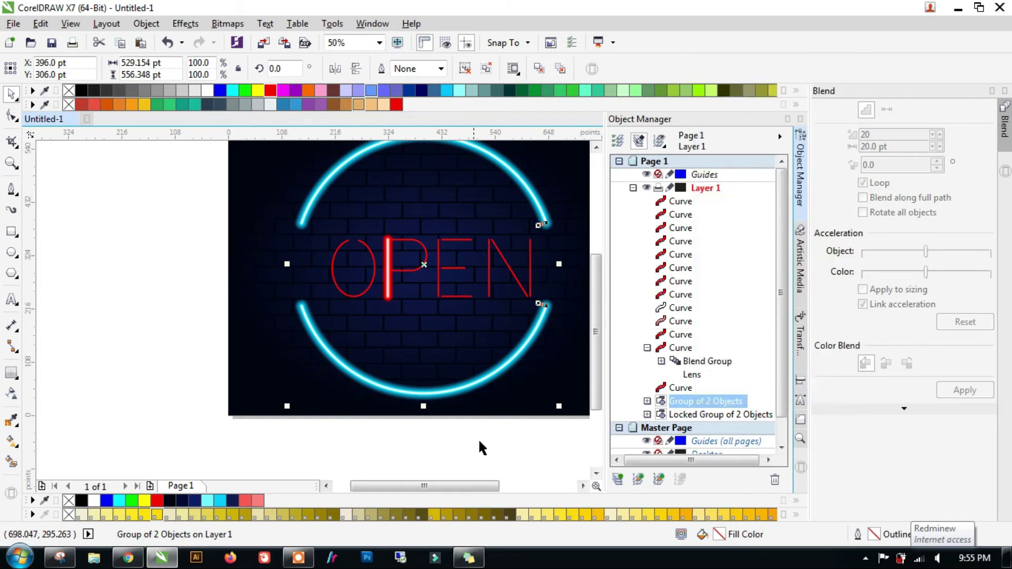
left_click(479, 380)
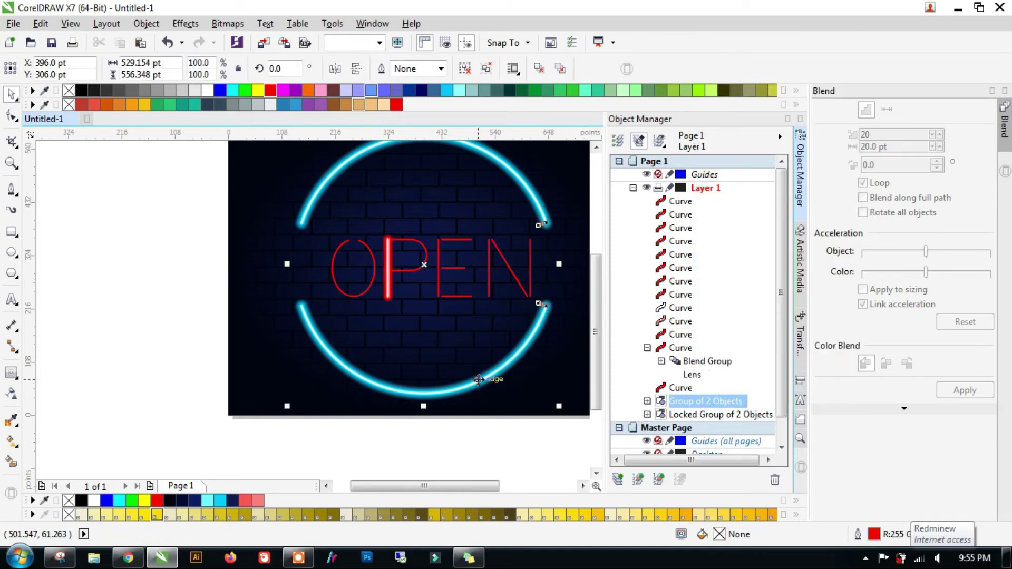
left_click(529, 384)
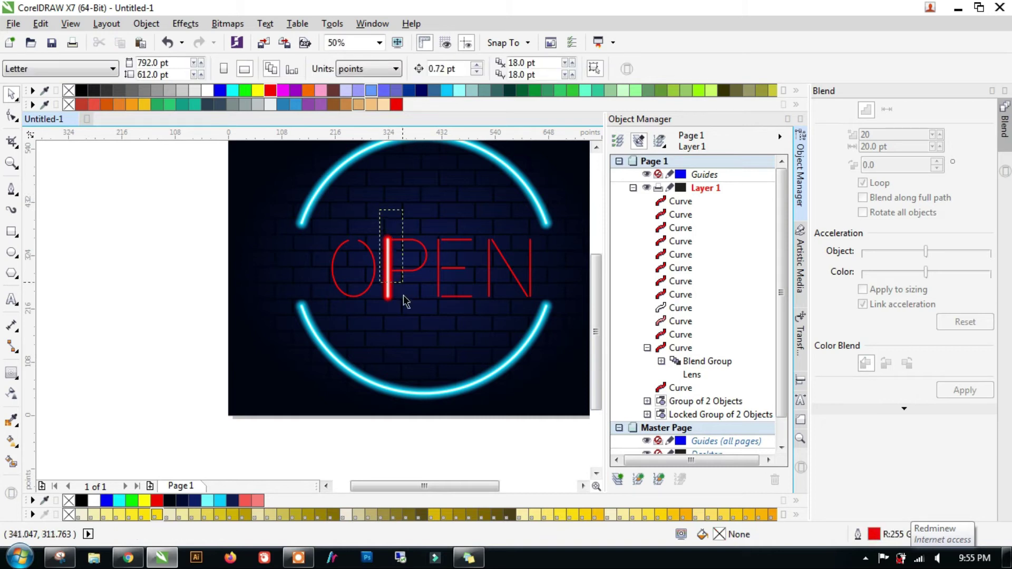
Group the six objects that make up the P's glowing stem and copy the group.
left_click_drag(403, 296, 406, 312)
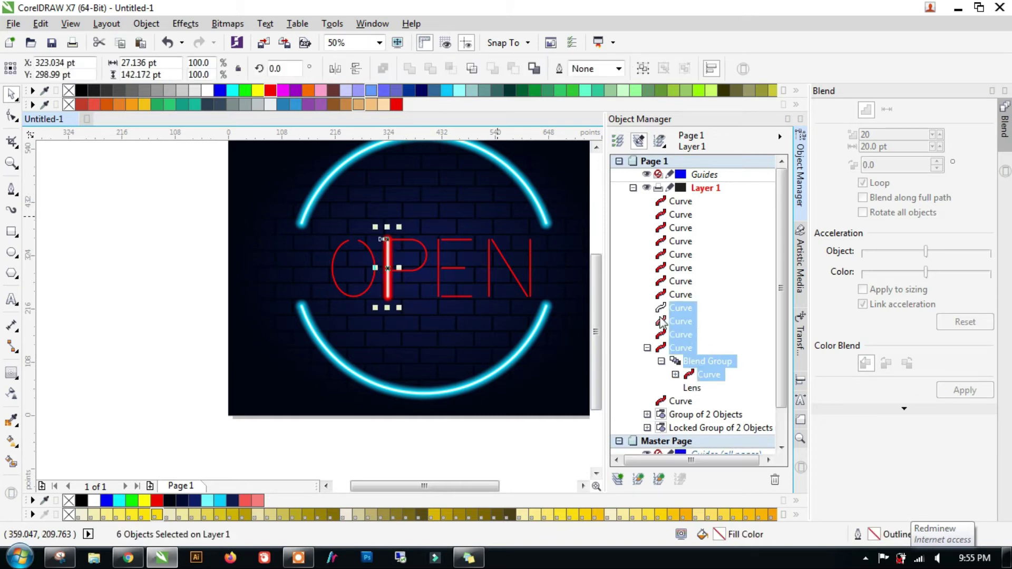
key("ctrl+g")
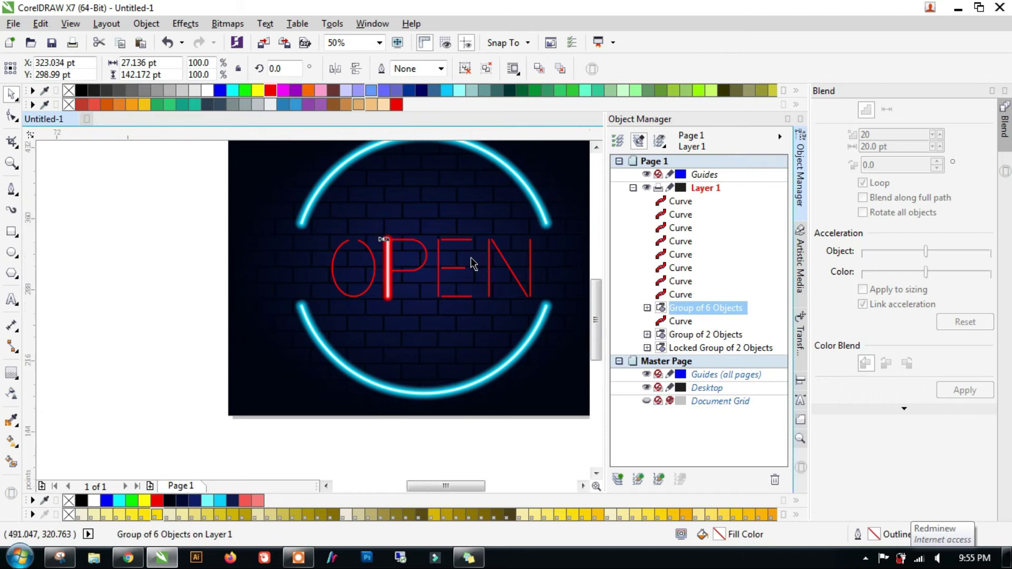
scroll(470, 257, "up", 2)
right_click(301, 248)
left_click(368, 343)
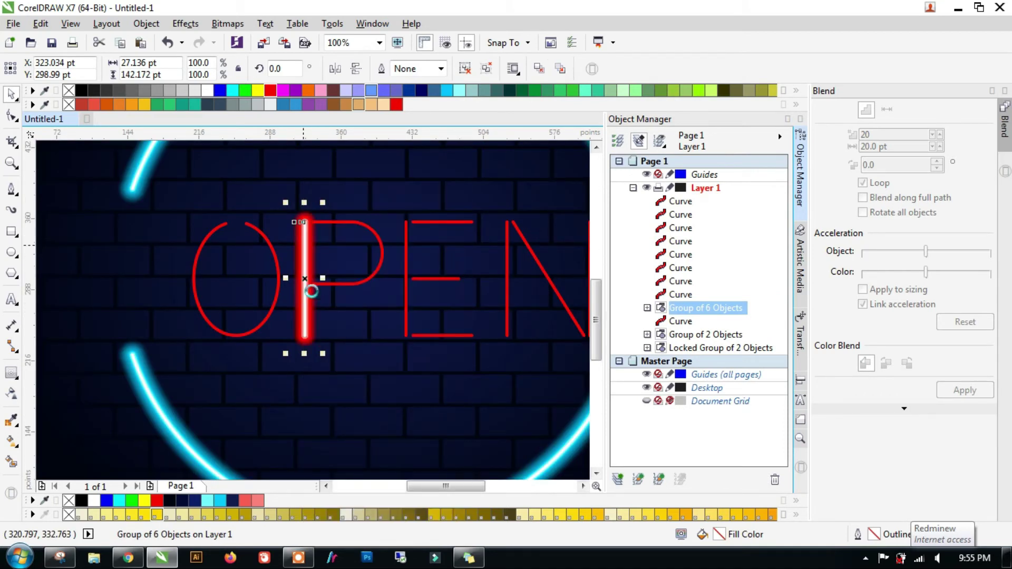
left_click(402, 366)
right_click(402, 367)
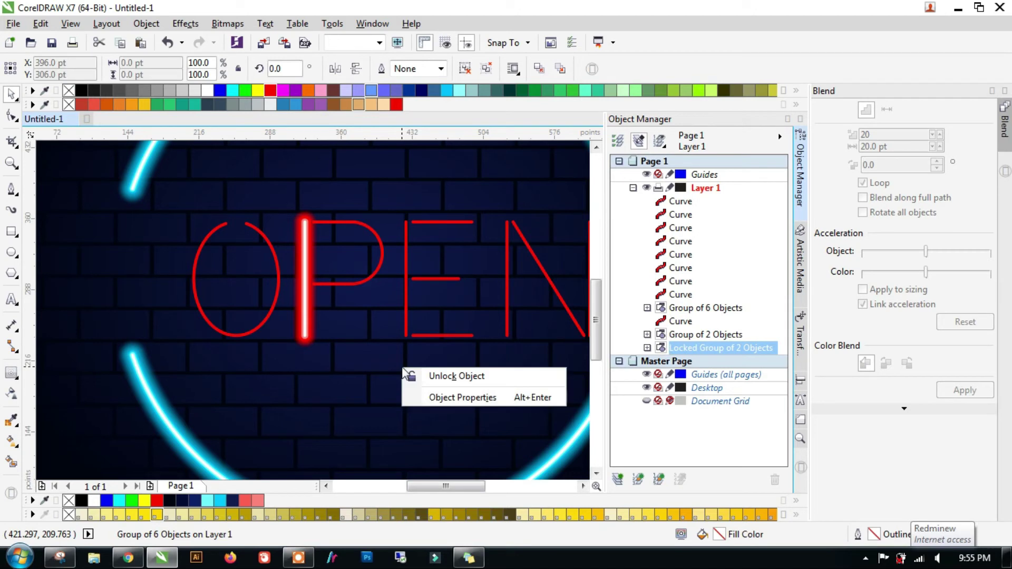
left_click(362, 375)
right_click(379, 345)
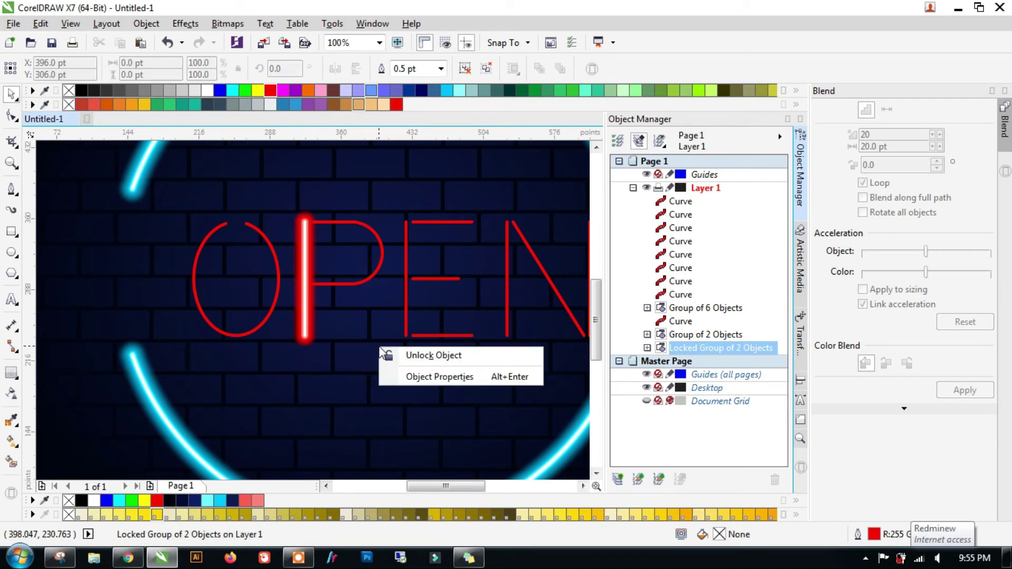
left_click(371, 309)
Replace the E's plain vertical curve with a pasted copy of the P's glowing stem, centred horizontally on it.
left_click(146, 45)
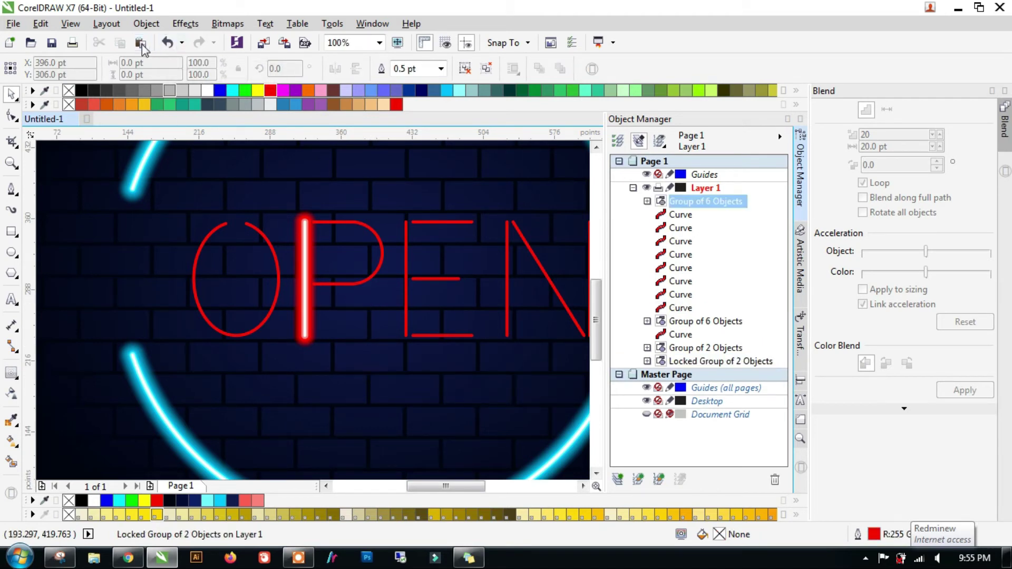
left_click(406, 258, "shift")
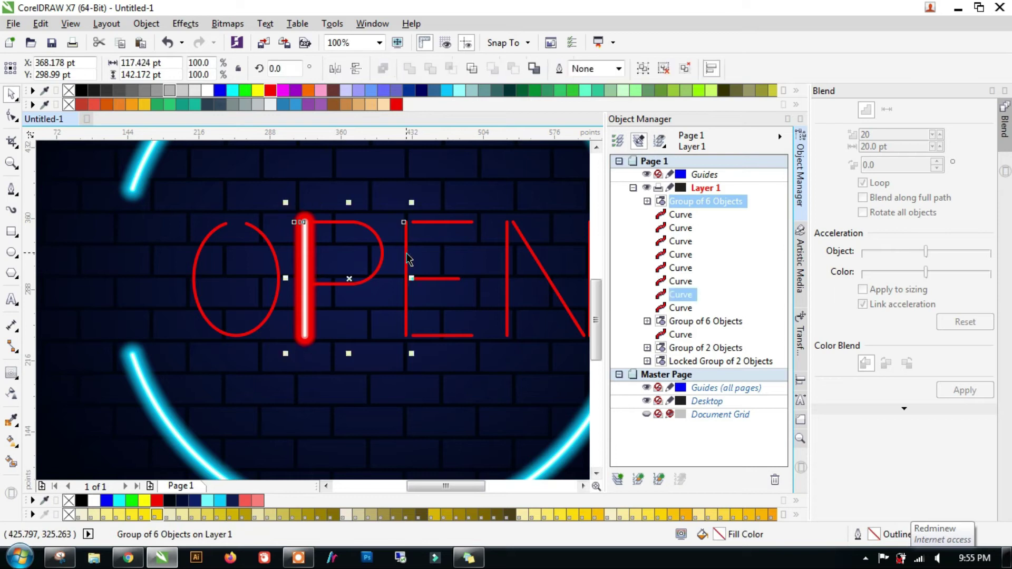
key("c")
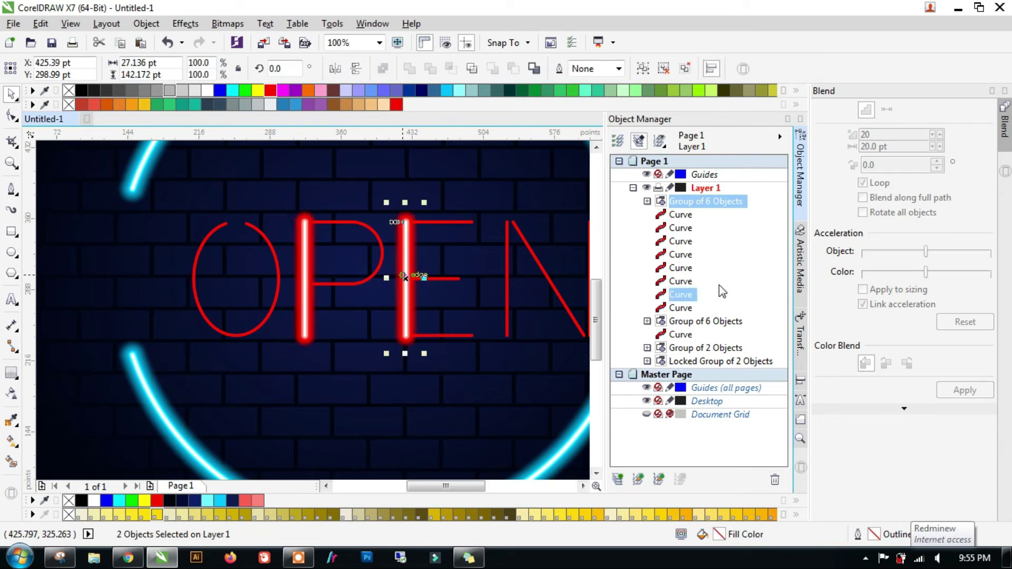
left_click(722, 291)
key("Delete")
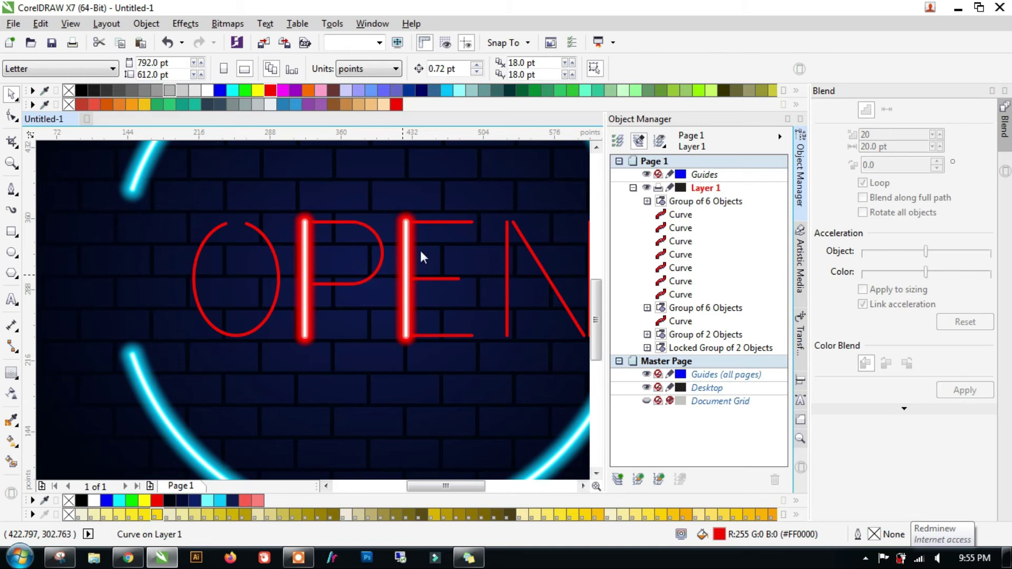
Replace the plain curve of the N's first vertical stroke with a centred duplicate of the E's glowing stem.
left_click(409, 248)
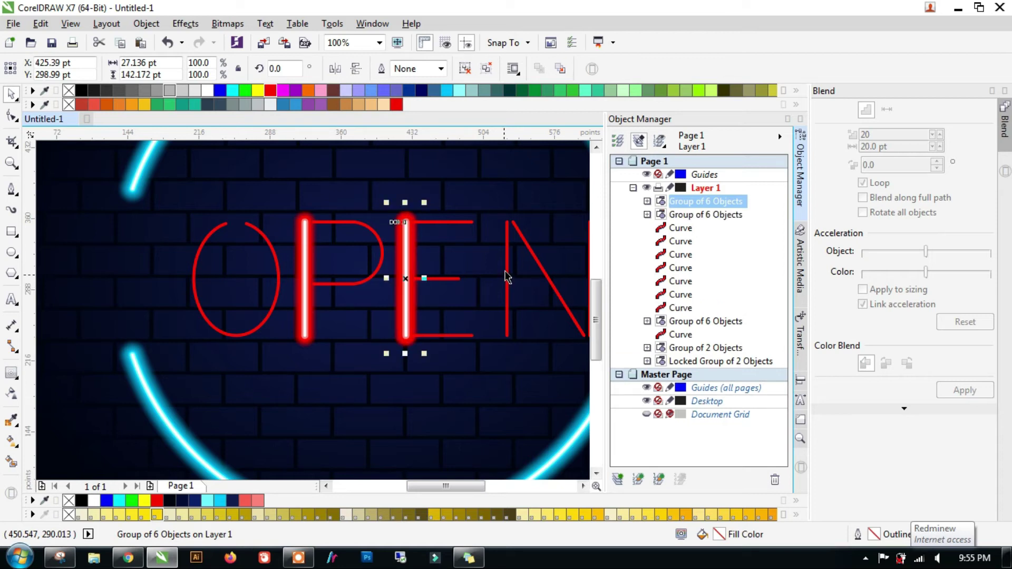
left_click(506, 278, "shift")
key("c")
left_click(532, 366)
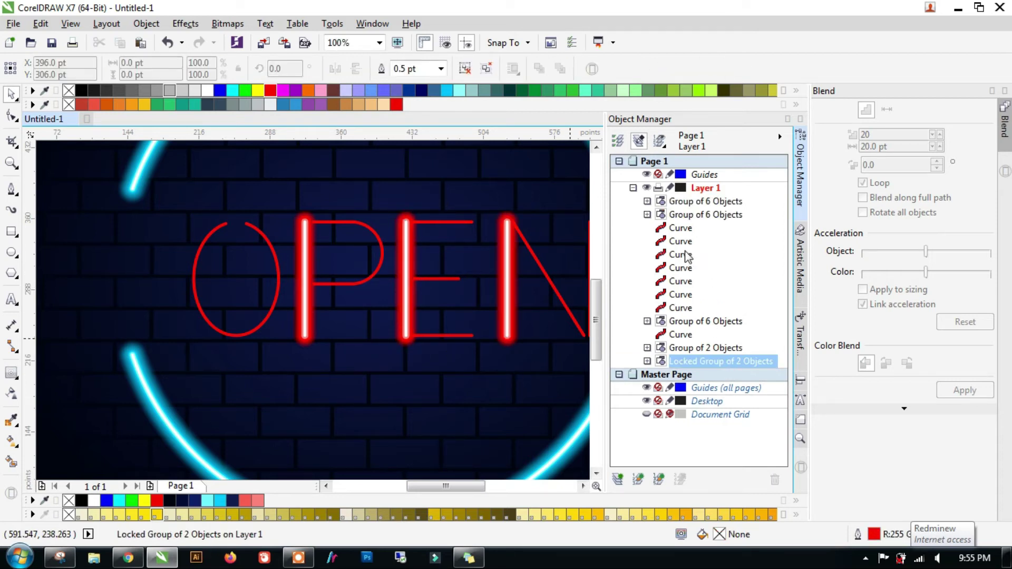
left_click(706, 214)
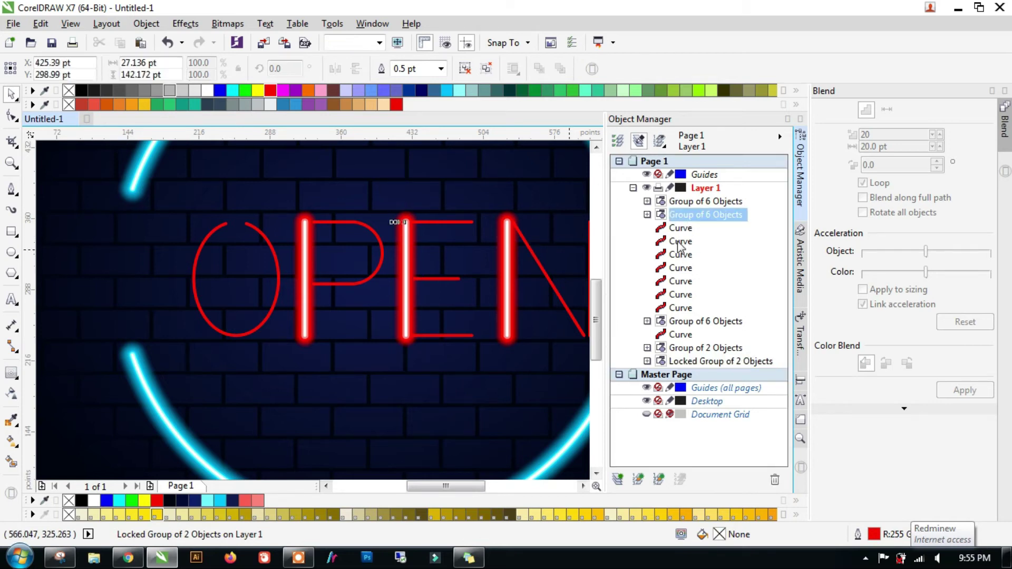
left_click(681, 241)
left_click(681, 255)
left_click(681, 267)
left_click(683, 256)
key("Delete")
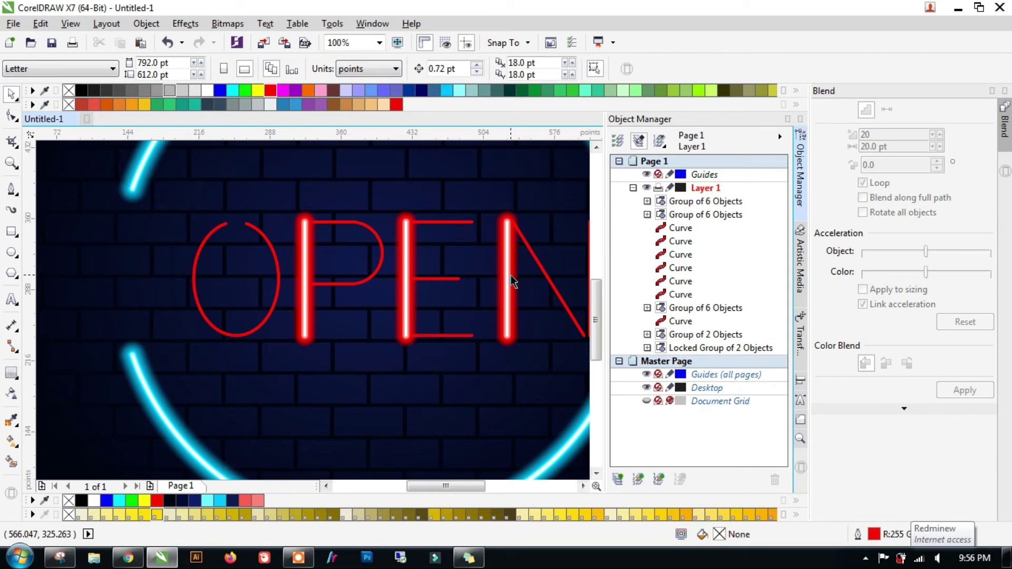
Replace the plain curve of the N's second vertical stroke with a horizontally centred copy of the glowing stem group.
left_click(511, 275)
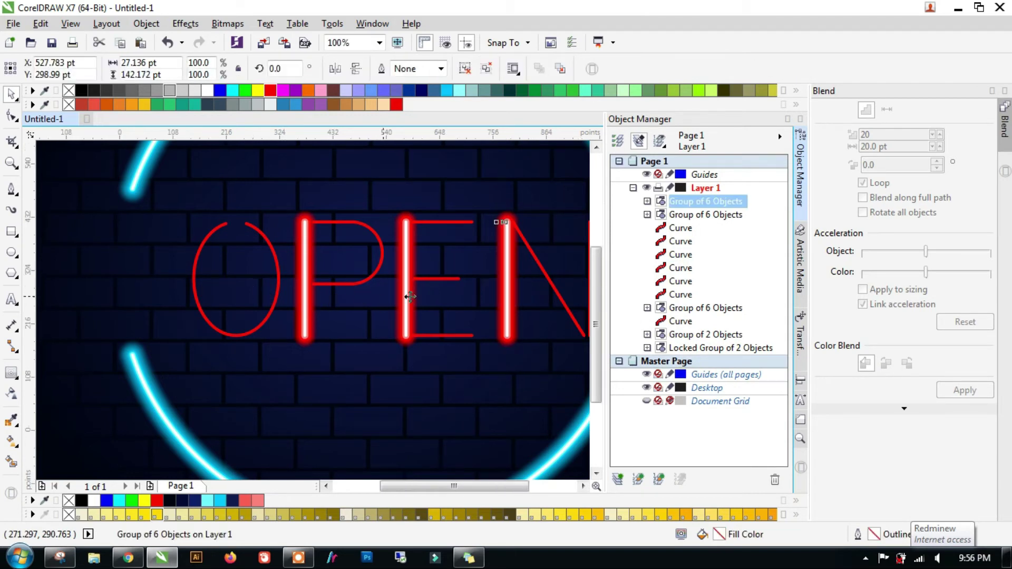
scroll(254, 287, "down", 1)
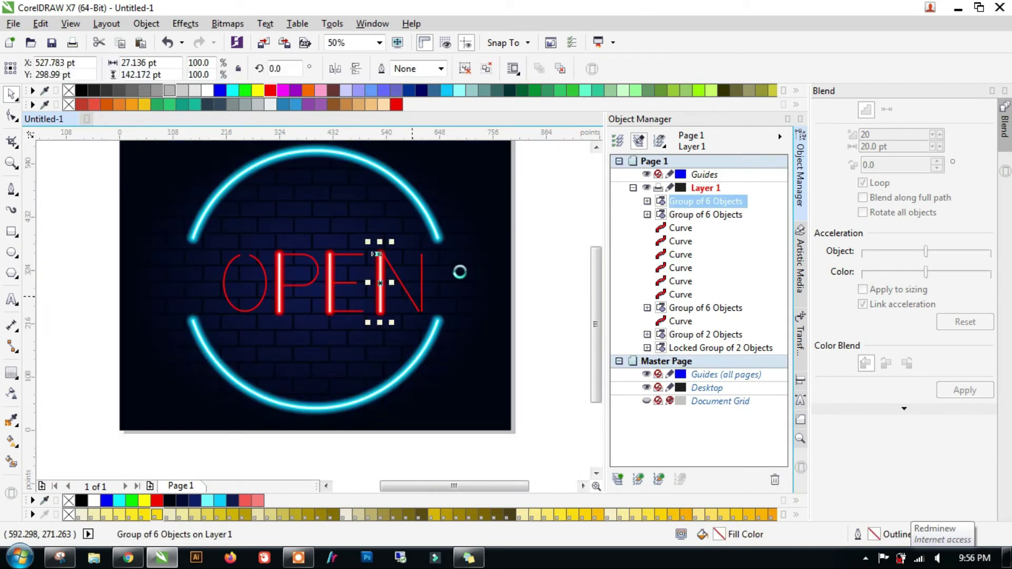
key("ctrl+v")
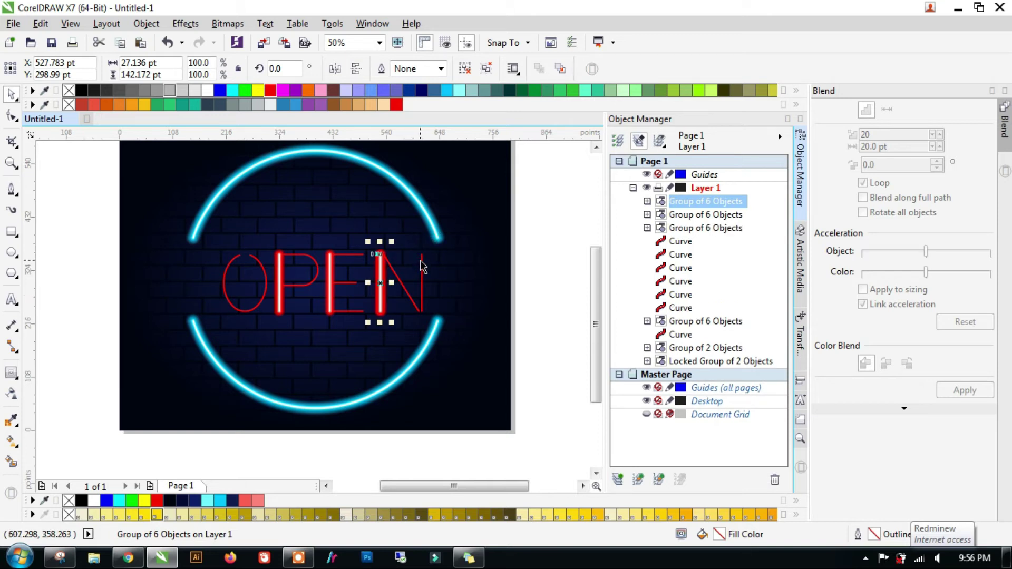
left_click(682, 255, "ctrl")
key("c")
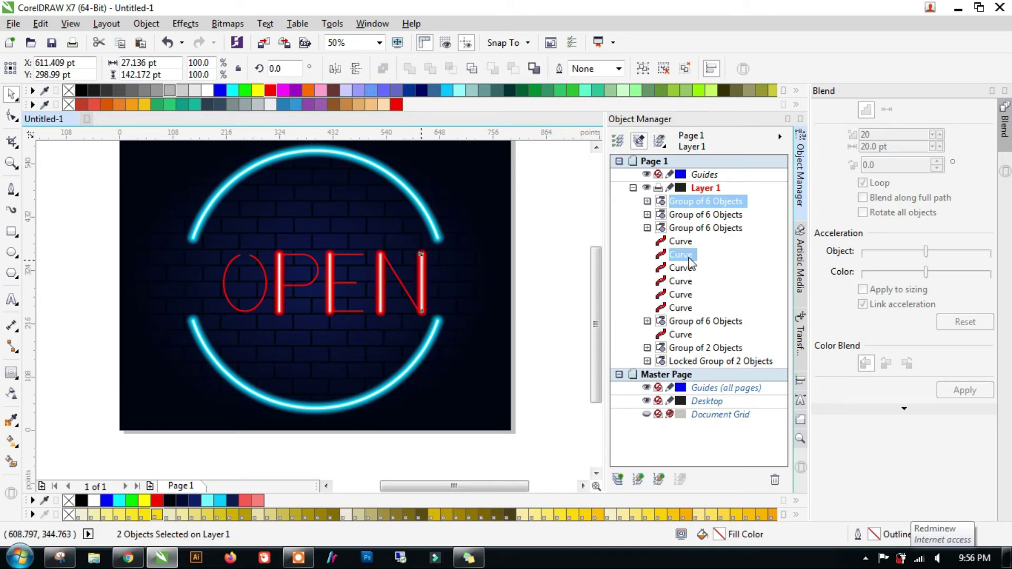
left_click(688, 257)
key("Delete")
Duplicate the glowing stem group of the N's second vertical stroke in place.
left_click(421, 283)
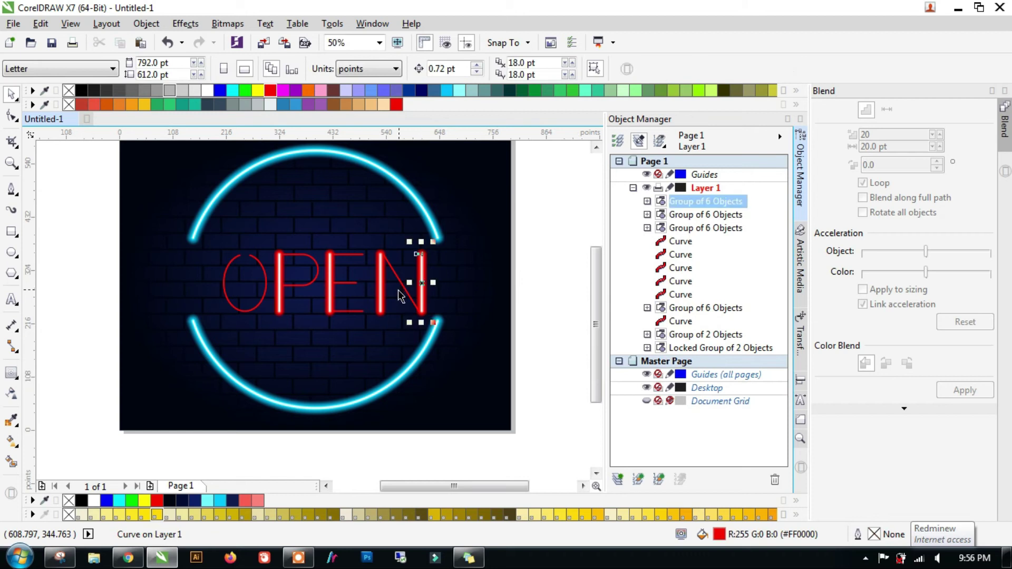
scroll(396, 290, "up", 1)
scroll(398, 295, "up", 1)
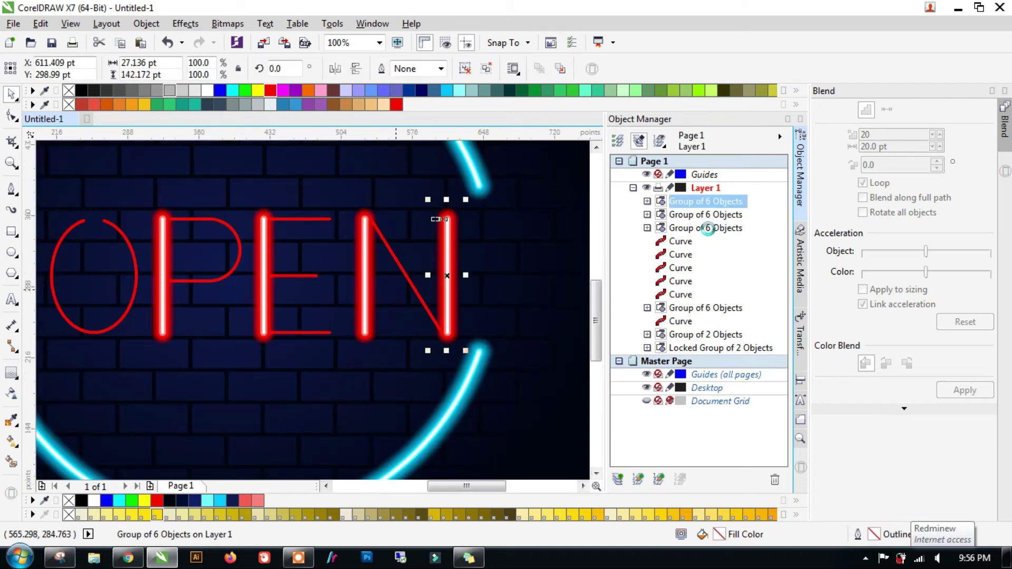
left_click(444, 242)
Try to skew the duplicated glowing stem along the N's diagonal, and undo the skew.
left_click_drag(446, 200, 368, 205)
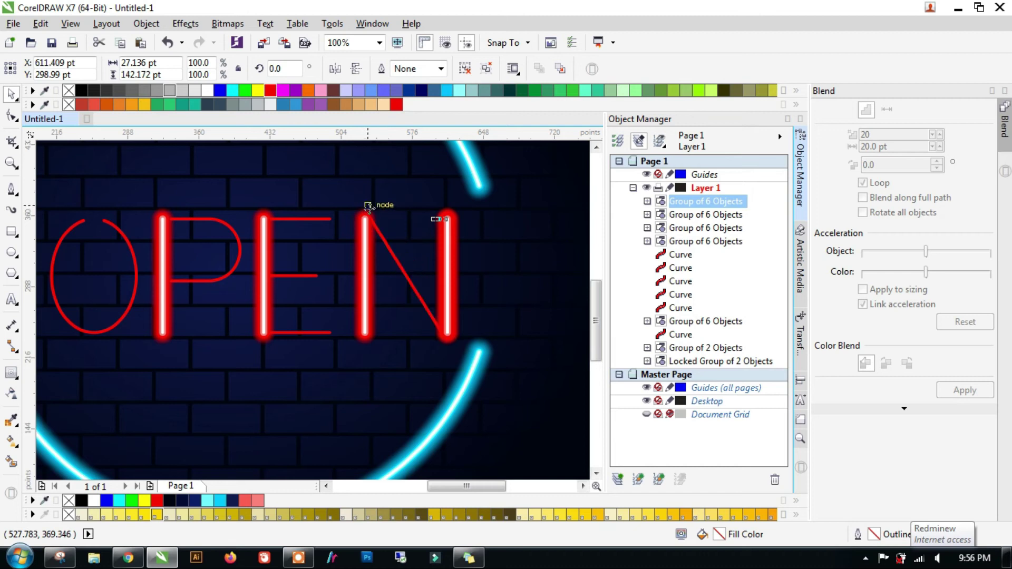
left_click(545, 348)
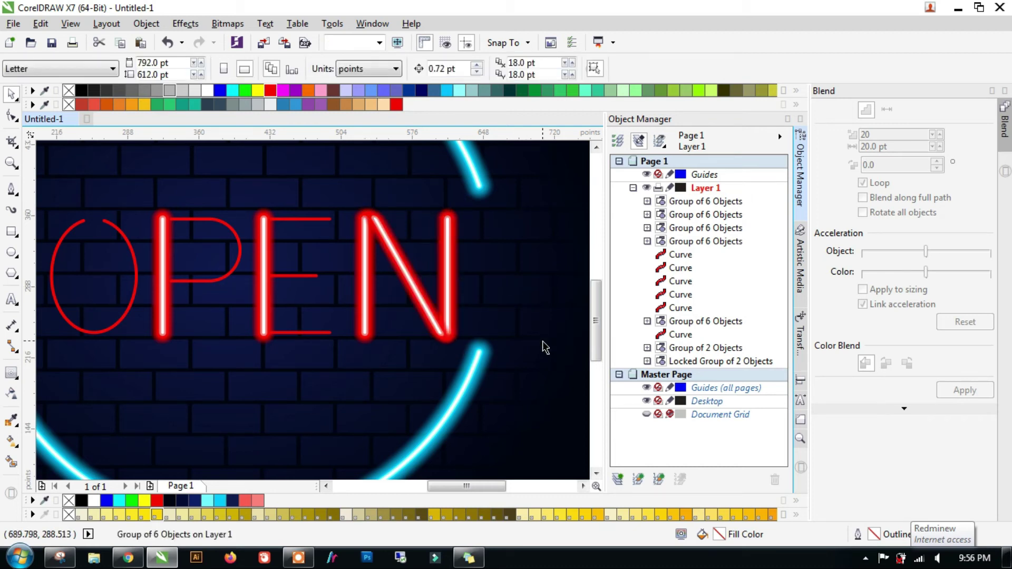
key("ctrl+z")
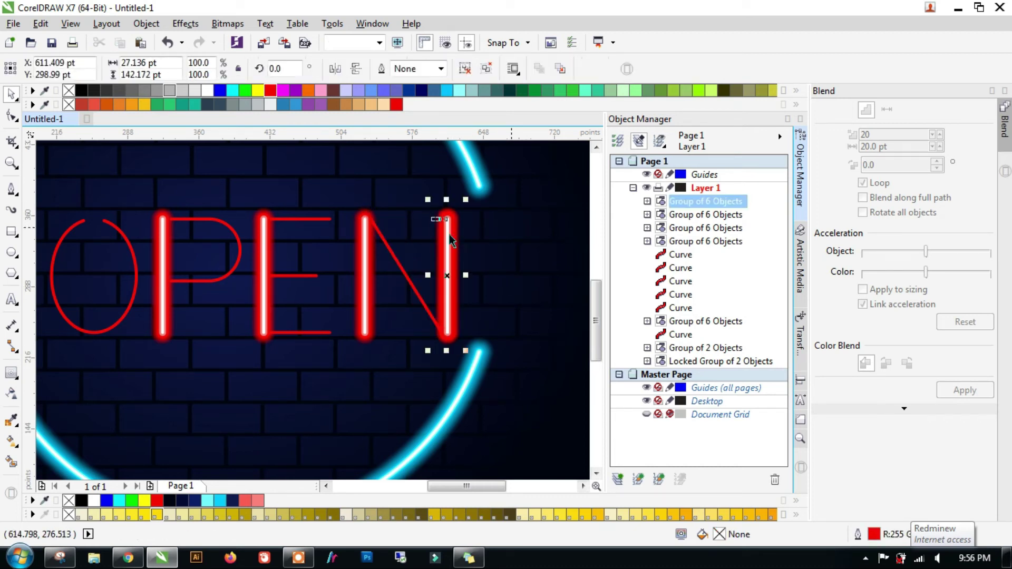
Move the duplicated glowing stem over the E's arms, at about X 494 pt, Y 331 pt, and rotate it 90 degrees.
left_click_drag(452, 238, 337, 206)
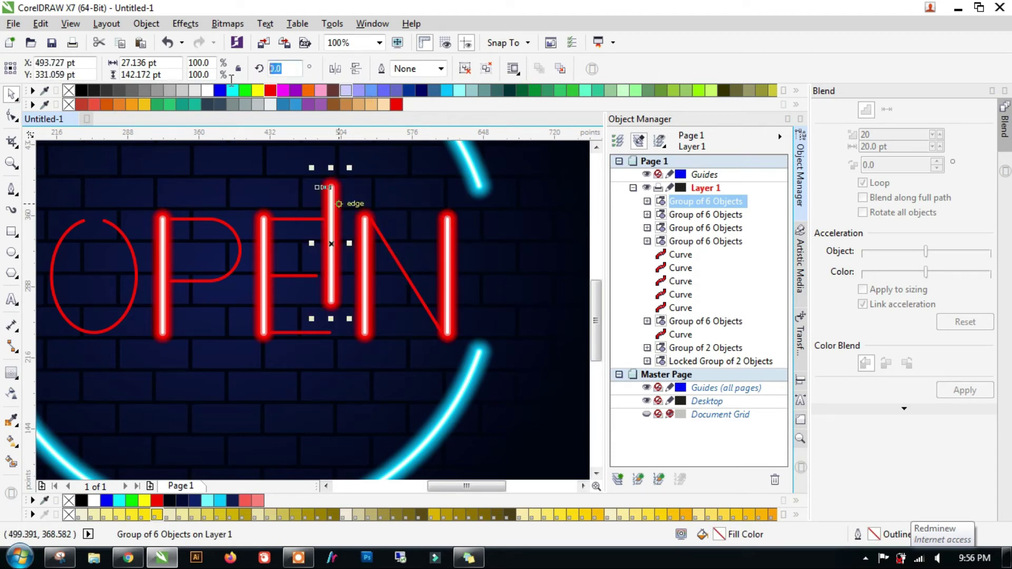
type("90")
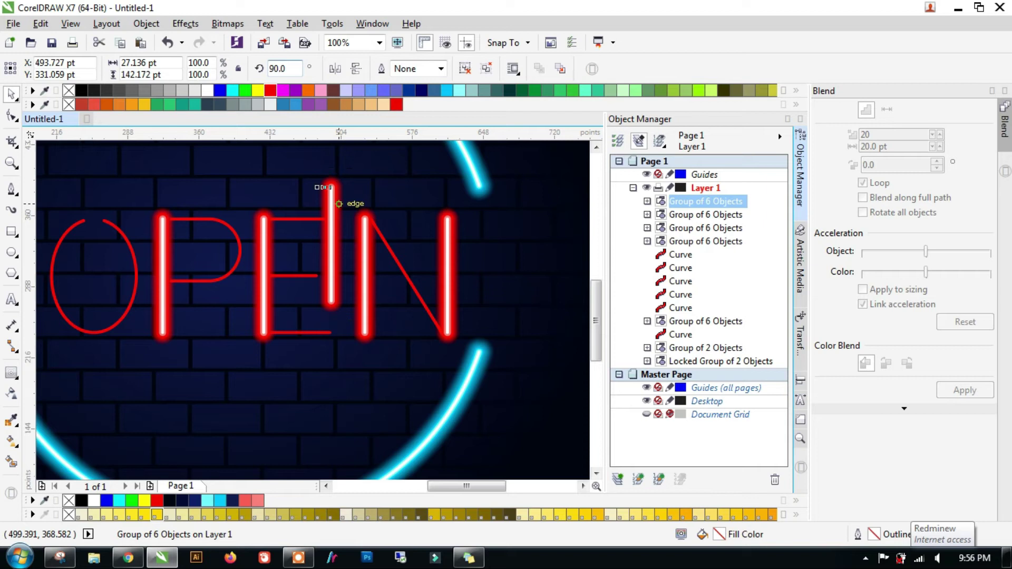
key("Return")
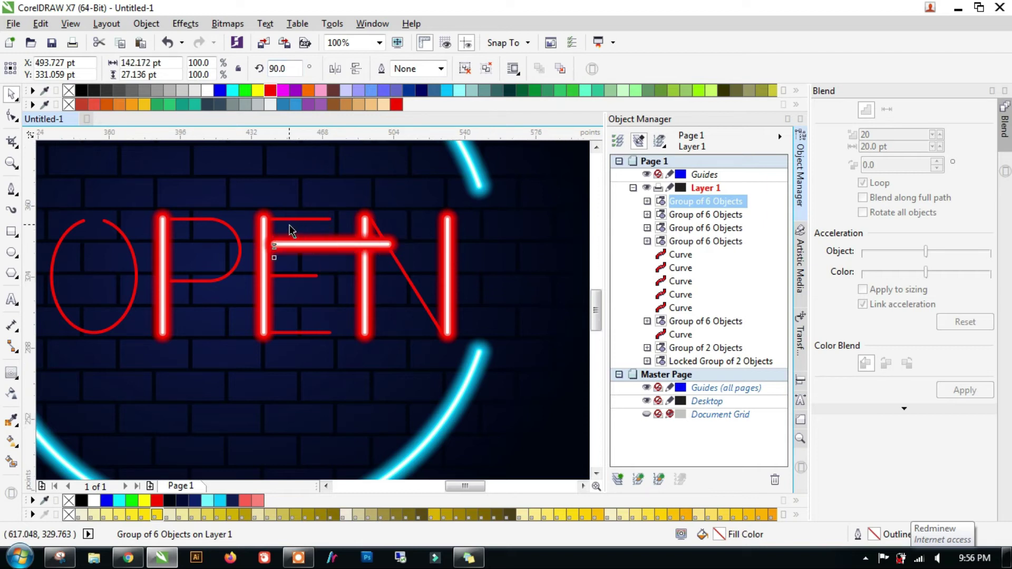
Align the horizontal glowing tube with the E's top arm by vertical centre and left edge.
scroll(293, 229, "up", 1)
left_click(304, 213, "shift")
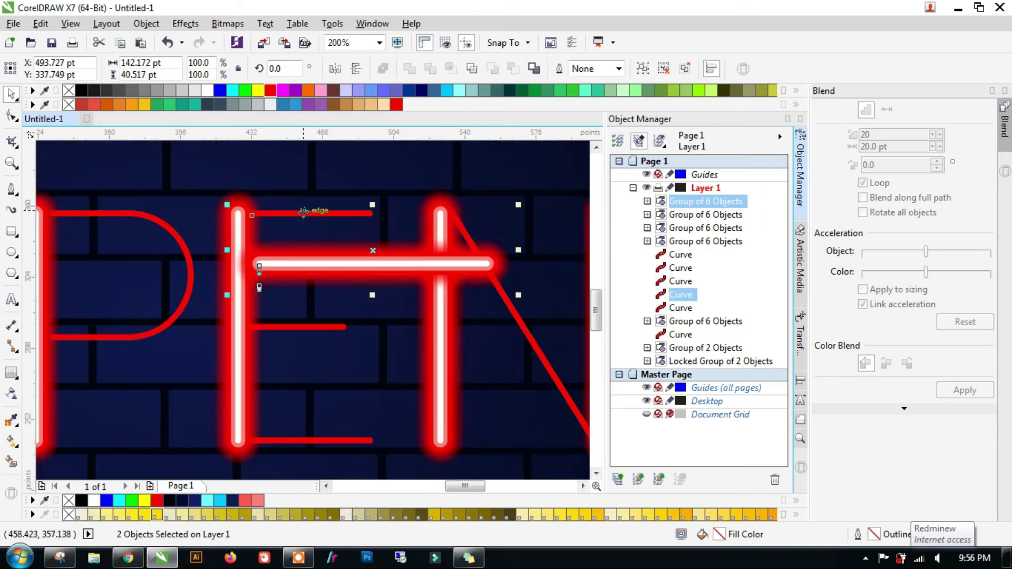
key("c")
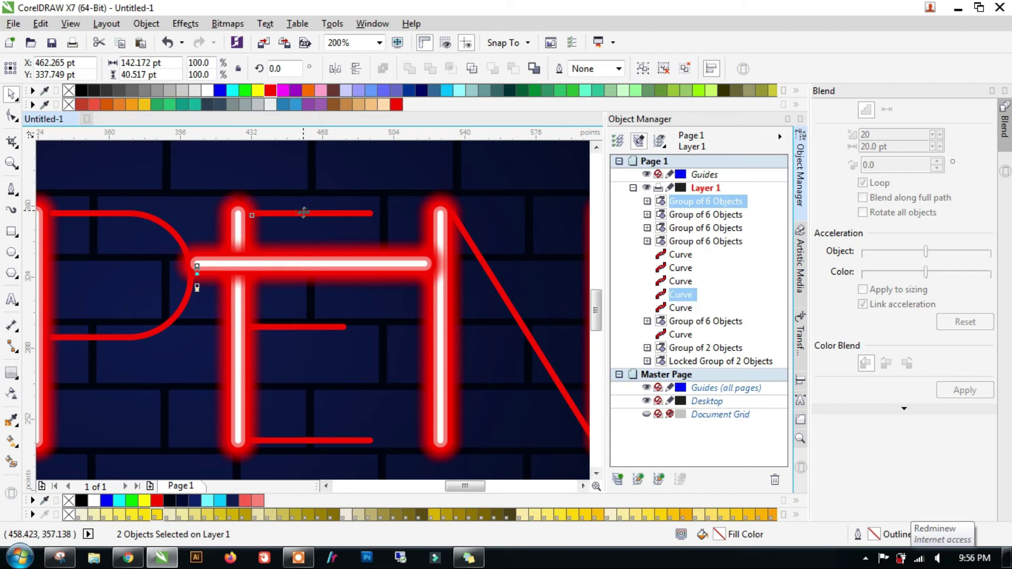
key("e")
key("l")
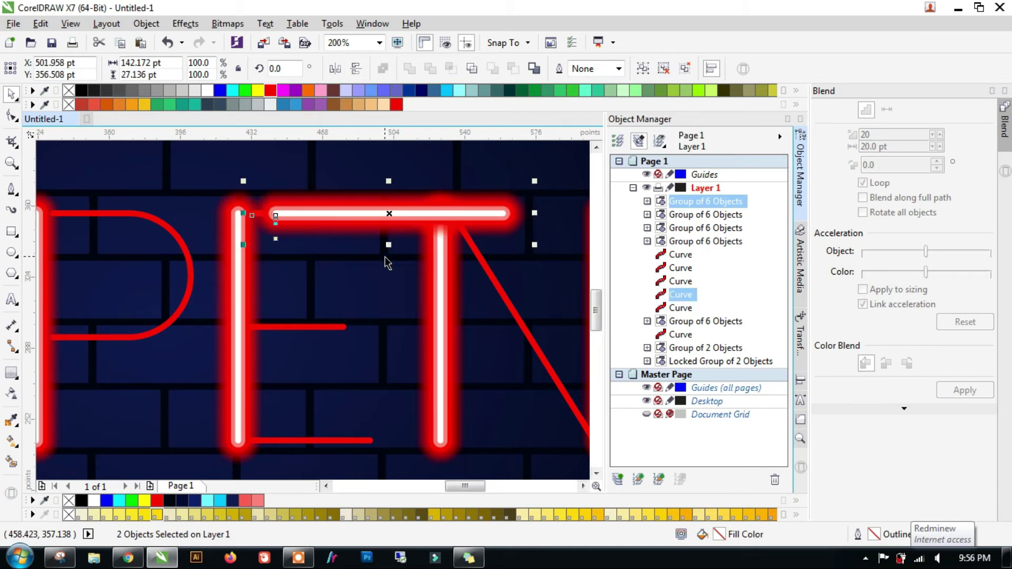
left_click(384, 262)
Nudge the horizontal tube towards the E's stem to about X 492.6 pt, so its white core starts at the top arm's beginning.
left_click(259, 218)
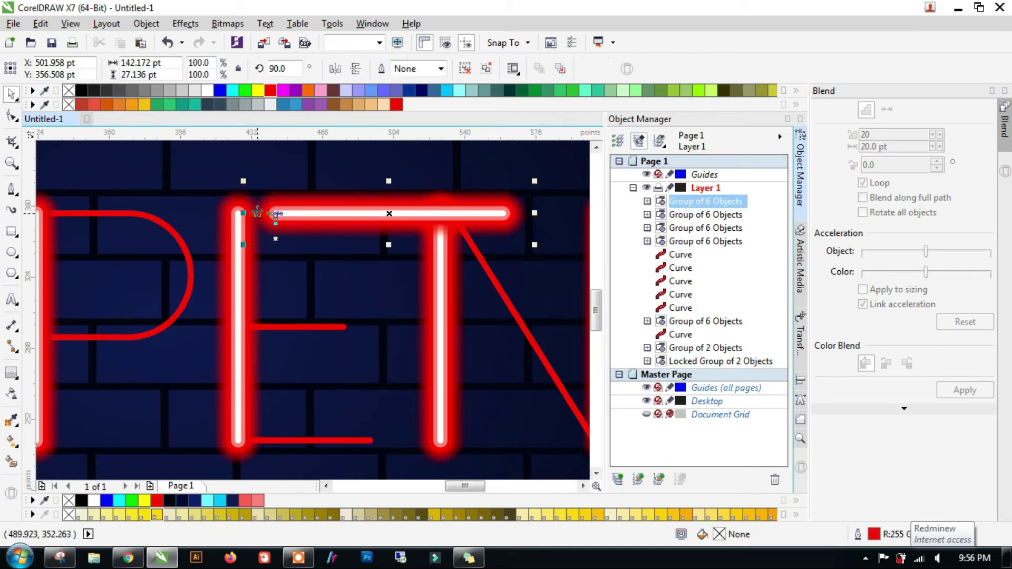
key("Left")
key("Left")
key("Left")
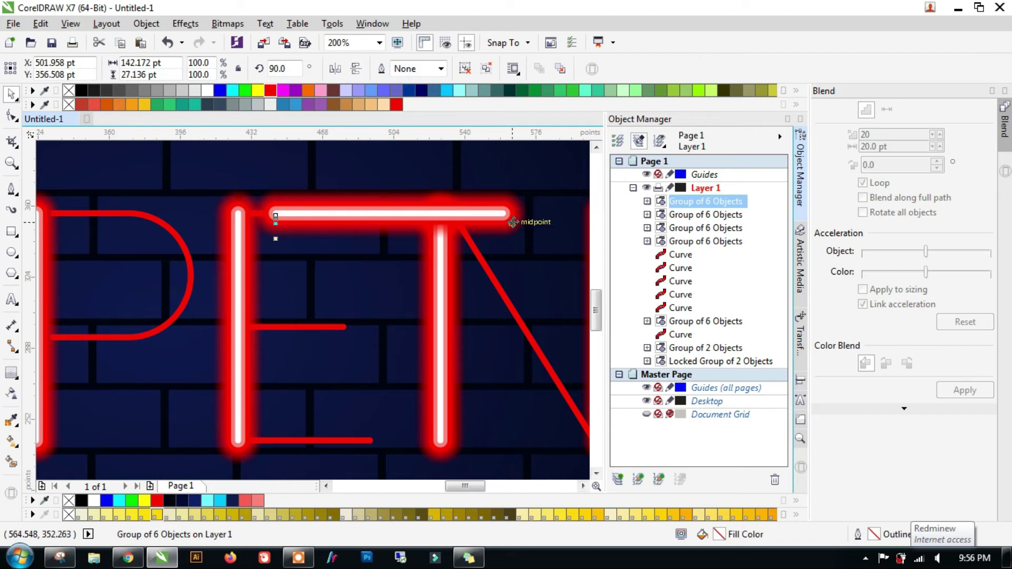
left_click_drag(512, 222, 513, 222)
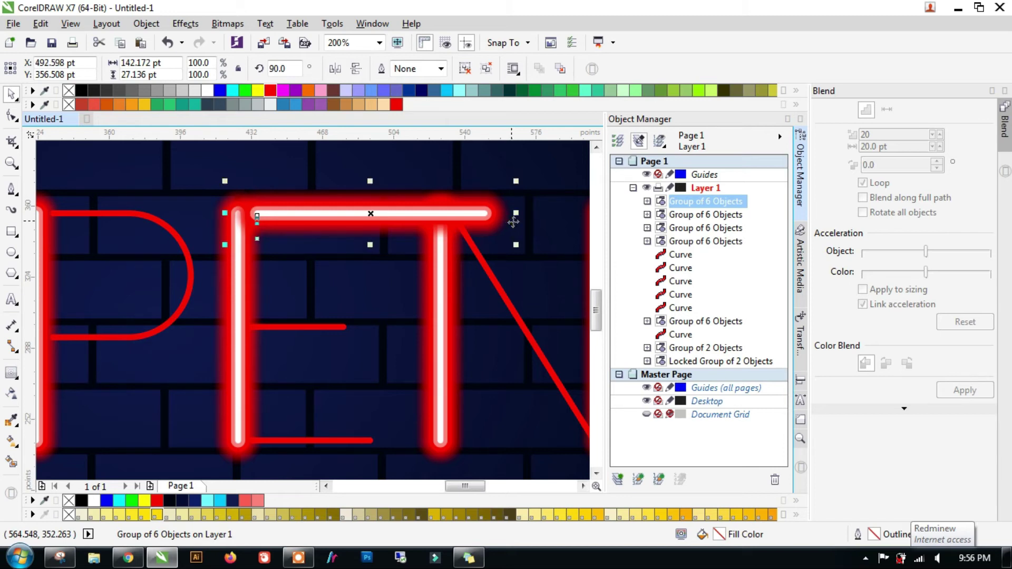
Shorten the horizontal glowing tube to about 92.7 pt wide, keeping it attached to the E's stem along the top arm.
left_click(545, 251)
left_click(515, 217)
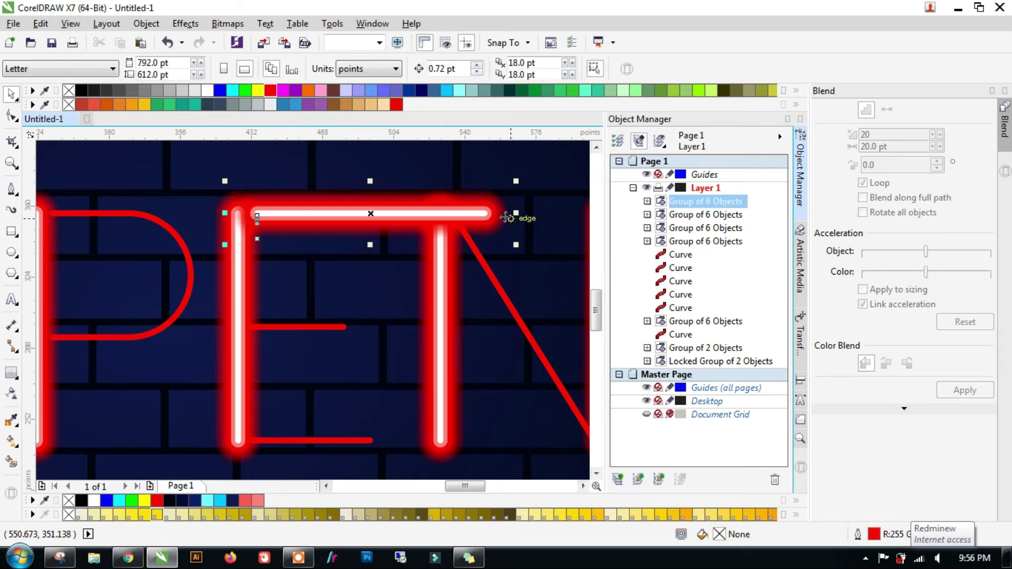
left_click_drag(514, 214, 401, 214)
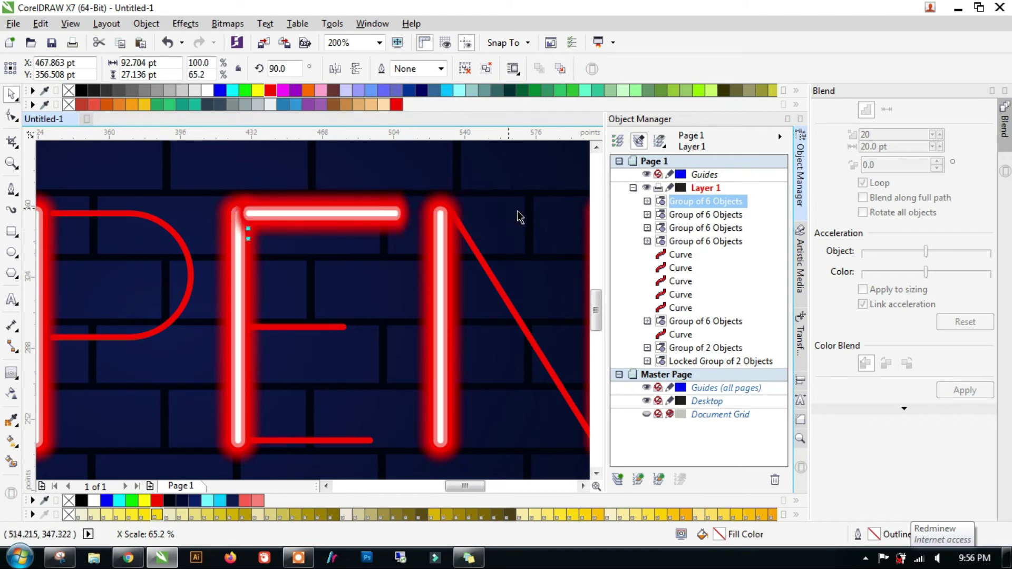
left_click(518, 216)
Duplicate the top glowing tube and align the copy by vertical centre with the E's middle arm.
left_click(389, 232)
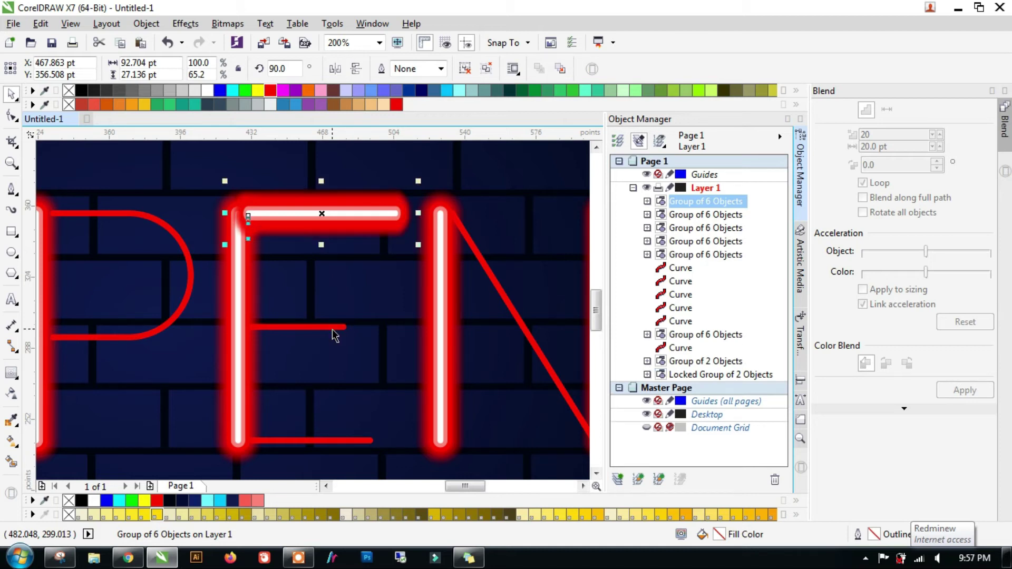
left_click(334, 328, "shift")
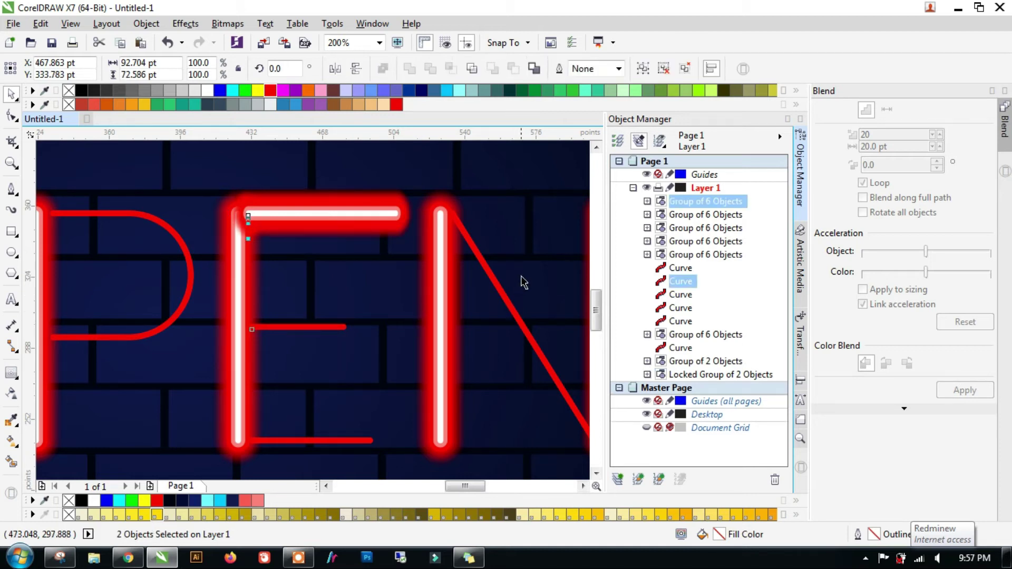
key("e")
Duplicate the middle glowing tube and align the copy by vertical centre with the E's bottom arm.
left_click(384, 337)
left_click(387, 328)
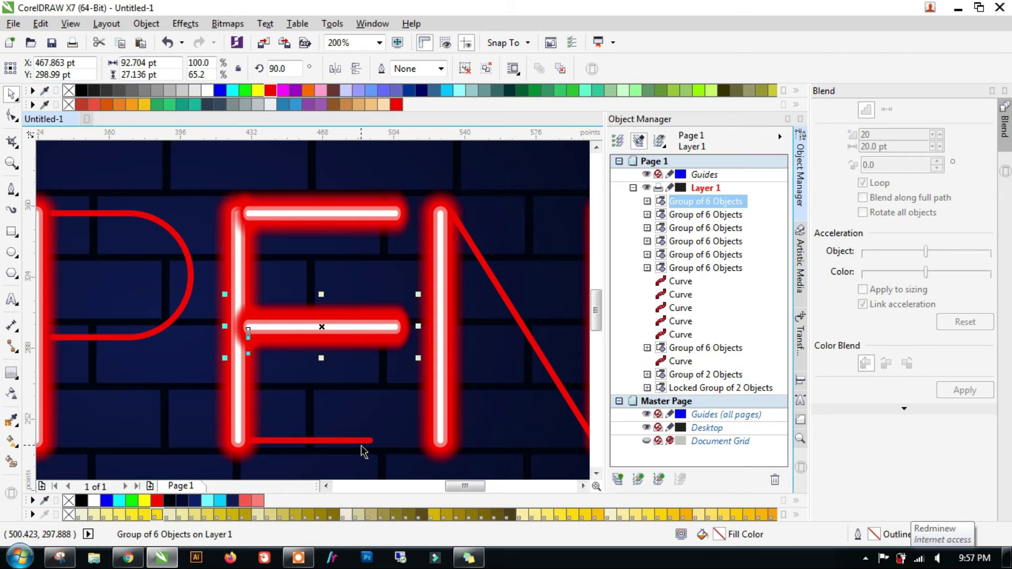
left_click(365, 446, "shift")
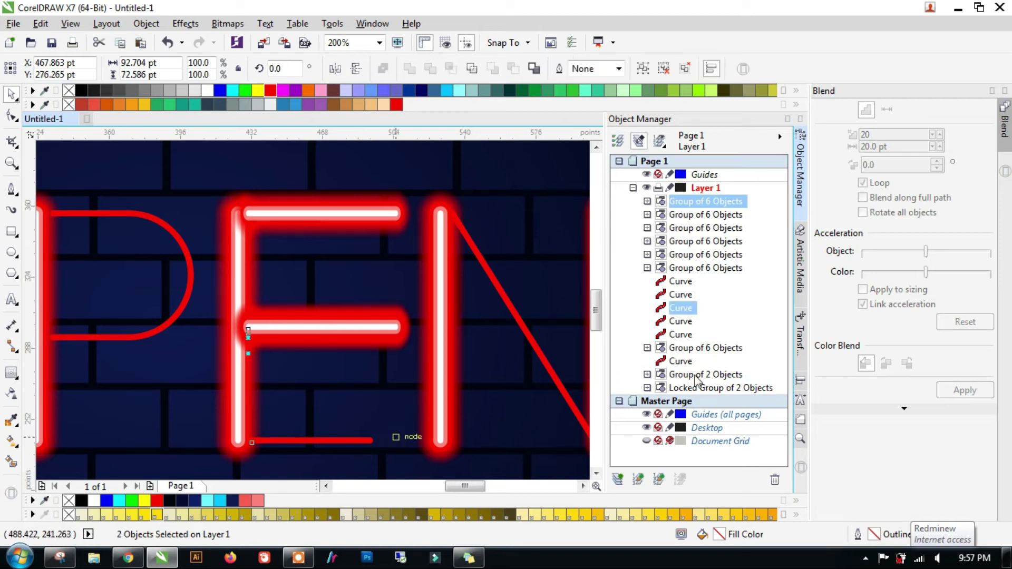
key("e")
Delete the plain red strokes of the E's three arms from underneath the glowing tubes.
left_click(683, 306)
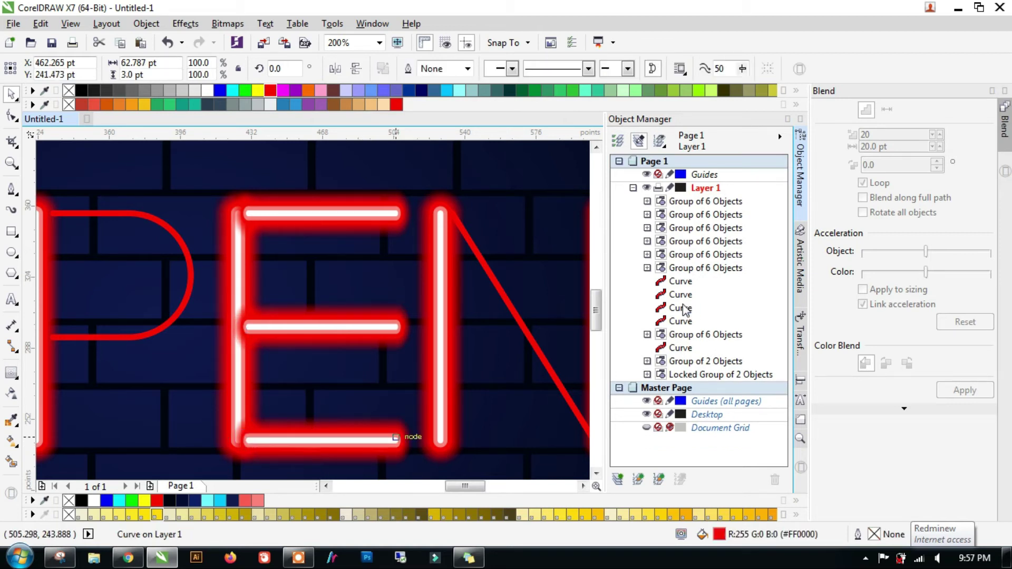
left_click(682, 294)
left_click(683, 294)
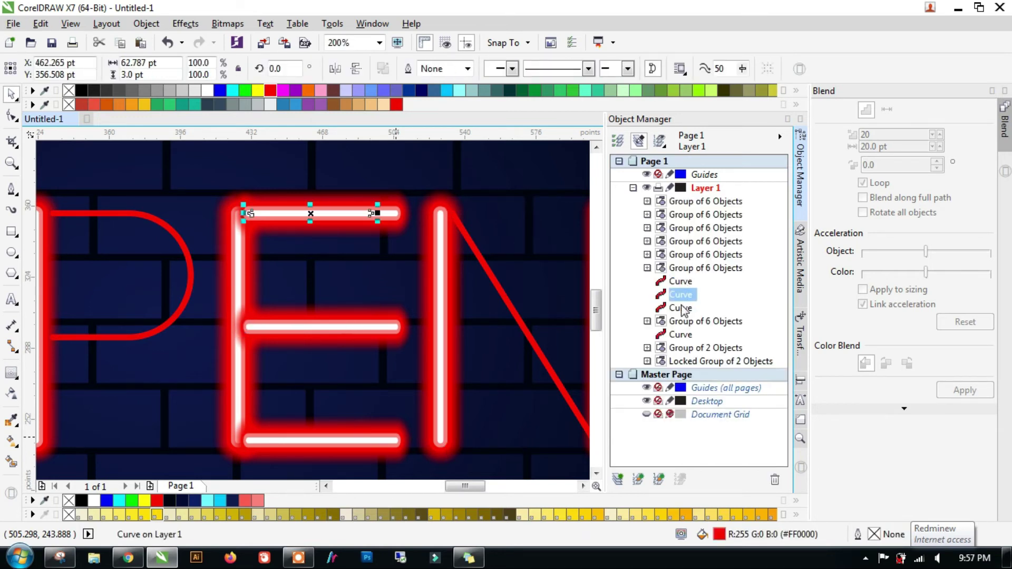
key("Delete")
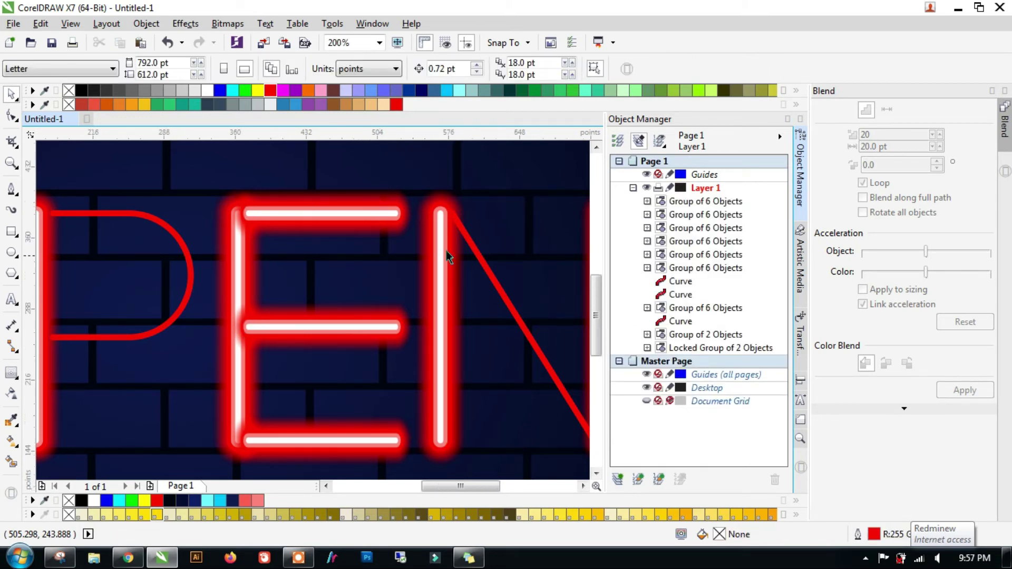
Add a two-step outward contour with a 1.35 pt offset around the O's plain red stroke.
scroll(480, 249, "down", 1)
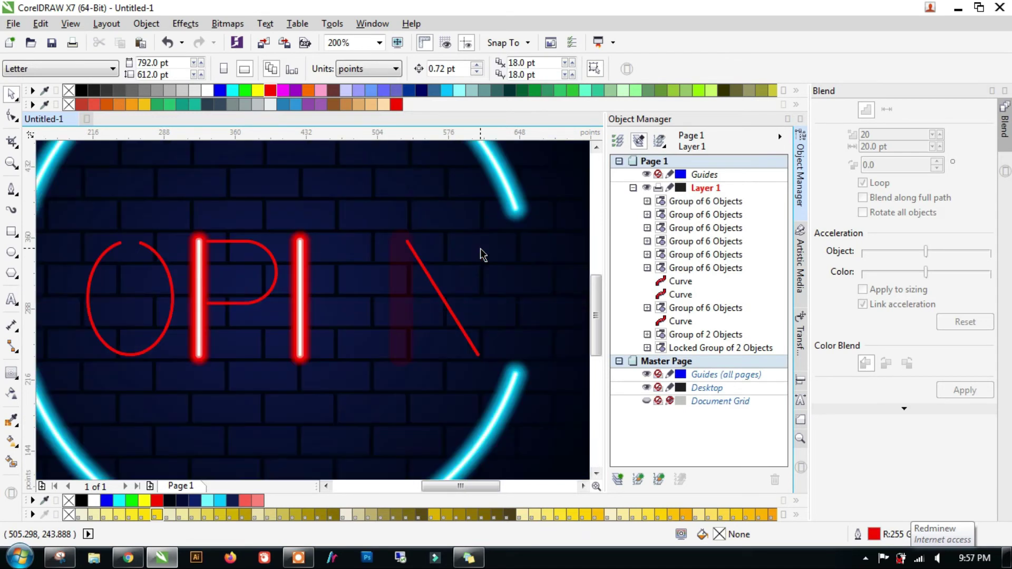
left_click(163, 337)
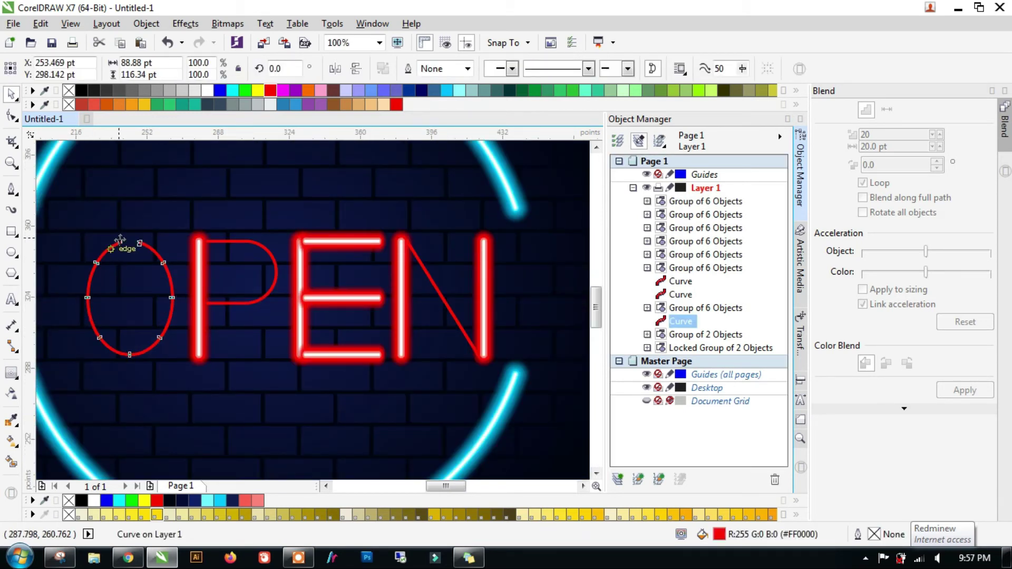
scroll(111, 249, "up", 2)
scroll(125, 238, "up", 1)
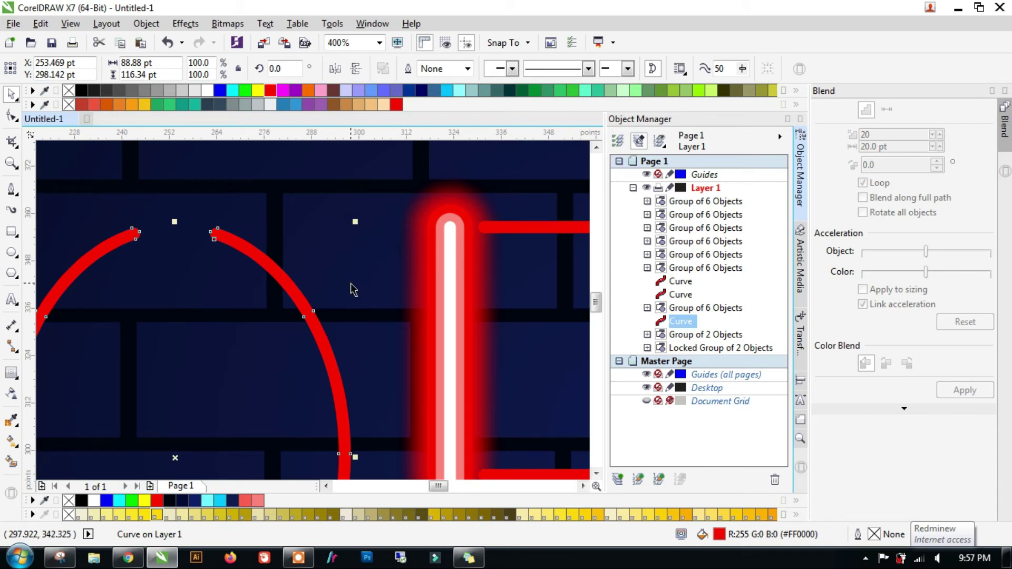
left_click(11, 373)
left_click(425, 69)
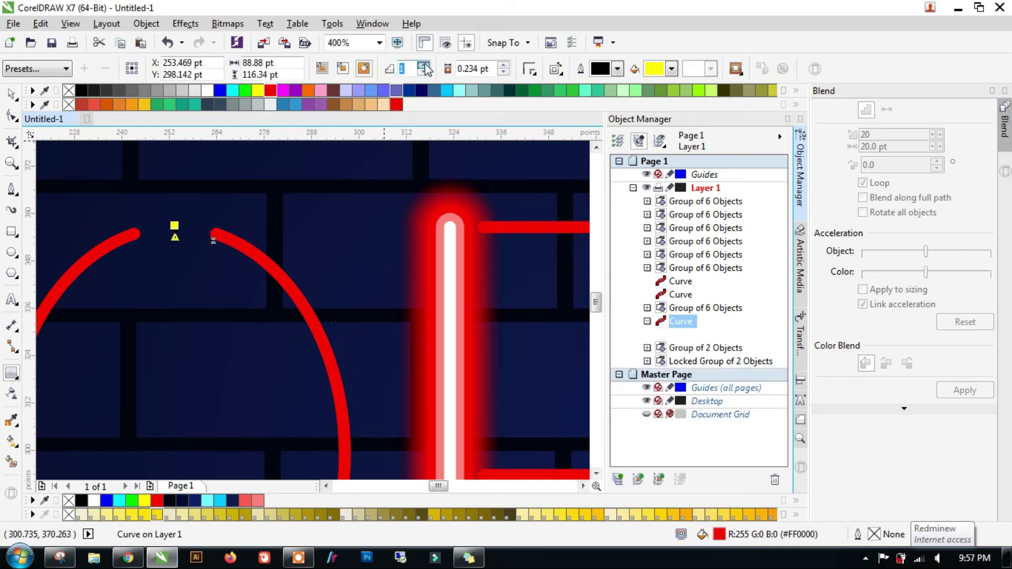
left_click_drag(213, 240, 174, 216)
key("space")
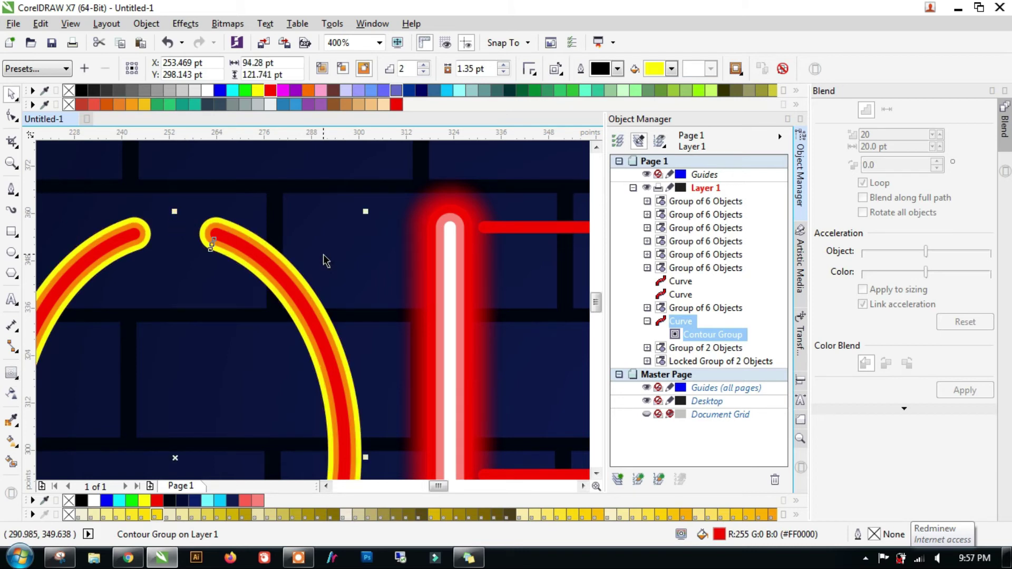
Break the O's contour apart and ungroup it into two separate curves.
key("ctrl+k")
left_click(673, 335)
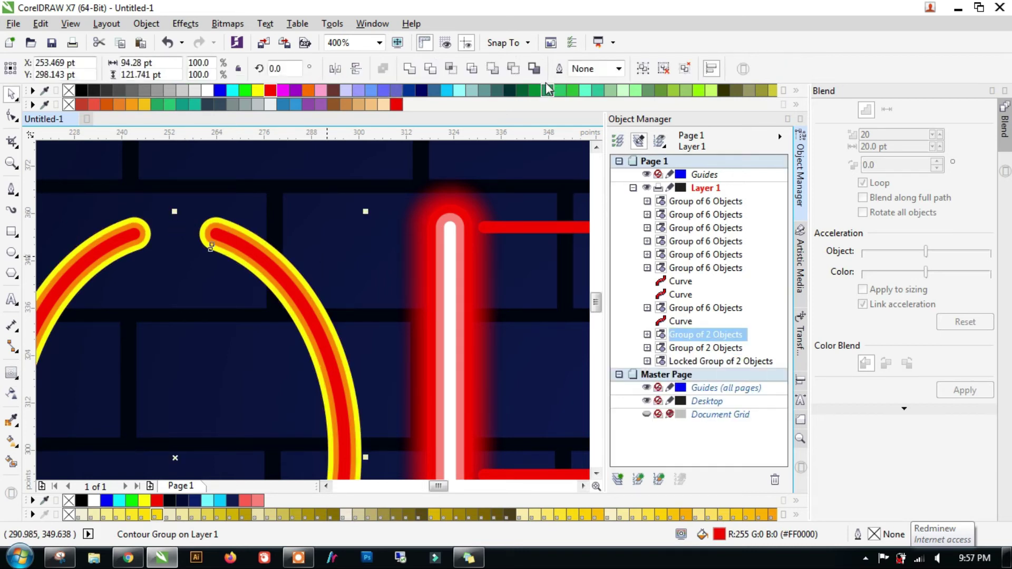
left_click(485, 73)
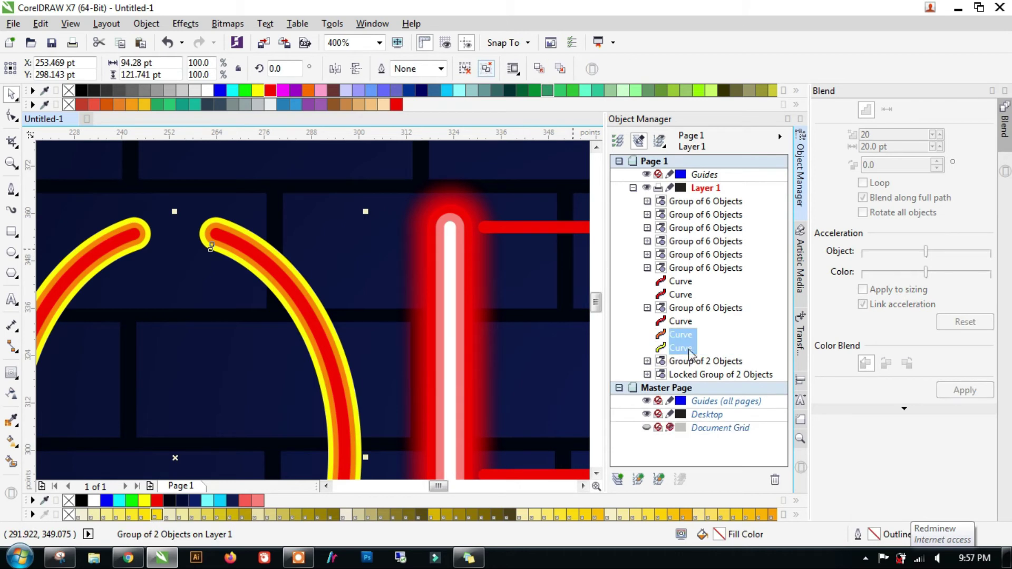
Colour the O's curves as a tube: pink for the middle contour, white for the core and red for the outer contour.
left_click(256, 501)
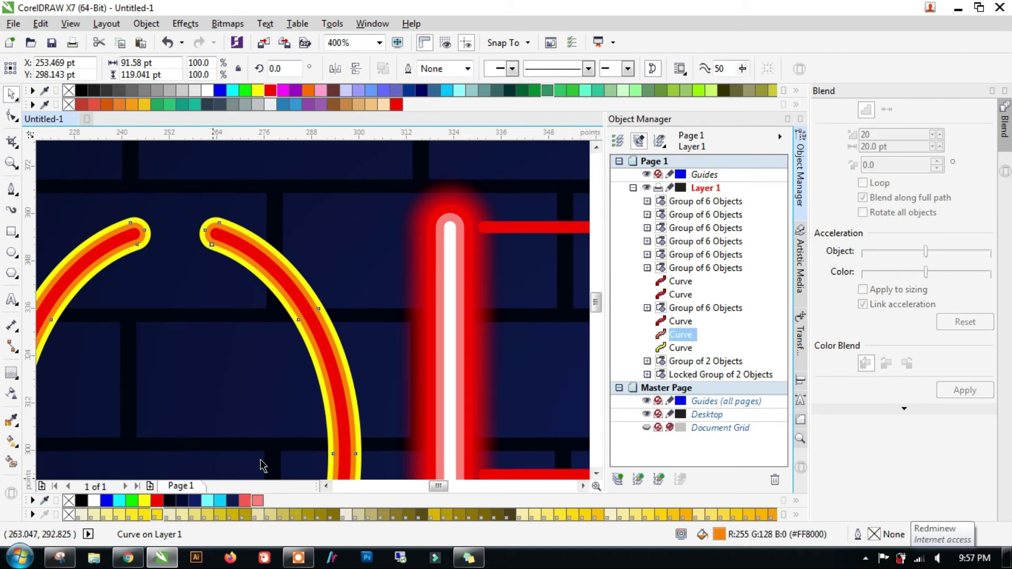
left_click(225, 233)
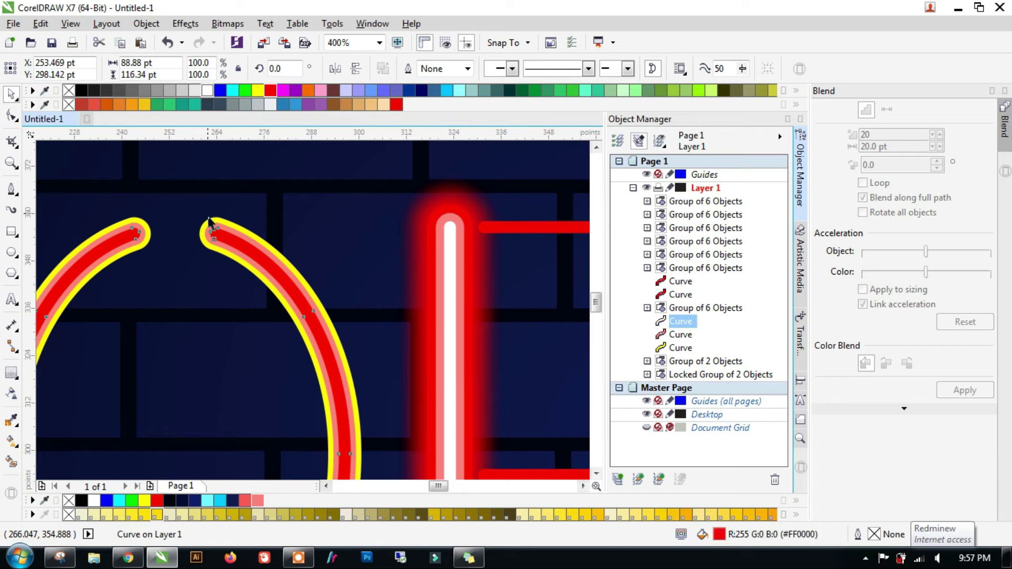
left_click(208, 91)
left_click(210, 217)
right_click(157, 500)
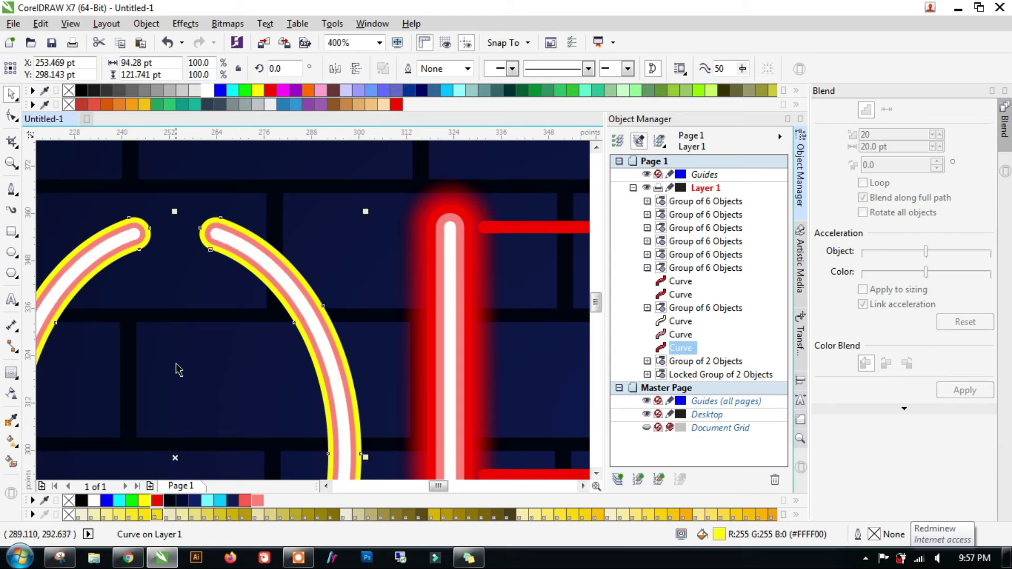
Add a one-step outward contour with a 0.234 pt offset around the O's outer red curve, as a separate red curve.
left_click(12, 372)
left_click(422, 73)
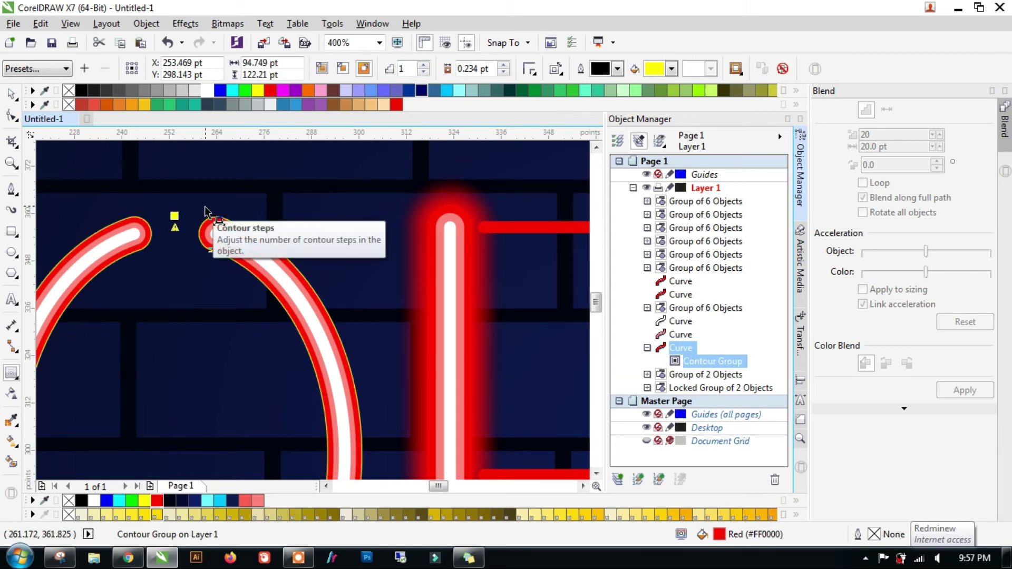
key("ctrl+k")
left_click(677, 363)
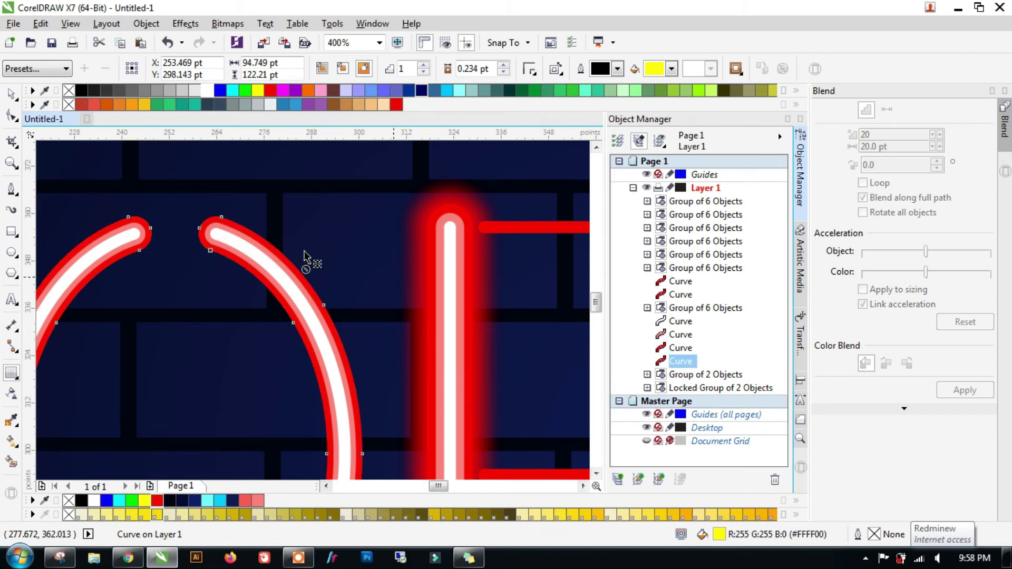
Contour the O's outermost red curve outward to about 105.5 × 133 pt overall, and separate the result as a red curve.
left_click_drag(222, 220, 225, 203)
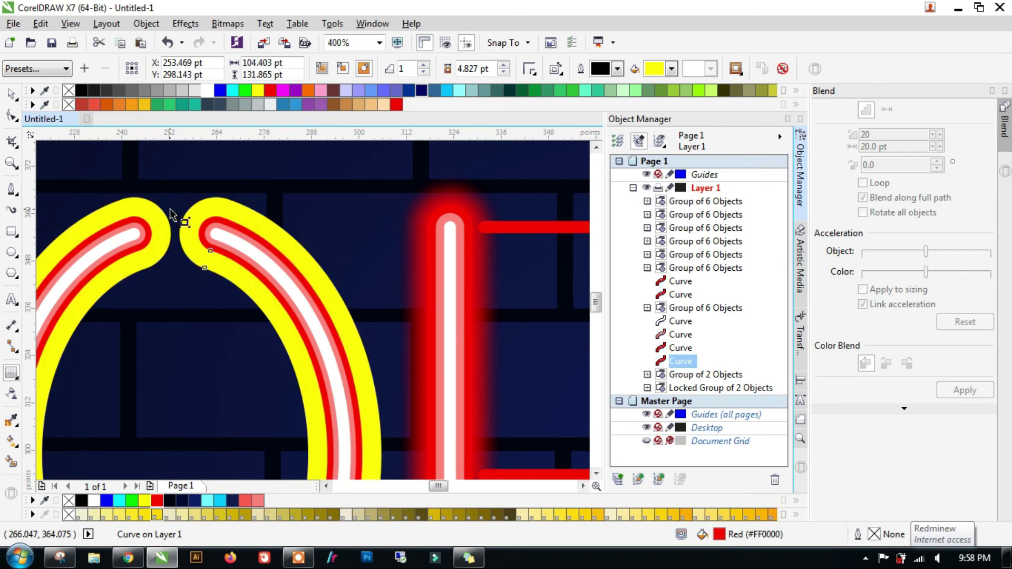
scroll(170, 208, "up", 2)
left_click_drag(176, 159, 177, 152)
scroll(323, 239, "down", 2)
key("space")
key("ctrl+k")
left_click(694, 371)
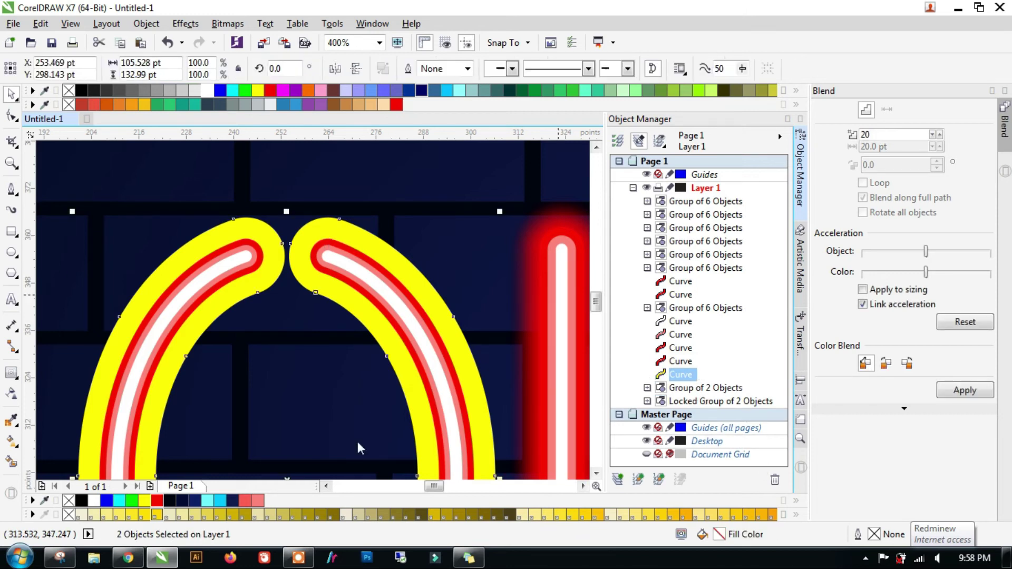
left_click(158, 502)
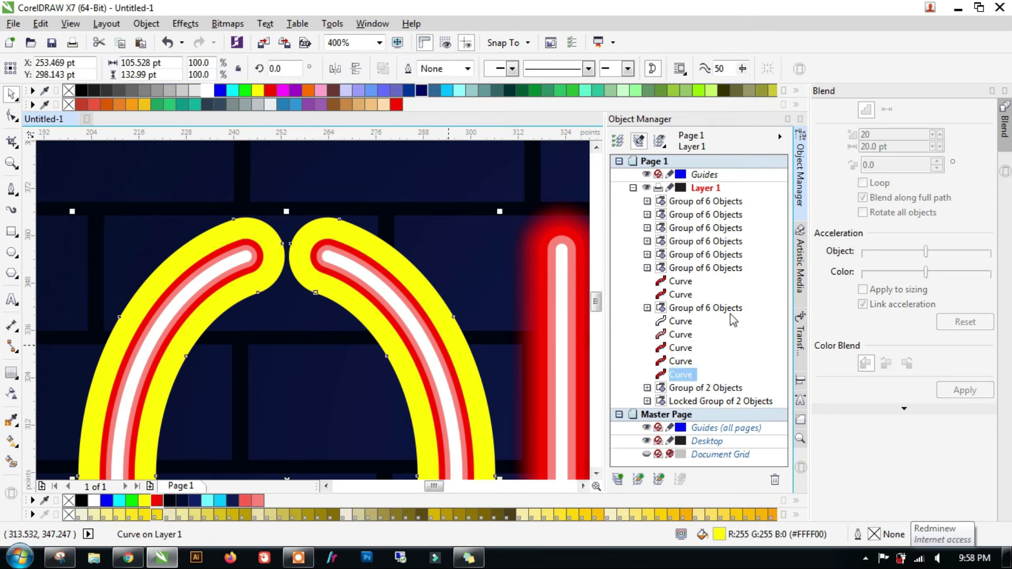
Blend the O's two outermost red curves in 20 steps and give the smaller one a uniform transparency of 85.
left_click(685, 362, "shift")
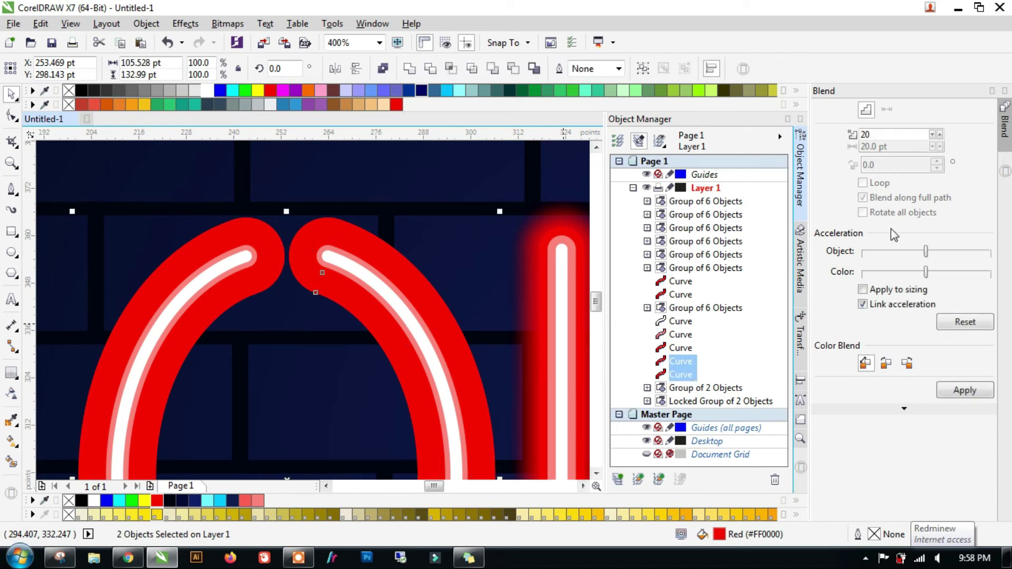
left_click(964, 391)
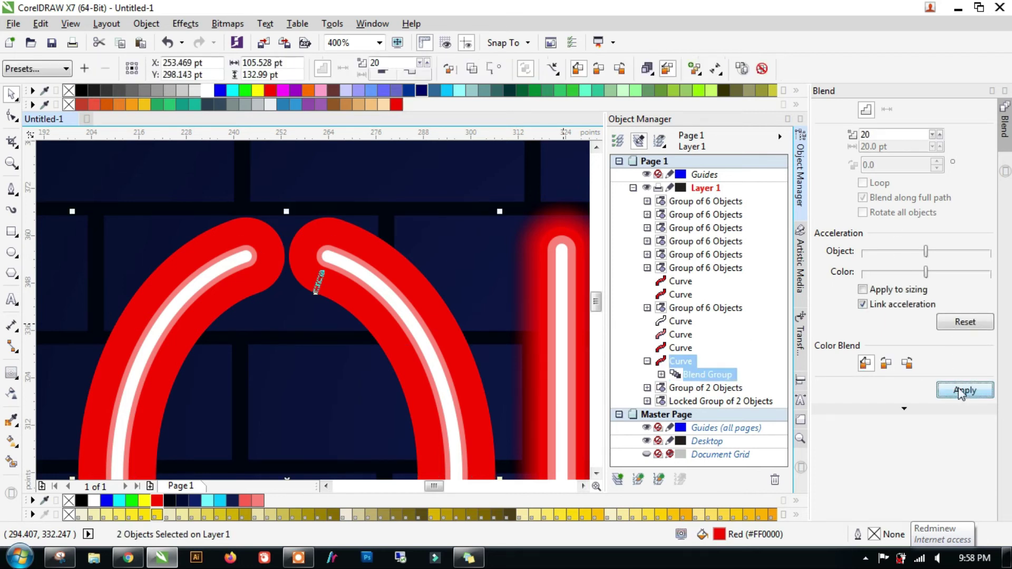
left_click(685, 363)
left_click(12, 394)
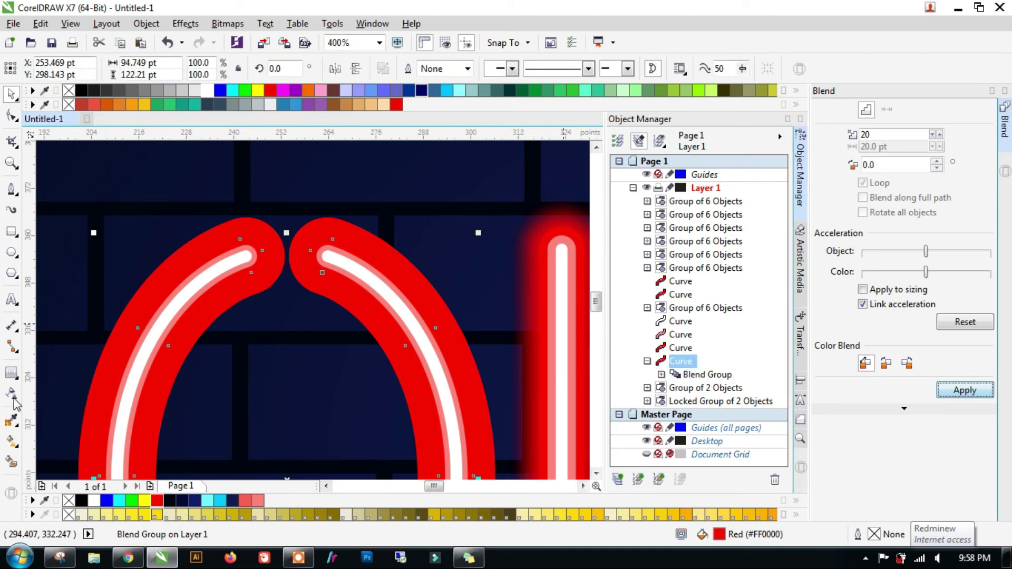
left_click(298, 218)
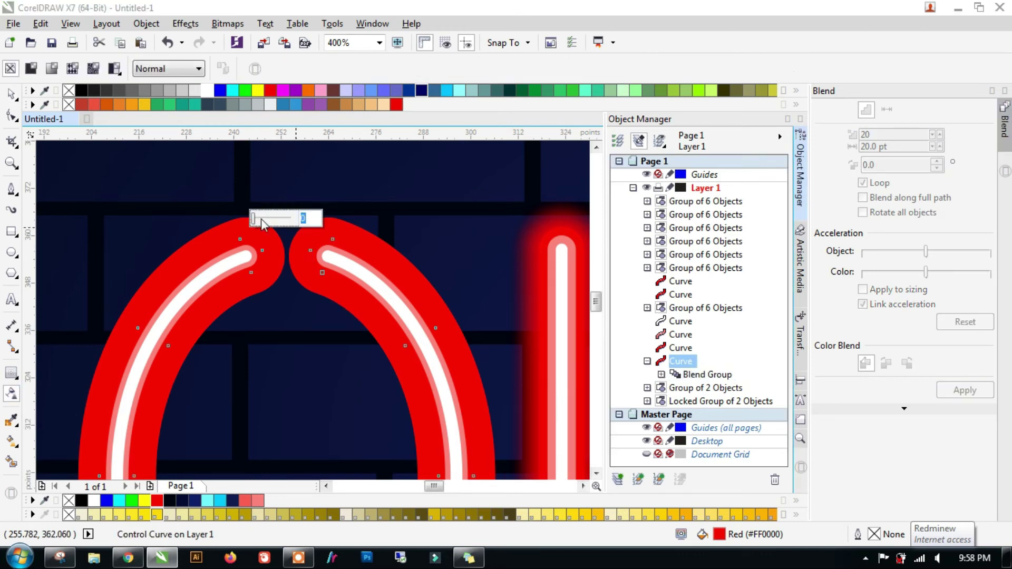
key("Return")
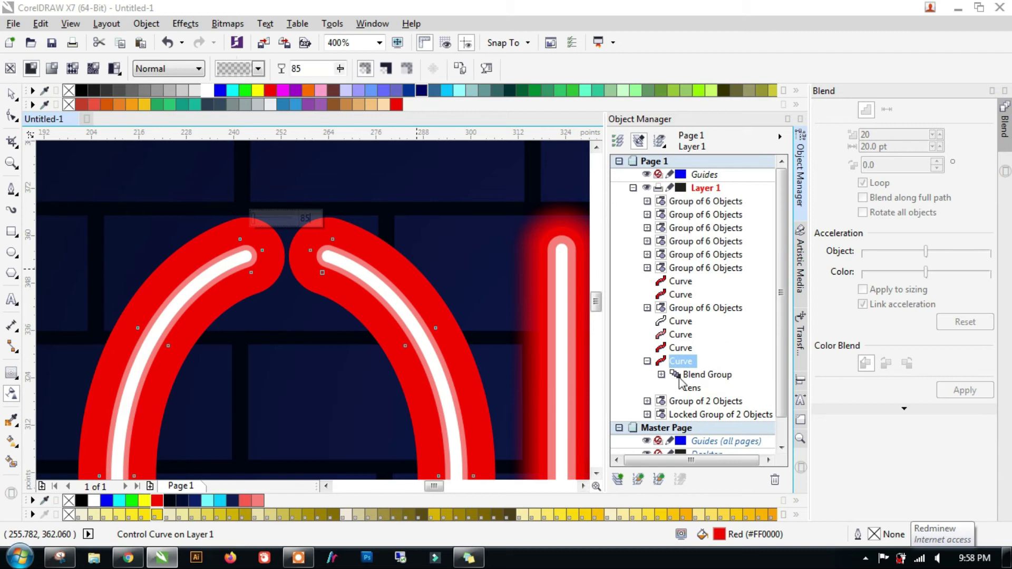
Set the uniform transparency of the larger outer curve in the O's blend to 100 to fade the glow.
left_click(660, 374)
left_click(705, 388)
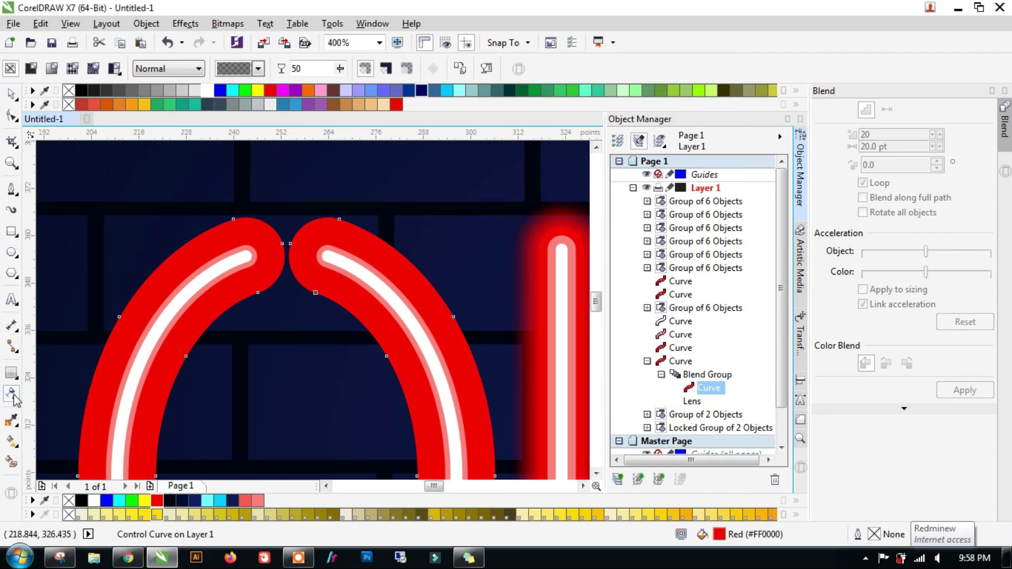
left_click(342, 315)
scroll(341, 247, "down", 2)
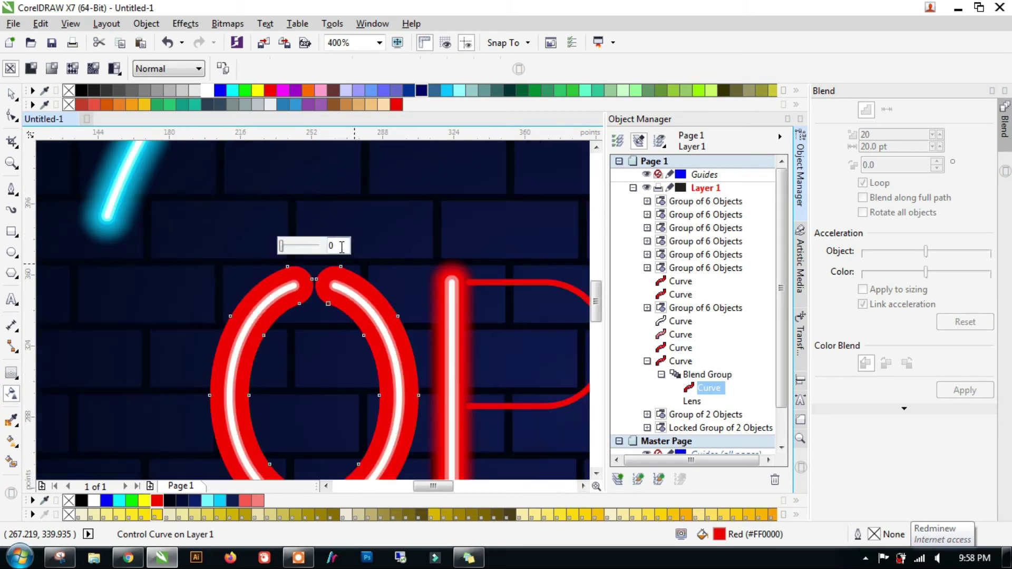
left_click(301, 246)
type("100")
key("Return")
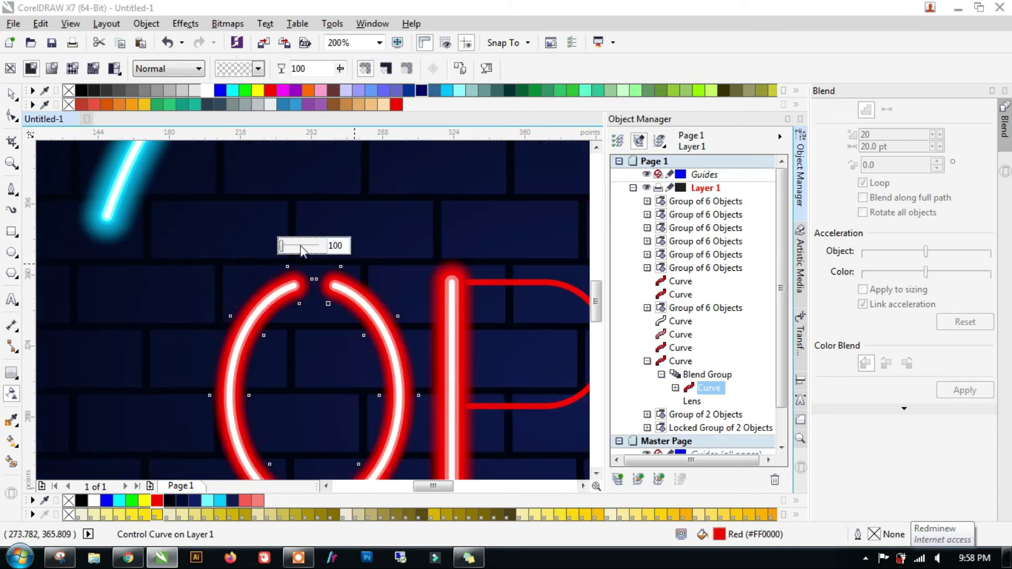
left_click(12, 94)
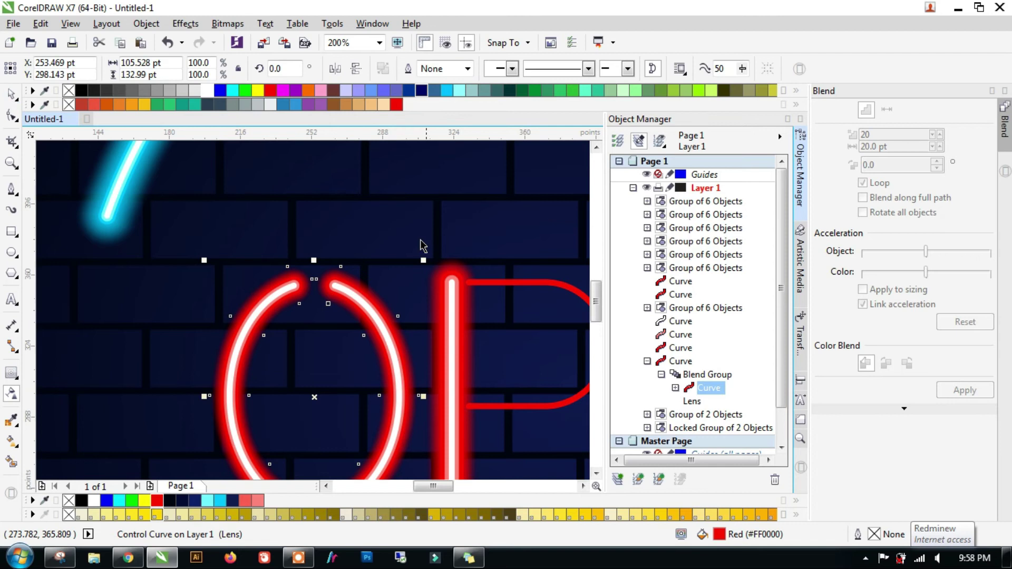
left_click(346, 249)
Add a two-step outward contour to the P's bowl curve, reaching about 79.4 × 72.4 pt overall.
scroll(345, 249, "down", 2)
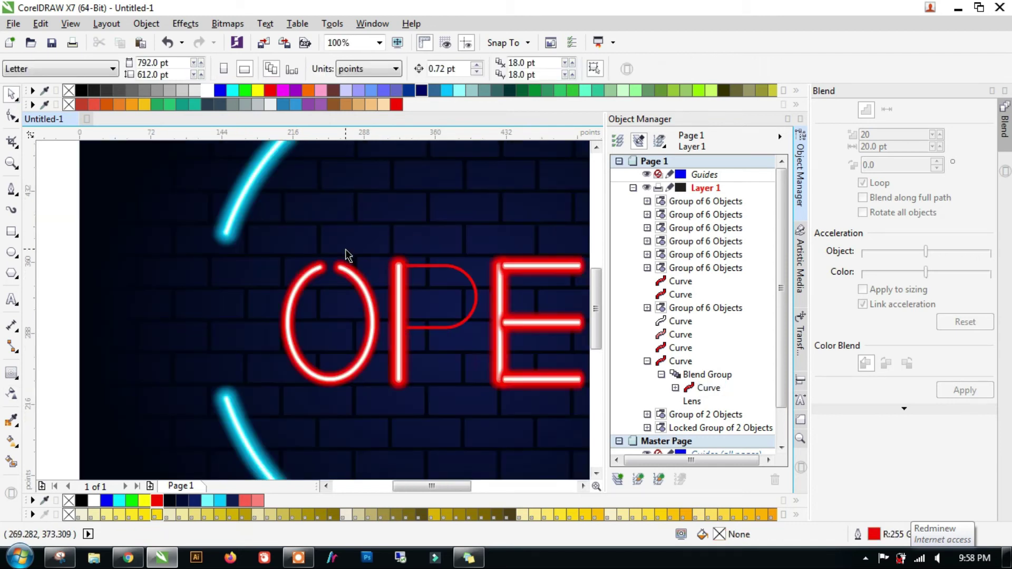
left_click(467, 278)
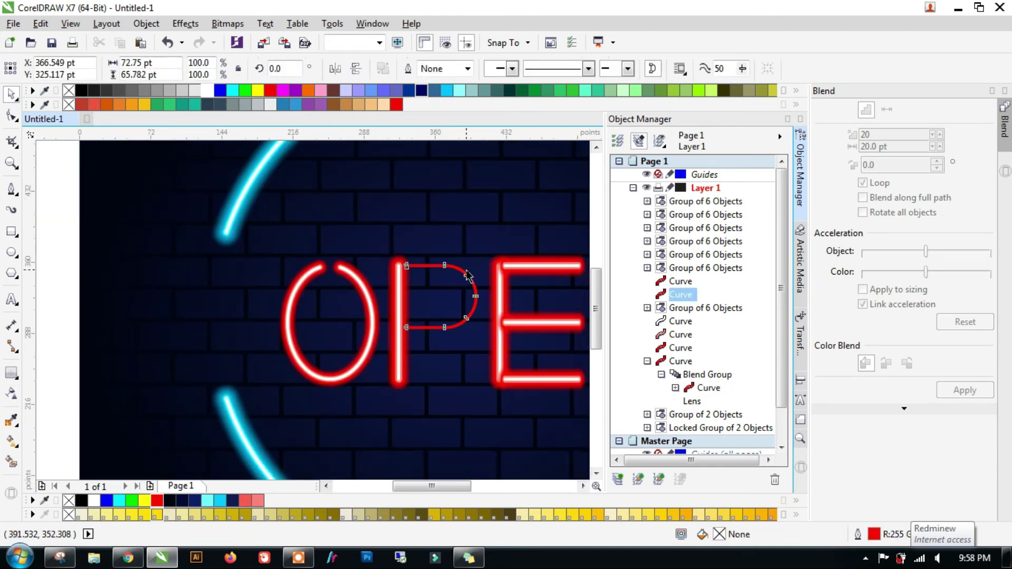
scroll(467, 270, "up", 2)
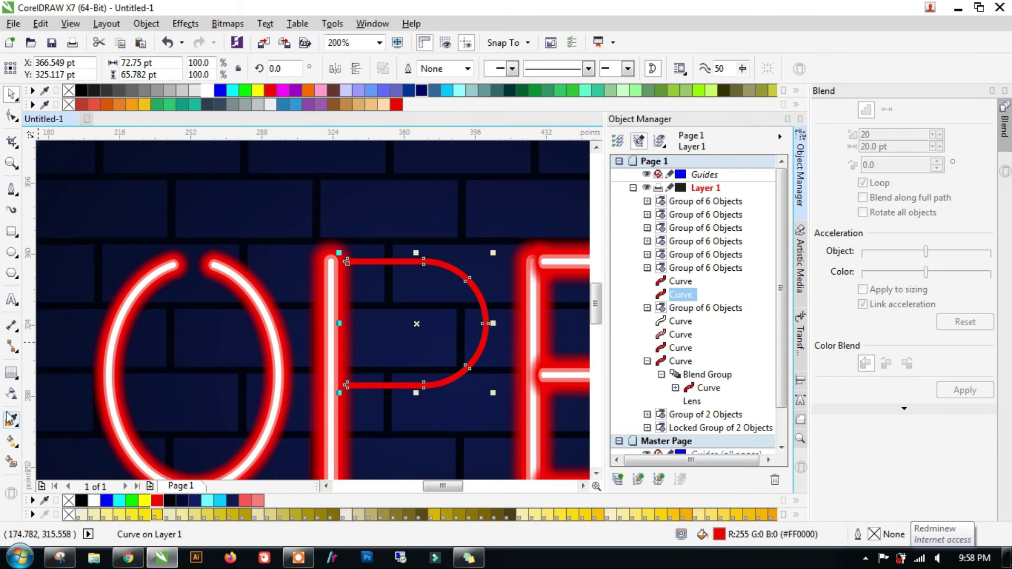
left_click(11, 375)
left_click(425, 65)
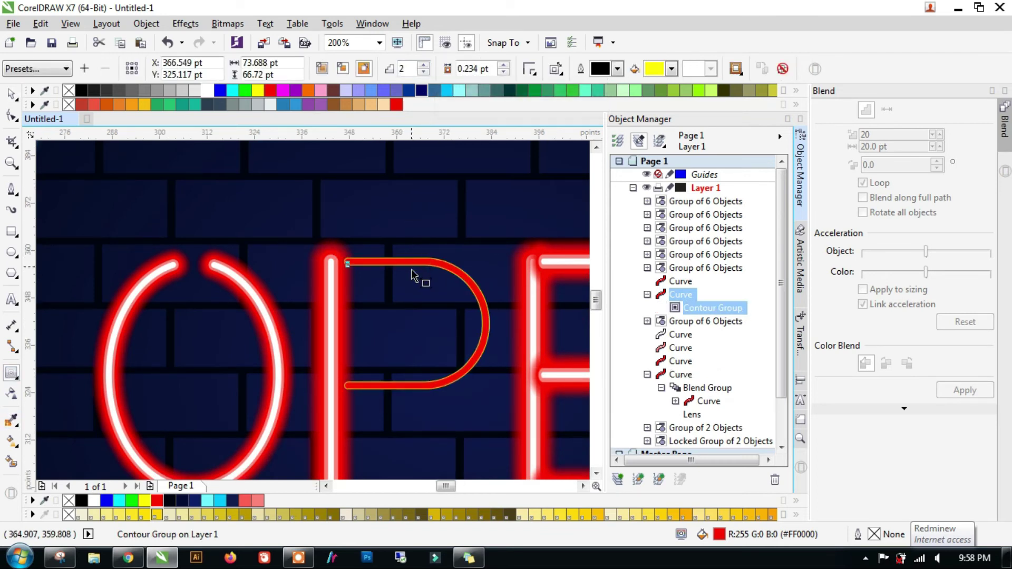
scroll(419, 266, "up", 2)
left_click_drag(427, 252, 442, 252)
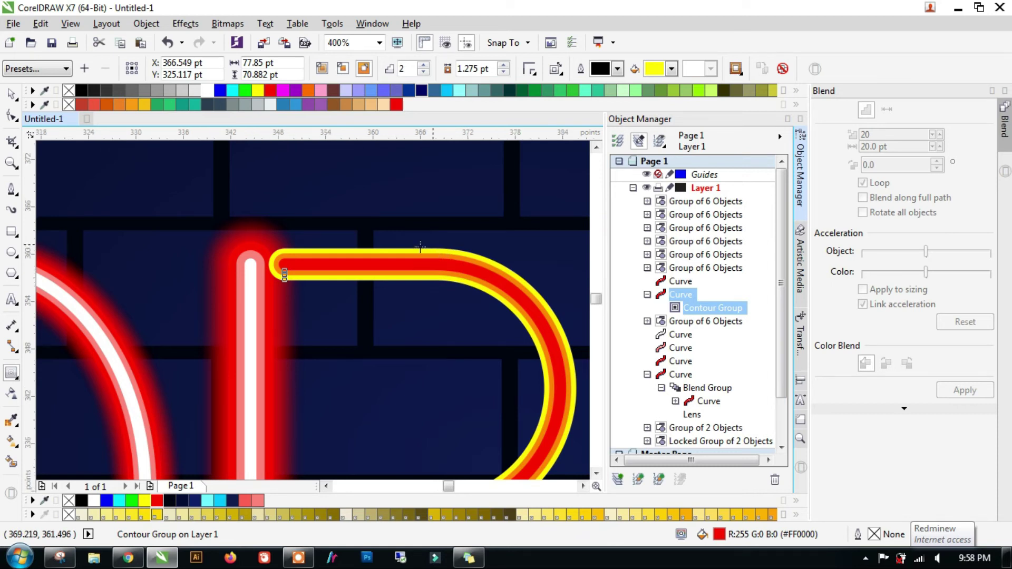
scroll(429, 251, "up", 1)
left_click_drag(428, 246, 429, 246)
Separate the contour from the P's bowl curve and ungroup it into individual curves.
key("space")
key("ctrl+k")
left_click(699, 309)
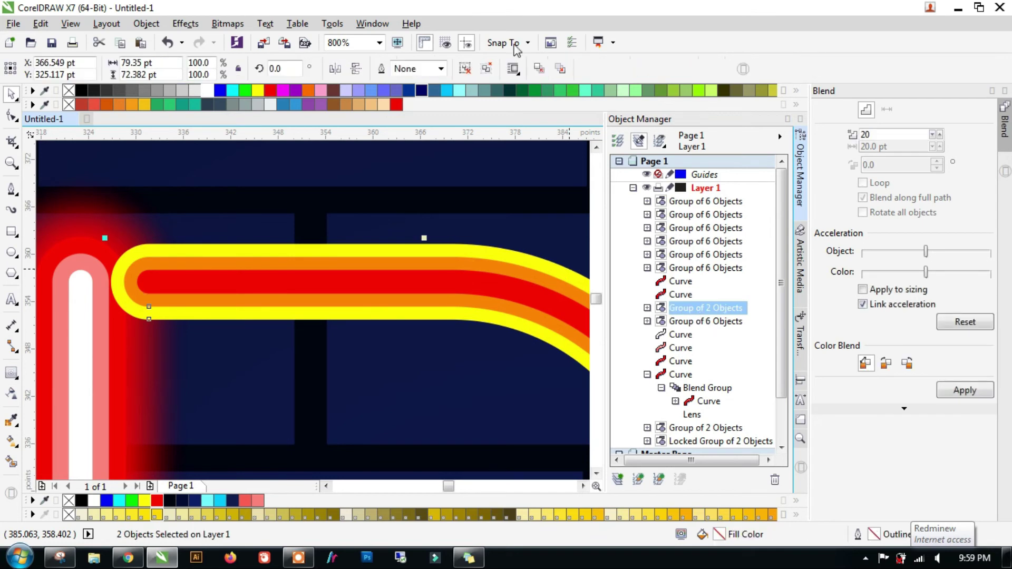
left_click(487, 68)
Fill the P's three bowl curves, from innermost to outermost, with white, light red and red.
left_click(681, 296)
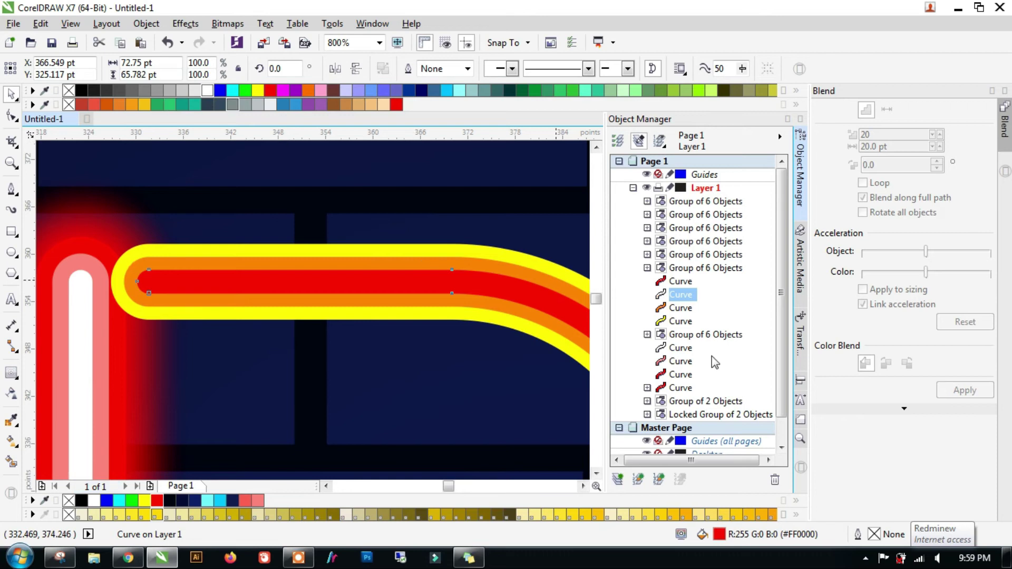
left_click(688, 308)
left_click(692, 321)
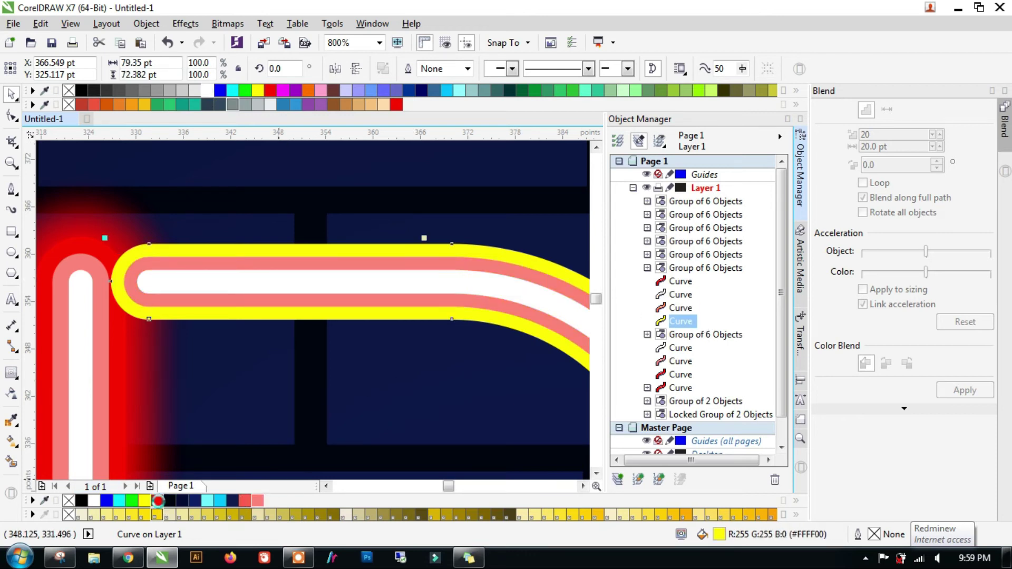
left_click(158, 501)
Add a one-step outward contour with a 0.234 pt offset around the P bowl's outer red curve, as a separate red curve.
left_click(13, 376)
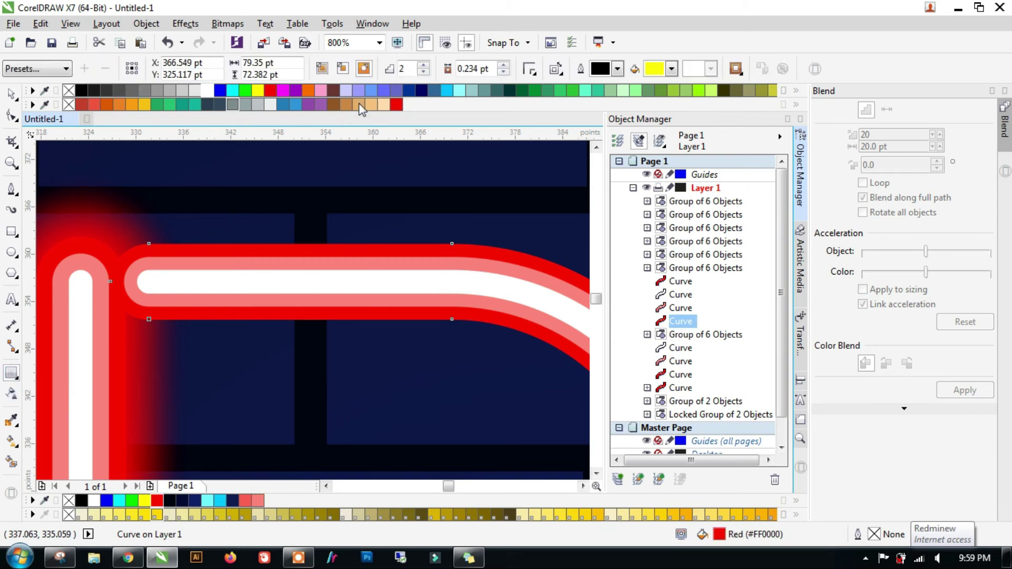
left_click(424, 73)
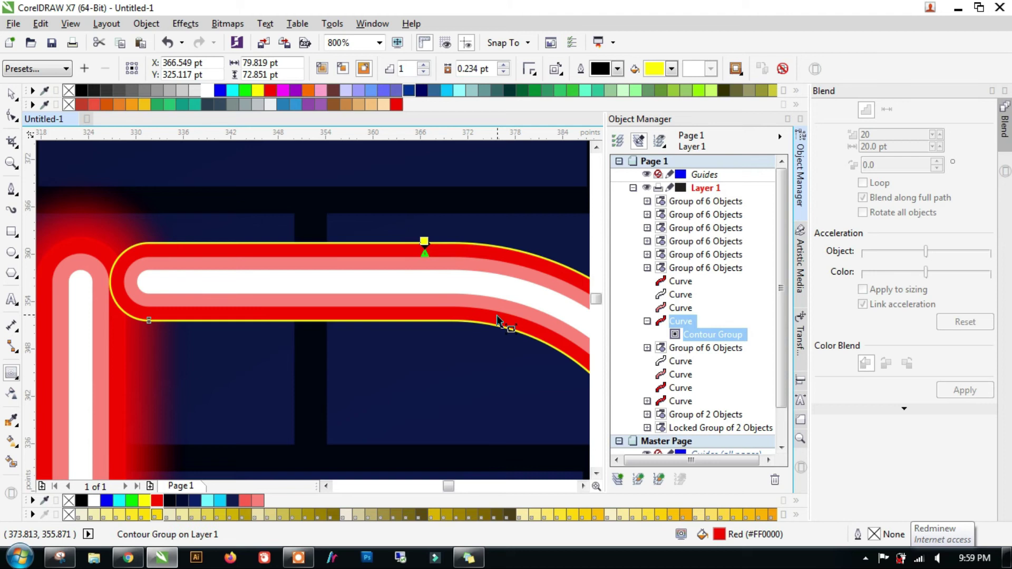
key("ctrl+k")
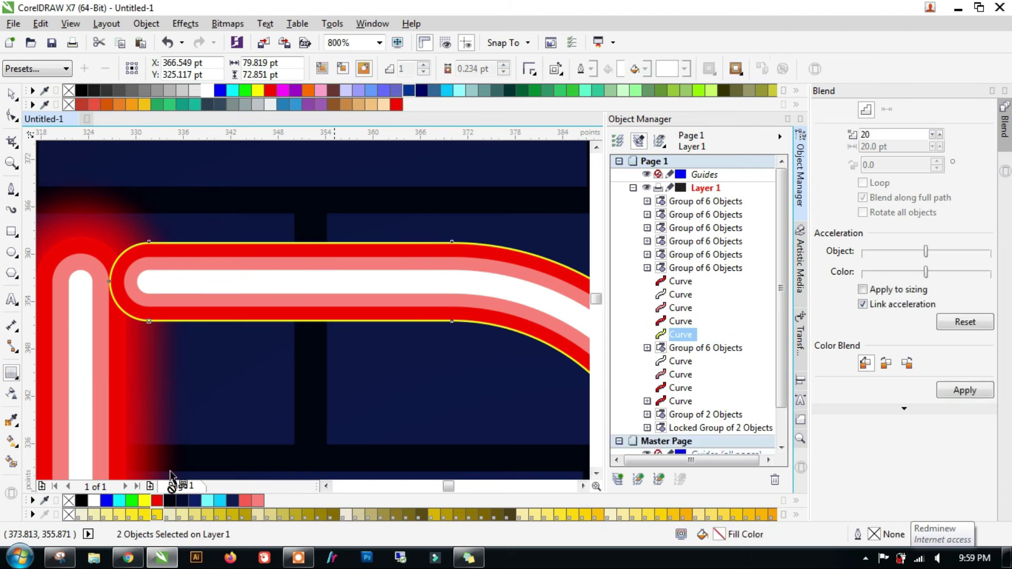
left_click(157, 500)
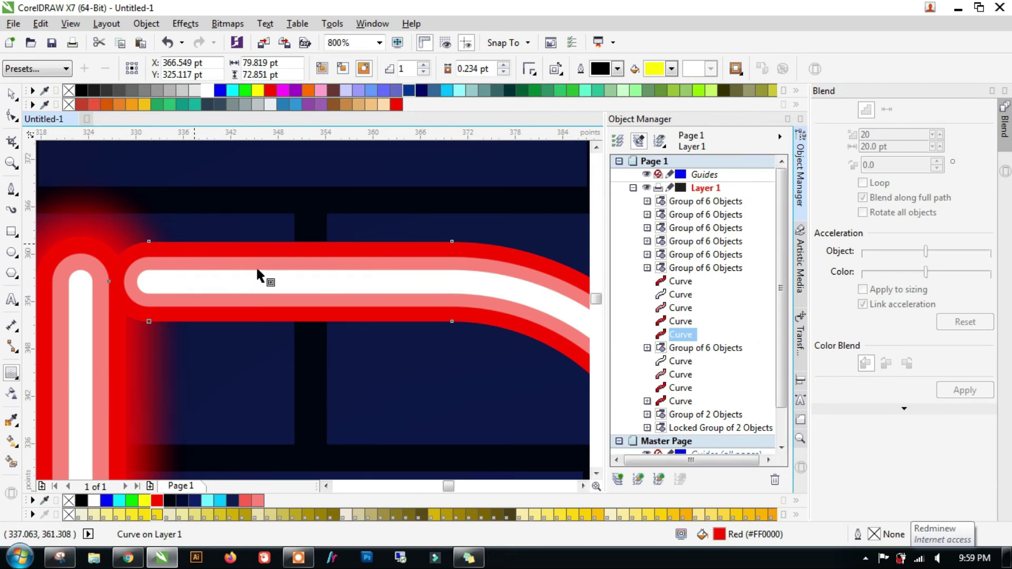
Contour the P bowl's outermost red curve outward to about 92.3 × 85.3 pt overall, and separate the result as a red curve.
left_click(10, 323)
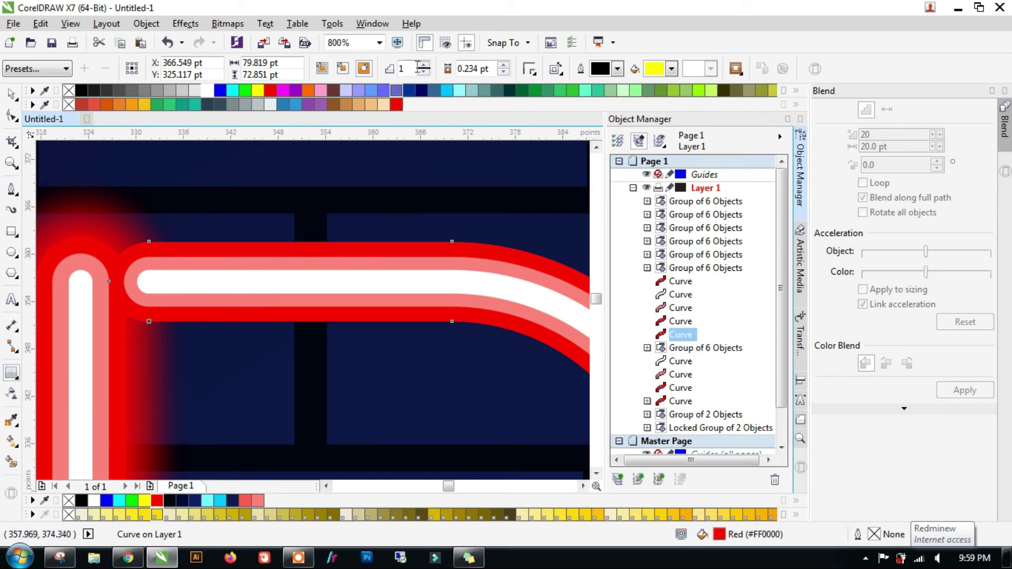
left_click_drag(255, 252, 276, 202)
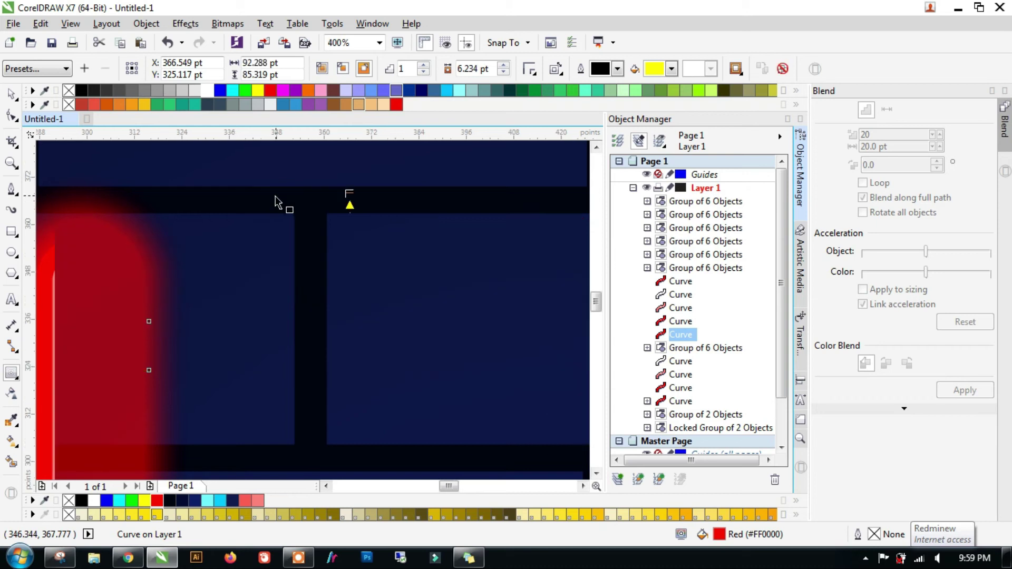
key("ctrl+k")
left_click(688, 348)
left_click(157, 499)
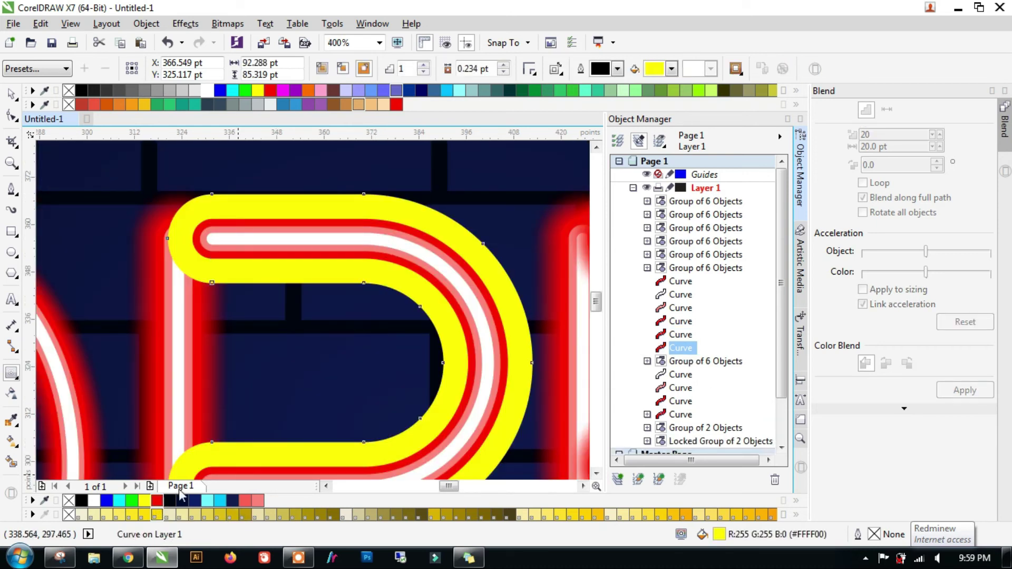
left_click(157, 500)
Give the P bowl's largest red curve a uniform transparency of 100 and the next smaller red curve 85.
left_click(11, 394)
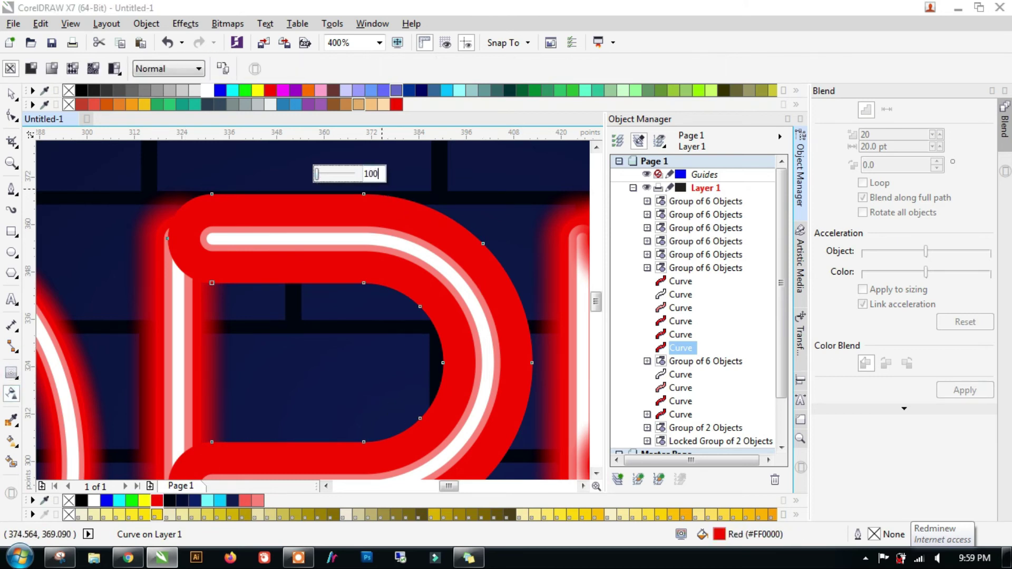
key("Return")
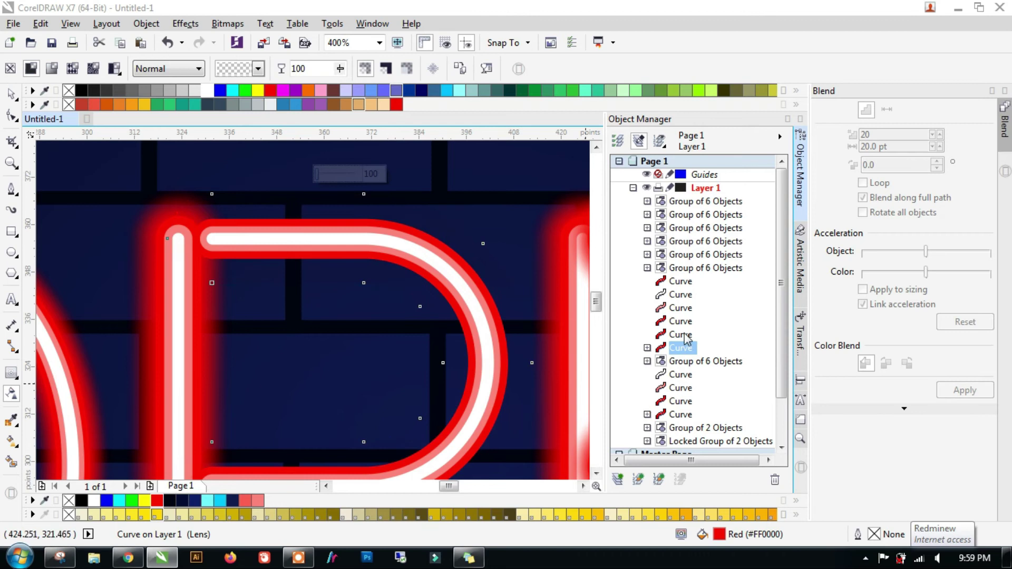
left_click(681, 335)
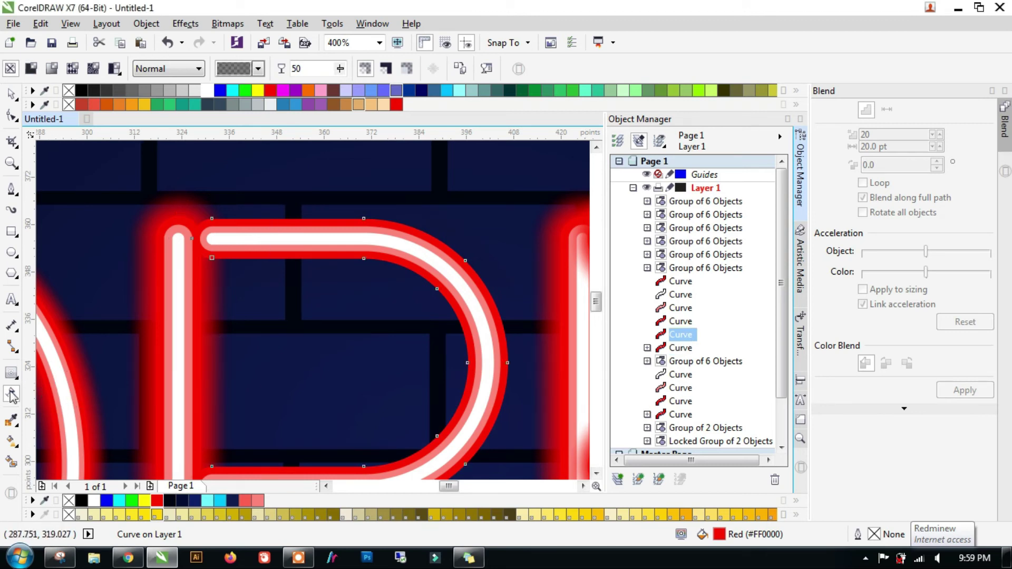
scroll(383, 332, "down", 2)
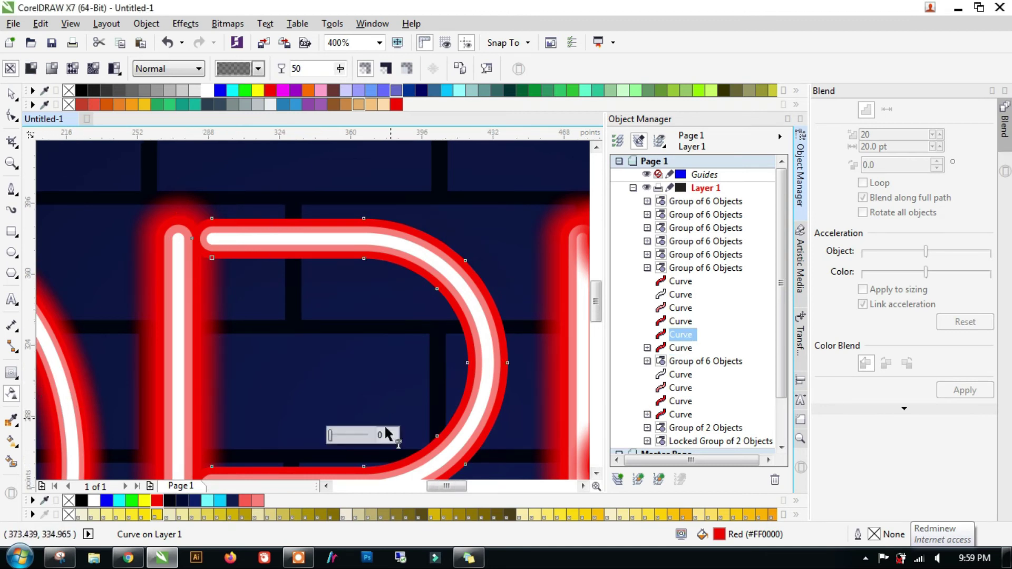
double_click(384, 434)
type("8")
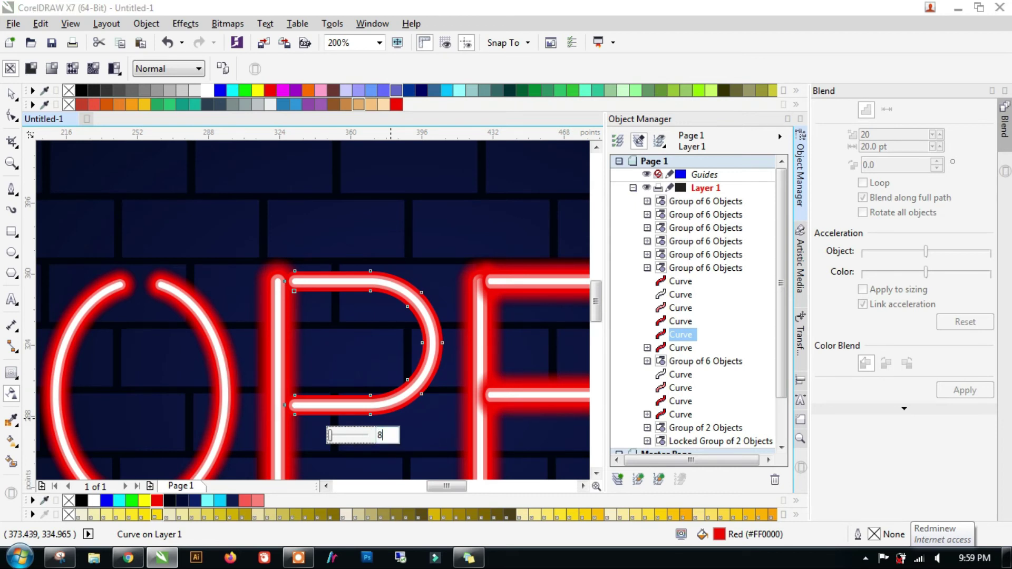
type("5")
key("Return")
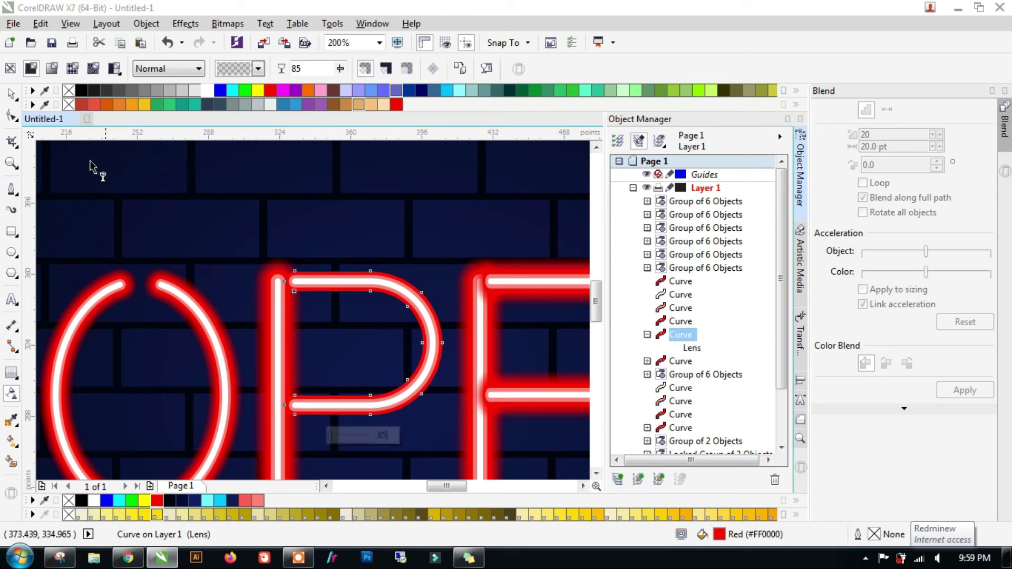
Blend the P bowl's two transparent red curves in 20 steps to form the glow.
left_click(11, 94)
left_click(685, 361, "ctrl")
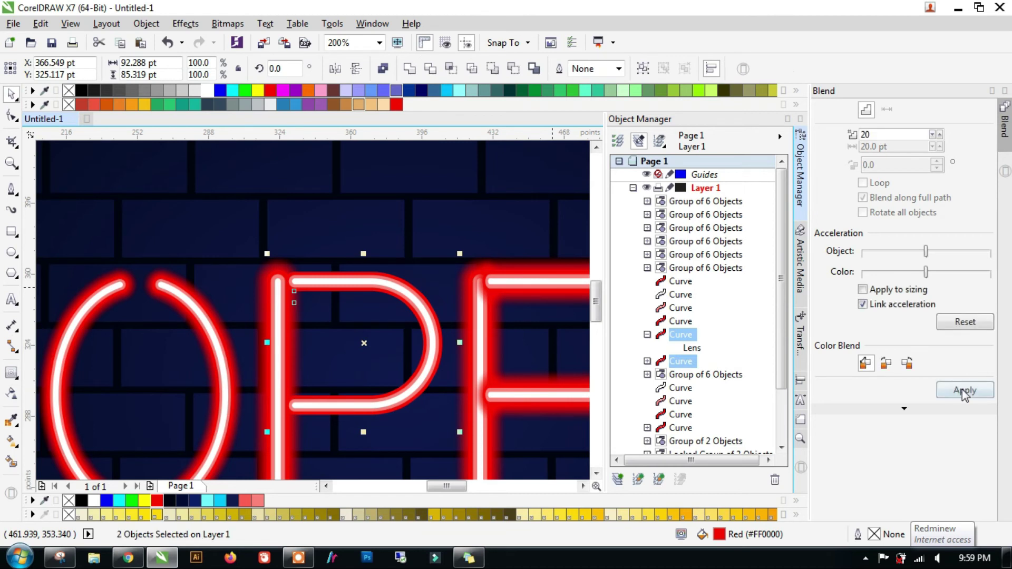
left_click(965, 391)
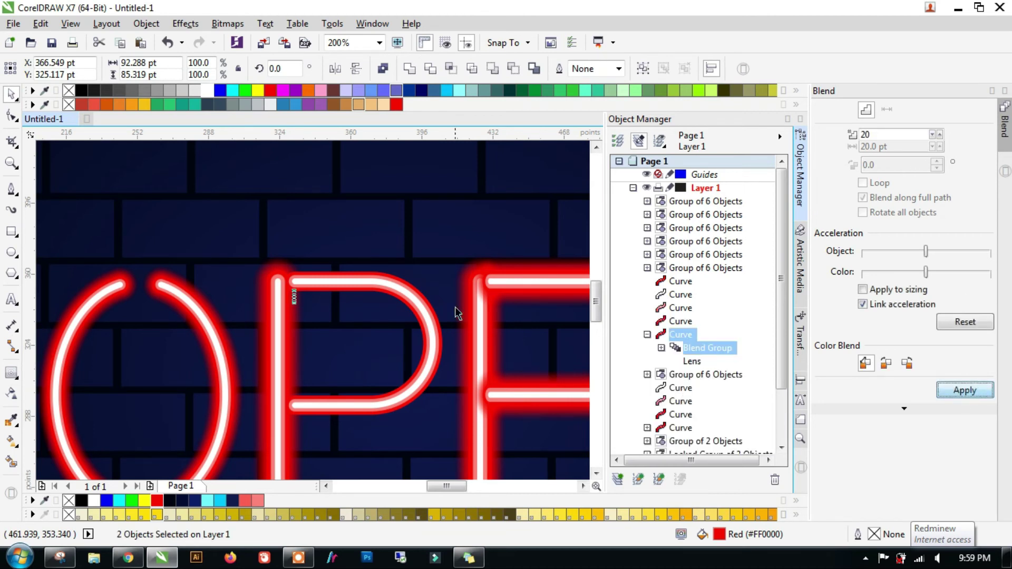
key("Escape")
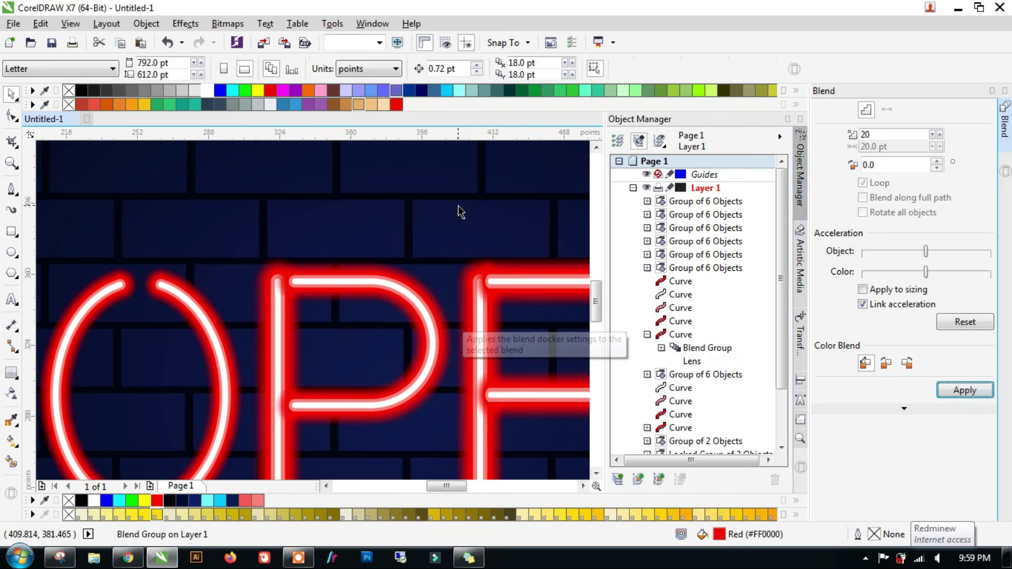
Add a two-step outward contour with an offset of about 1.7 pt to the N's diagonal stroke.
scroll(252, 252, "down", 1)
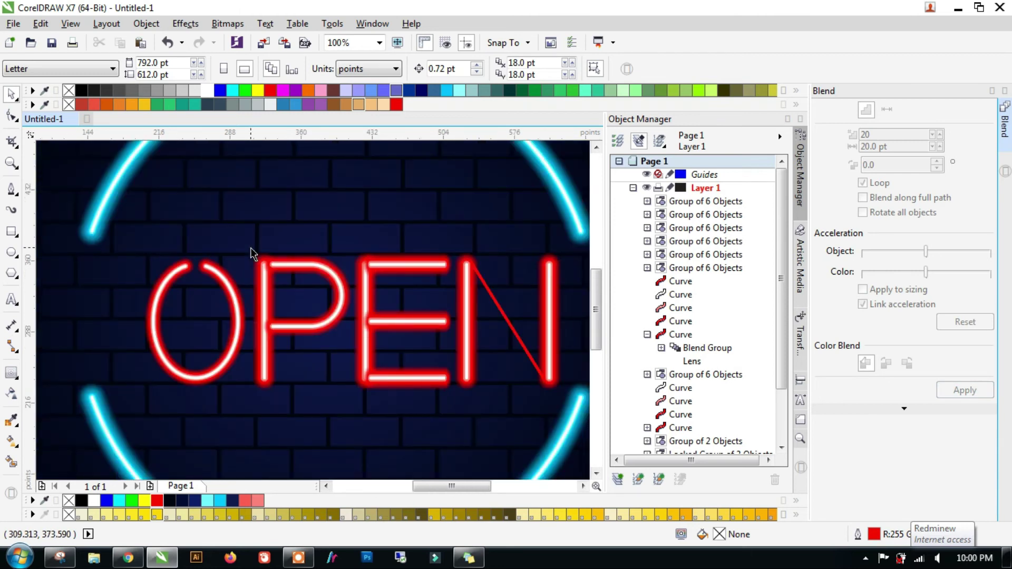
left_click(510, 324)
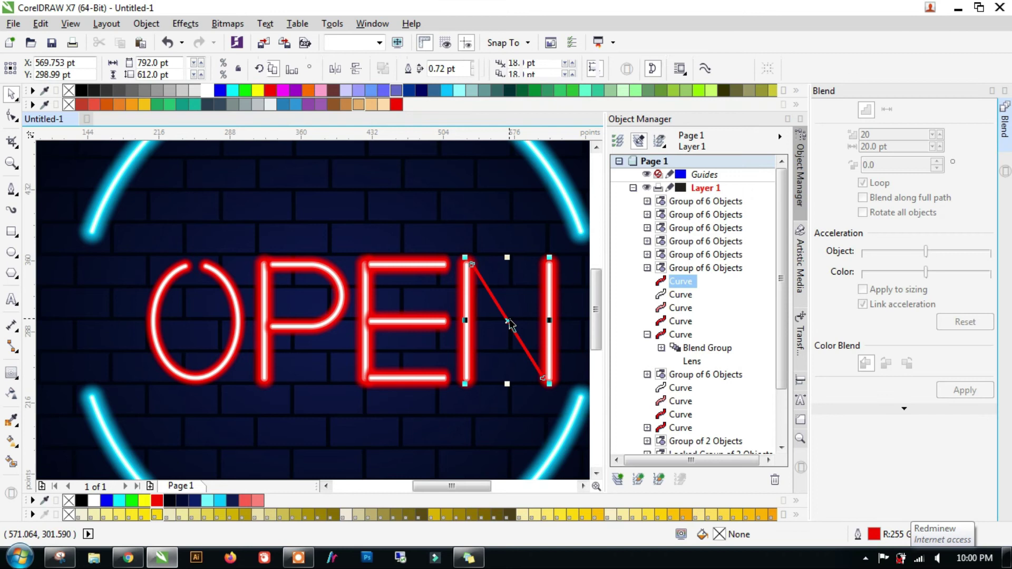
scroll(544, 315, "up", 1)
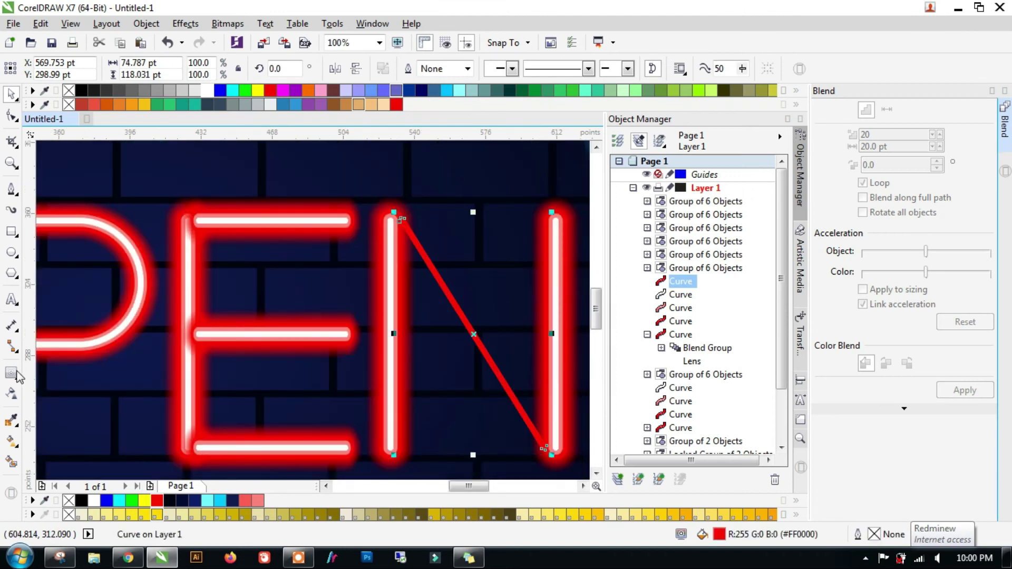
left_click(11, 372)
left_click_drag(401, 219, 475, 212)
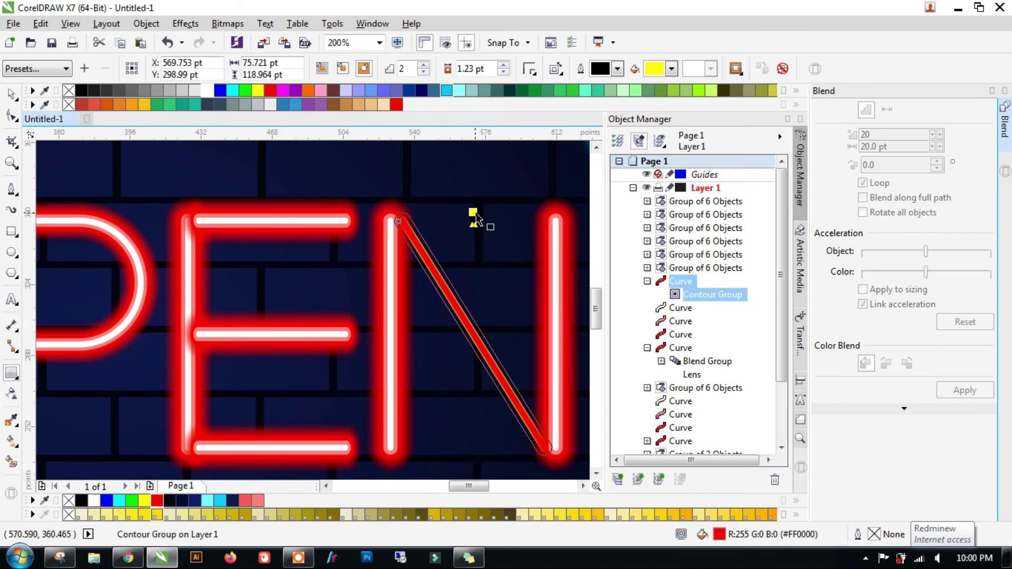
scroll(487, 226, "up", 2)
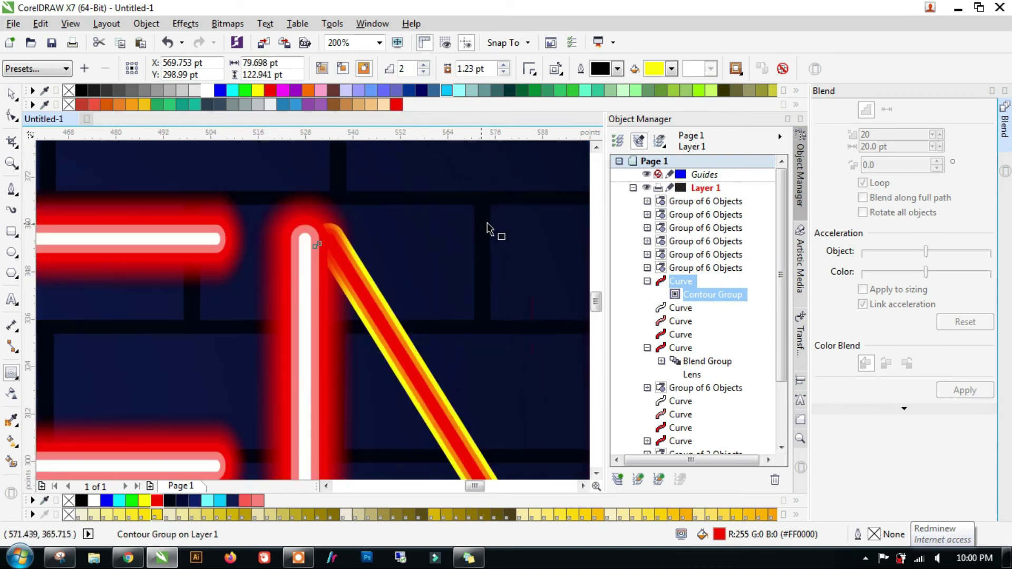
left_click_drag(470, 224, 470, 221)
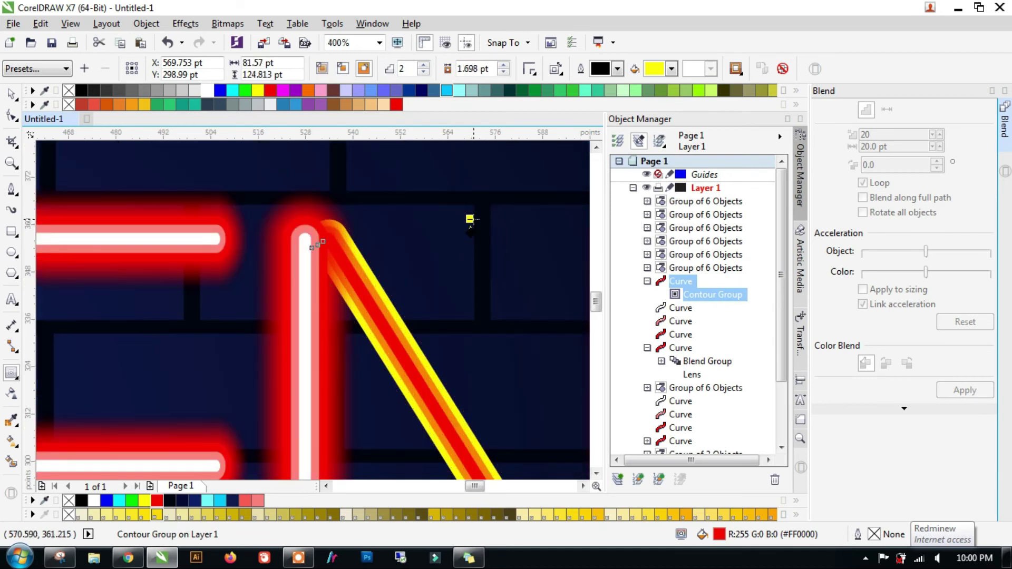
Separate the contour from the N's diagonal stroke and ungroup it into individual curves.
key("ctrl+k")
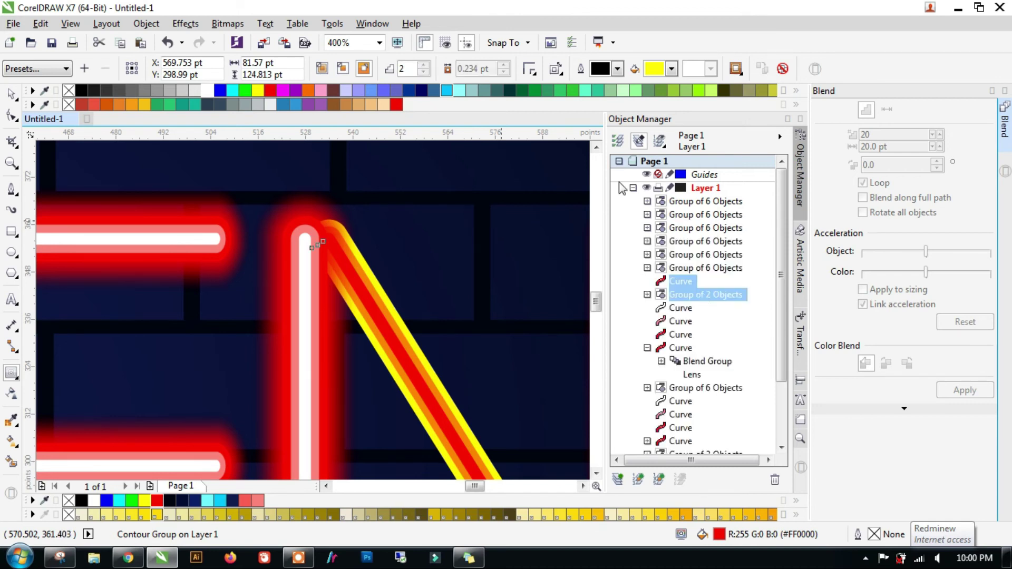
key("space")
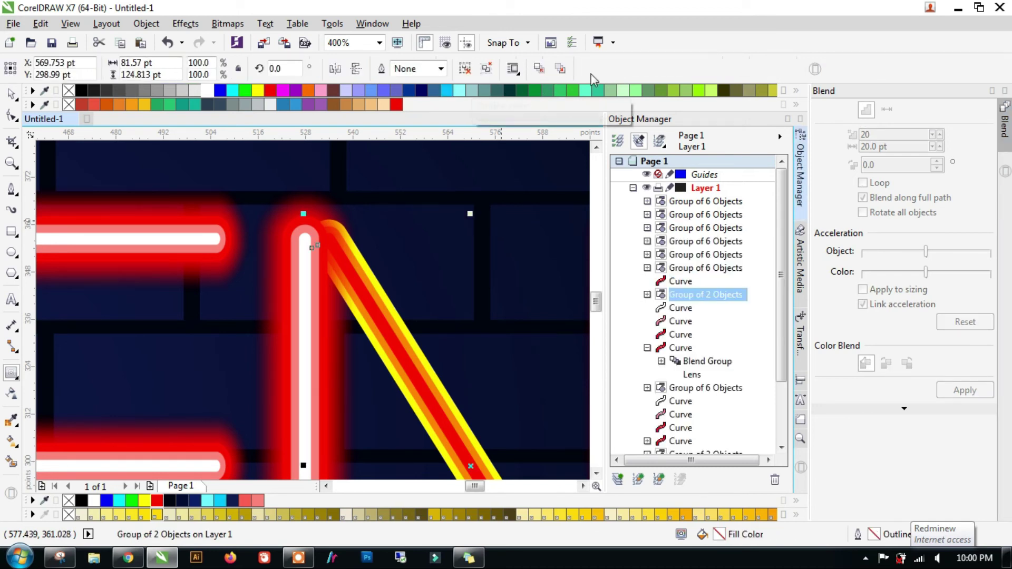
left_click(486, 68)
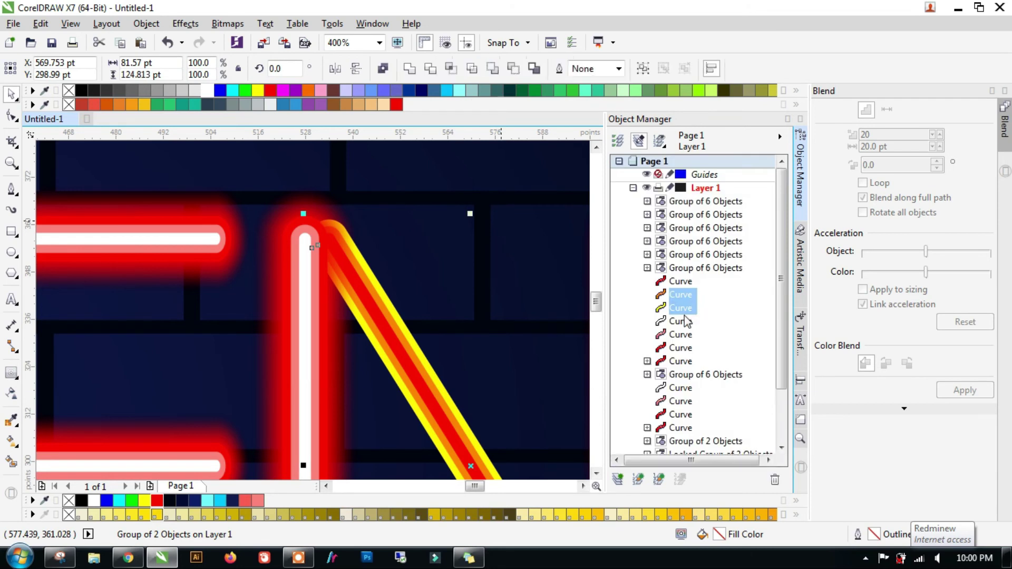
Add a one-step outward contour with a 0.234 pt offset around the N diagonal's outer yellow curve, as a separate curve.
left_click(15, 373)
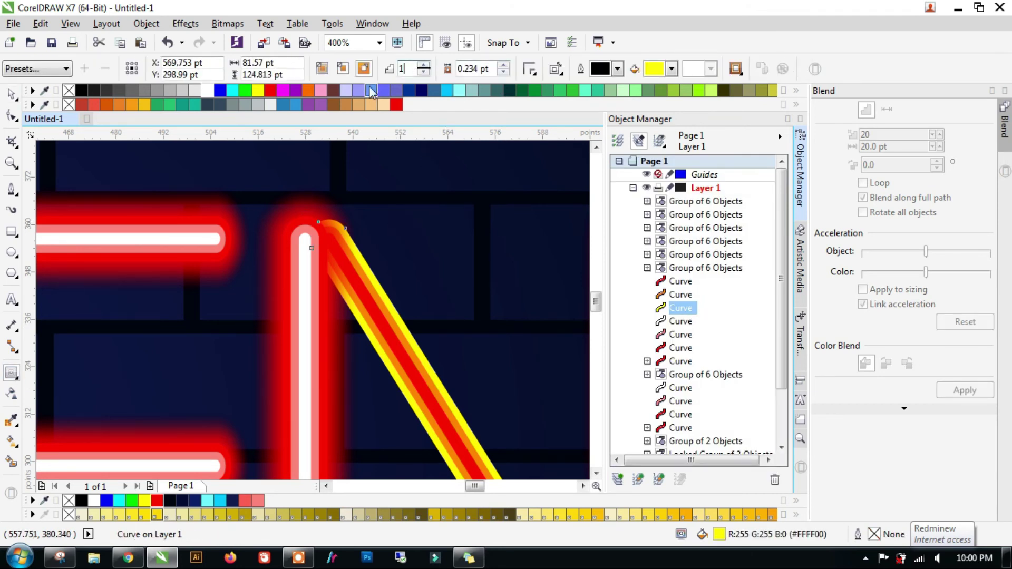
key("Return")
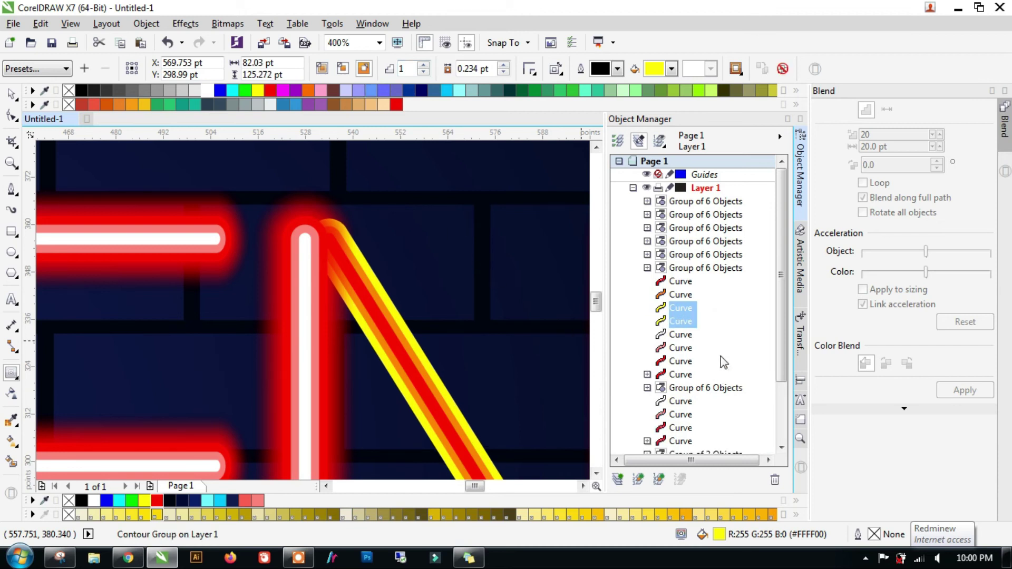
Add a one-step outward contour with an offset of about 7 pt around the N diagonal's outermost curve and separate it.
left_click(665, 315)
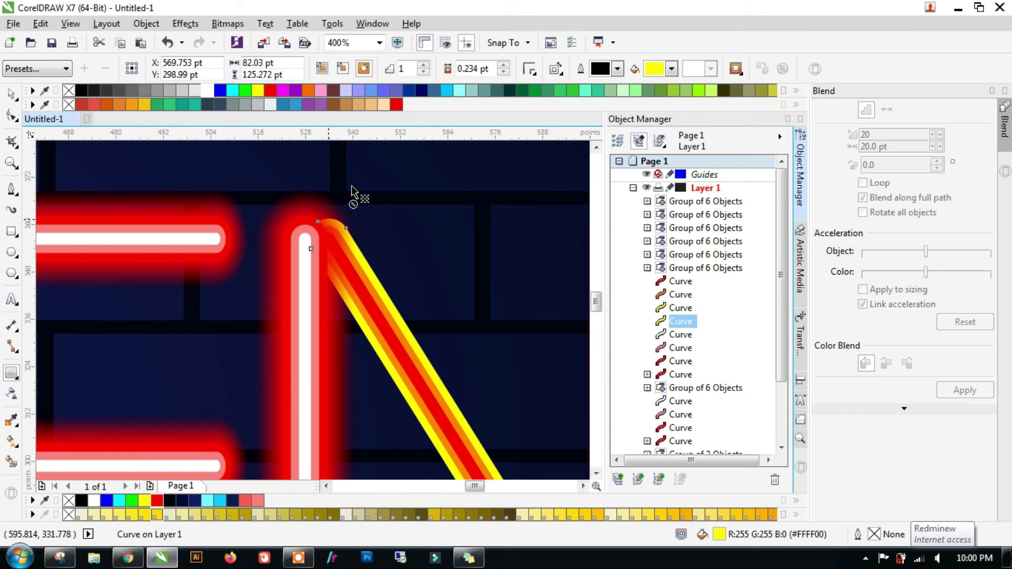
left_click_drag(351, 186, 364, 185)
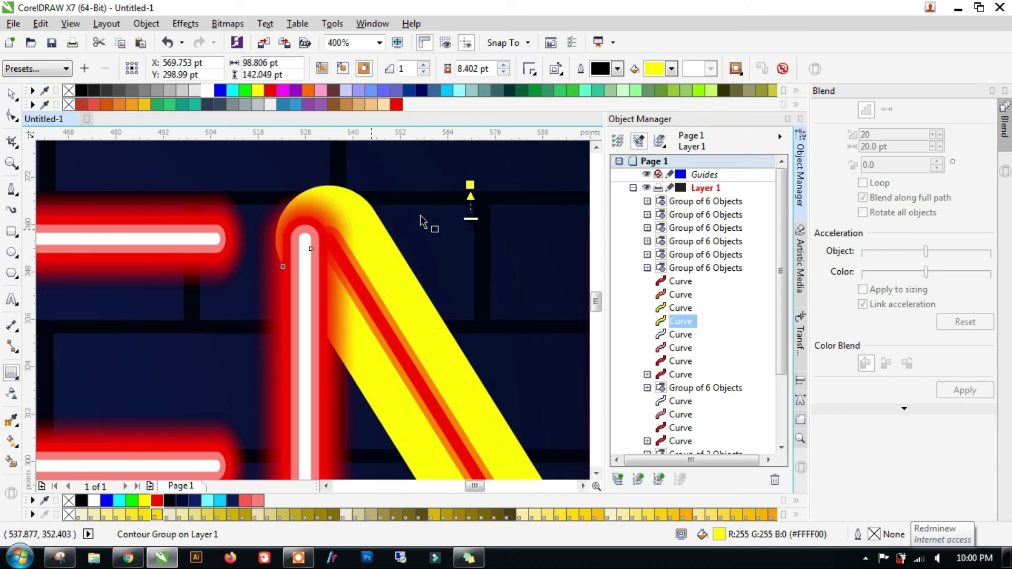
left_click_drag(470, 200, 479, 194)
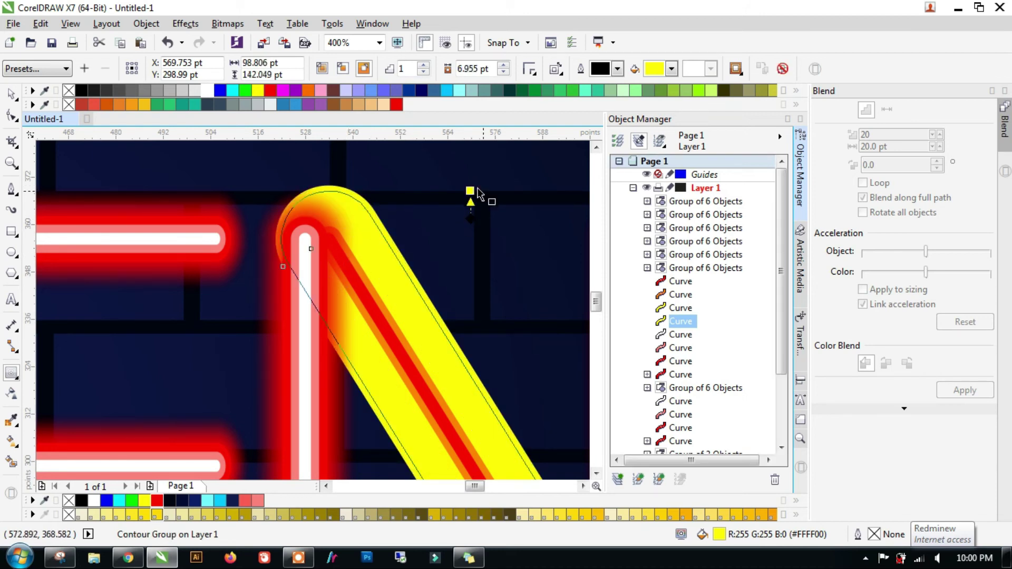
left_click(680, 321)
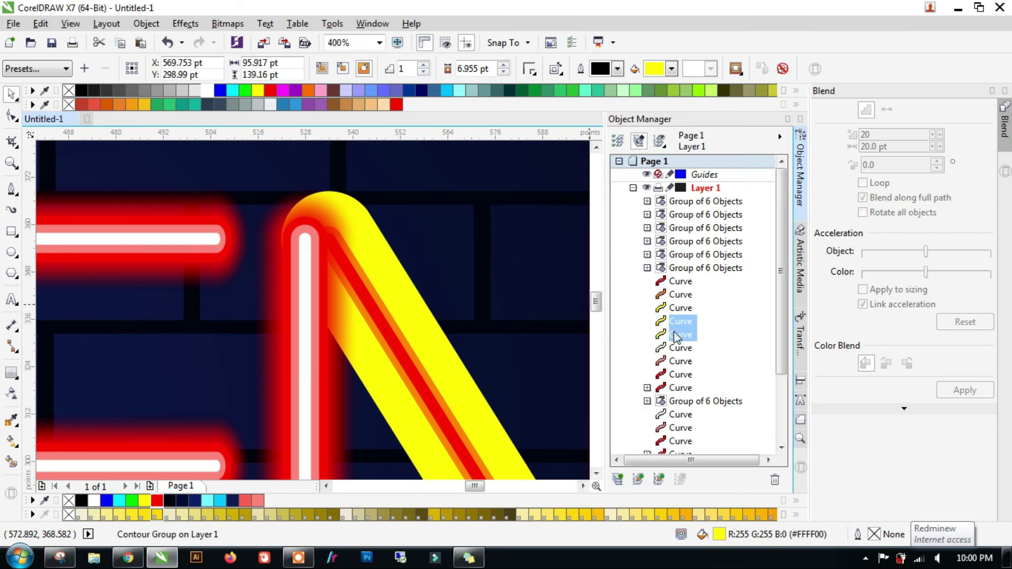
Fill the N diagonal's three yellow curves red, its orange curve light pink, and its innermost curve white.
left_click(680, 308, "shift")
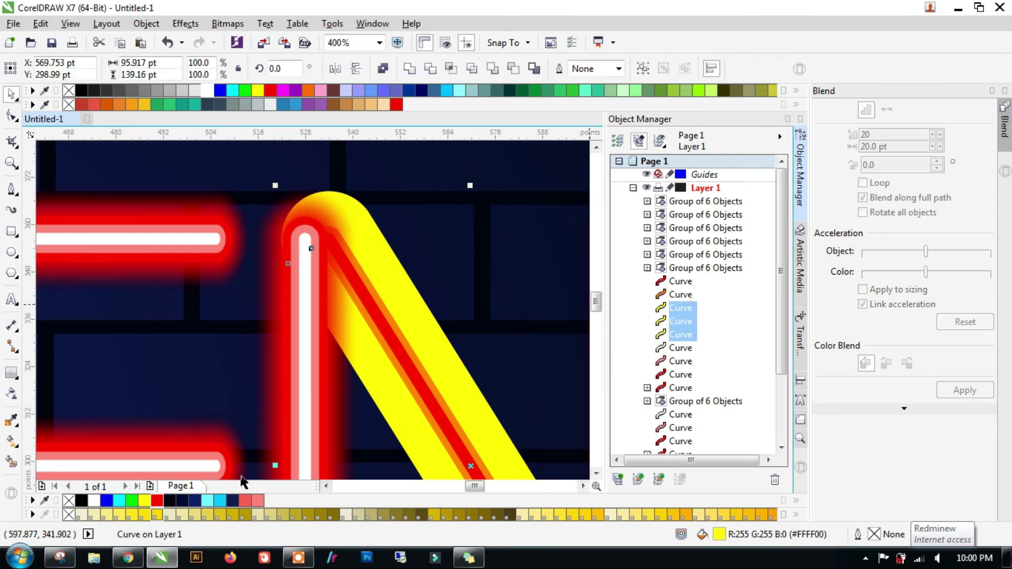
left_click(688, 296)
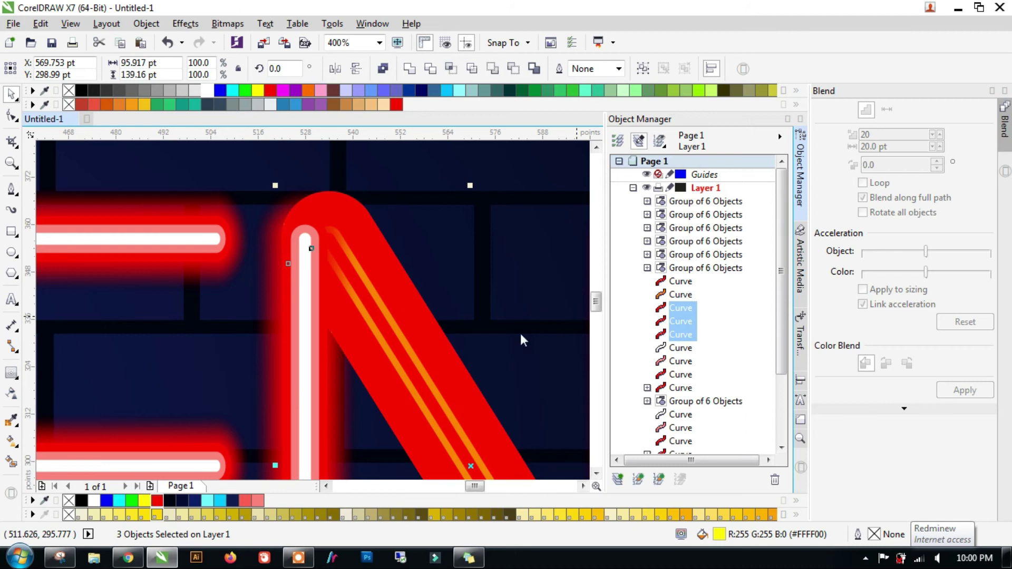
left_click(258, 500)
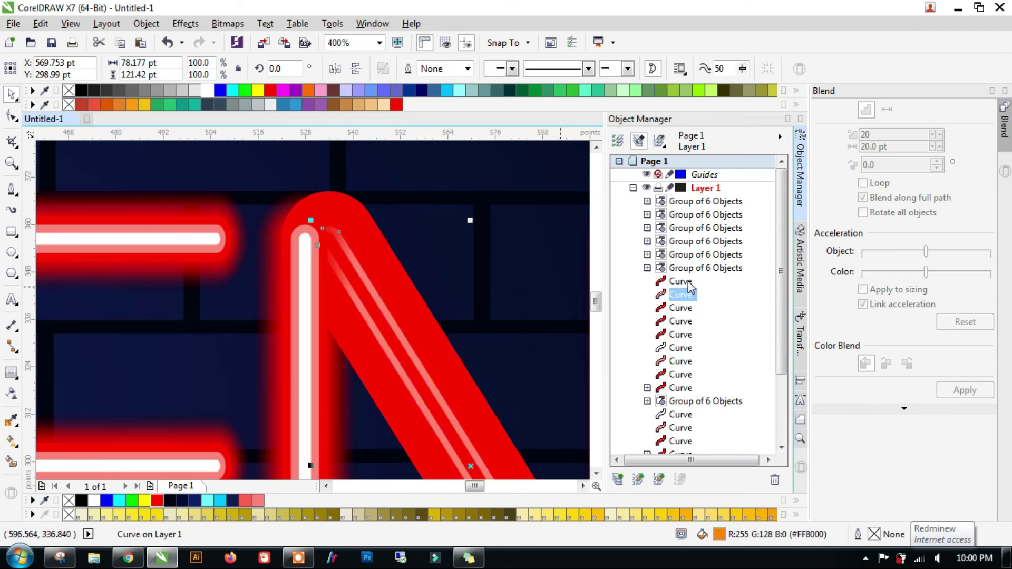
left_click(303, 460)
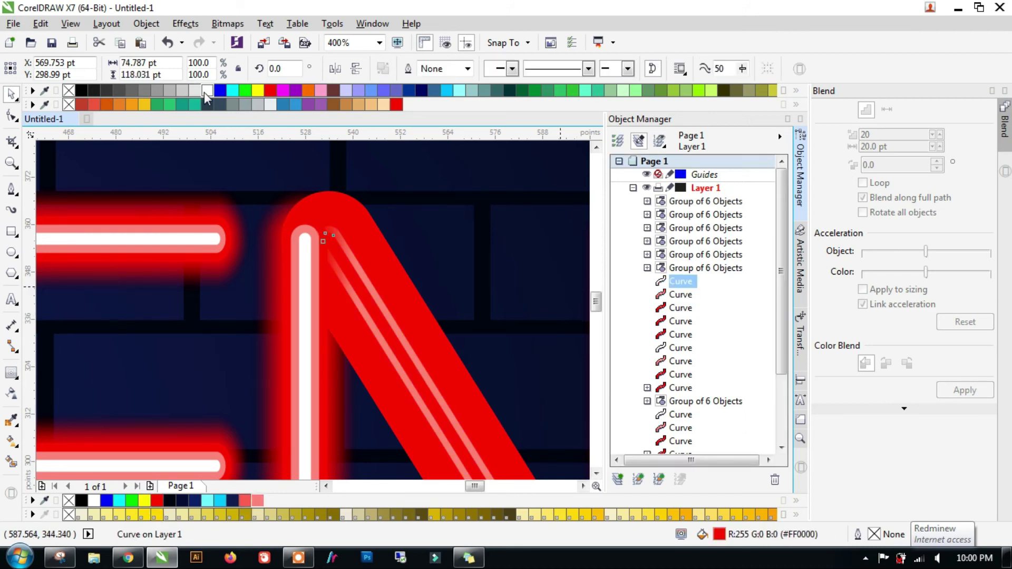
Apply uniform transparency of 85 to the N diagonal's inner glow curve and 100 to its outermost curve.
left_click(680, 323)
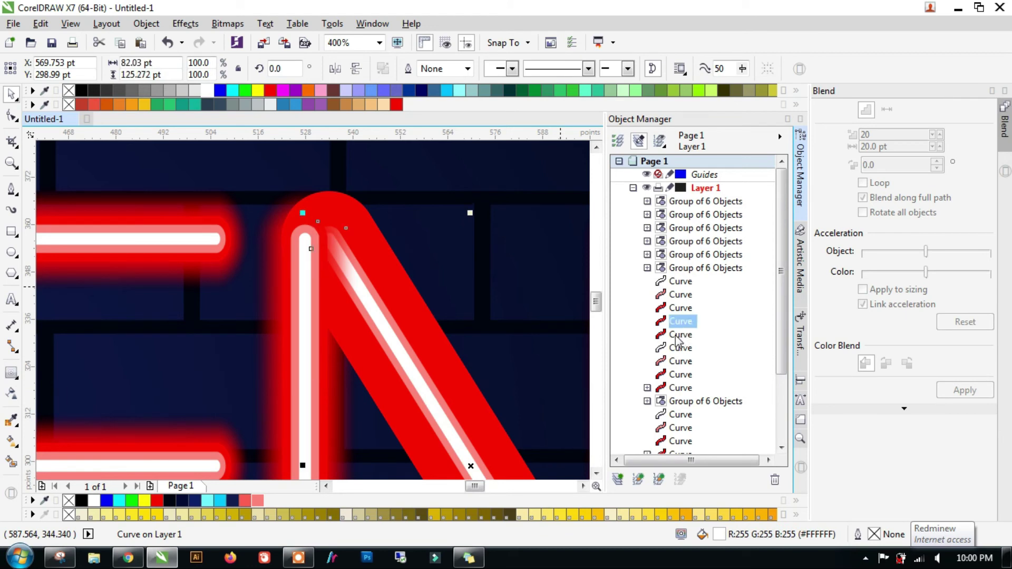
left_click(11, 392)
left_click(444, 203)
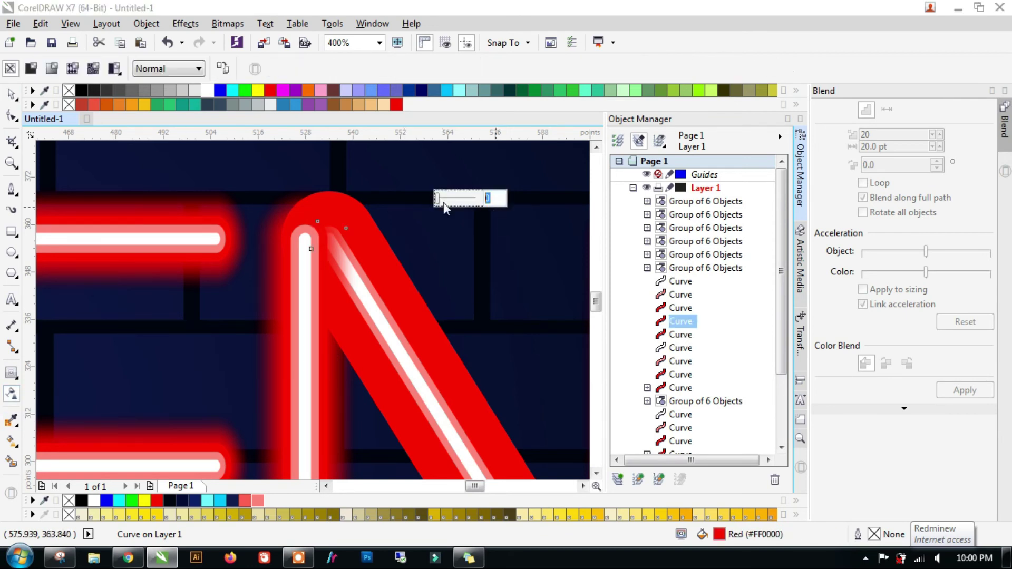
type("85")
key("Return")
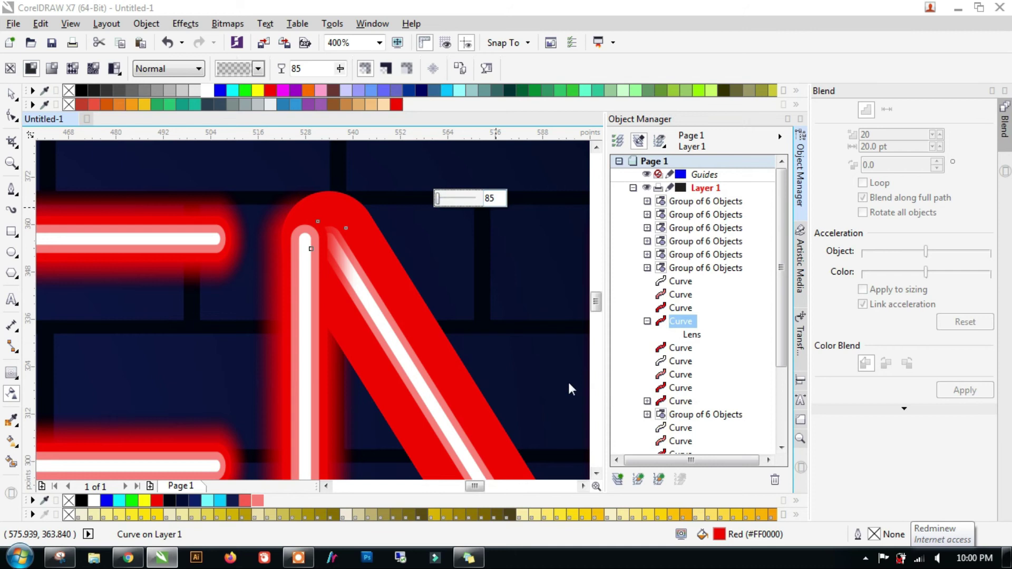
left_click(681, 347)
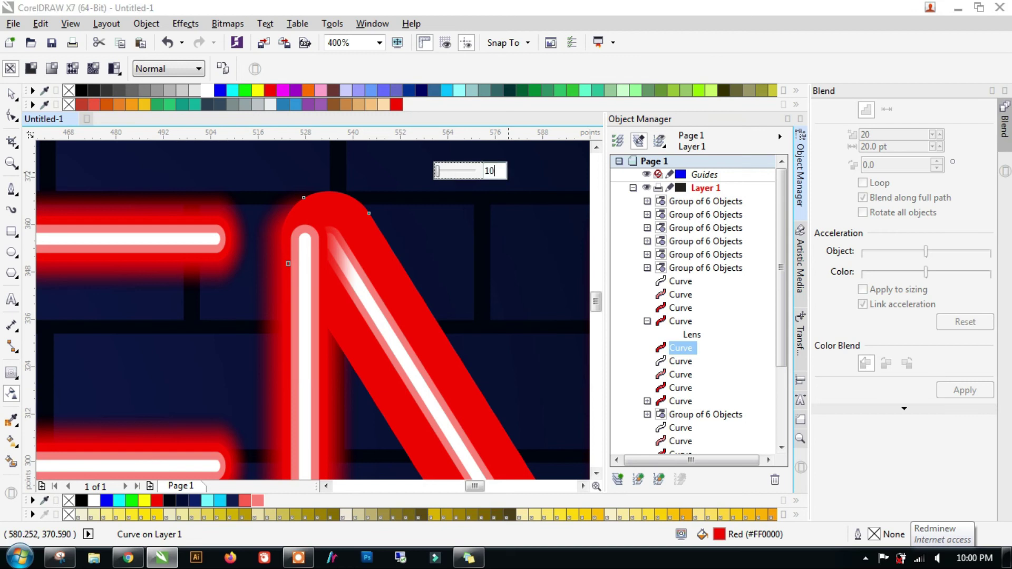
key("Return")
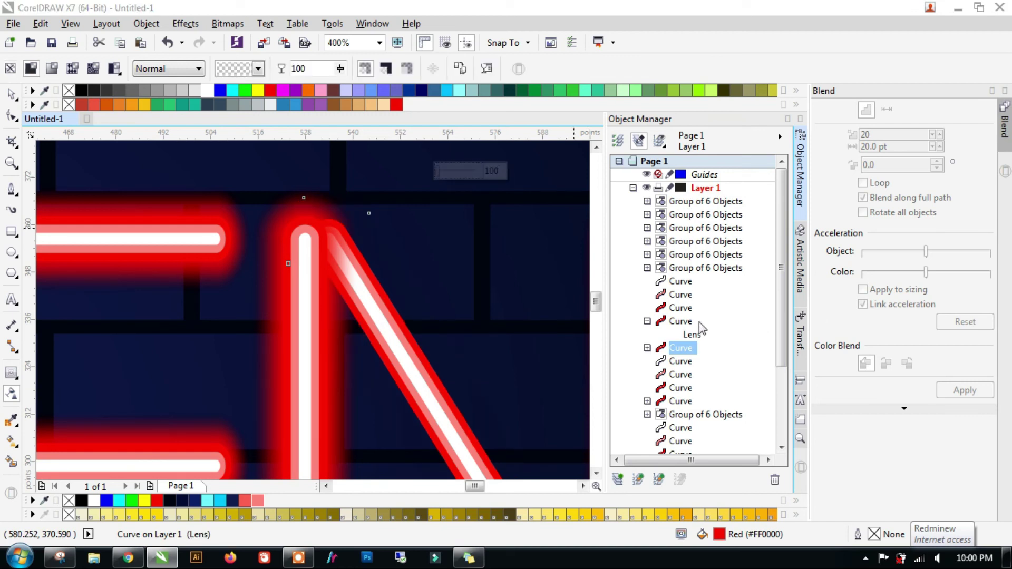
Blend the N diagonal's two transparent red curves in 20 steps to form the glow.
left_click(685, 321, "ctrl")
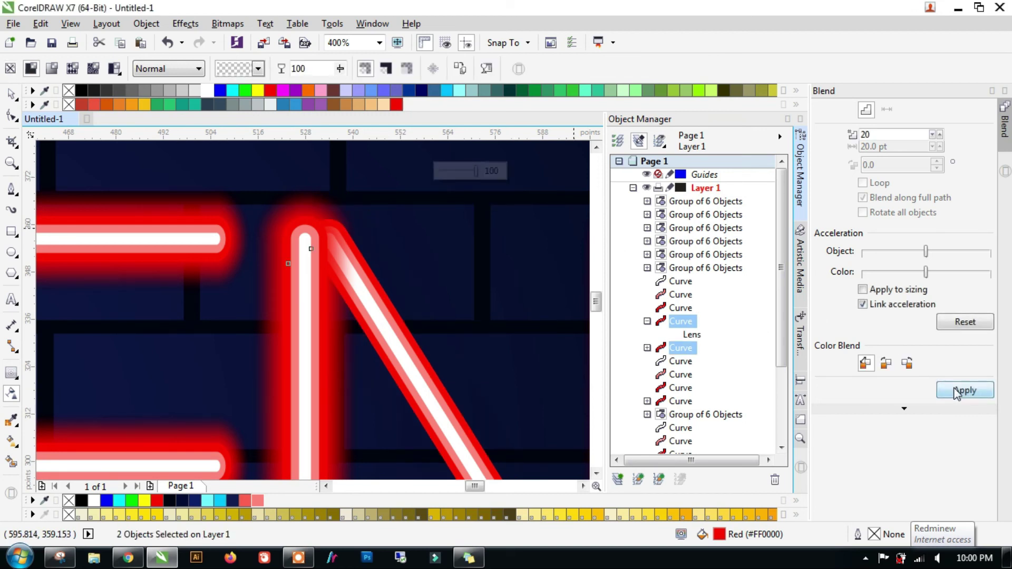
left_click(956, 393)
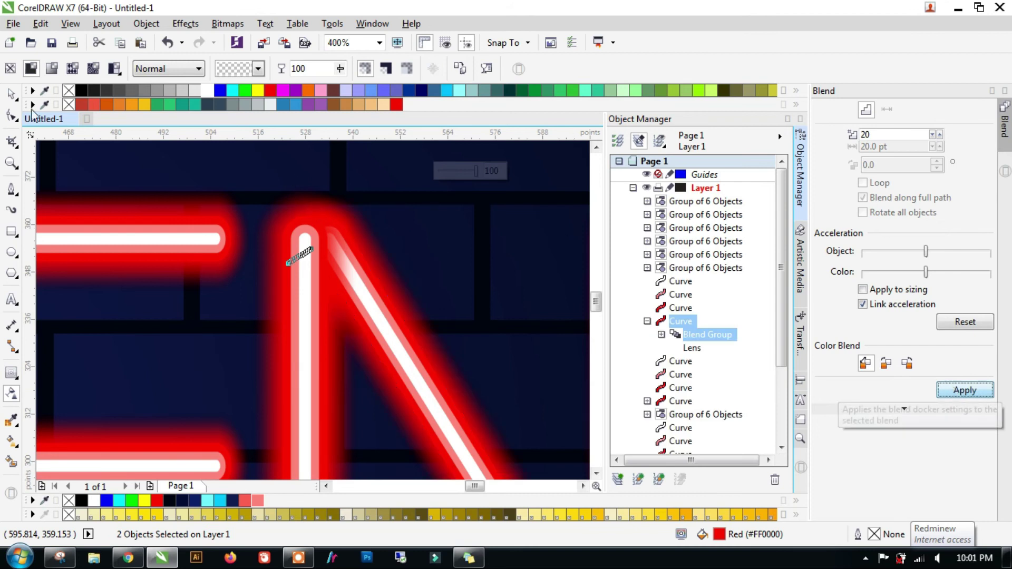
left_click(12, 95)
left_click(472, 251)
Close the Blend docker, group all the OPEN lettering objects, and centre the group inside the cyan ring.
scroll(392, 250, "down", 1)
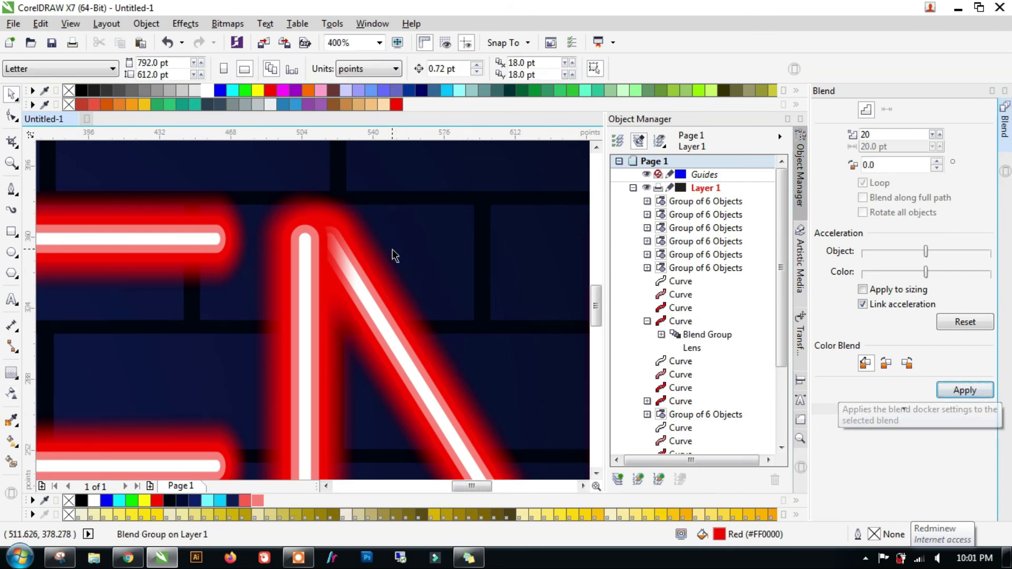
scroll(395, 256, "down", 2)
scroll(392, 250, "down", 1)
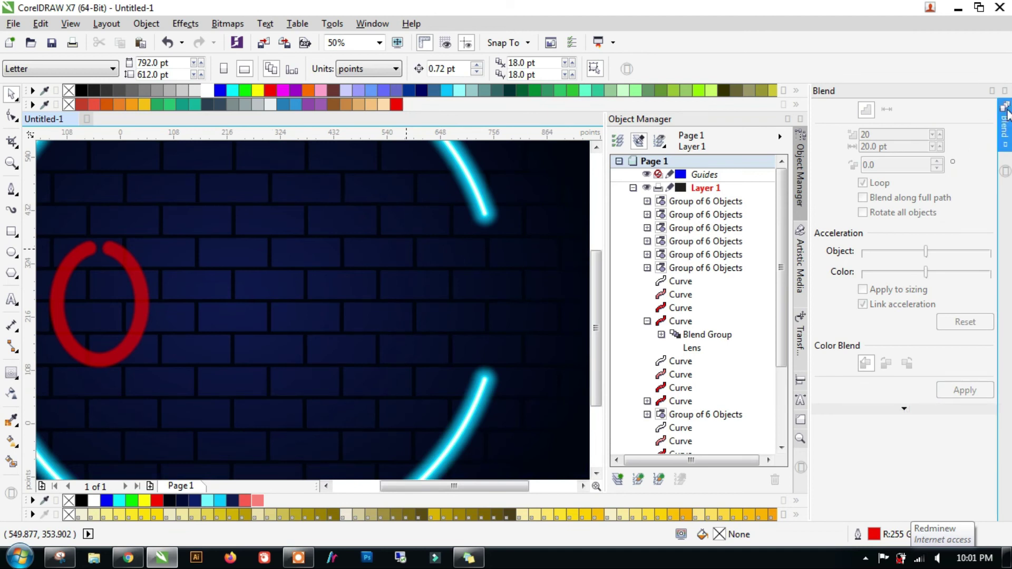
left_click(1007, 152)
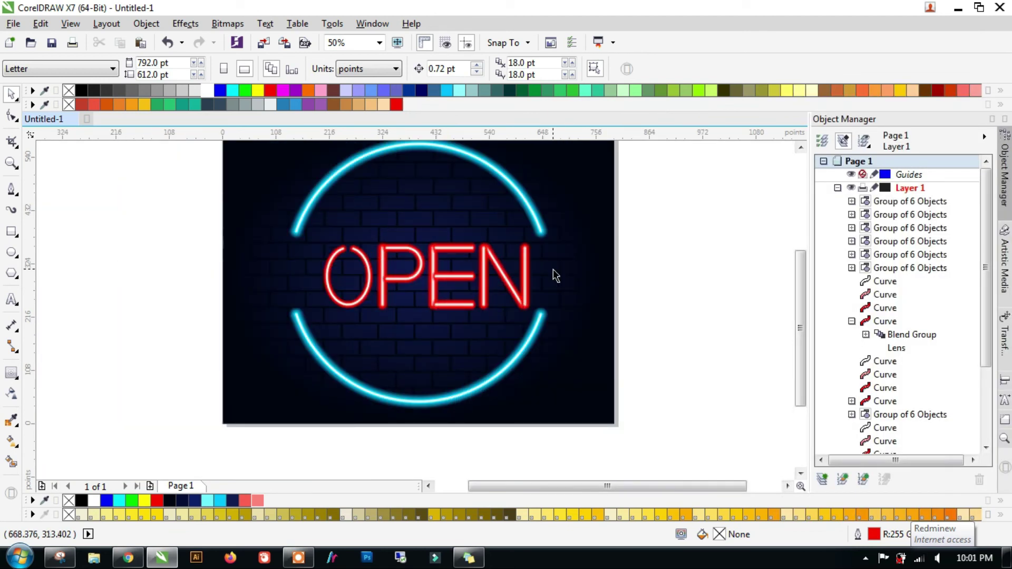
left_click_drag(704, 338, 284, 228)
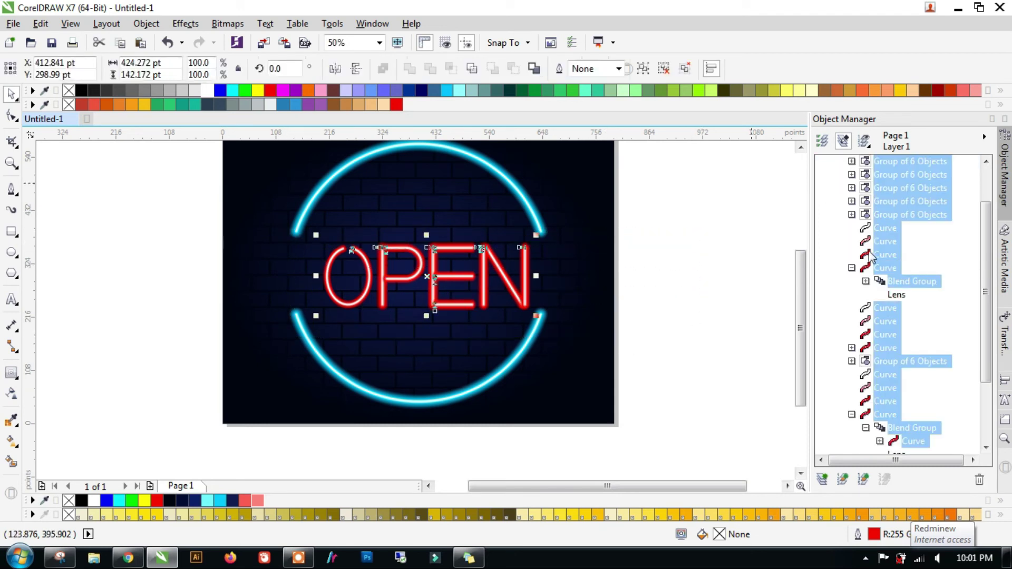
left_click(852, 268)
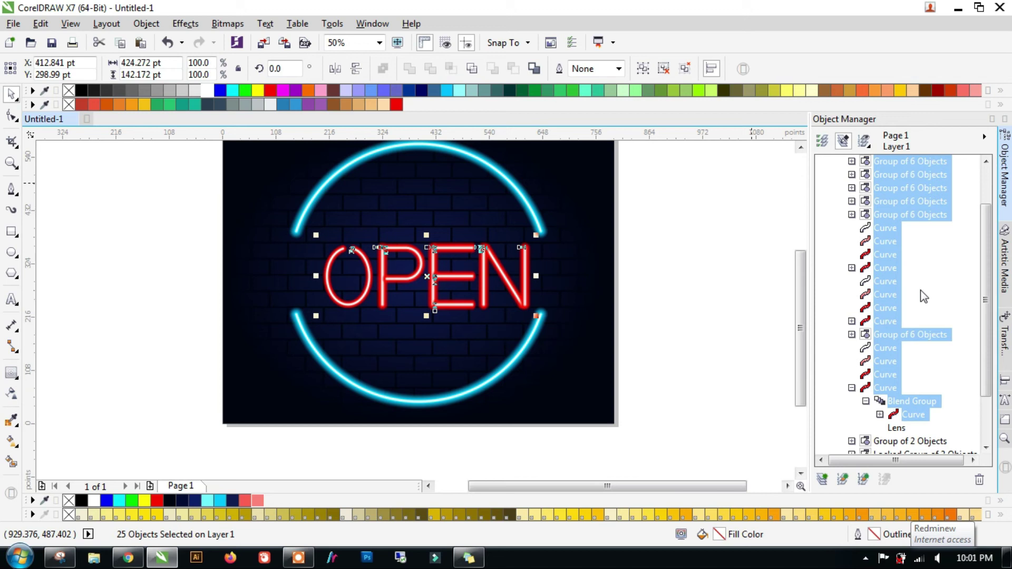
key("ctrl+g")
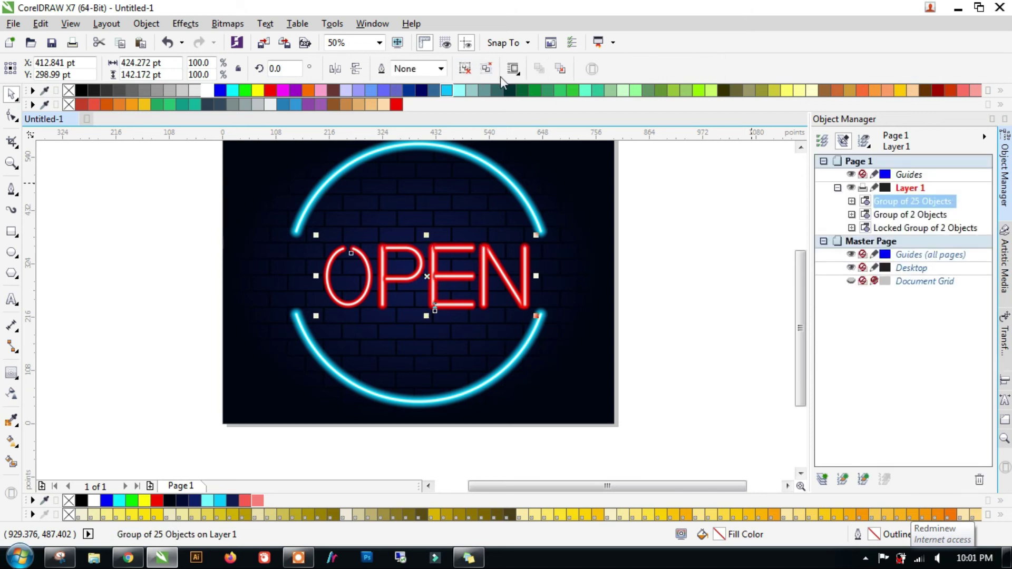
left_click(722, 254)
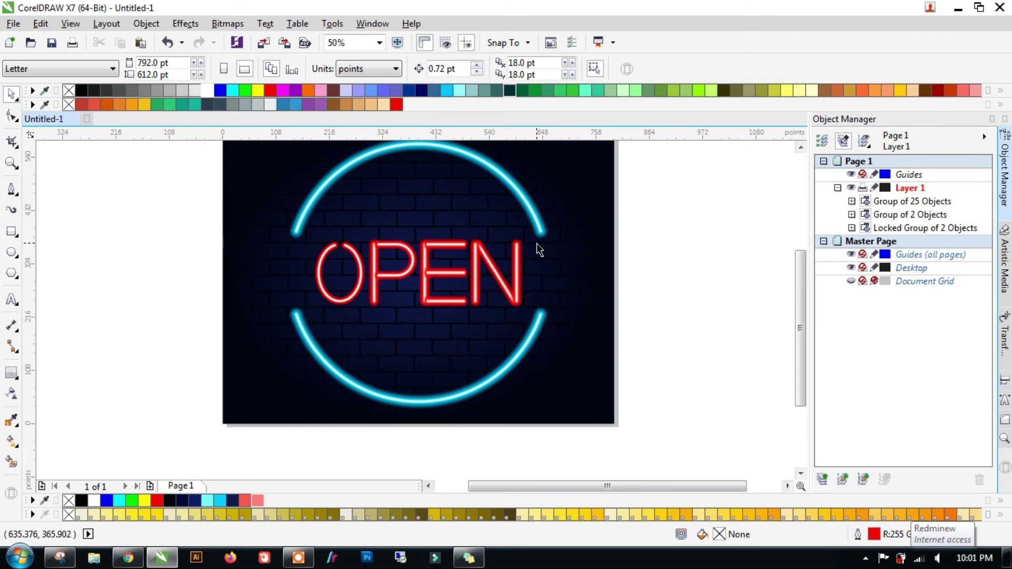
Draw a circle about 392 pt across over the P, E and N, centred at about X 509 pt, Y 336 pt.
left_click(10, 253)
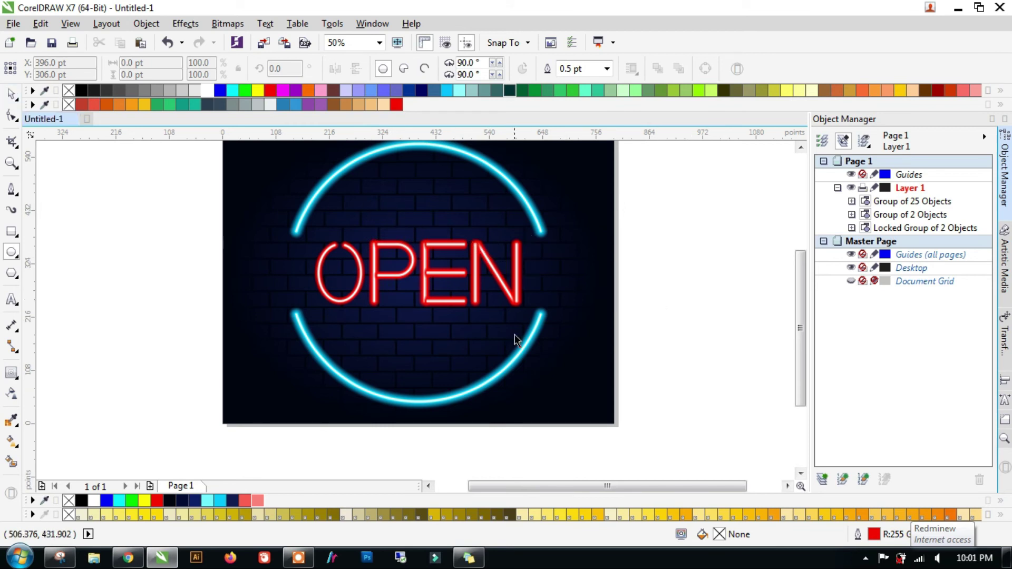
scroll(552, 326, "down", 1)
scroll(539, 236, "up", 1)
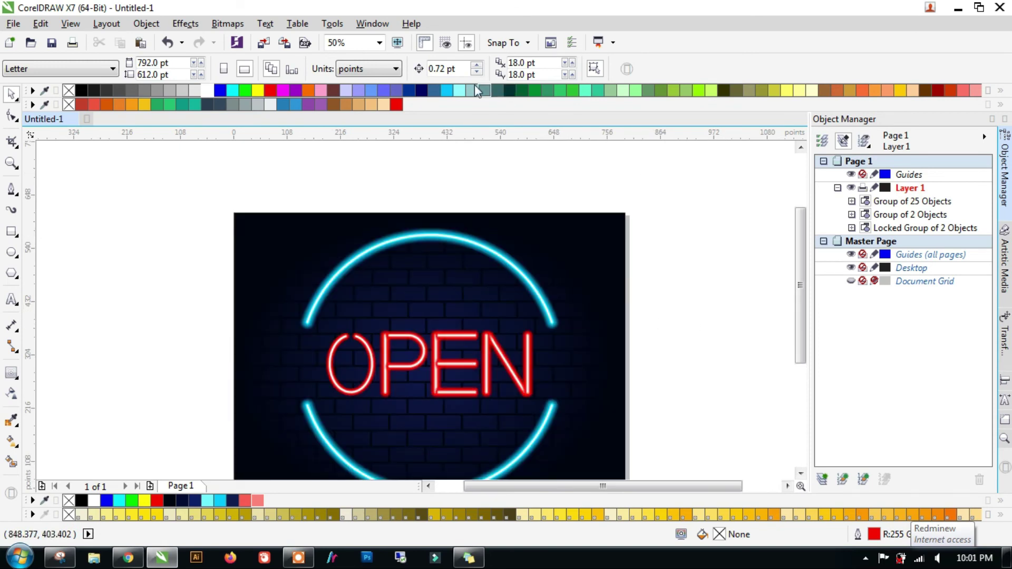
left_click(379, 42)
left_click(339, 118)
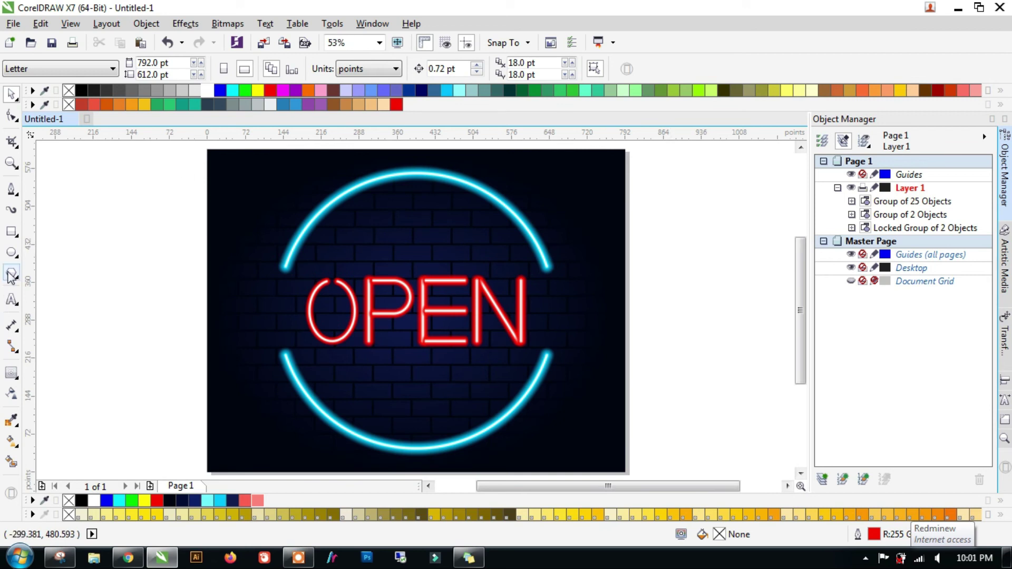
left_click(12, 252)
left_click_drag(372, 194, 552, 366)
key("Delete")
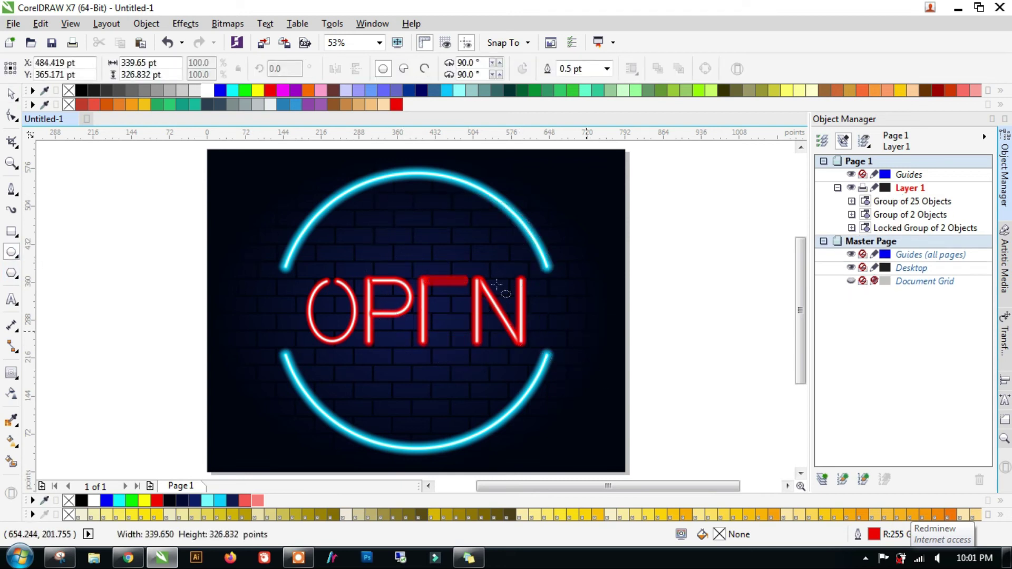
left_click_drag(384, 211, 592, 418)
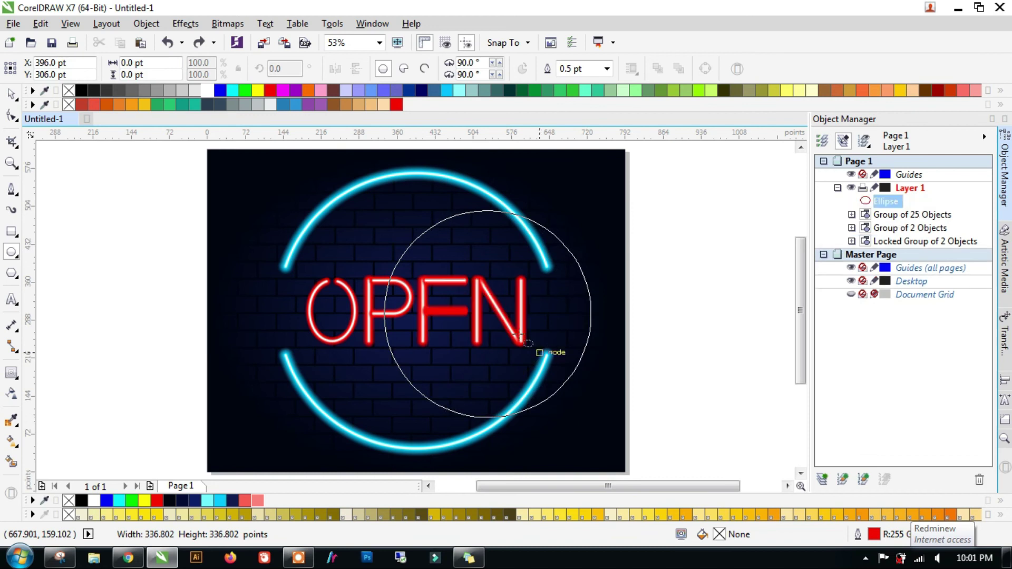
left_click_drag(487, 314, 476, 296)
key("Escape")
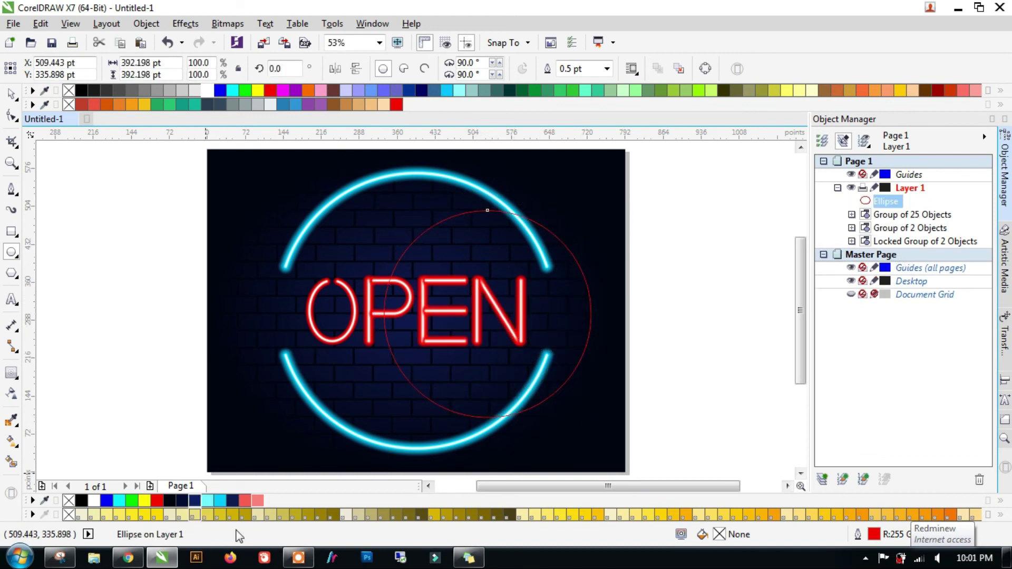
Apply an elliptical fountain fill to the new circle with the Interactive Fill tool.
left_click(10, 441)
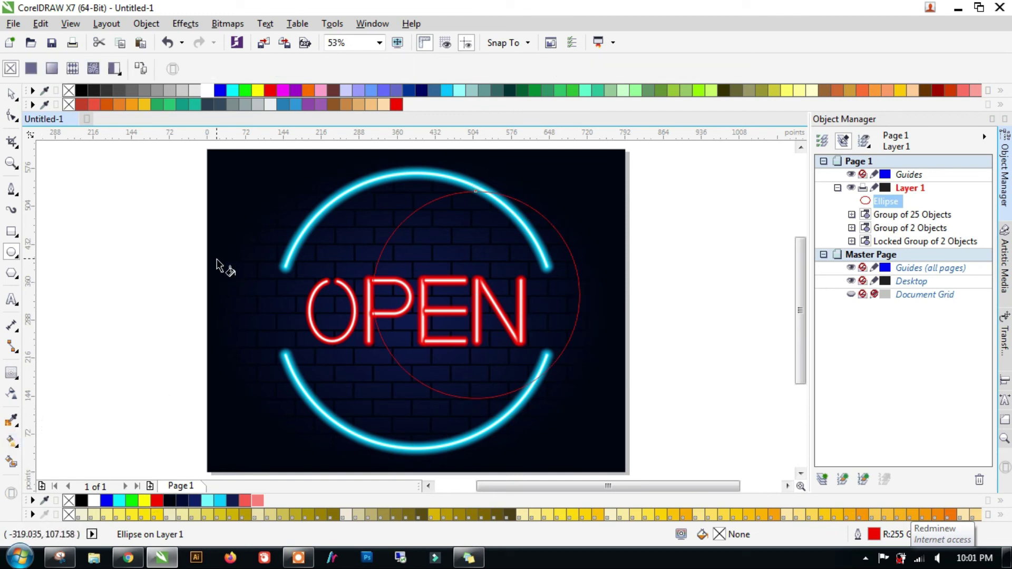
left_click(52, 69)
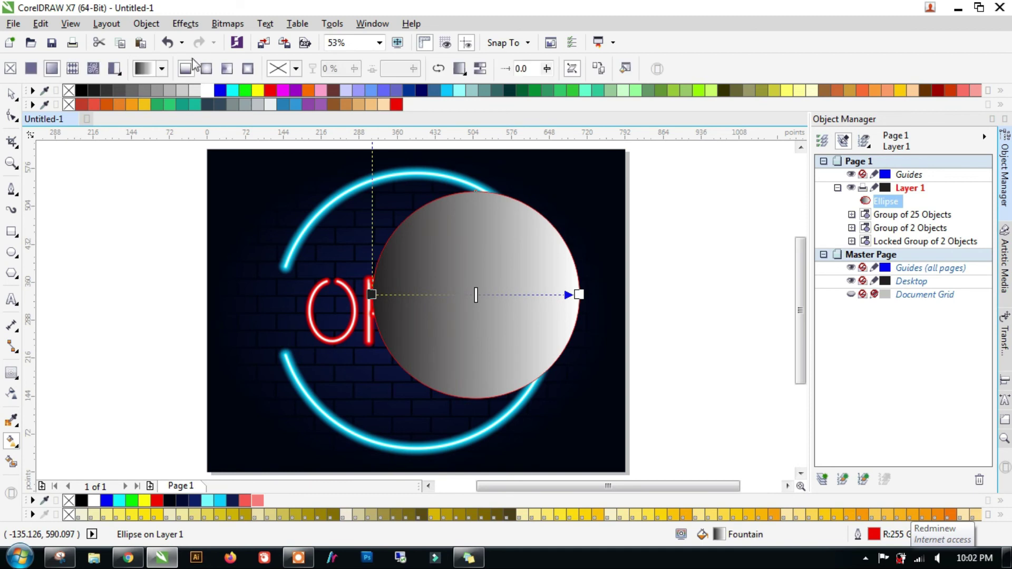
left_click(206, 69)
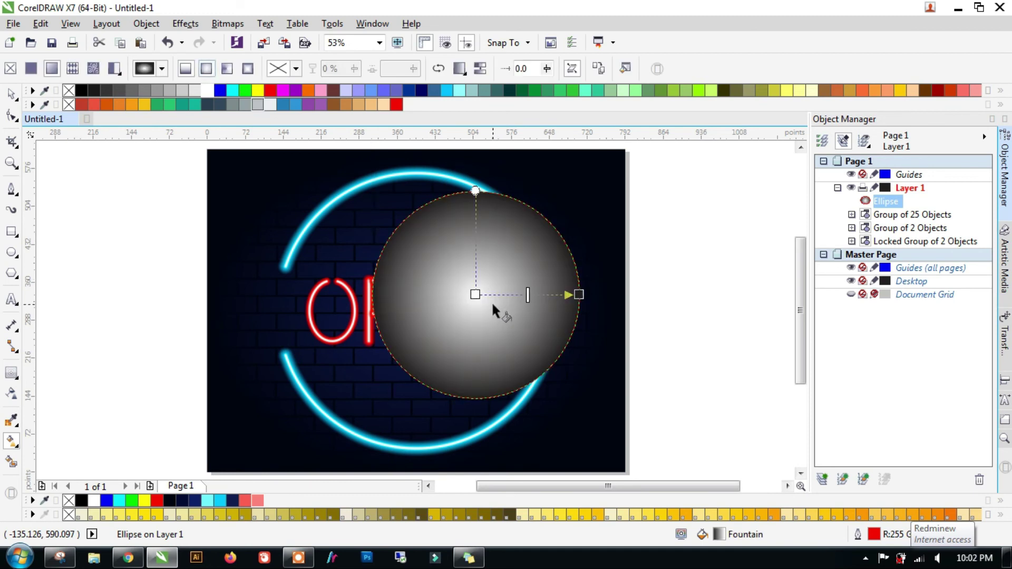
Color the circle's fountain fill black at the outer edge and red at the centre.
left_click(475, 294)
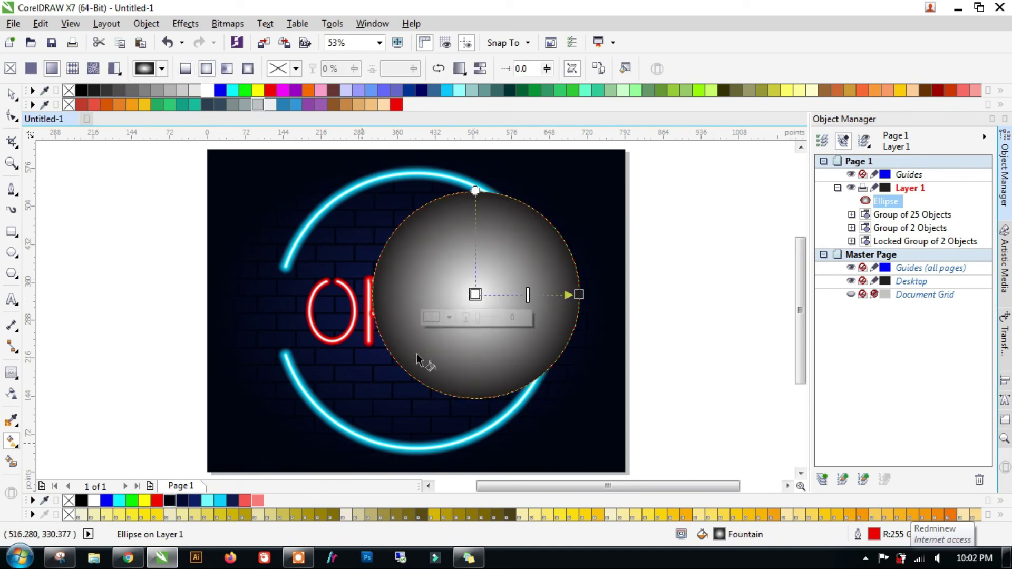
left_click(578, 294)
left_click(83, 90)
left_click(478, 294)
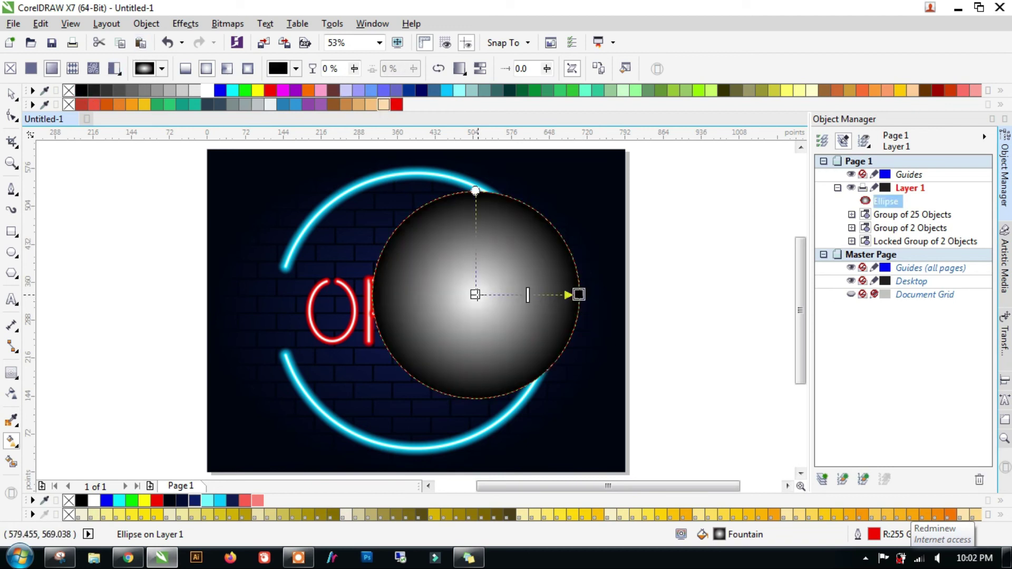
left_click(475, 294)
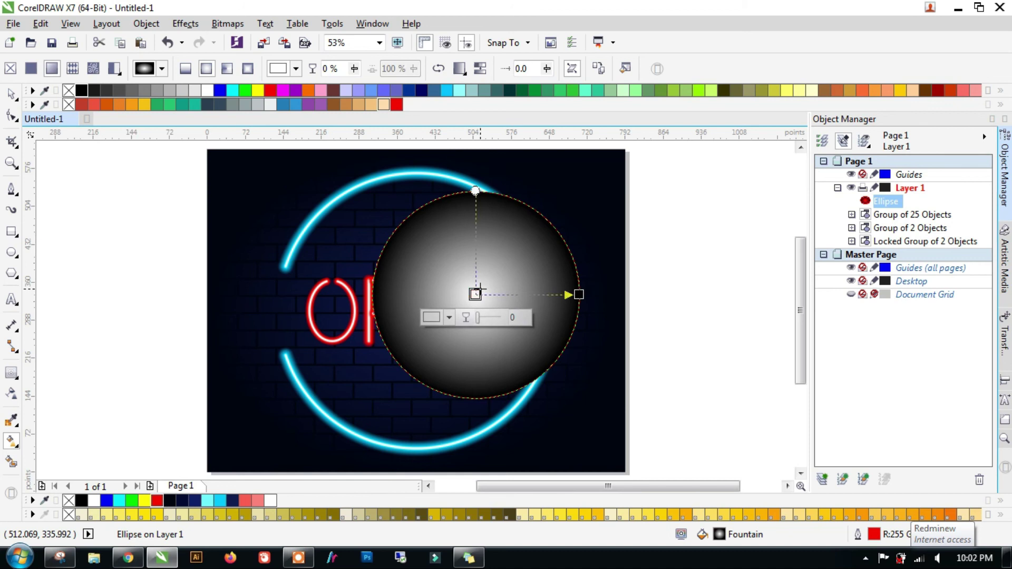
key("ctrl+z")
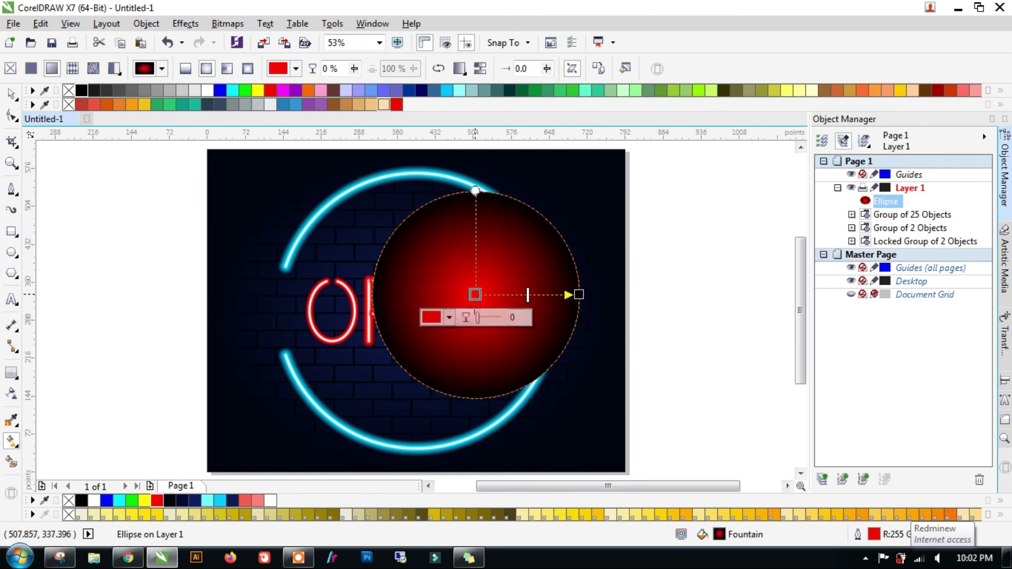
Set the centre color of the circle's fountain fill to #EB0000 and remove the circle's outline.
left_click(449, 319)
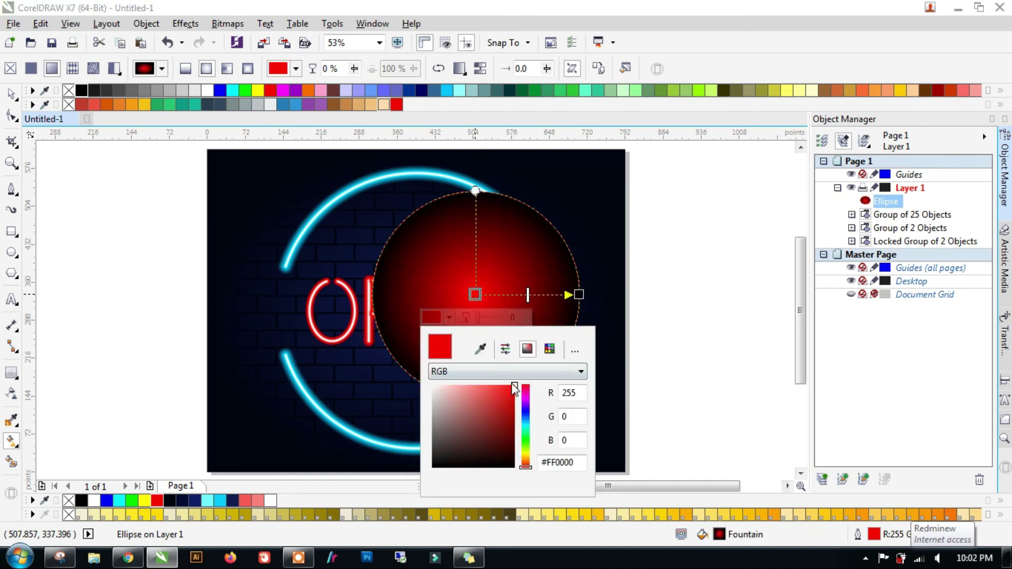
left_click_drag(511, 383, 514, 393)
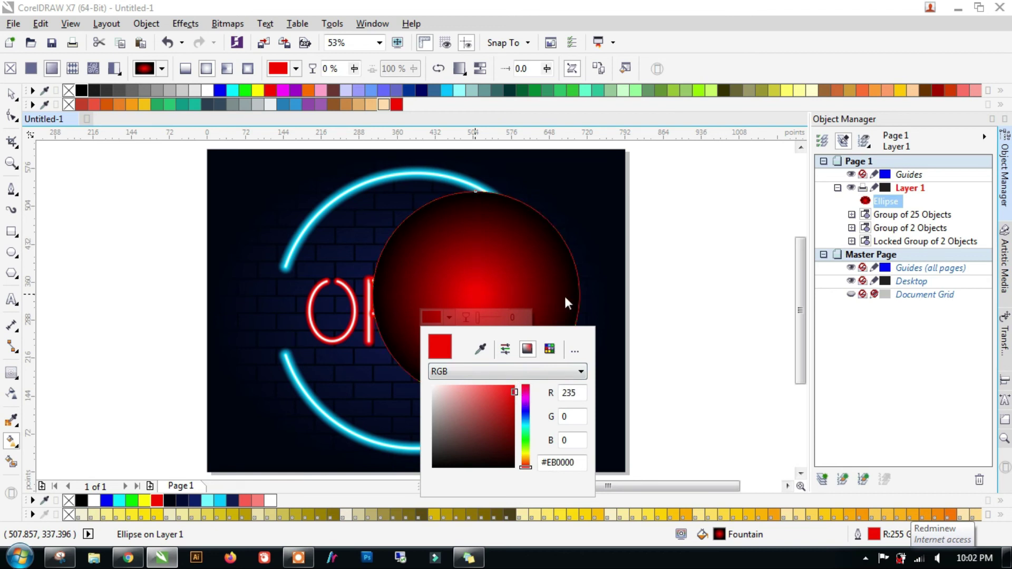
left_click(528, 296)
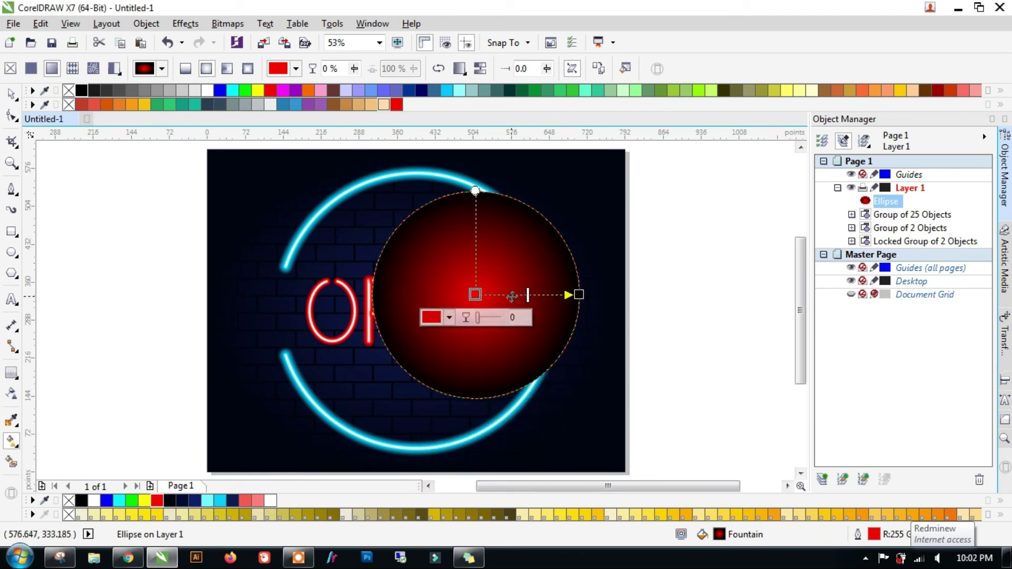
left_click_drag(526, 294, 508, 295)
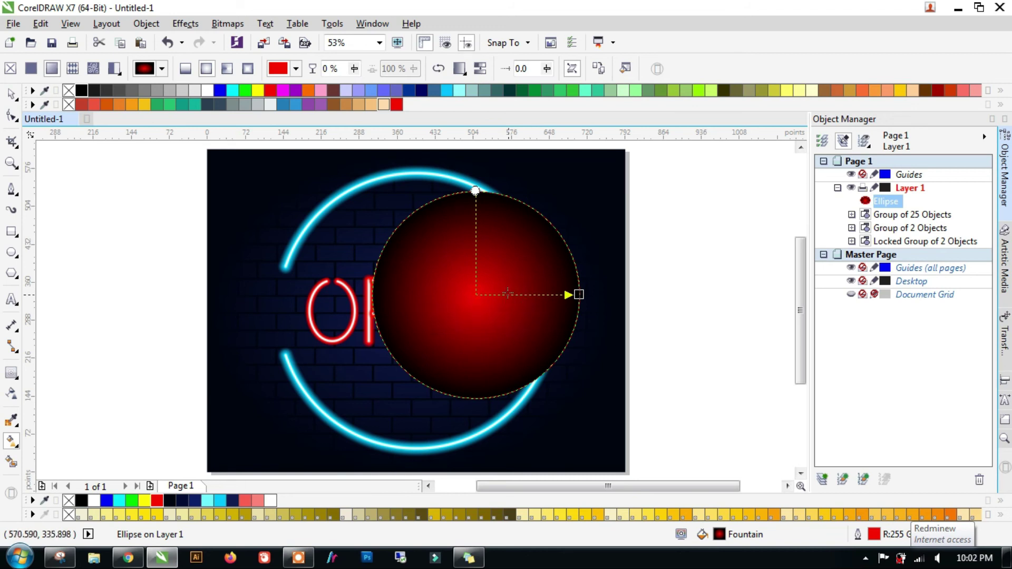
right_click(69, 91)
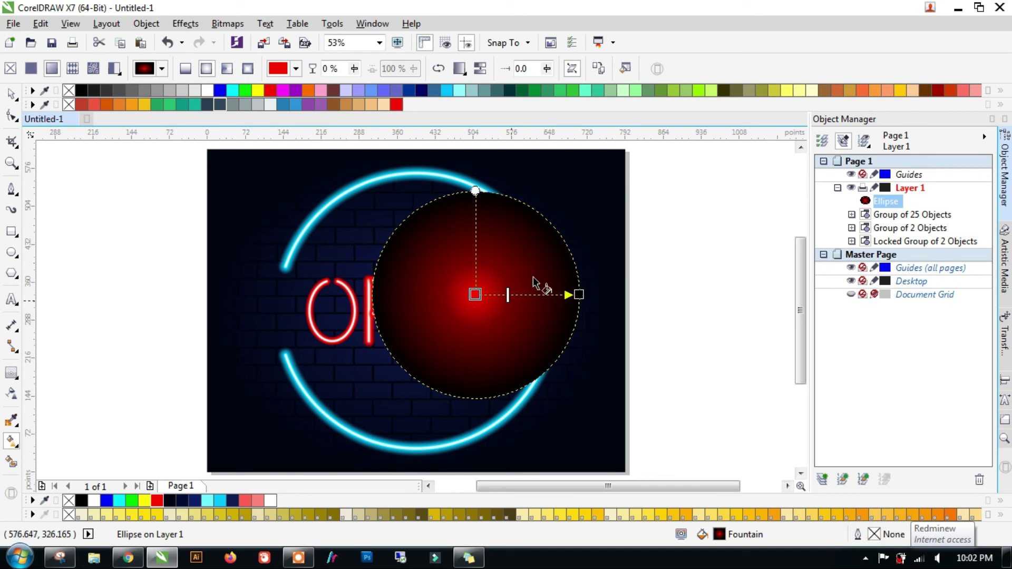
Adjust the fountain fill's midpoint and pull its outer end slightly inward, leaving a solid black rim around the red circle.
left_click_drag(508, 295, 513, 295)
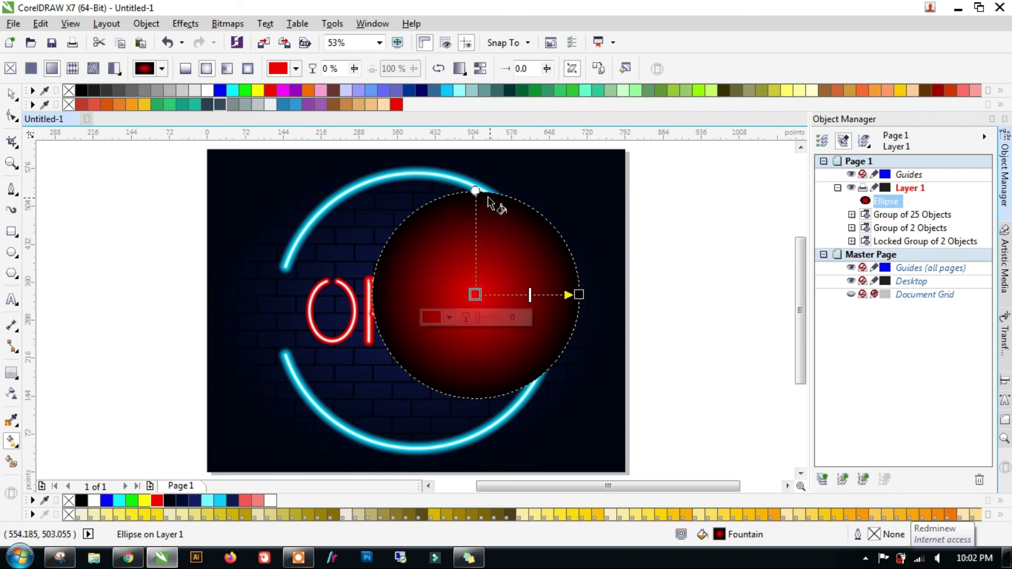
left_click_drag(475, 190, 476, 213)
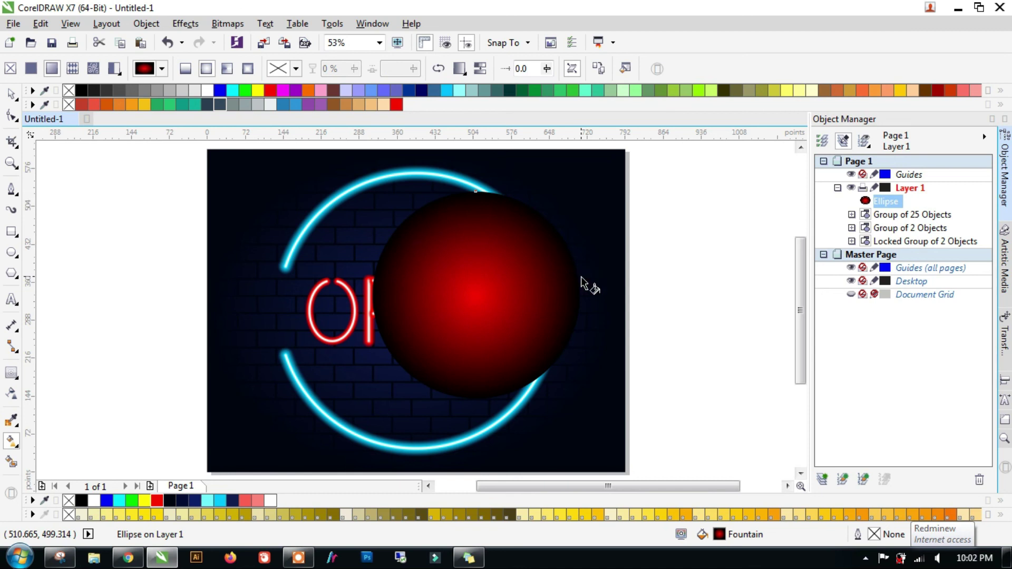
key("ctrl+z")
key("ctrl+z")
key("ctrl+shift+z")
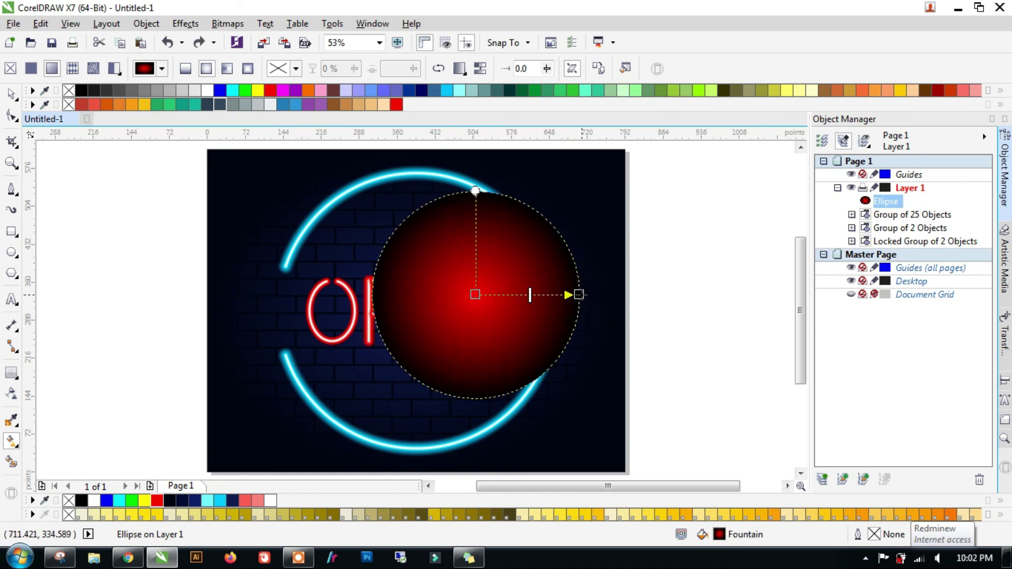
left_click_drag(579, 295, 560, 295)
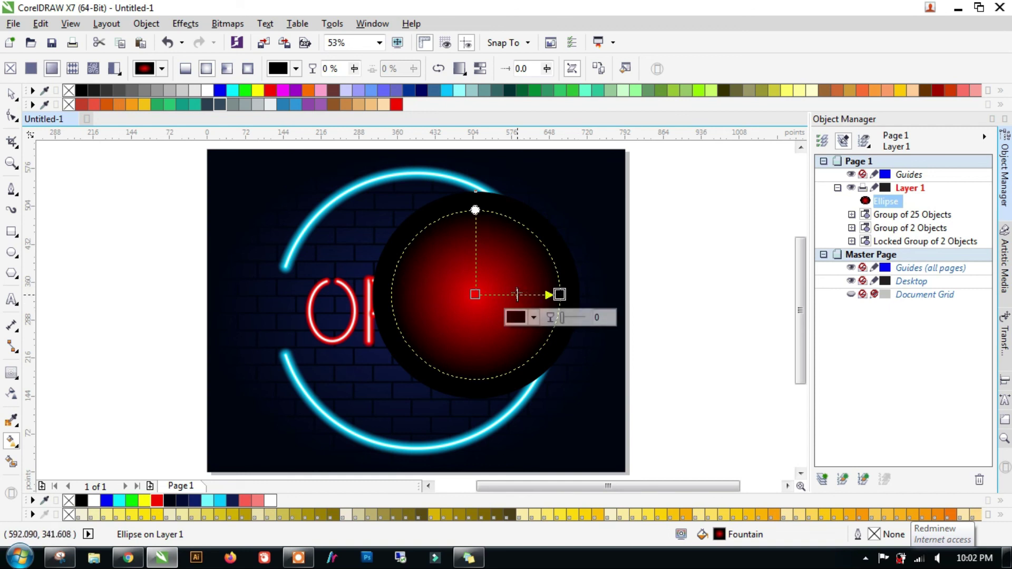
mouse_move(560, 294)
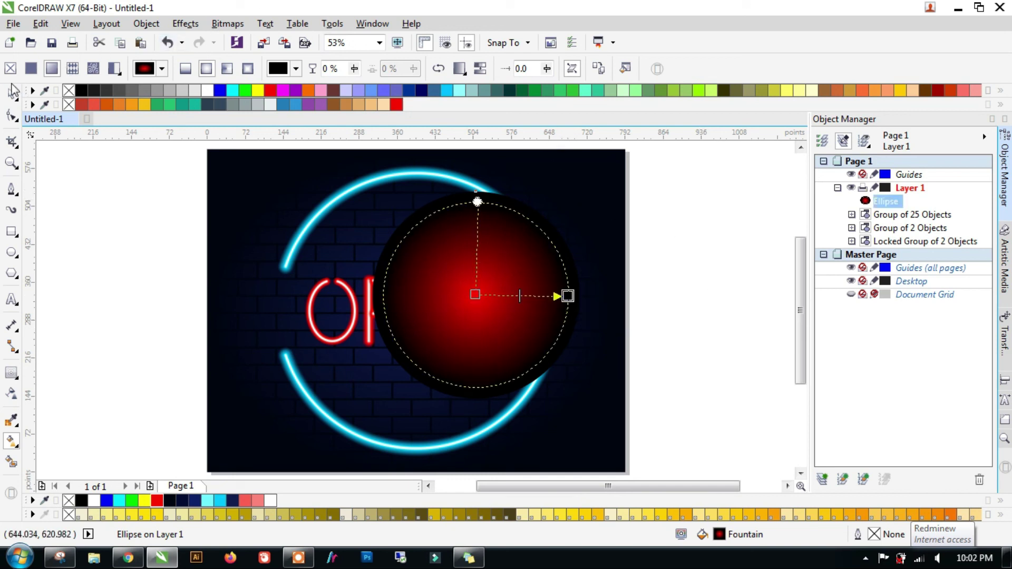
Set the red circle's transparency merge mode to Screen.
left_click(12, 393)
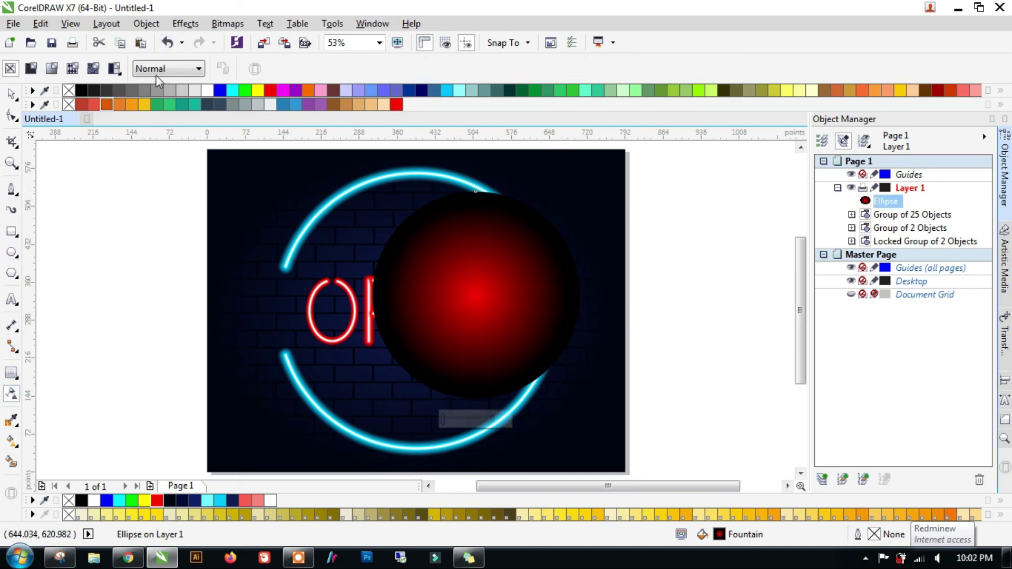
left_click(162, 71)
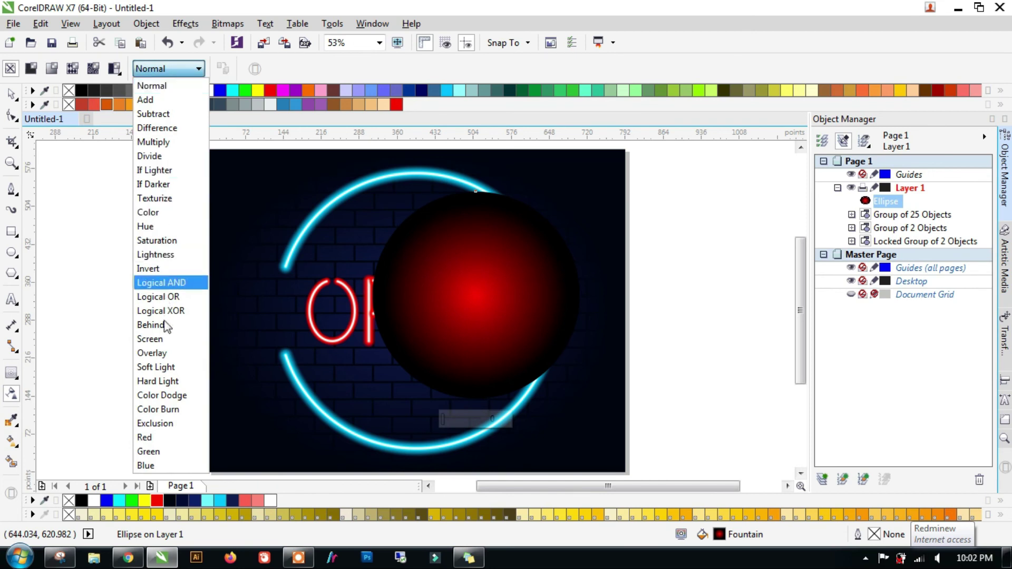
left_click(164, 340)
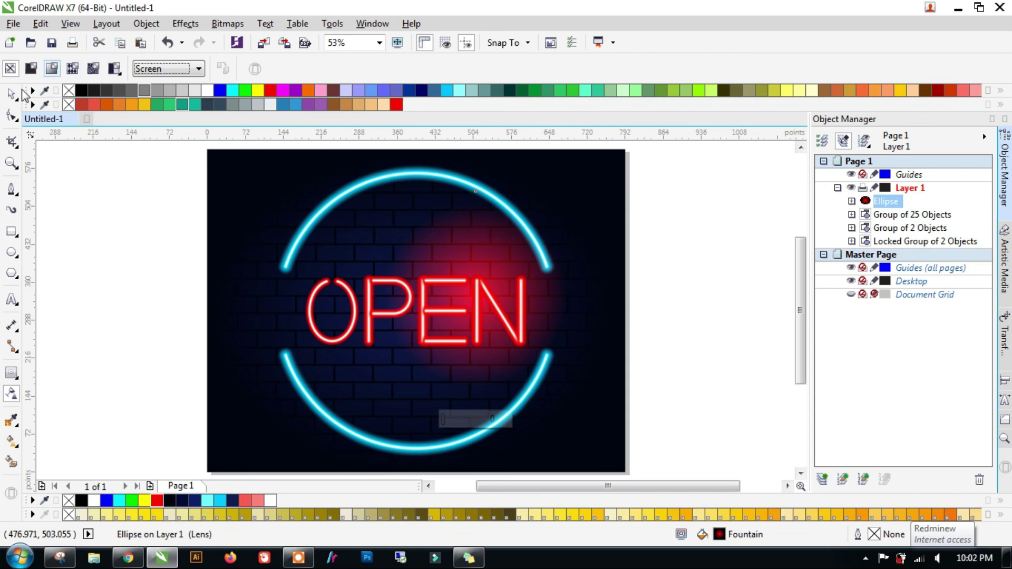
key("space")
Move the red glow to about X 495 pt, Y 365 pt and place a copy over the O at about X 243 pt, Y 267 pt.
mouse_move(474, 244)
left_mouse_down()
mouse_move(469, 221)
mouse_move(483, 251)
left_mouse_up()
left_click(475, 244)
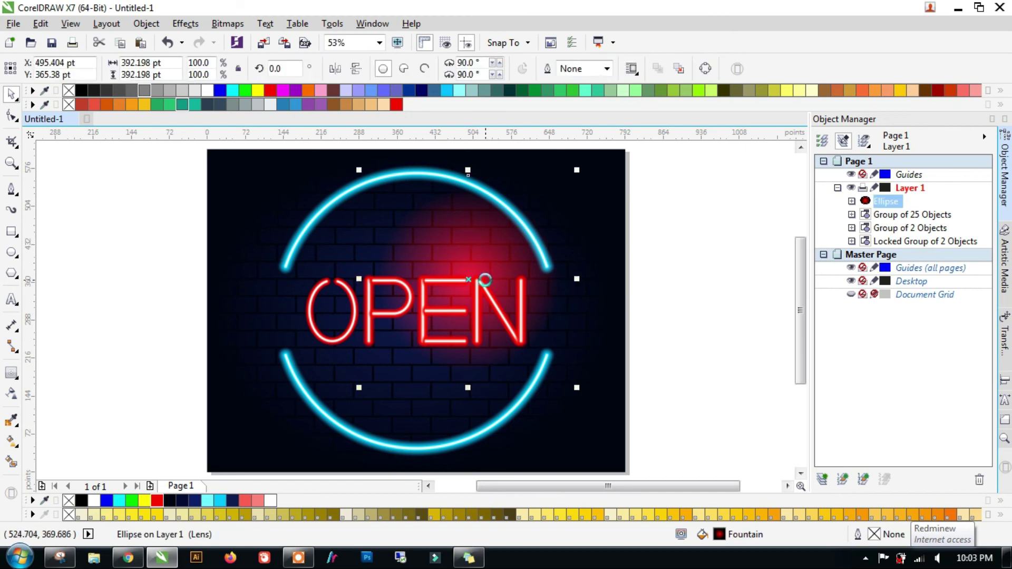
key("ctrl+c")
key("ctrl+v")
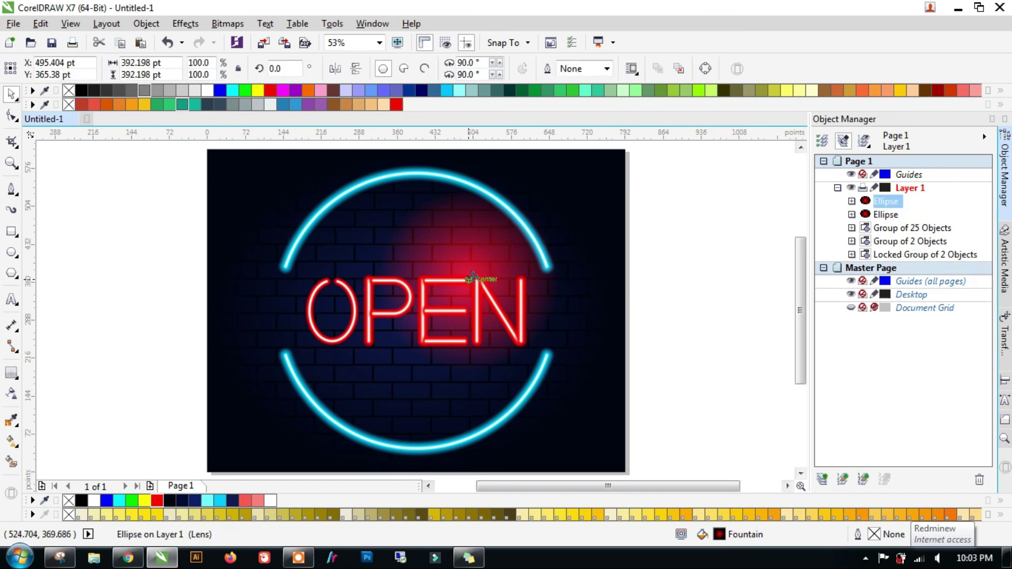
left_click_drag(476, 275, 338, 332)
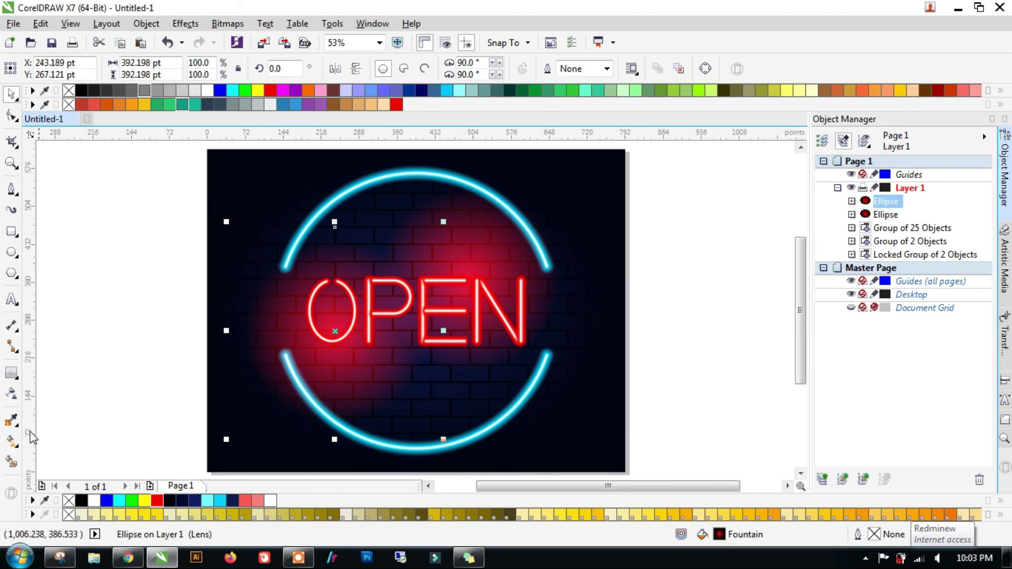
Recolor the centre of the copied glow's fountain fill to light cyan, R120 G255 B255.
left_click(12, 440)
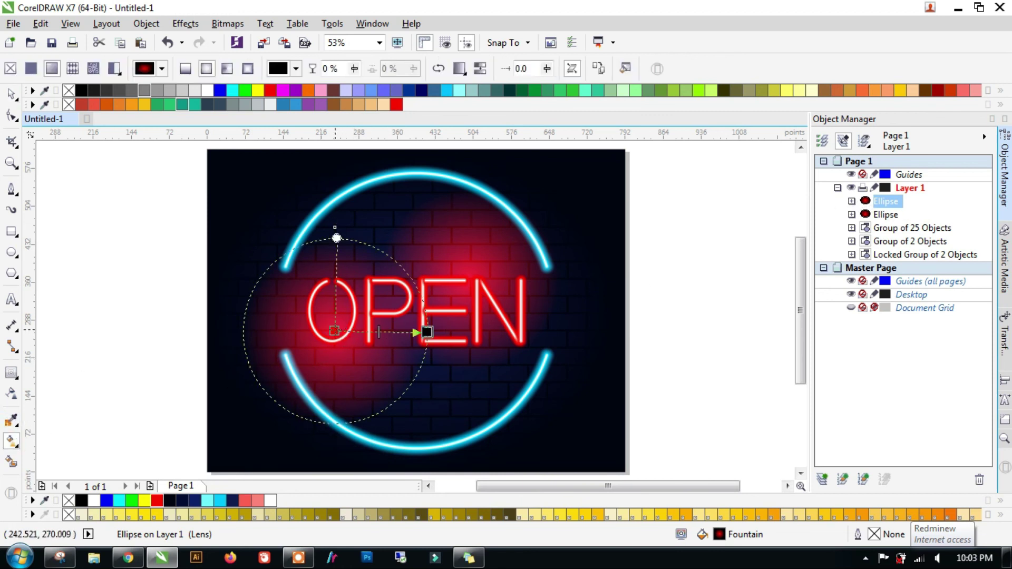
left_click(334, 330)
left_click(211, 501)
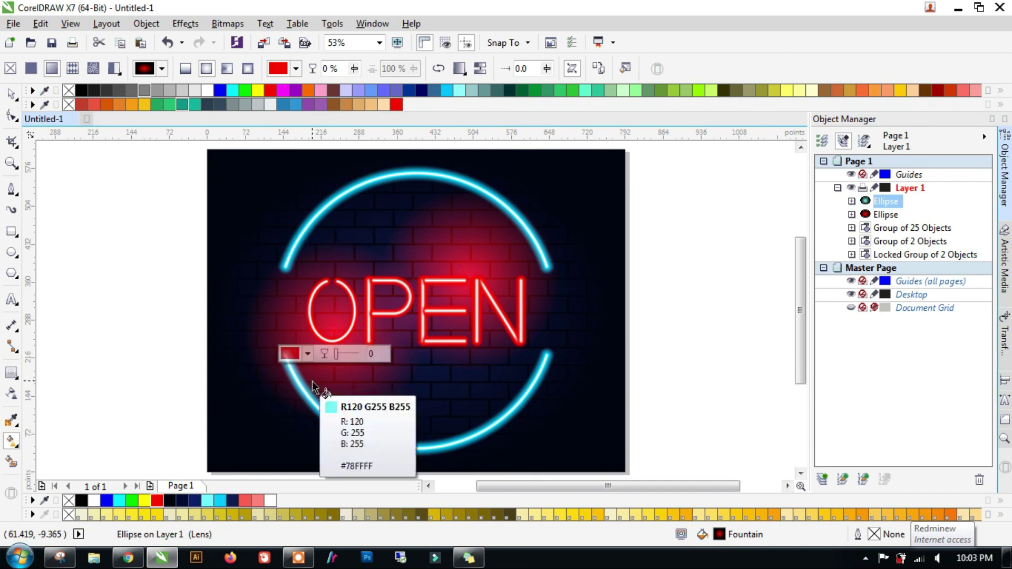
Shrink the cyan glow's gradient around the O and set its centre color's transparency to 22%.
left_click_drag(427, 332, 410, 334)
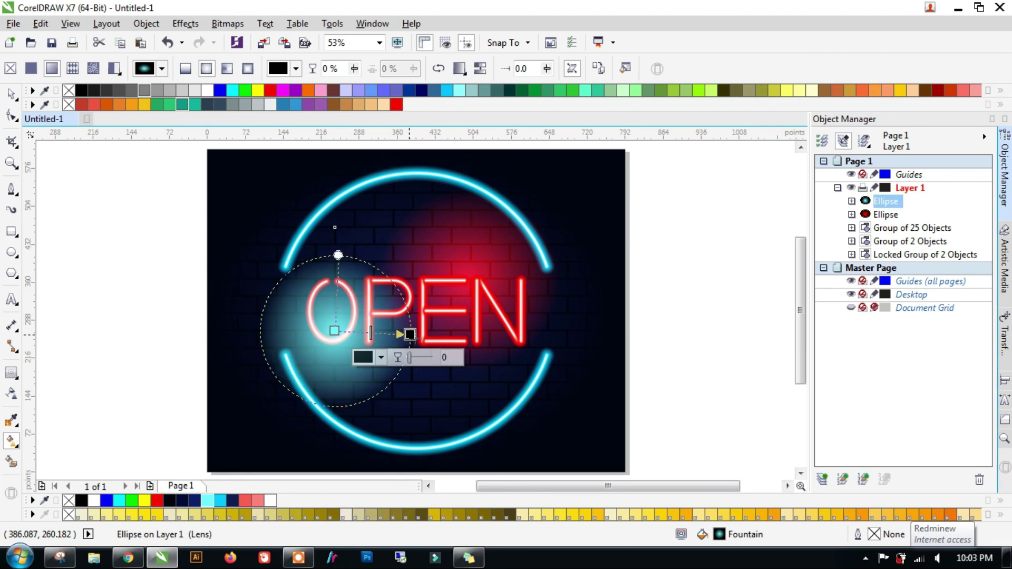
left_click_drag(335, 331, 340, 357)
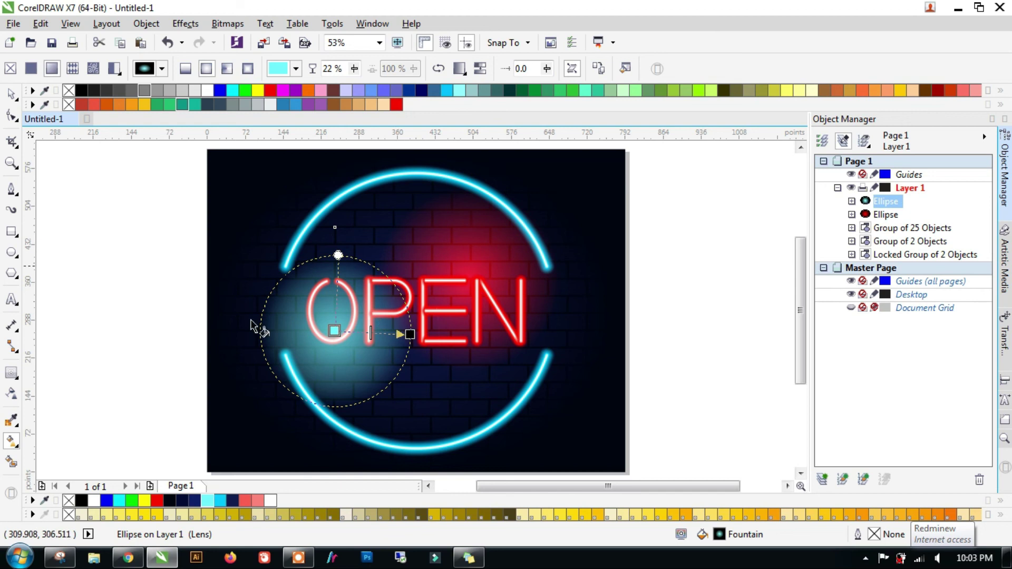
left_click_drag(412, 336, 401, 331)
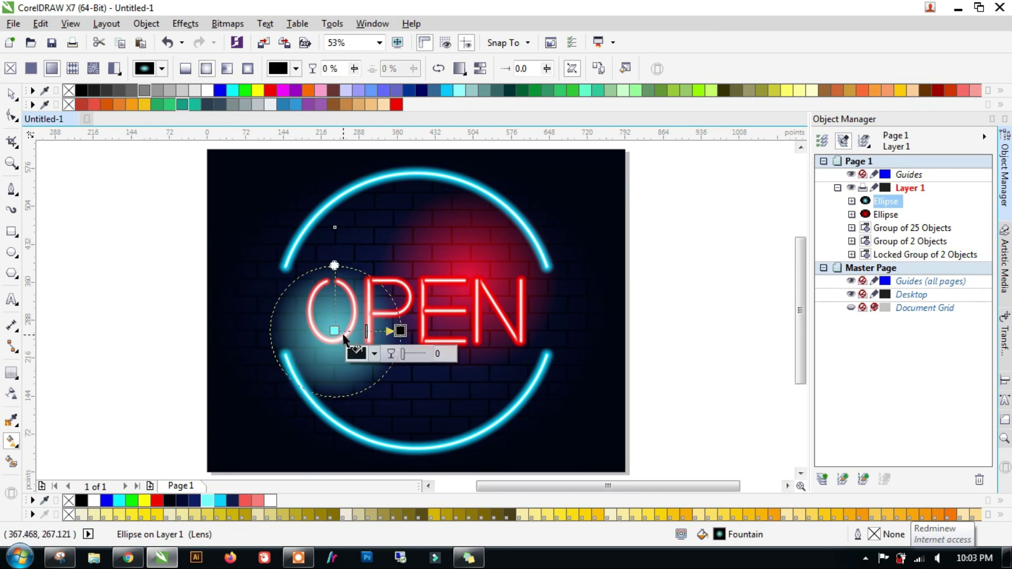
key("space")
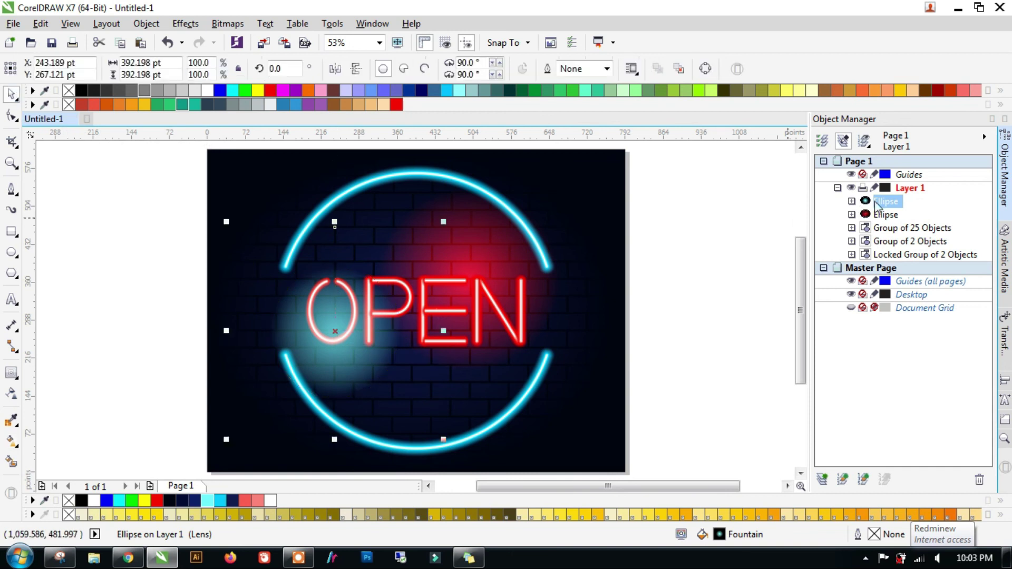
Move the cyan glow behind the OPEN lettering group in the stacking order and set its uniform transparency to 50.
left_click_drag(901, 224, 907, 236)
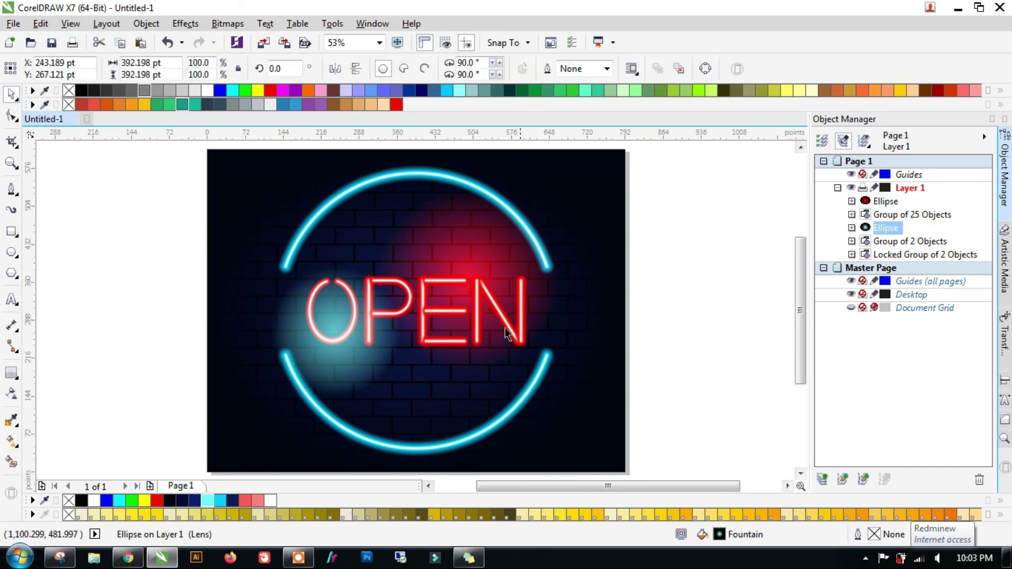
left_click(337, 375)
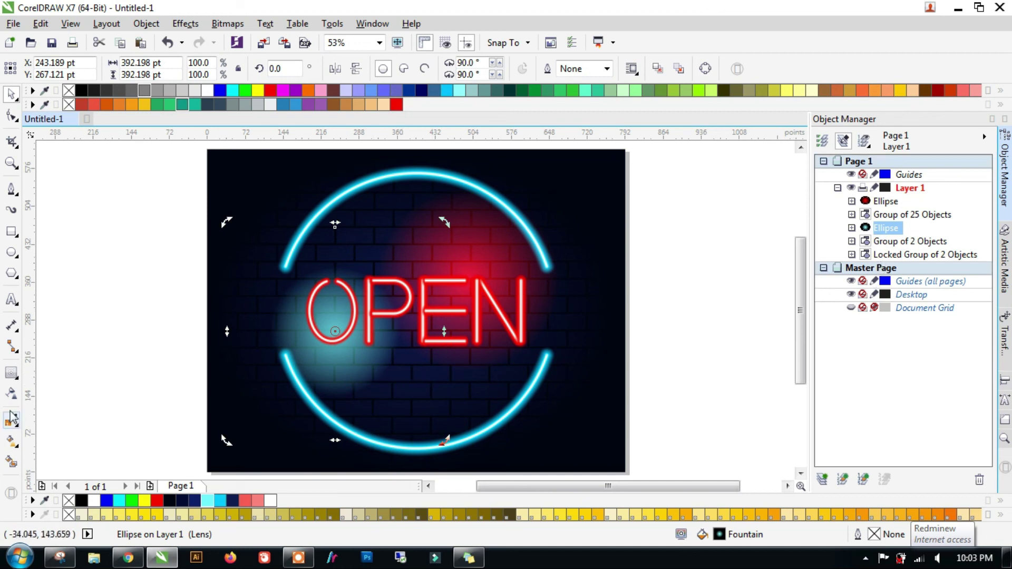
left_click(11, 393)
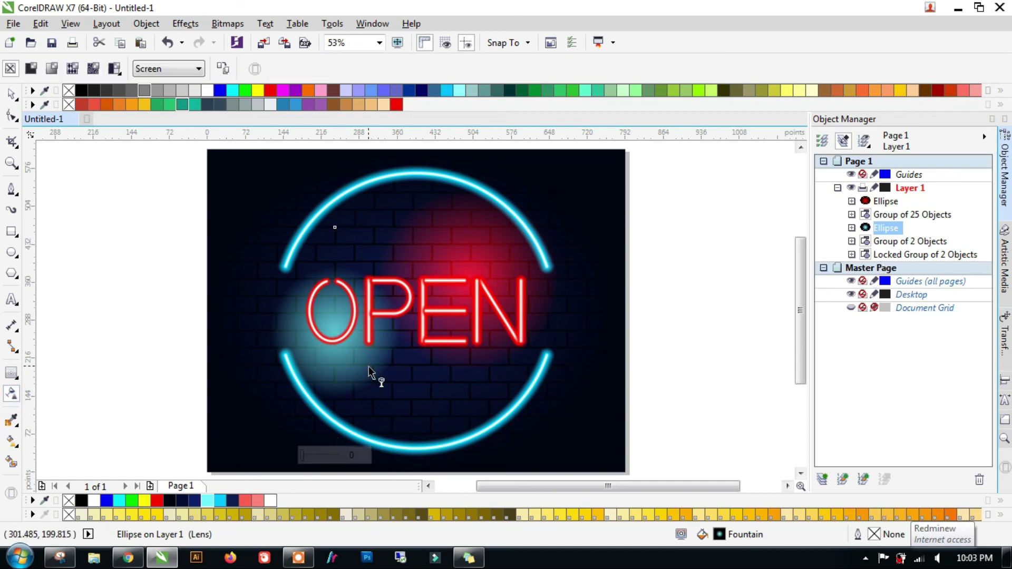
left_click(325, 454)
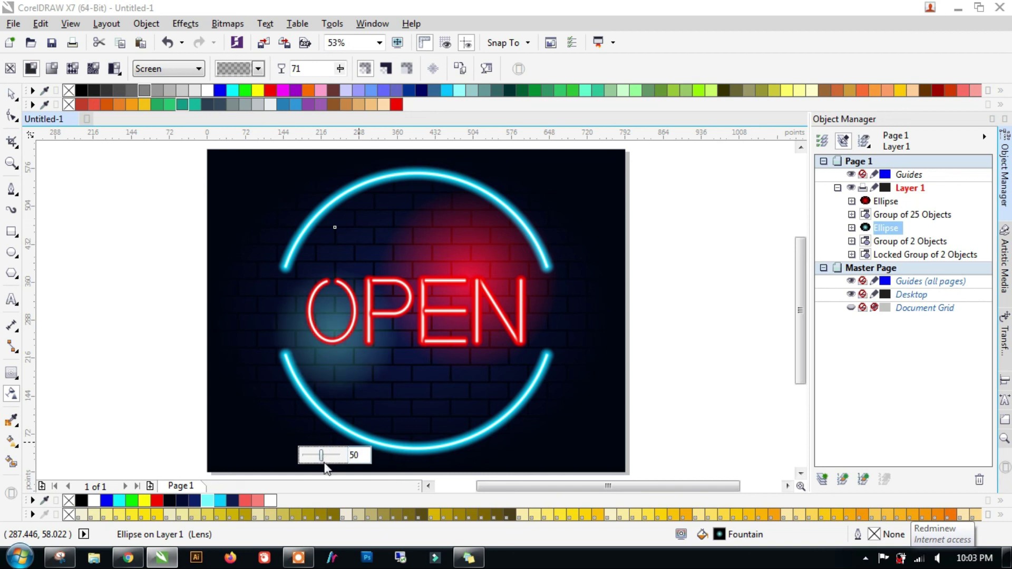
left_click(12, 94)
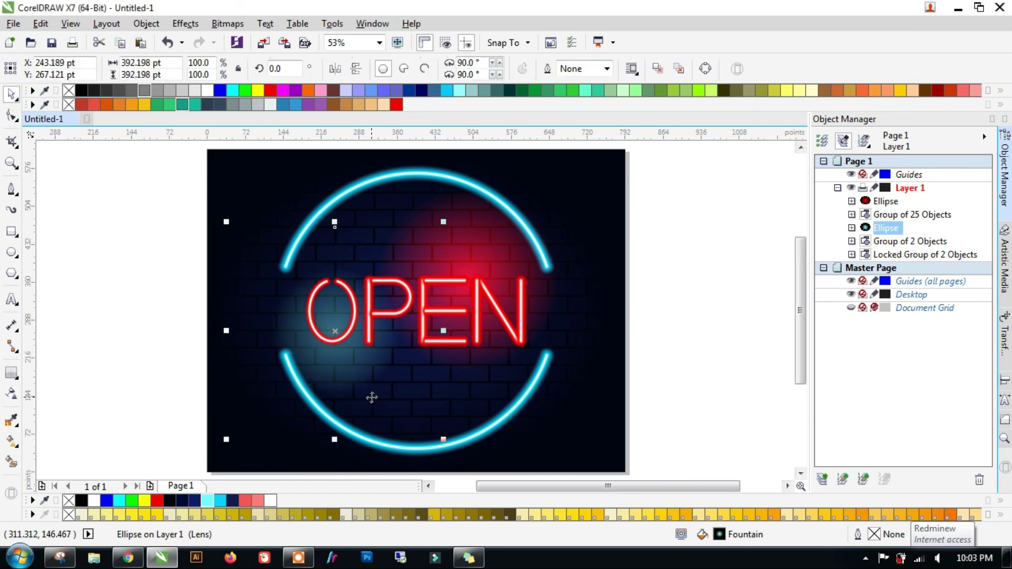
left_click(852, 227)
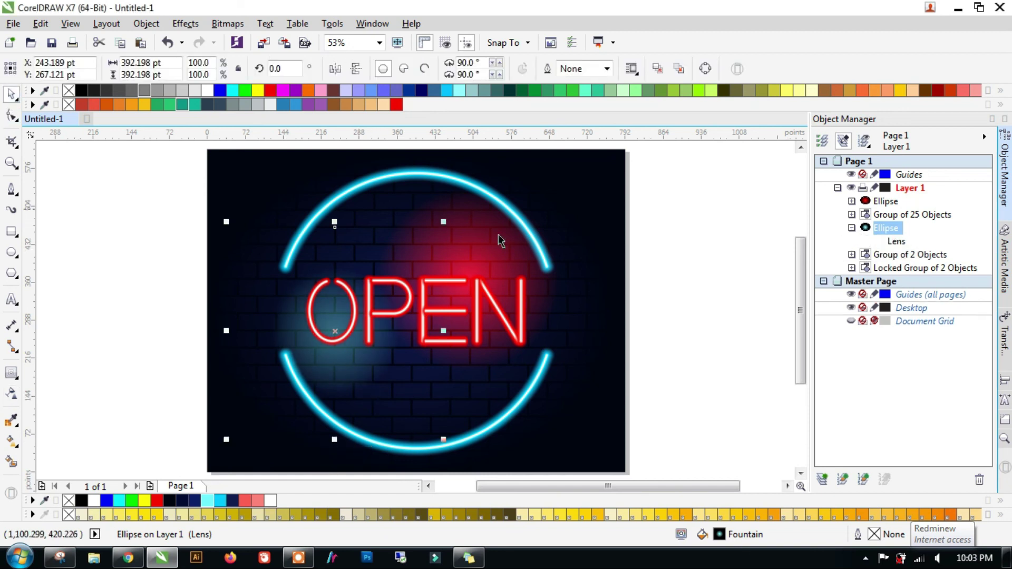
left_click(11, 396)
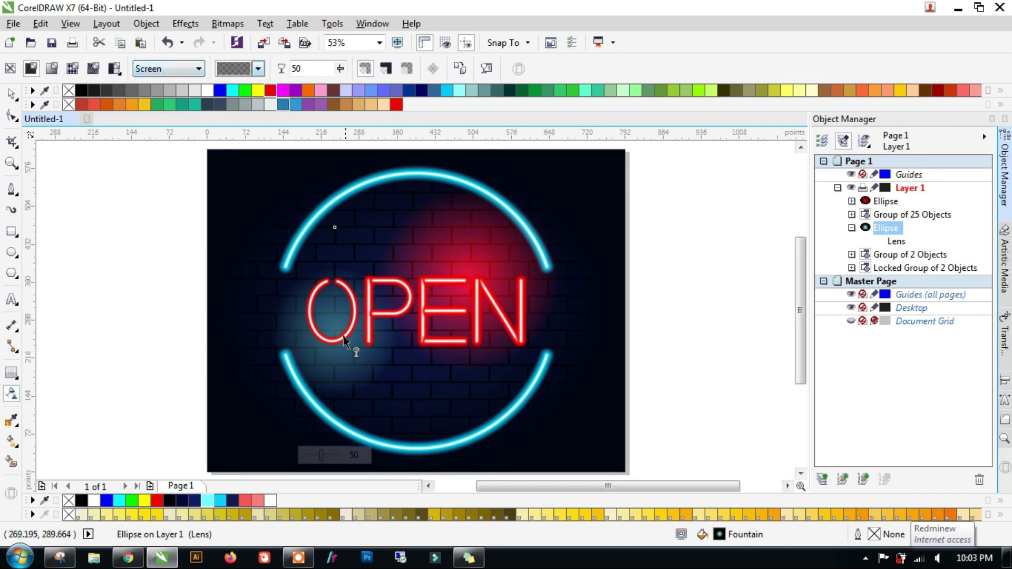
key("space")
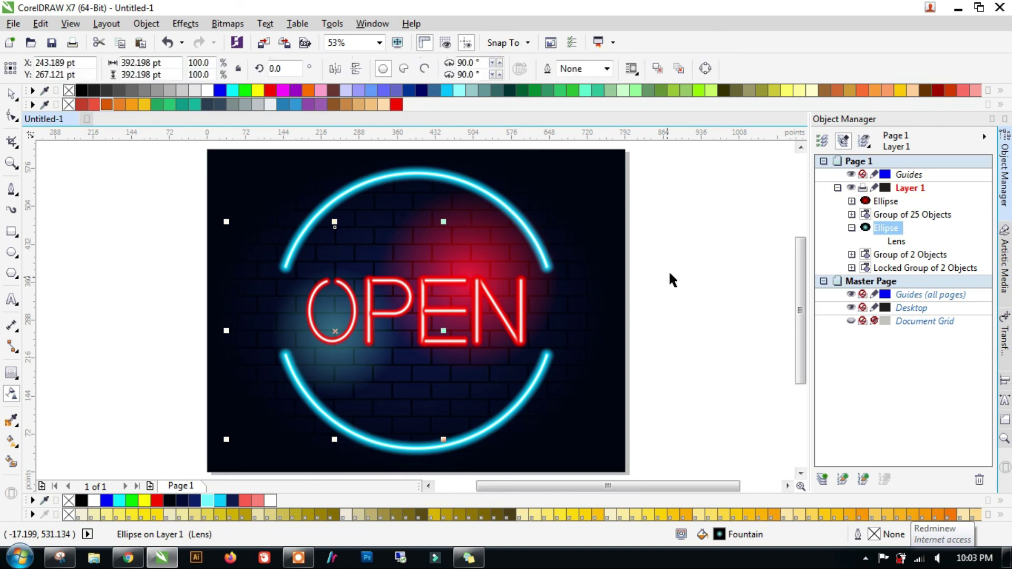
left_click(669, 270)
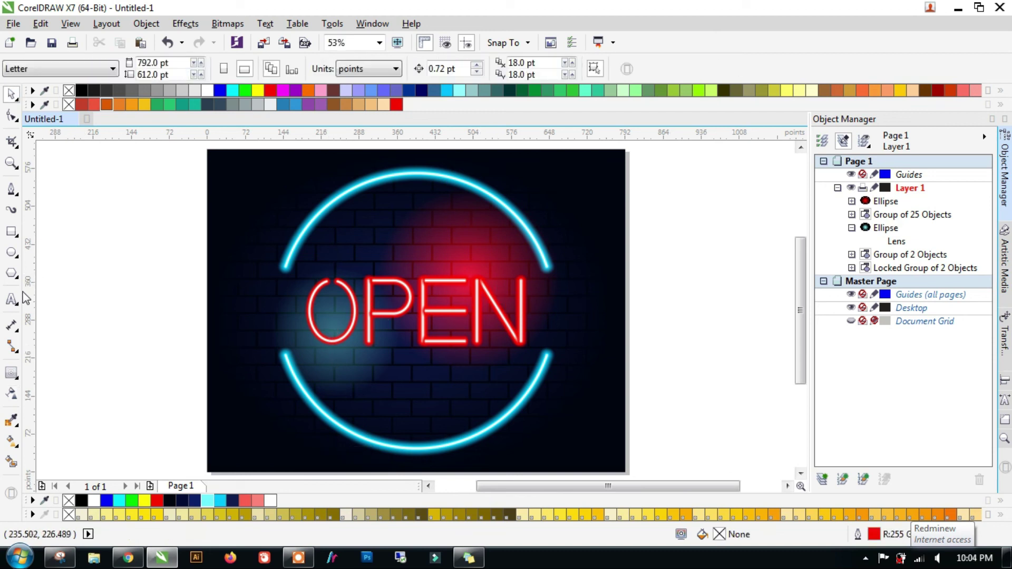
Draw a flat ellipse about 379 by 31 pt across the top of the cyan ring and give it an elliptical fountain fill.
left_click_drag(337, 168, 539, 185)
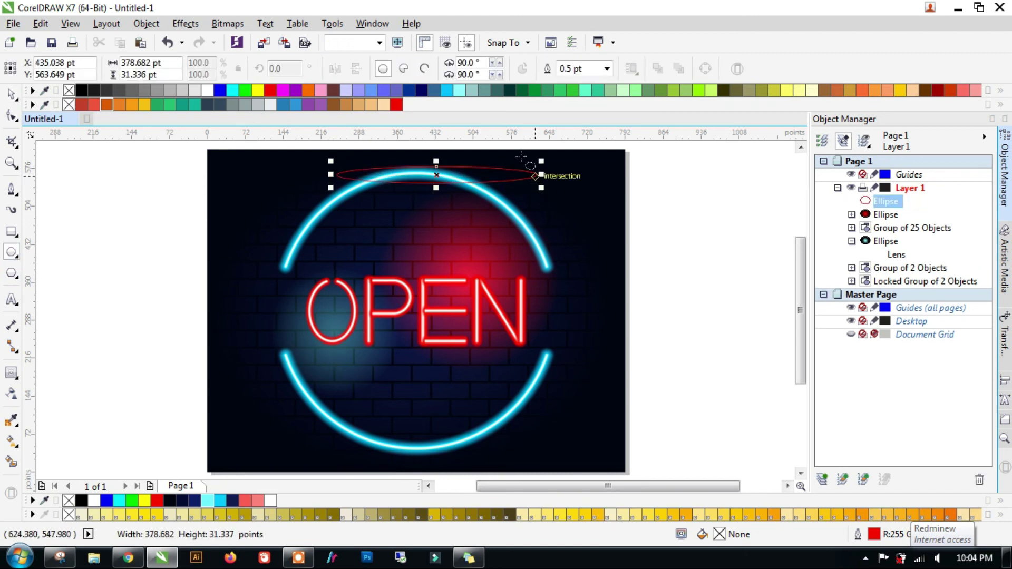
scroll(445, 150, "up", 2)
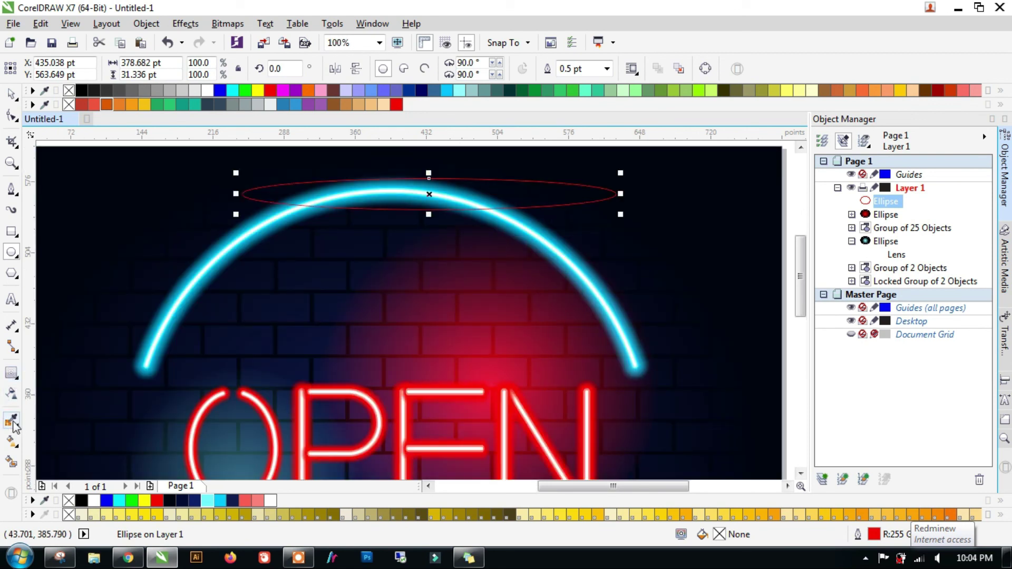
left_click(12, 440)
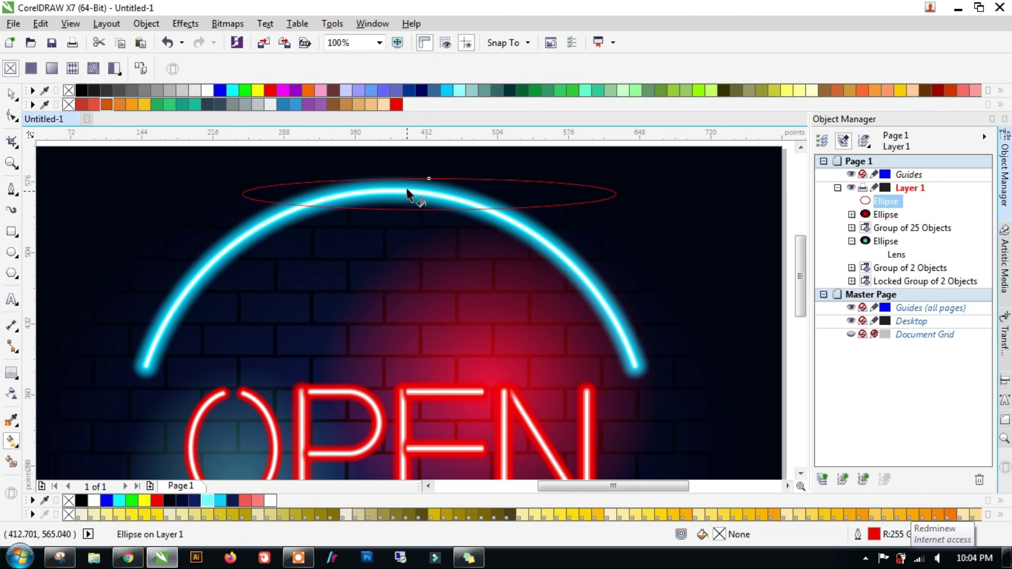
left_click(52, 68)
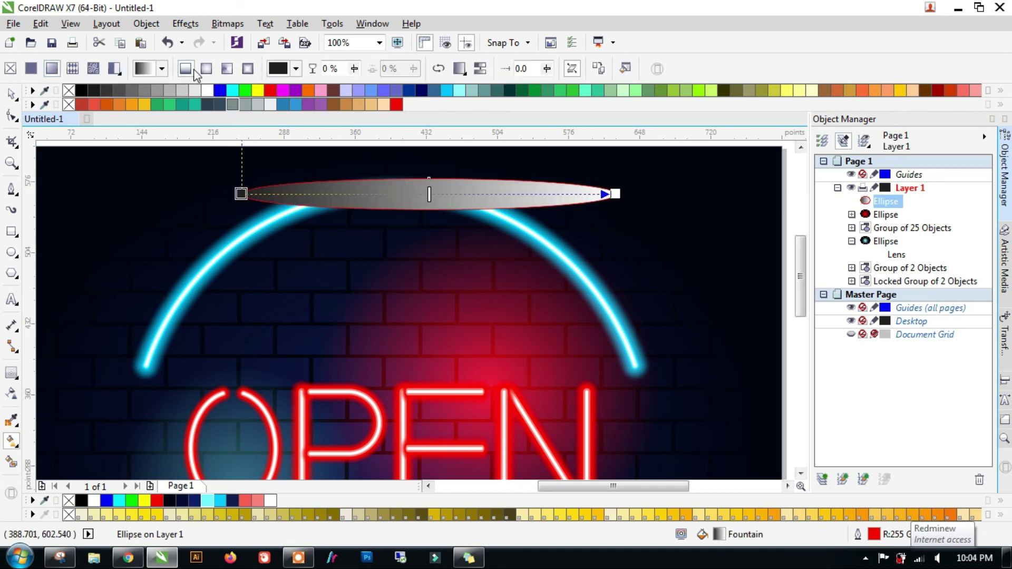
left_click(206, 69)
Color the flat ellipse's gradient light cyan at the centre and black at the outer end, and pull the gradient's edge slightly inward.
left_click(429, 193)
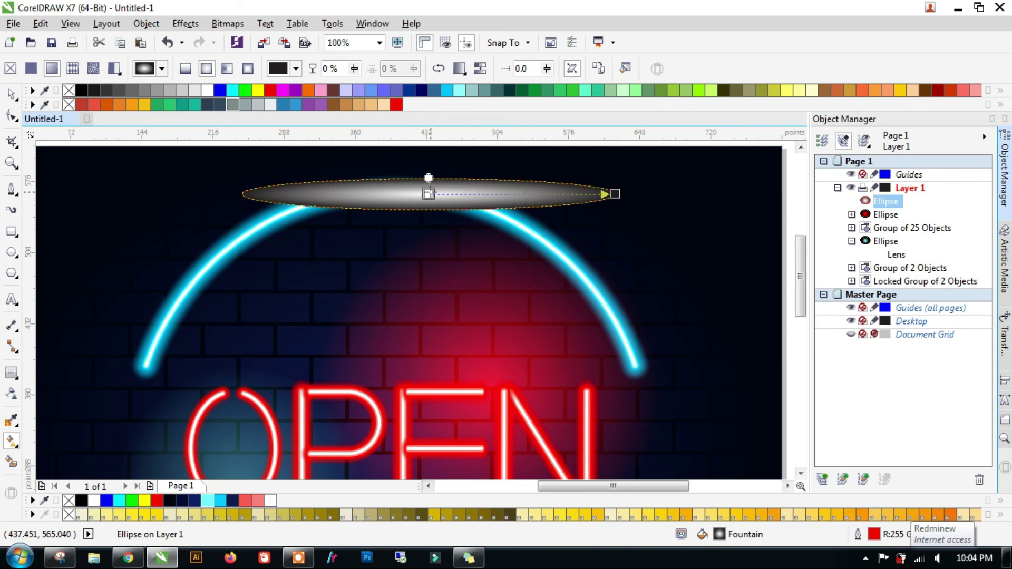
left_click(211, 501)
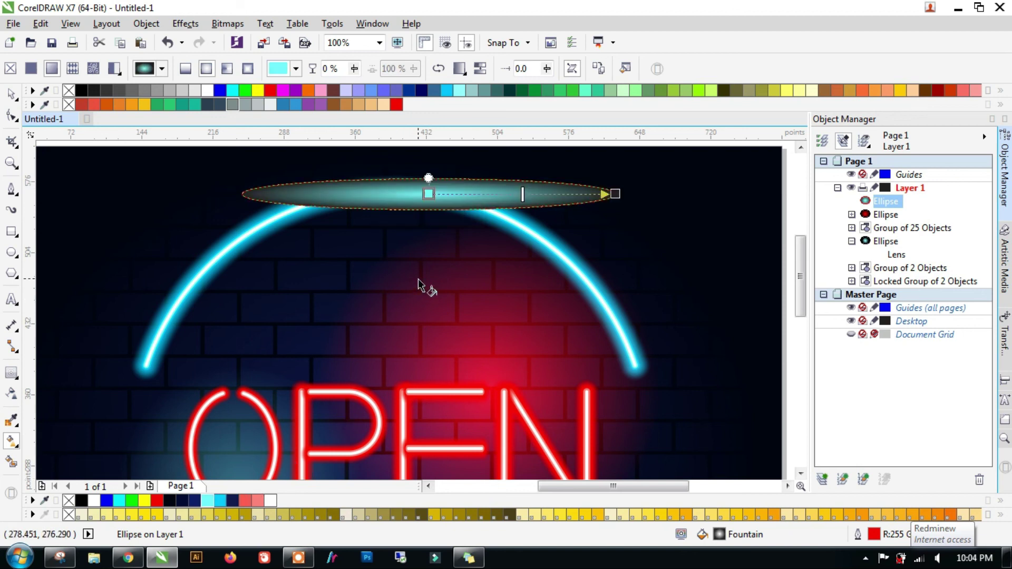
left_click(613, 194)
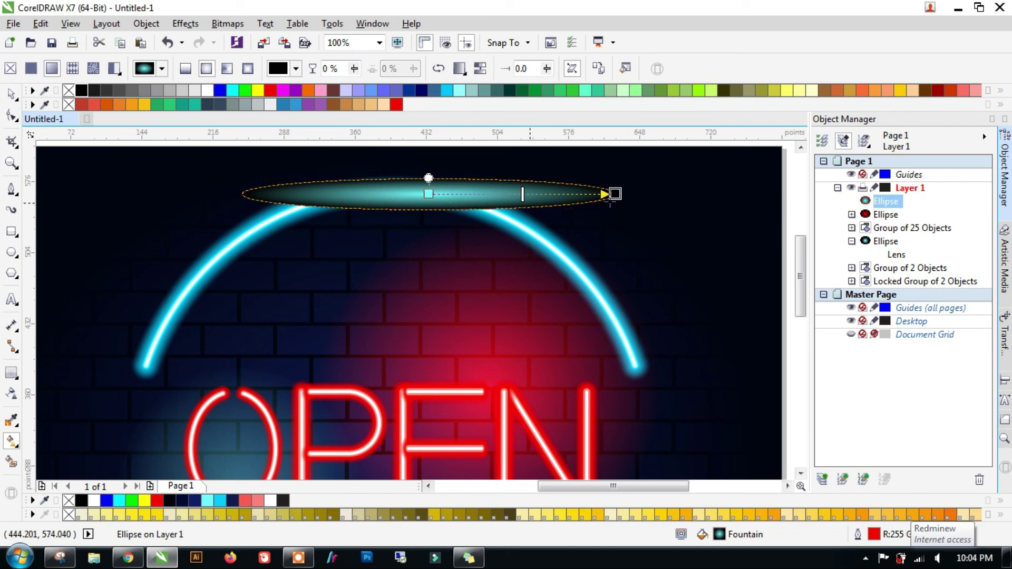
scroll(606, 194, "up", 1)
scroll(625, 197, "up", 1)
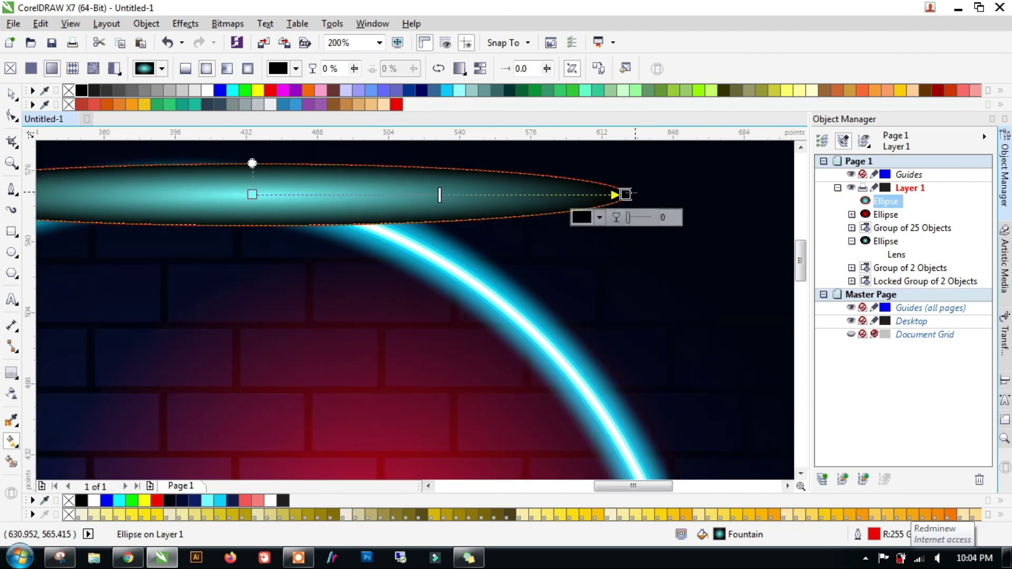
left_click_drag(594, 199, 587, 193)
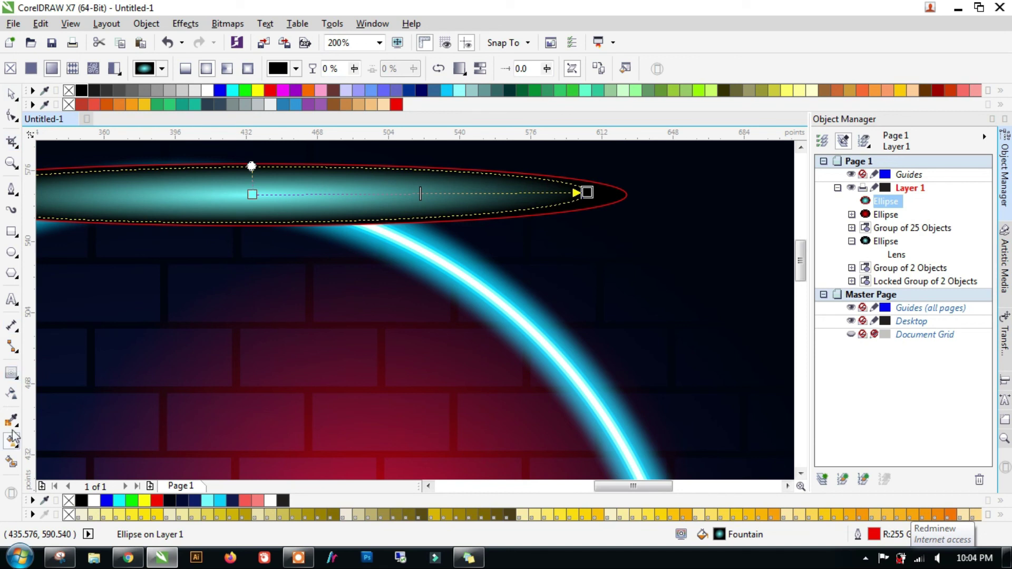
Set the flat ellipse's transparency merge mode to Screen.
left_click(11, 395)
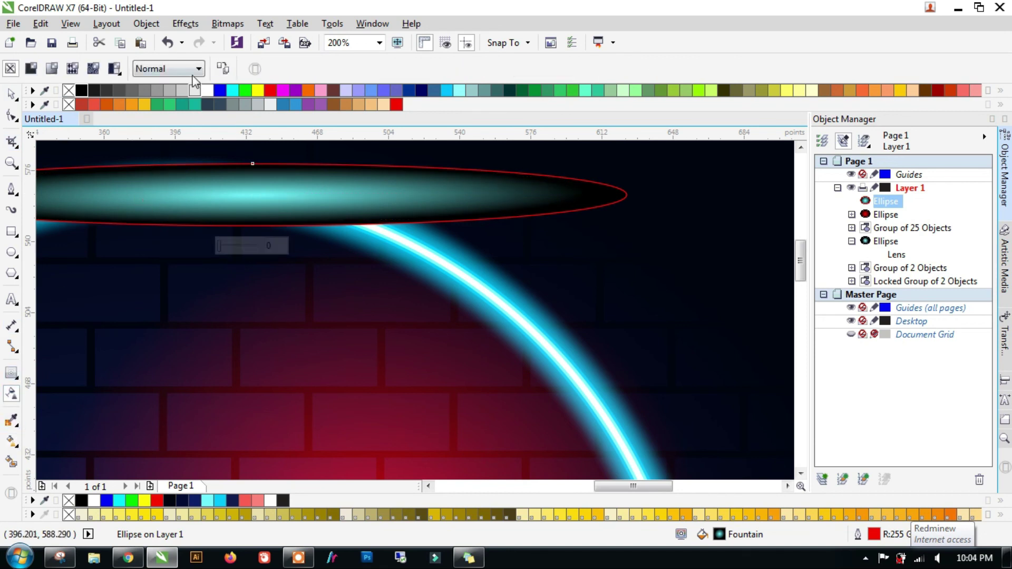
left_click(174, 69)
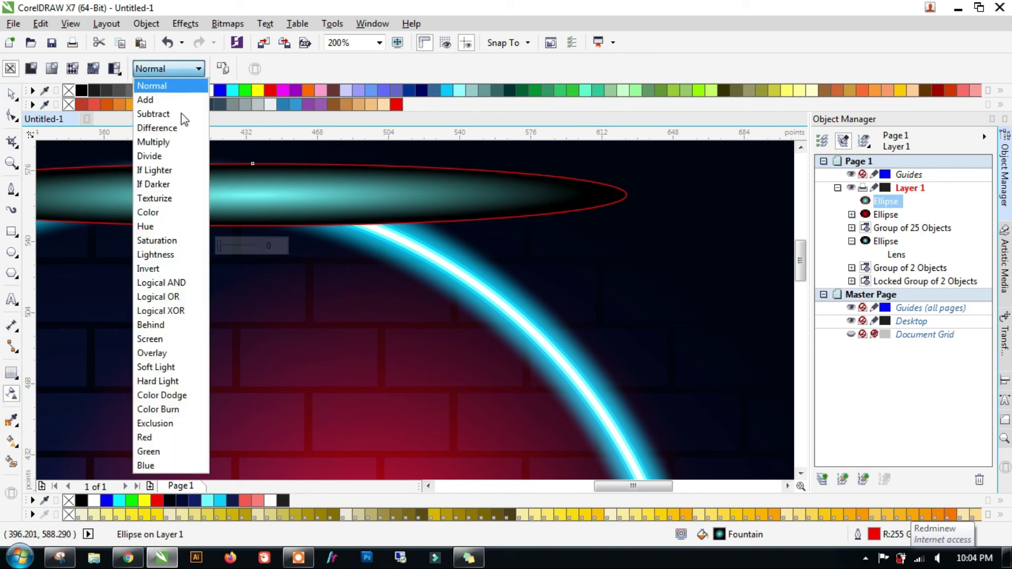
left_click(158, 339)
key("space")
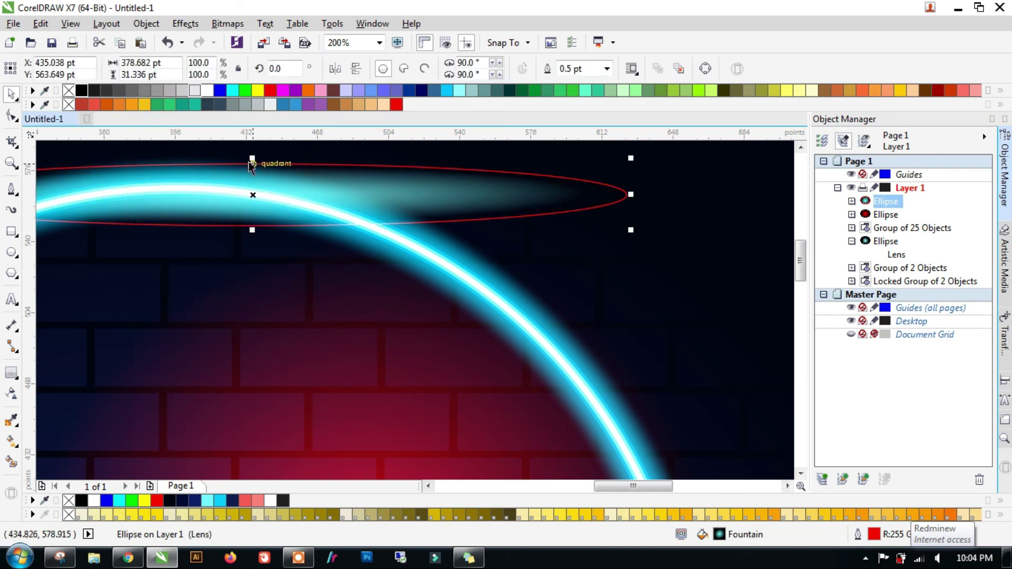
Shrink the highlight ellipse to about 256 by 16 pt around its centre and remove its outline.
left_click_drag(252, 159, 302, 184)
left_click_drag(631, 232, 510, 231)
right_click(67, 93)
scroll(471, 251, "down", 1)
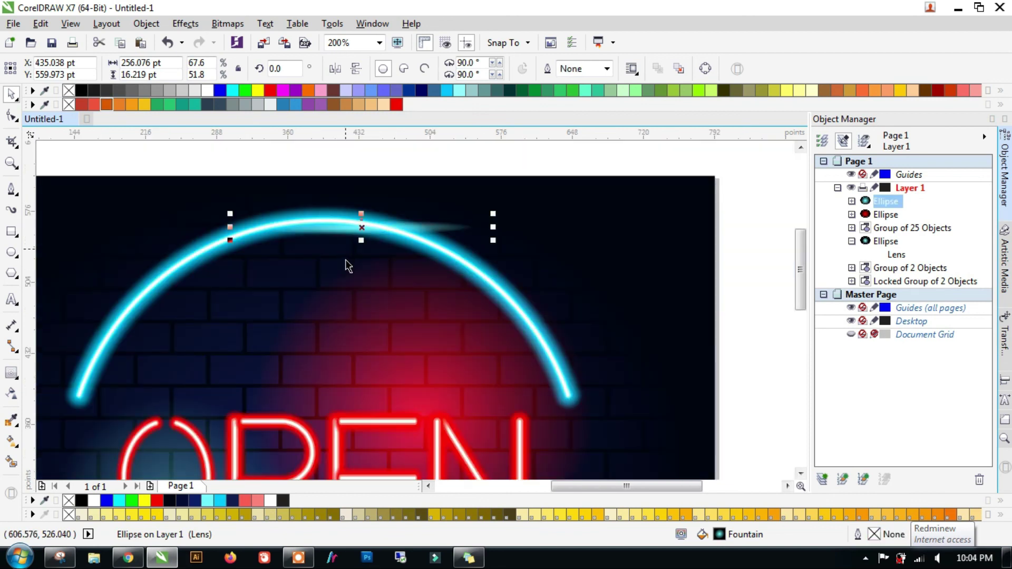
Centre the highlight on the ring's top at about X 396 pt, Y 565.6 pt and resize it to about 168 by 39 pt.
left_click_drag(362, 226, 324, 222)
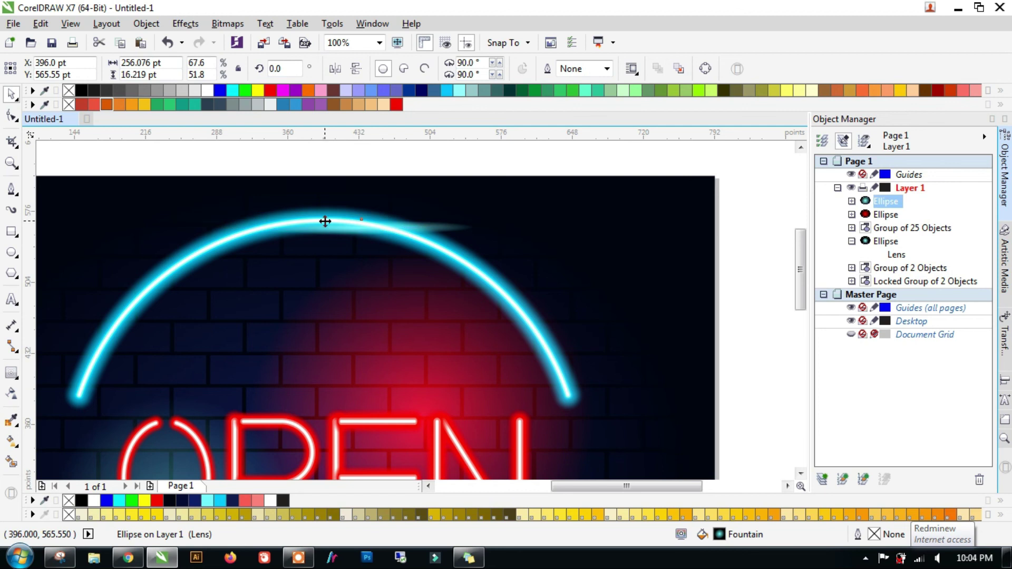
key("Escape")
left_click(416, 226)
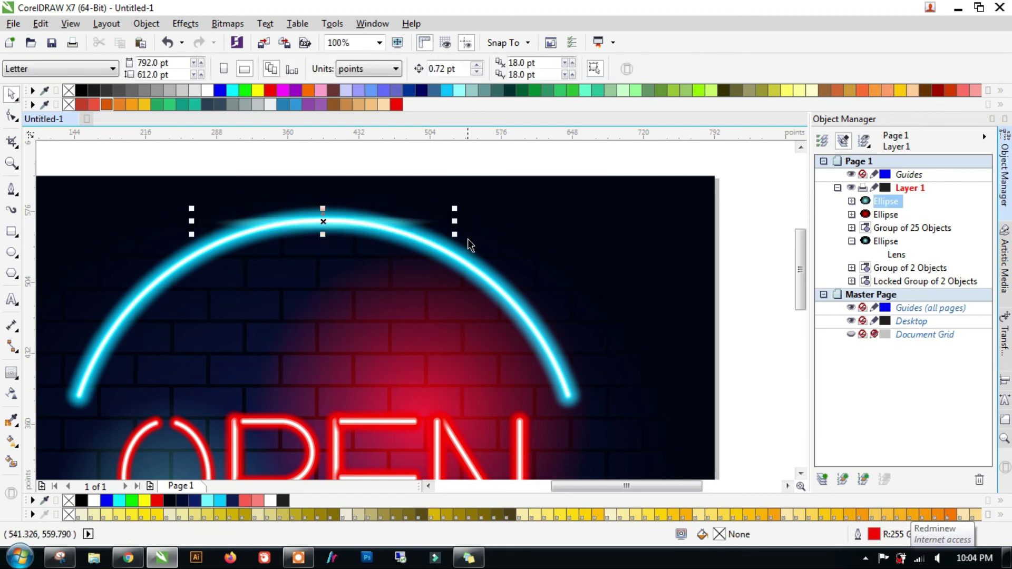
left_click_drag(413, 232, 414, 233)
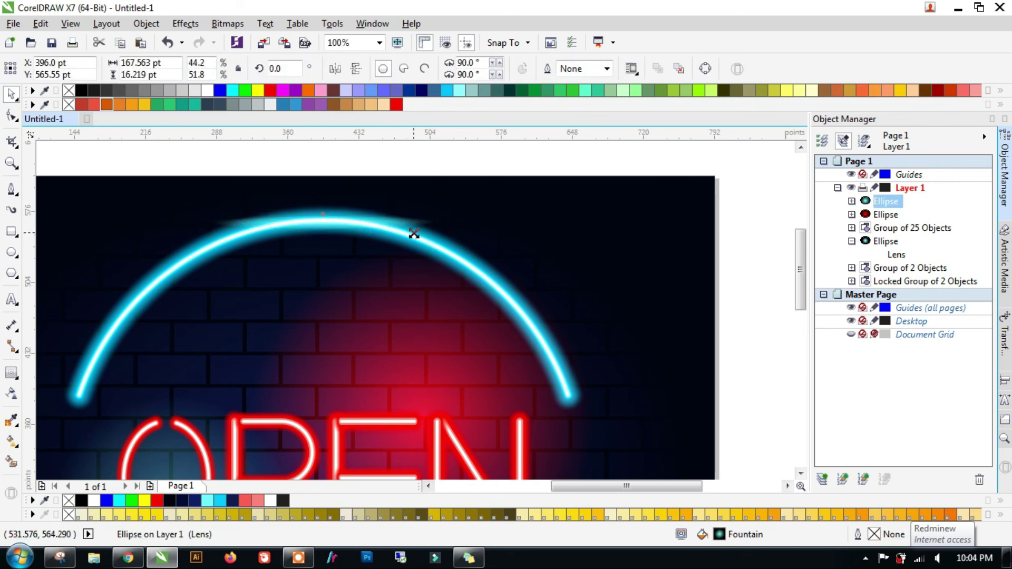
left_click(436, 163)
left_click(330, 223)
mouse_move(322, 234)
left_mouse_down()
mouse_move(324, 254)
mouse_move(323, 223)
left_mouse_up()
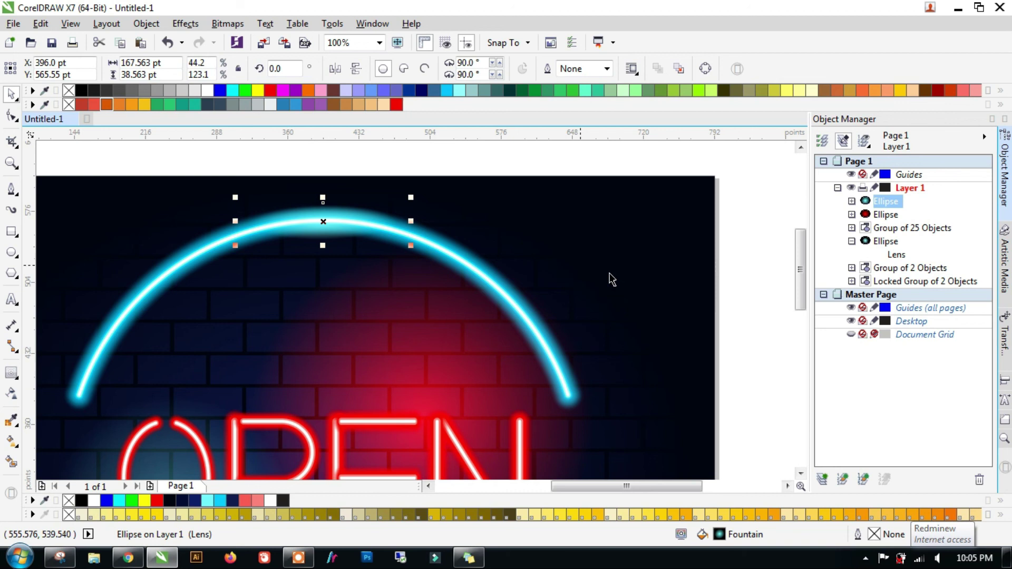
left_click(730, 301)
left_click(380, 43)
left_click(369, 65)
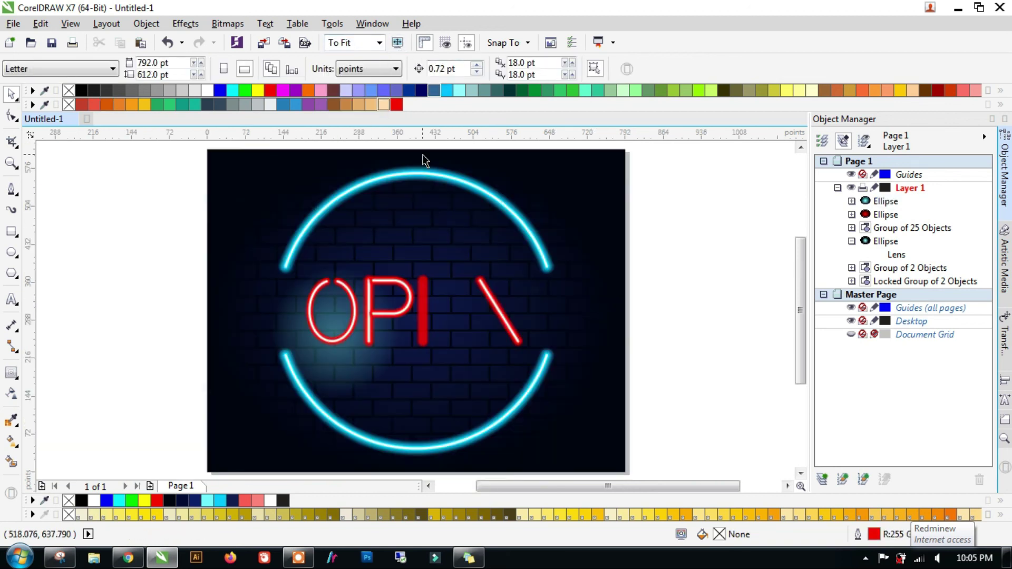